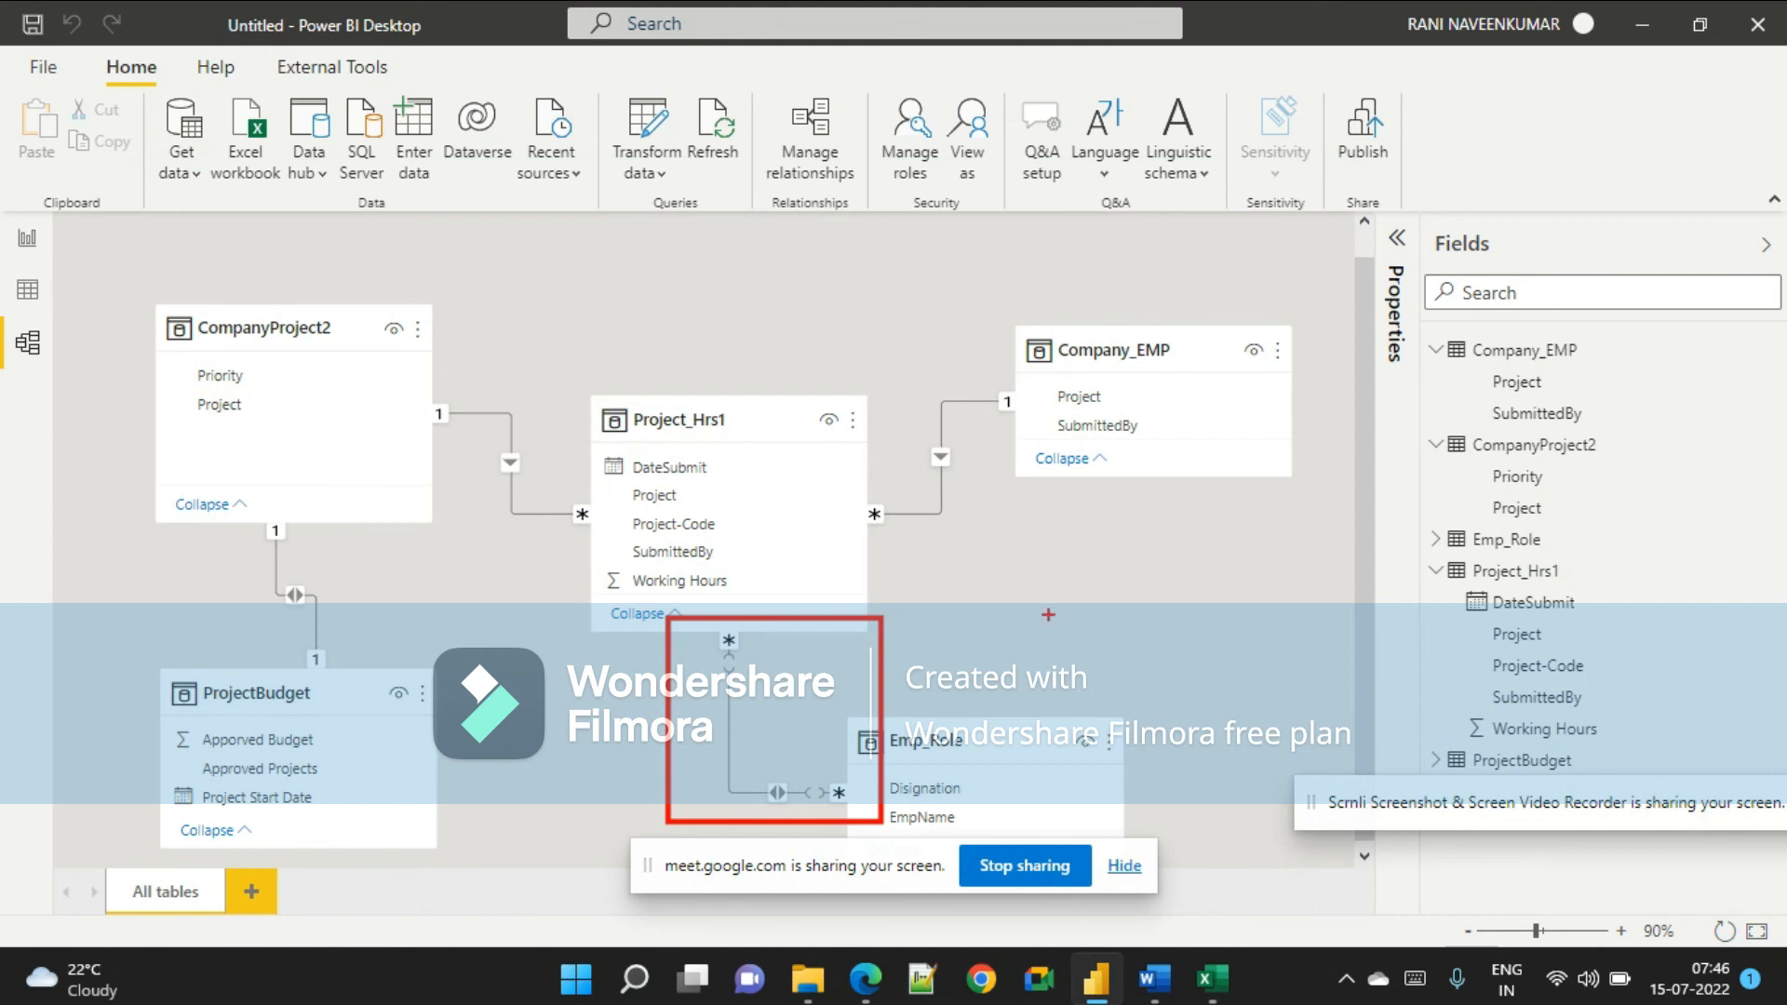
# Read the document's instruction on creating a bridge table to avoid many-to-many relationships.
pyautogui.click(1155, 977)
pyautogui.scroll(-3, 1005, 570)
pyautogui.scroll(4, 1005, 570)
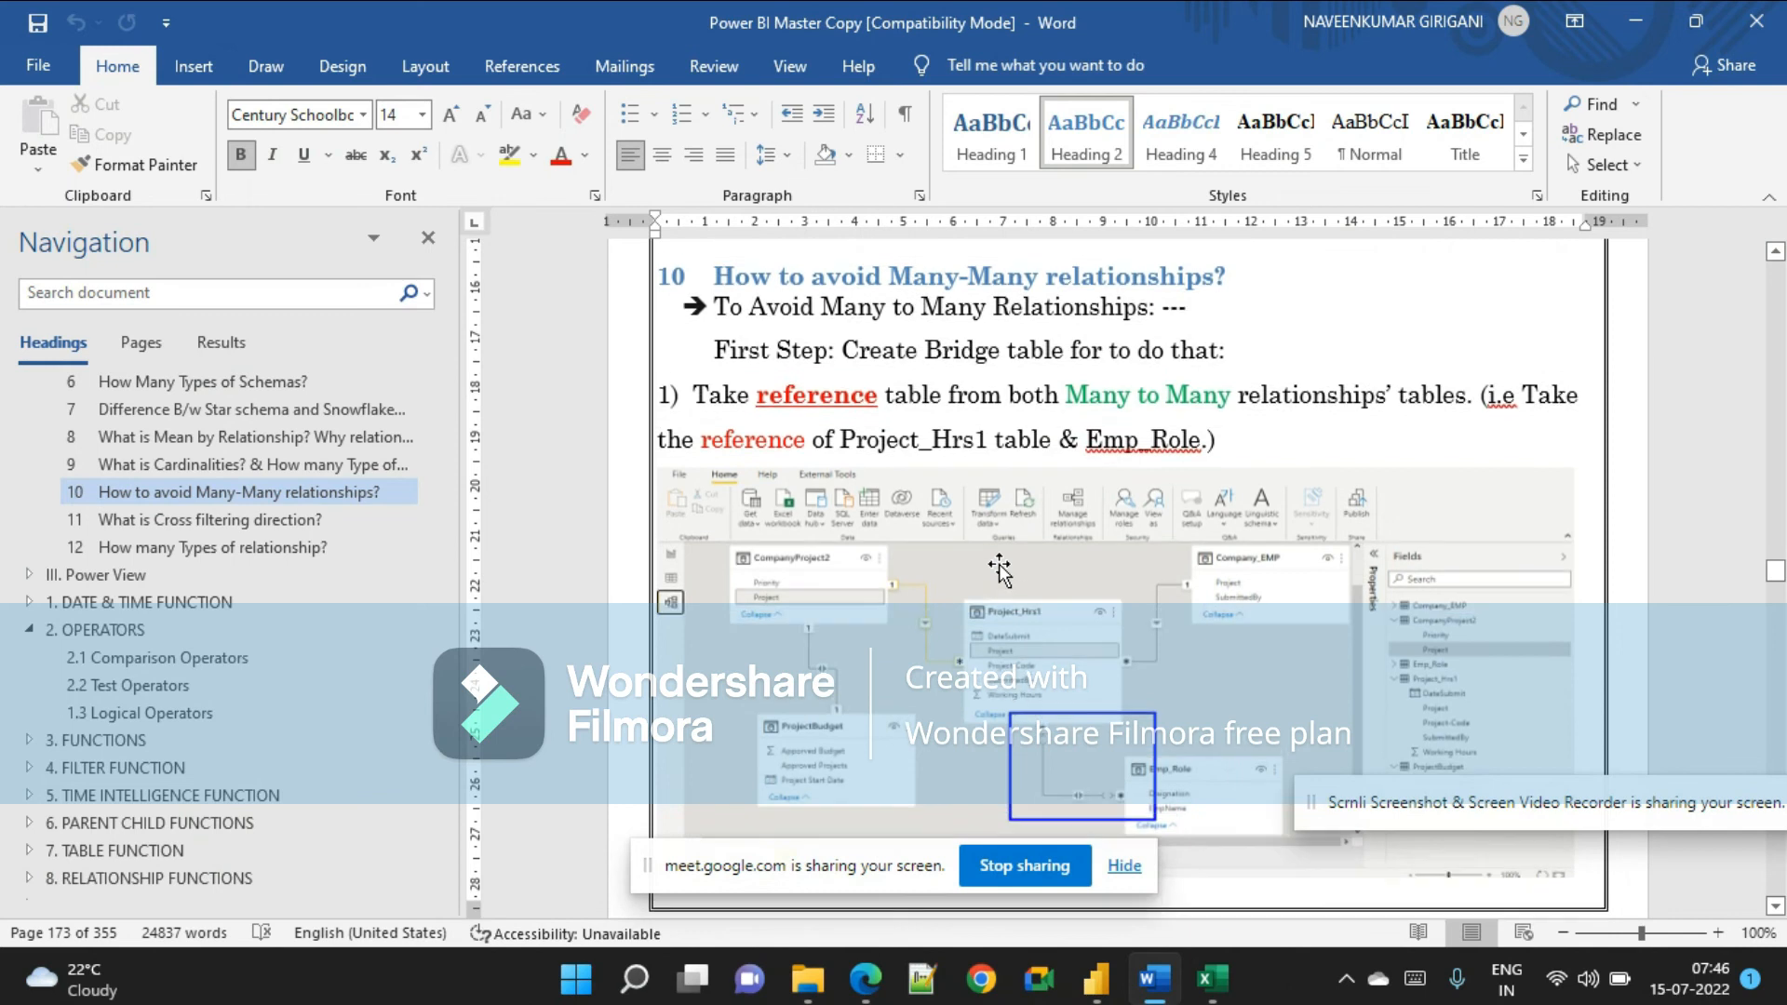
pyautogui.moveTo(717, 381); pyautogui.dragTo(1134, 419)
pyautogui.click(996, 423)
pyautogui.hotkey('alt', 'Tab')
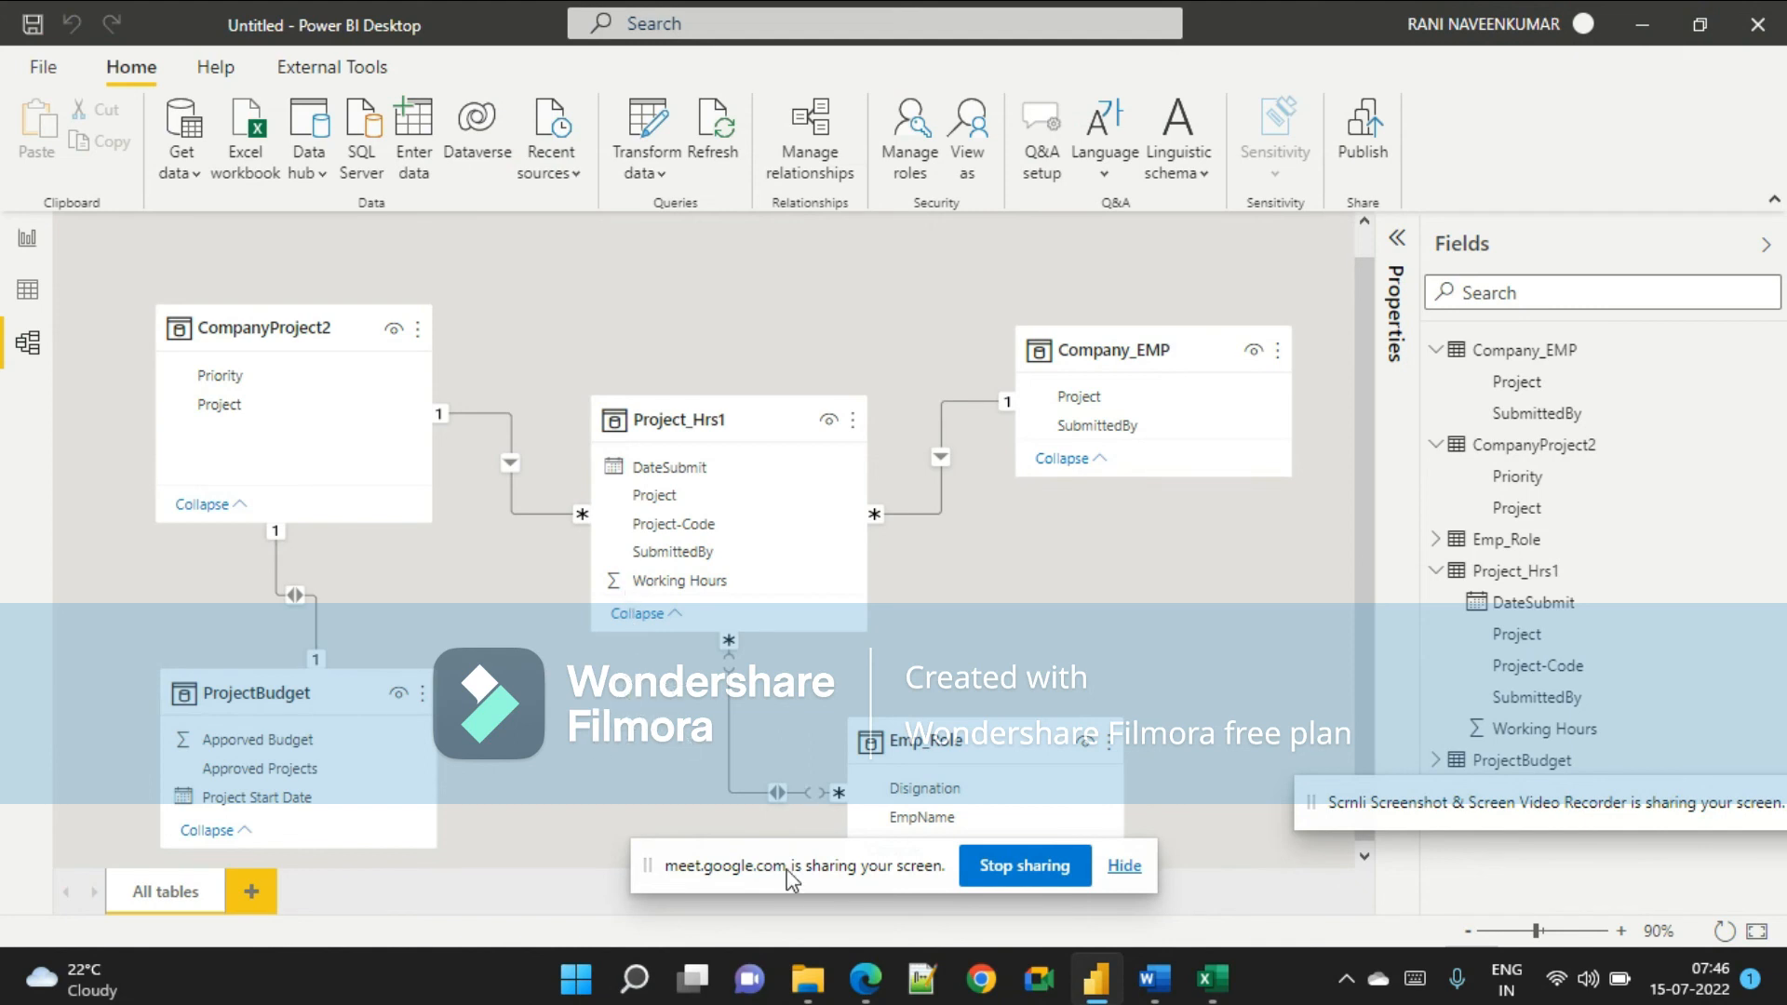
pyautogui.moveTo(866, 977)
pyautogui.click(618, 862)
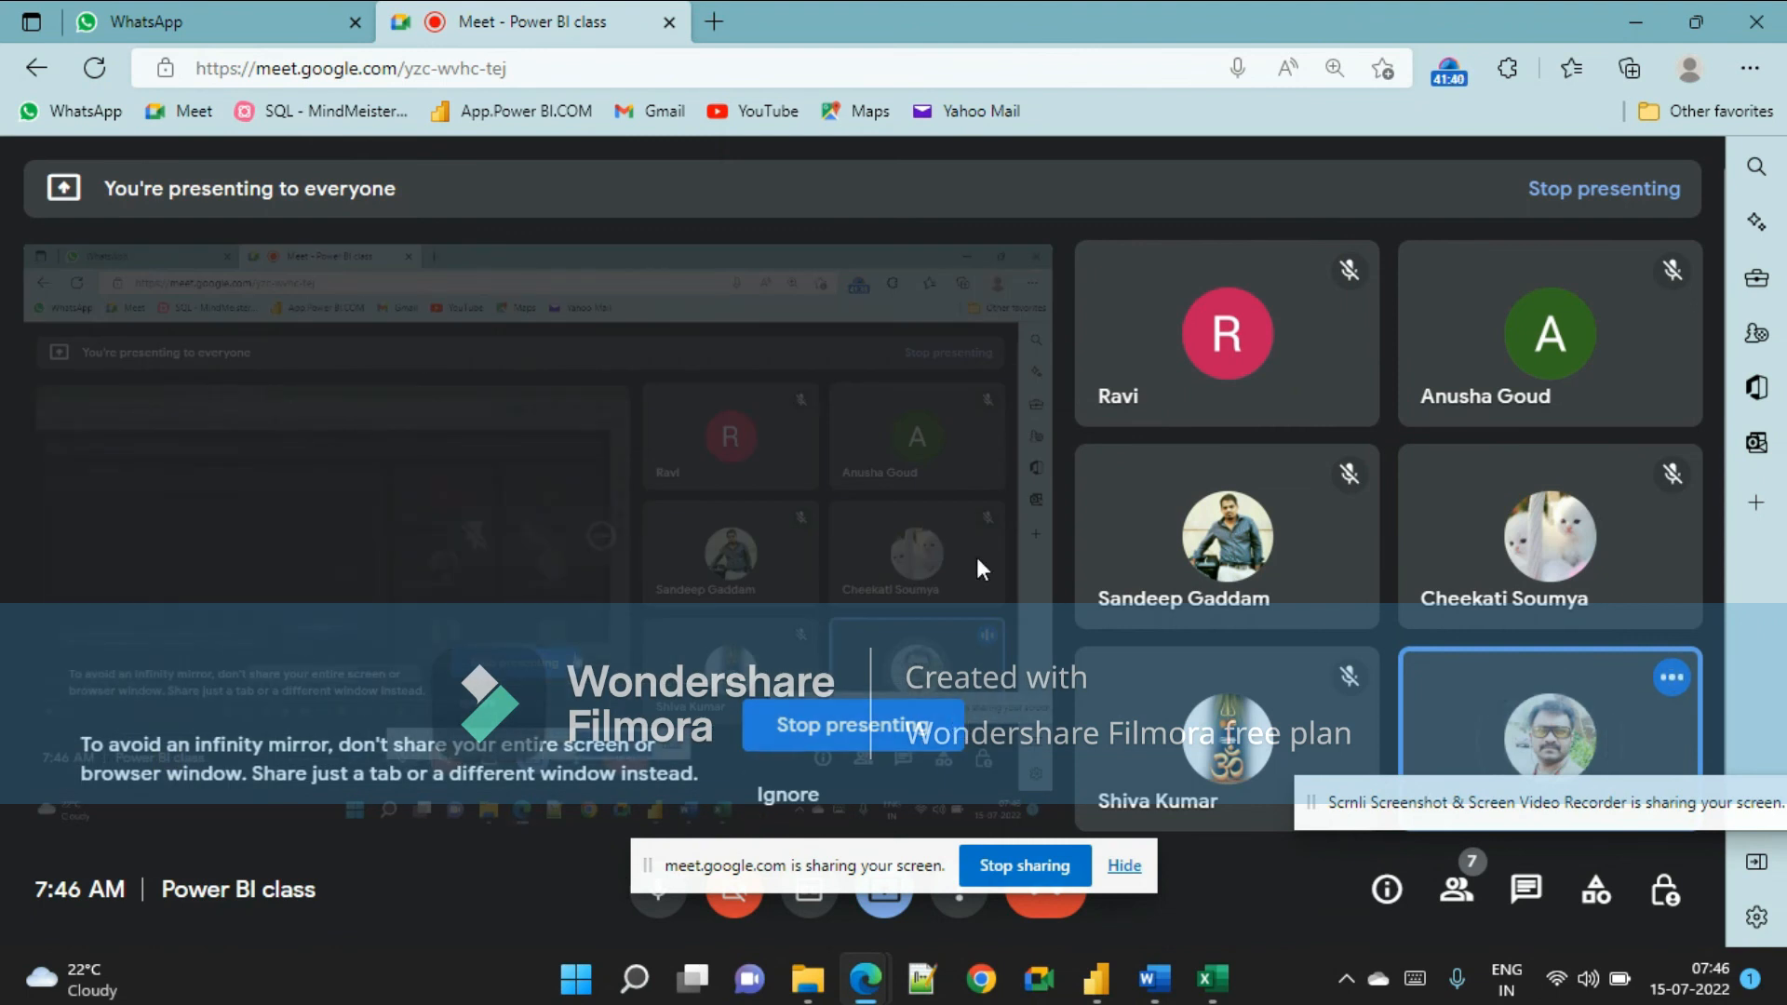
pyautogui.click(1448, 74)
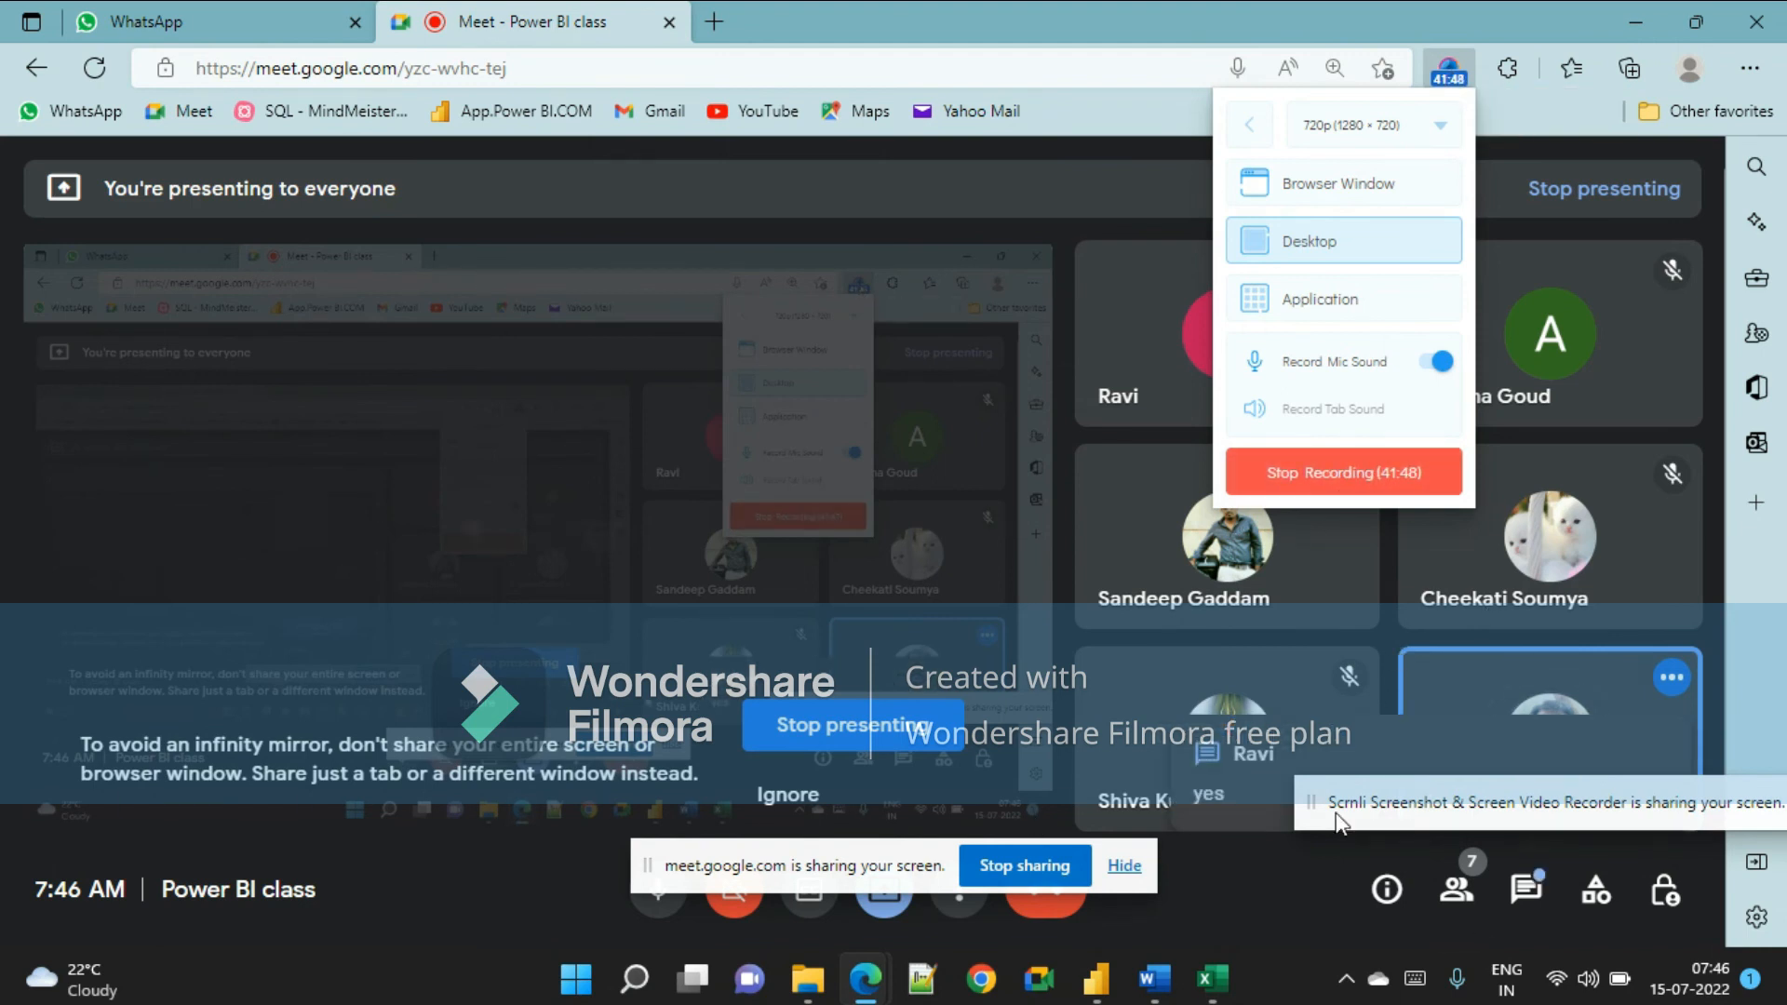
pyautogui.hotkey('alt', 'Tab')
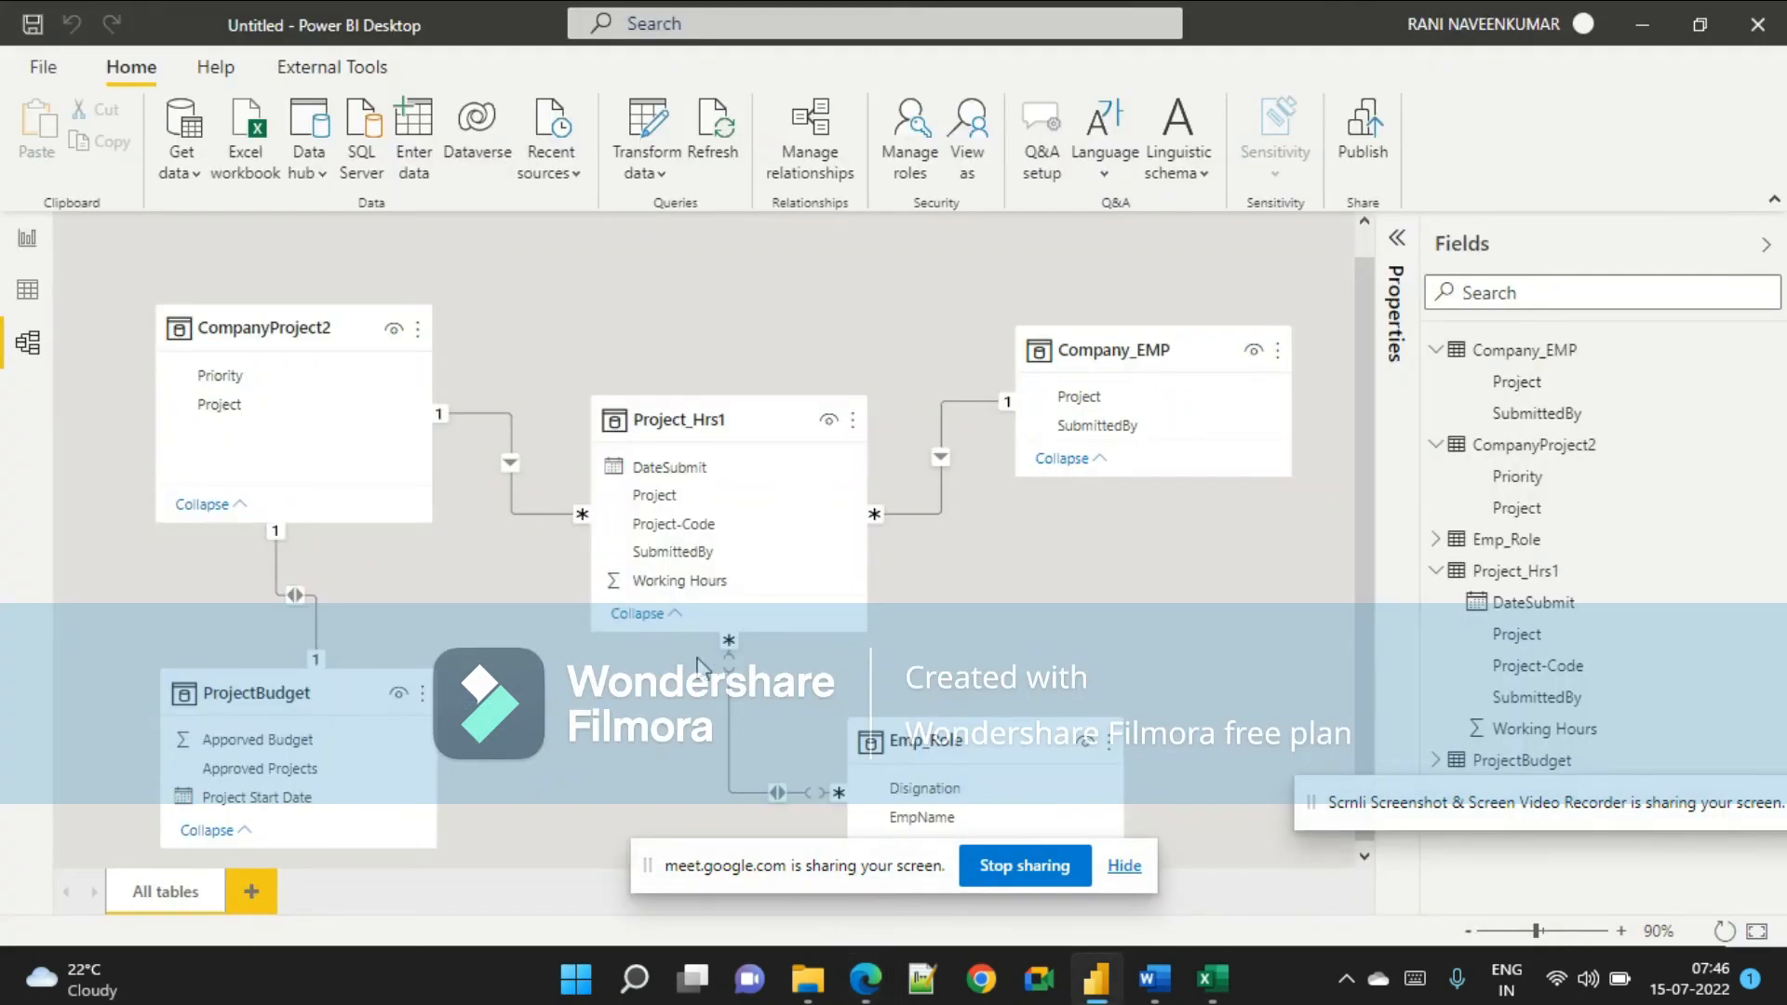
# Examine the many-to-many relationship between the Project_Hrs1 and Emp_Role tables in the model.
pyautogui.moveTo(672, 612)
pyautogui.mouseDown()
pyautogui.moveTo(681, 690)
pyautogui.moveTo(860, 835)
pyautogui.moveTo(901, 833)
pyautogui.mouseUp()
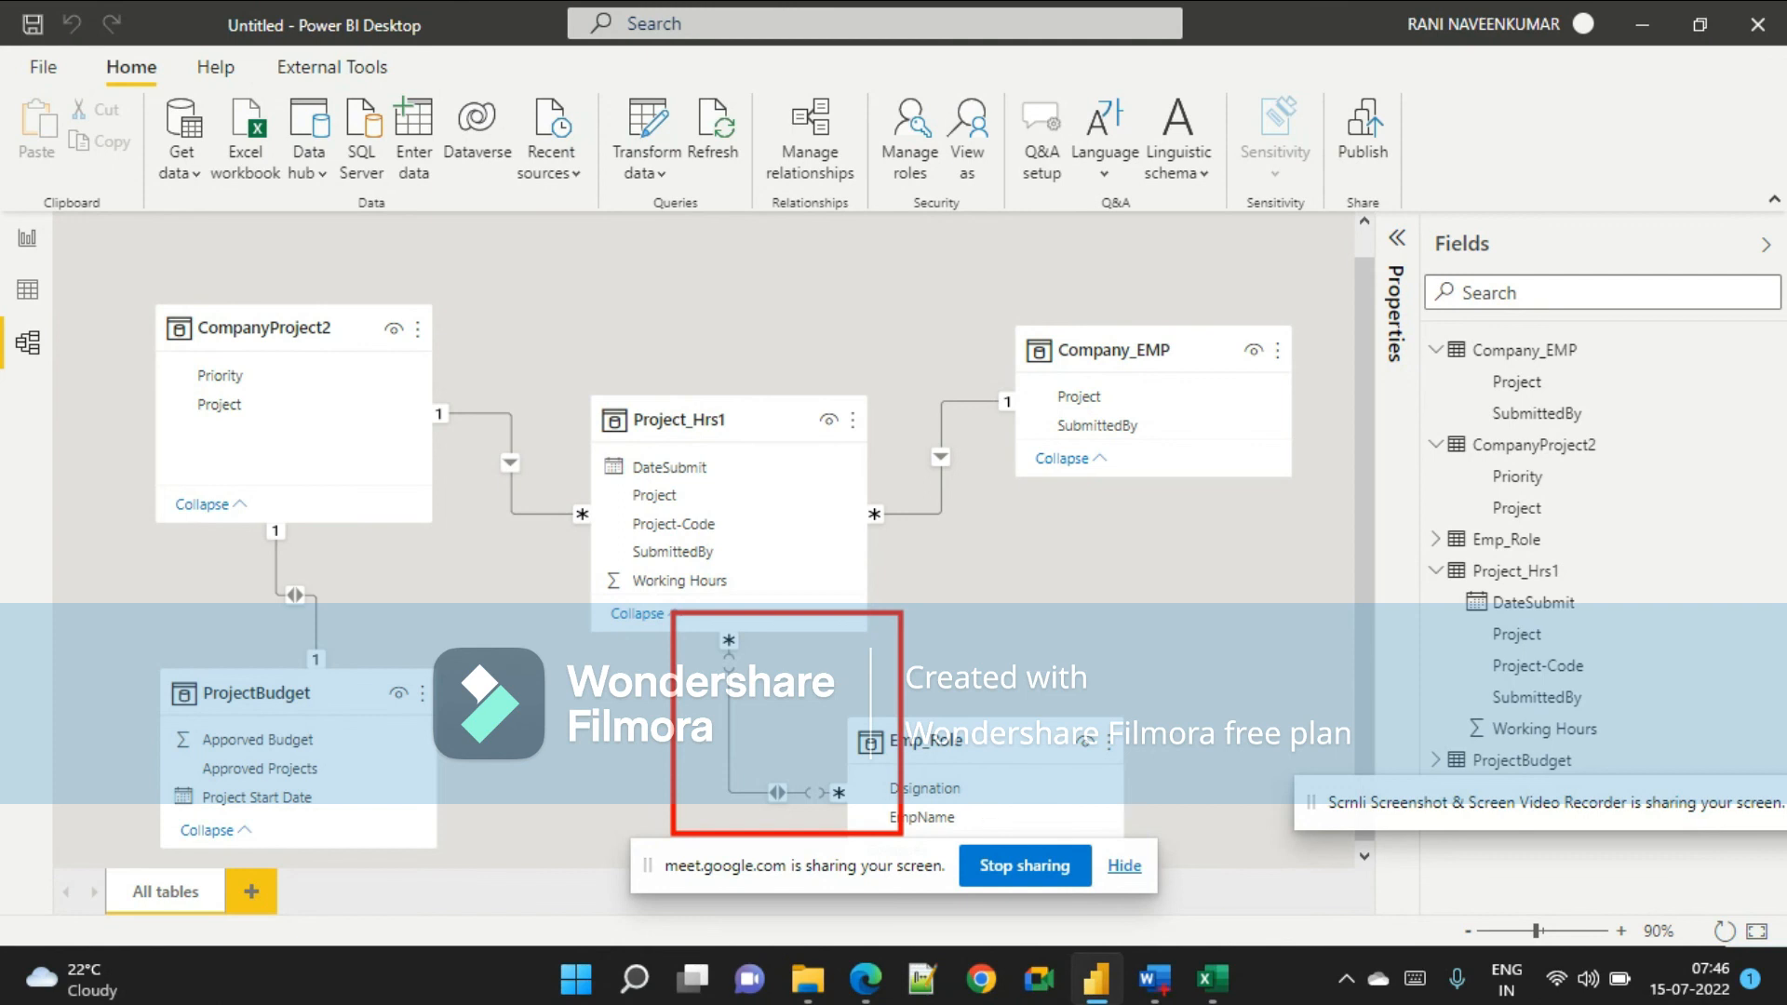
pyautogui.click(1154, 978)
pyautogui.scroll(-3, 1117, 708)
pyautogui.scroll(2, 1069, 666)
pyautogui.hotkey('alt', 'Tab')
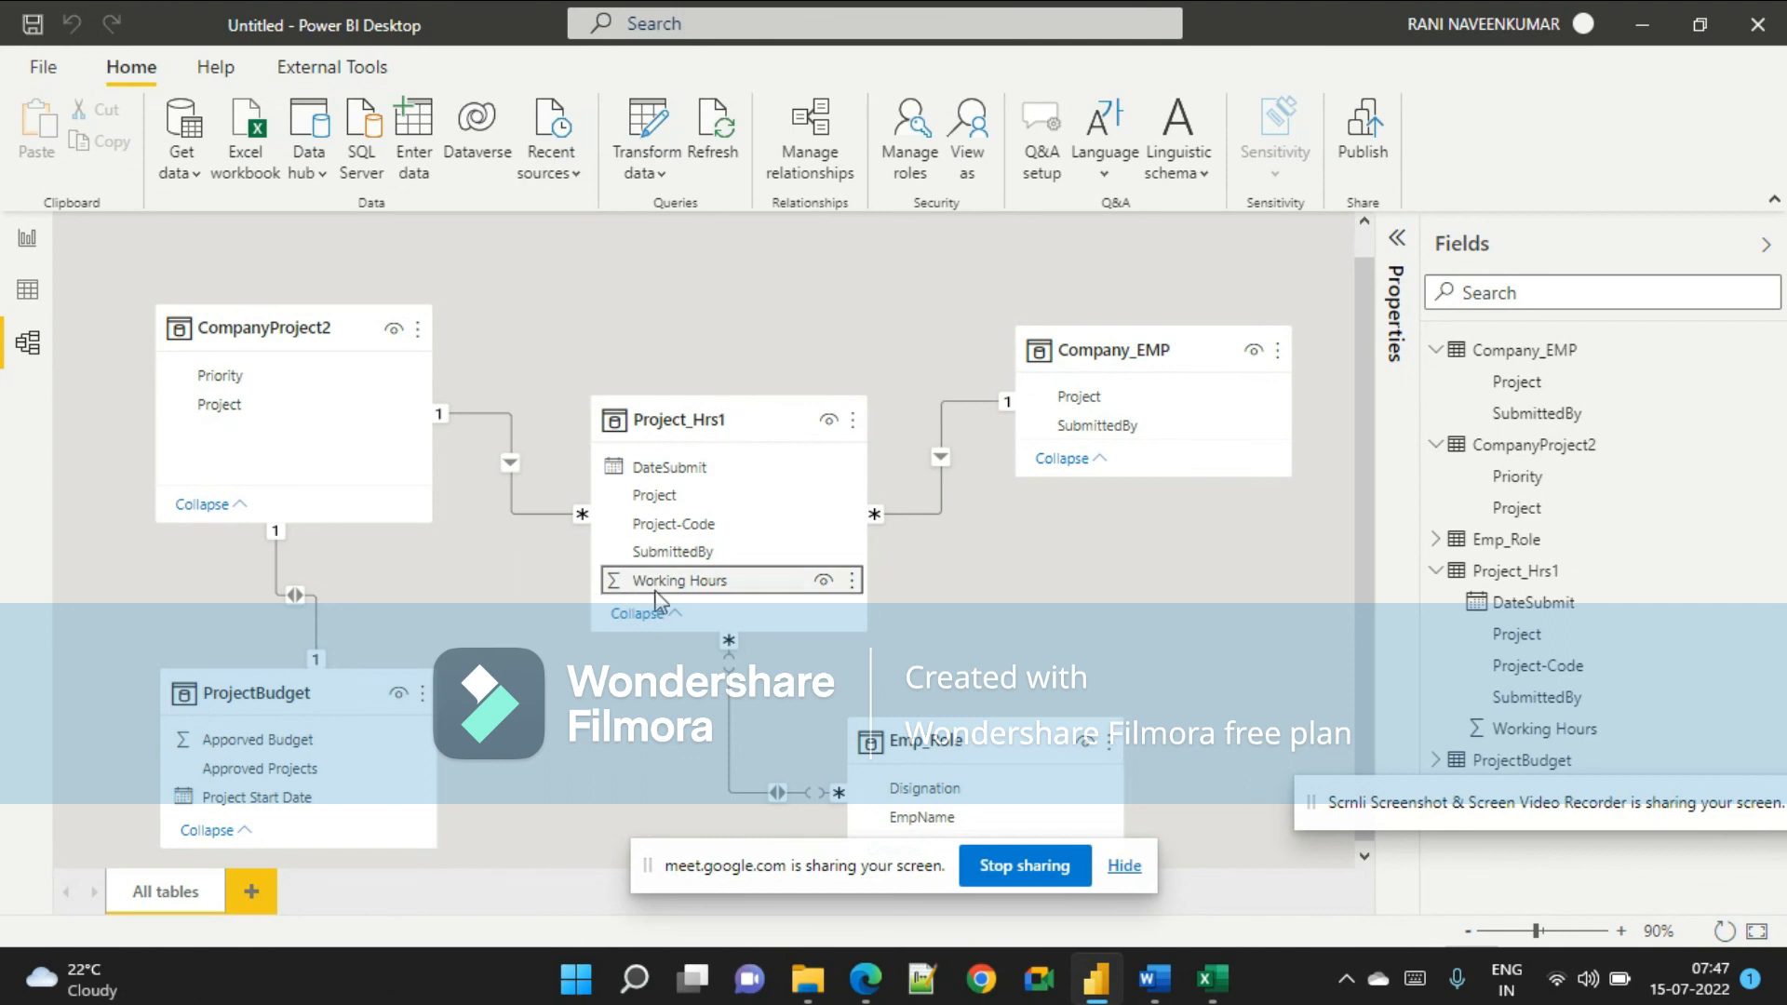
pyautogui.moveTo(547, 376)
pyautogui.mouseDown()
pyautogui.moveTo(718, 858)
pyautogui.moveTo(1117, 877)
pyautogui.moveTo(965, 878)
pyautogui.moveTo(997, 875)
pyautogui.mouseUp()
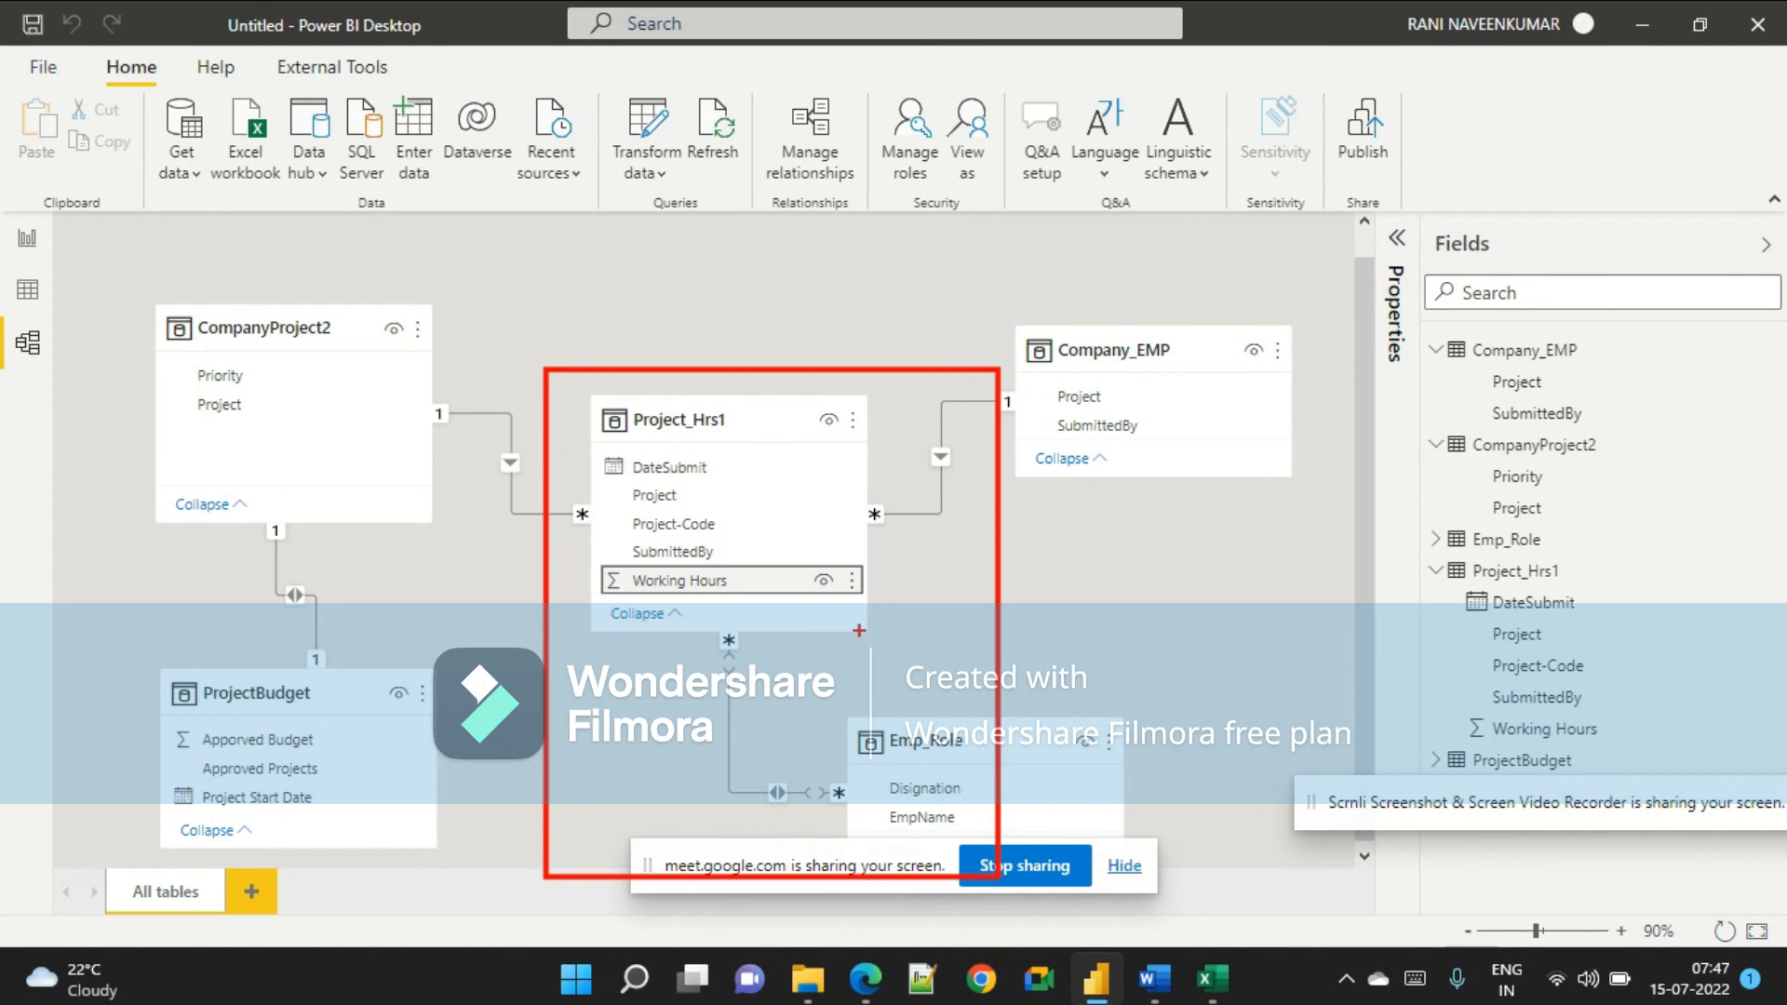
pyautogui.press('Escape')
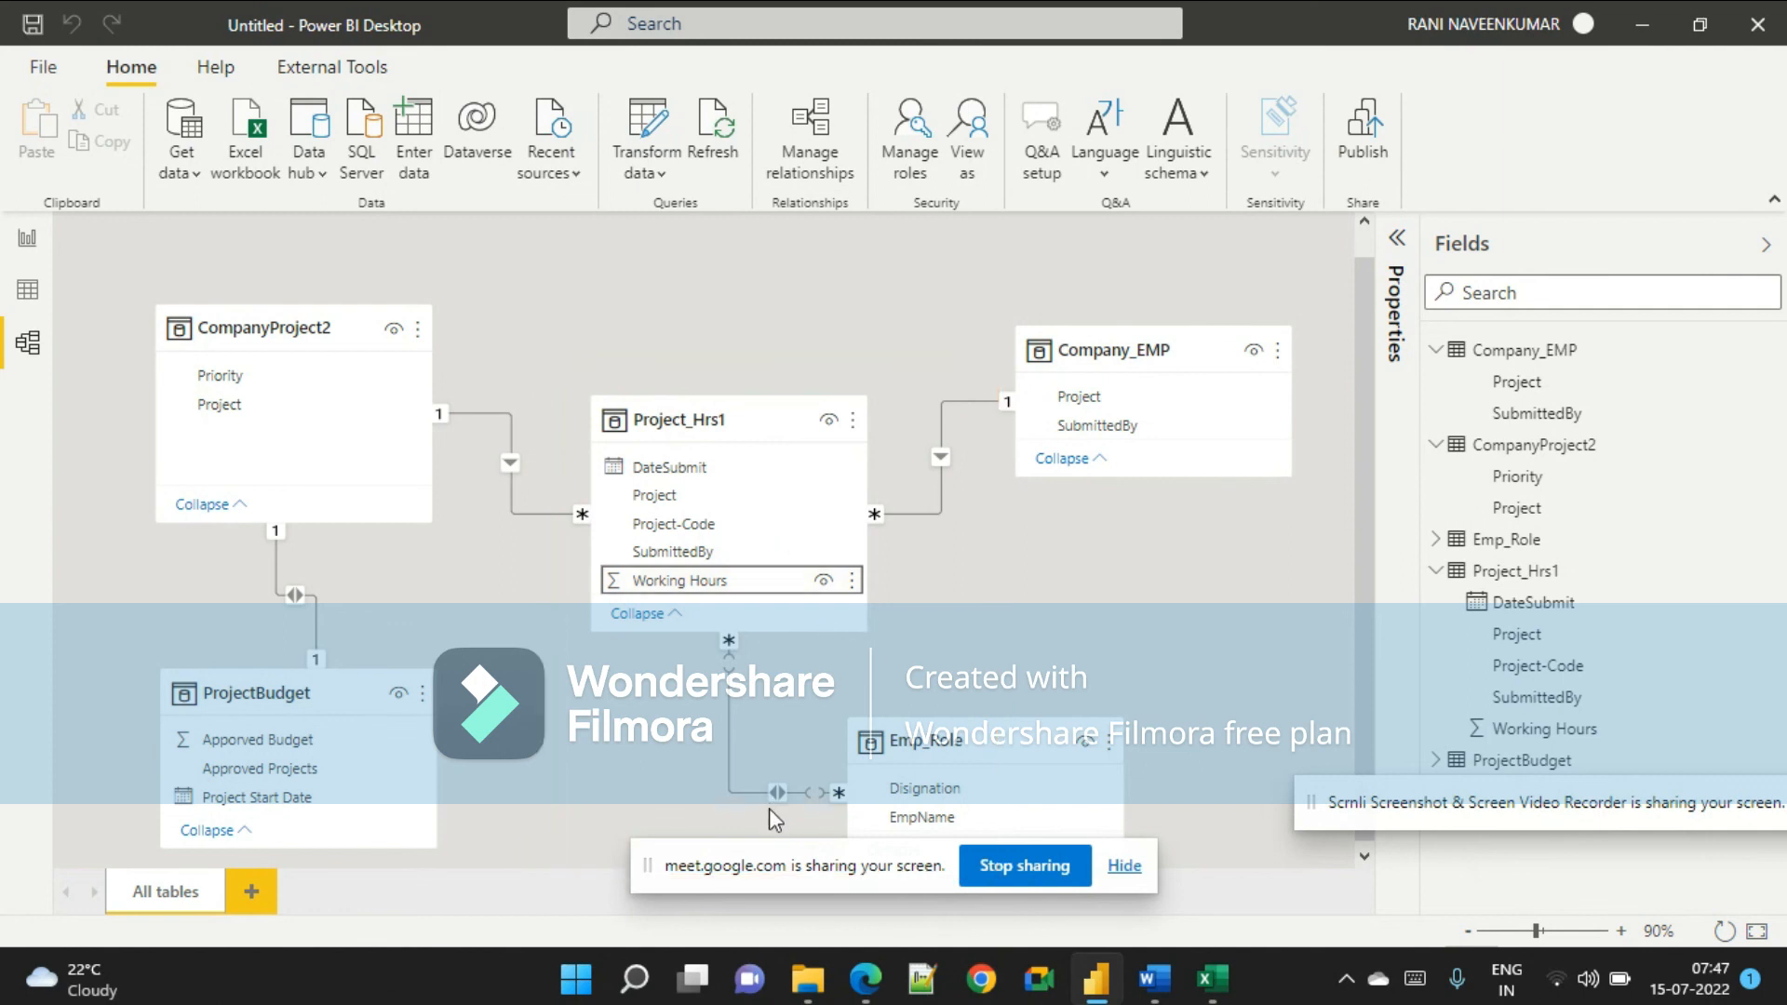
# Inspect the SubmittedBy and EmpName fields that link Project_Hrs1 and Emp_Role.
pyautogui.click(779, 794)
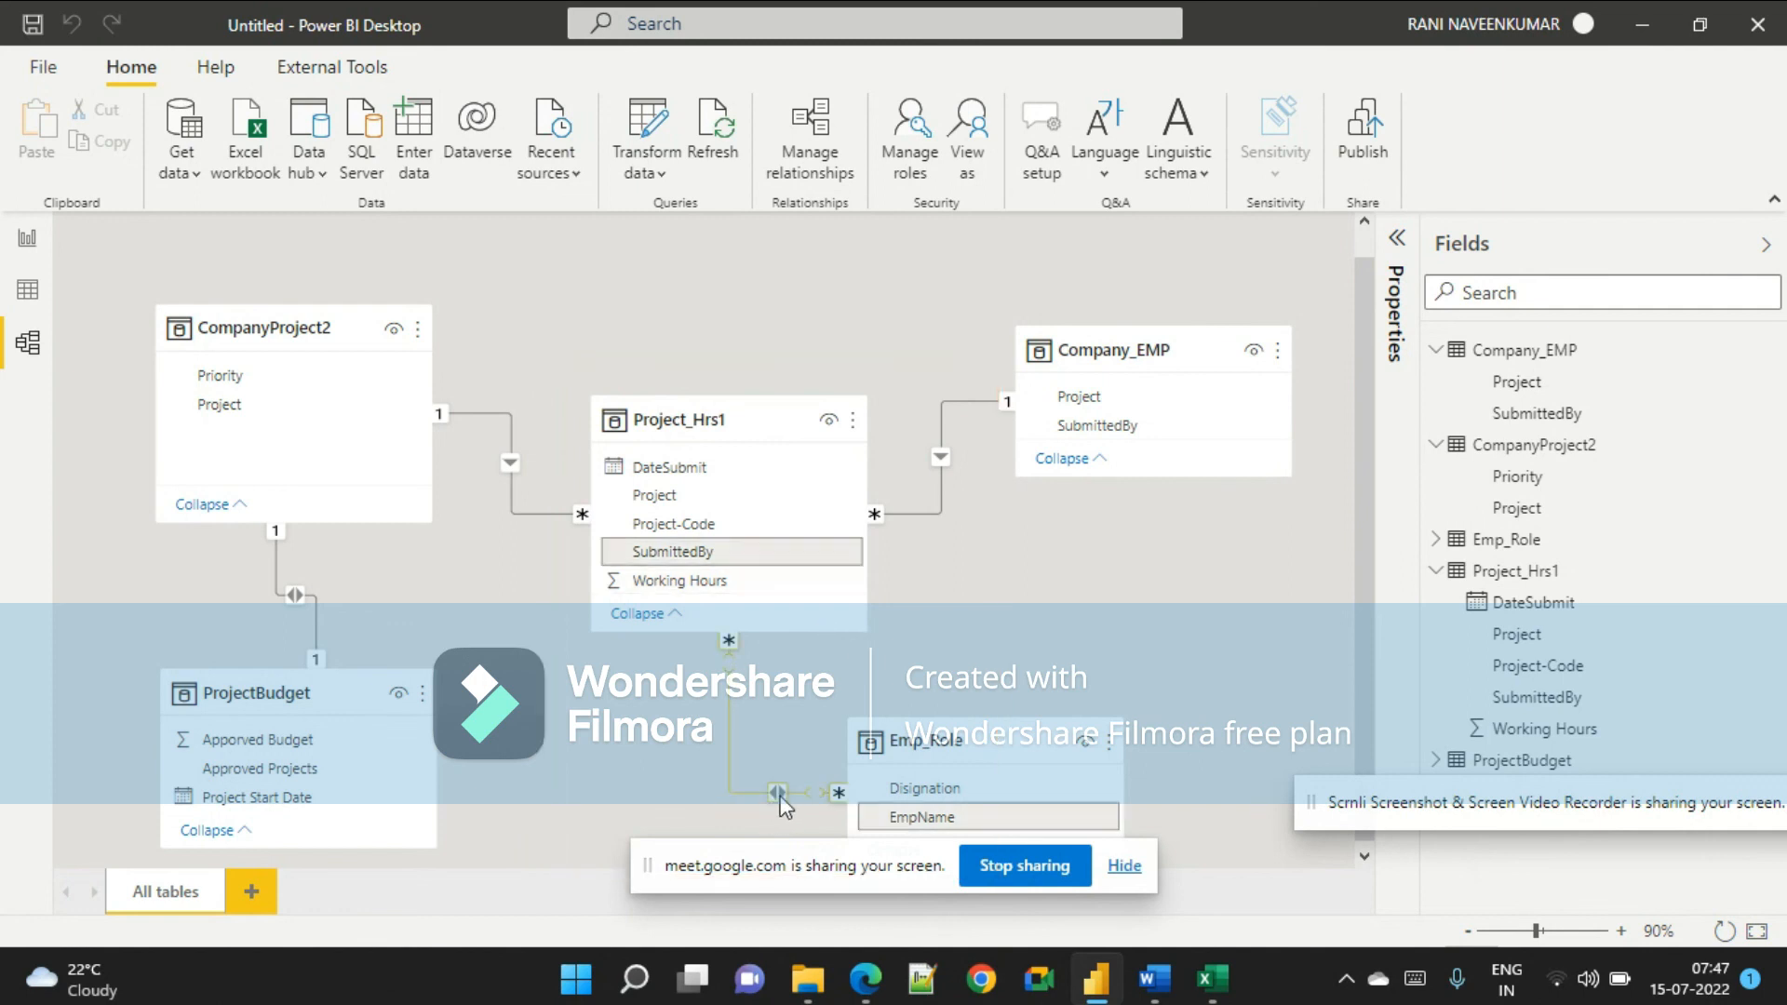
pyautogui.click(701, 558)
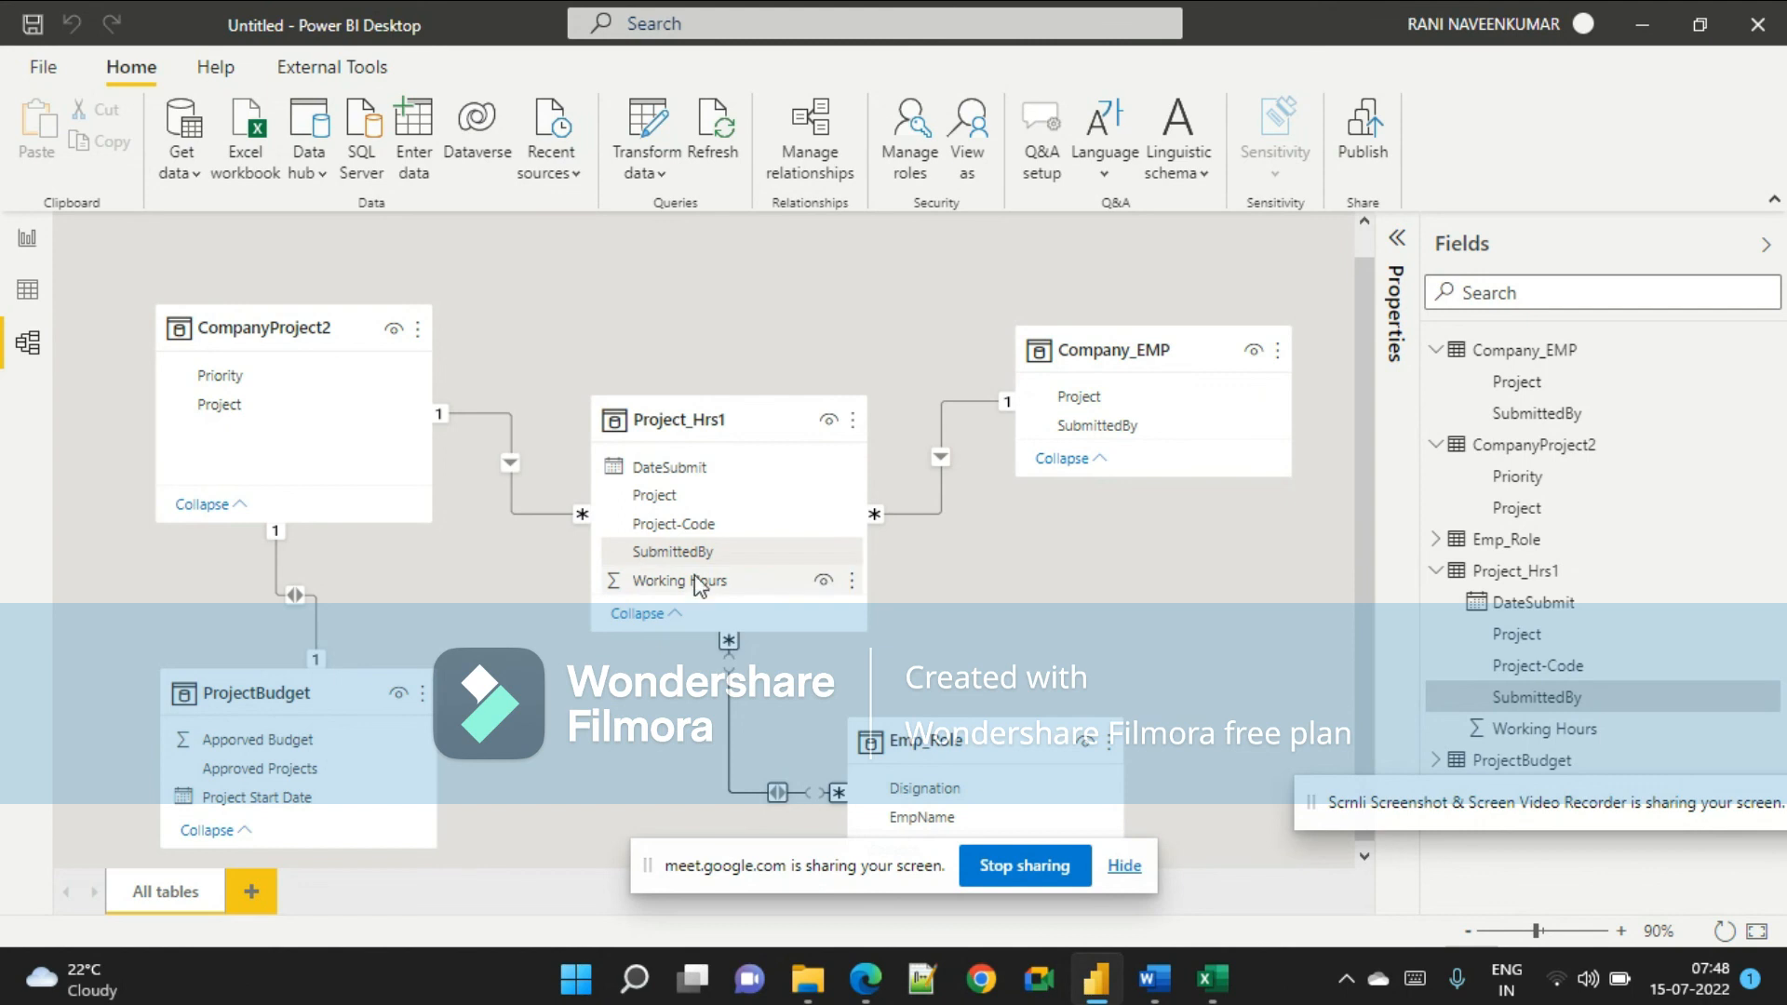
pyautogui.click(929, 813)
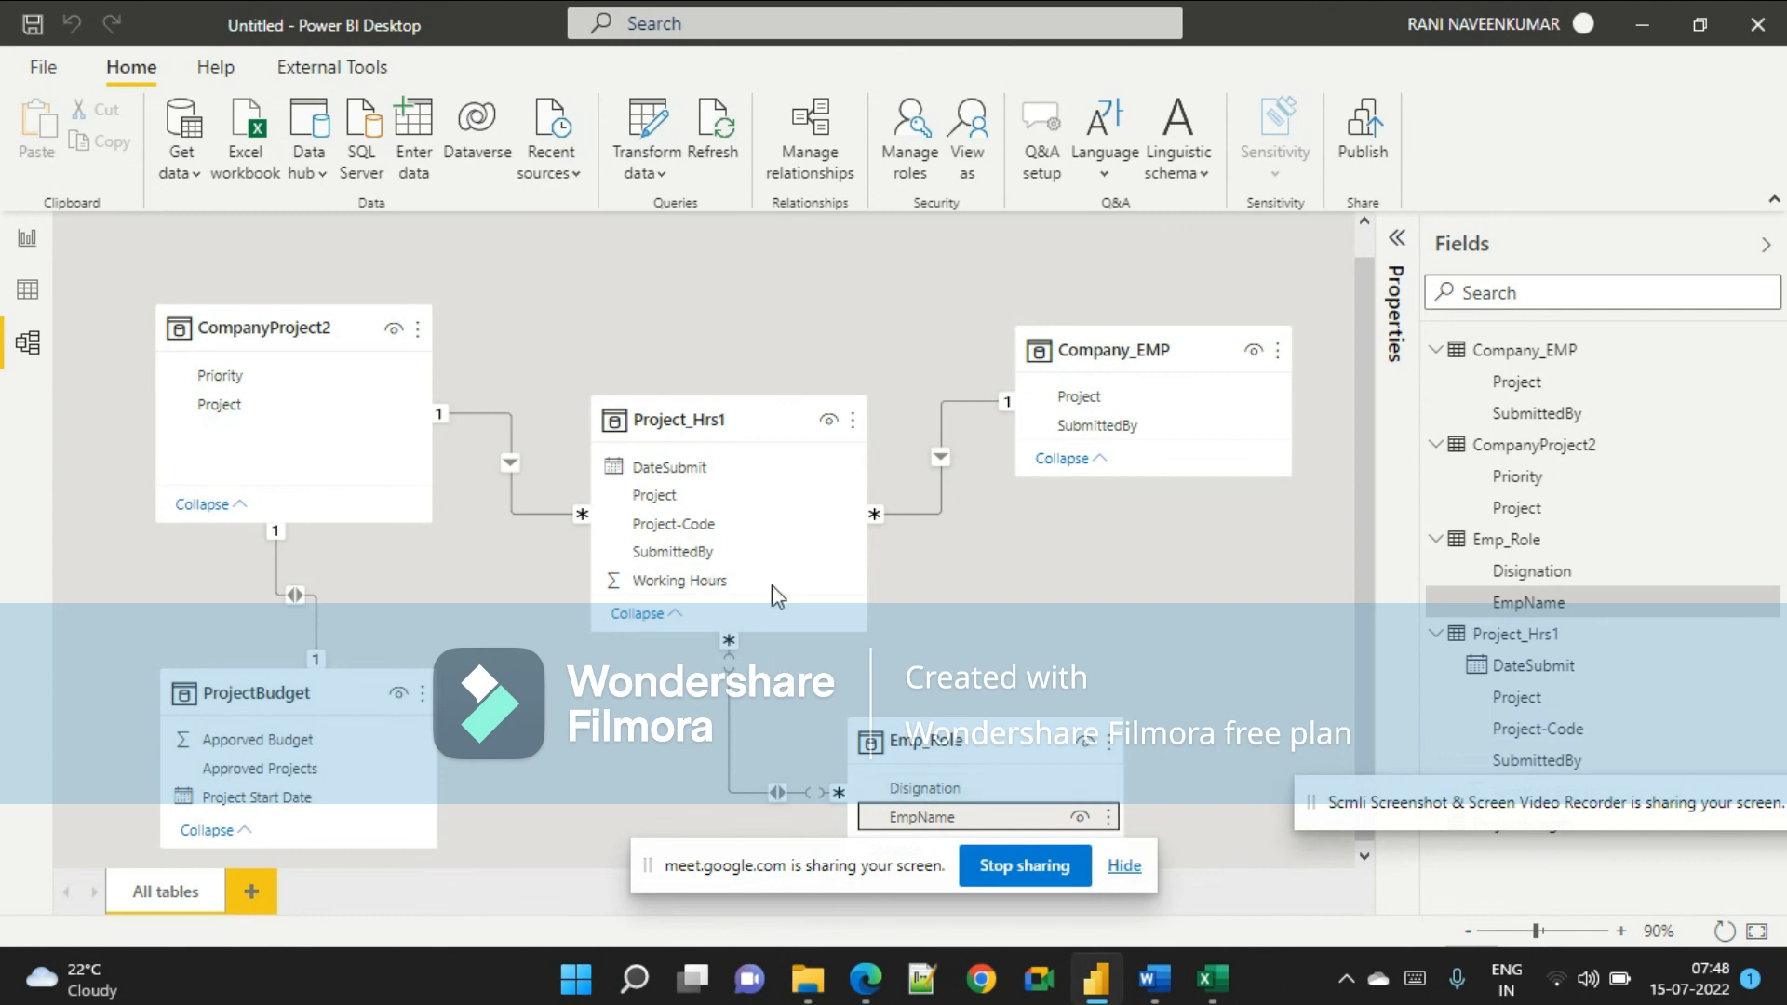
pyautogui.click(772, 556)
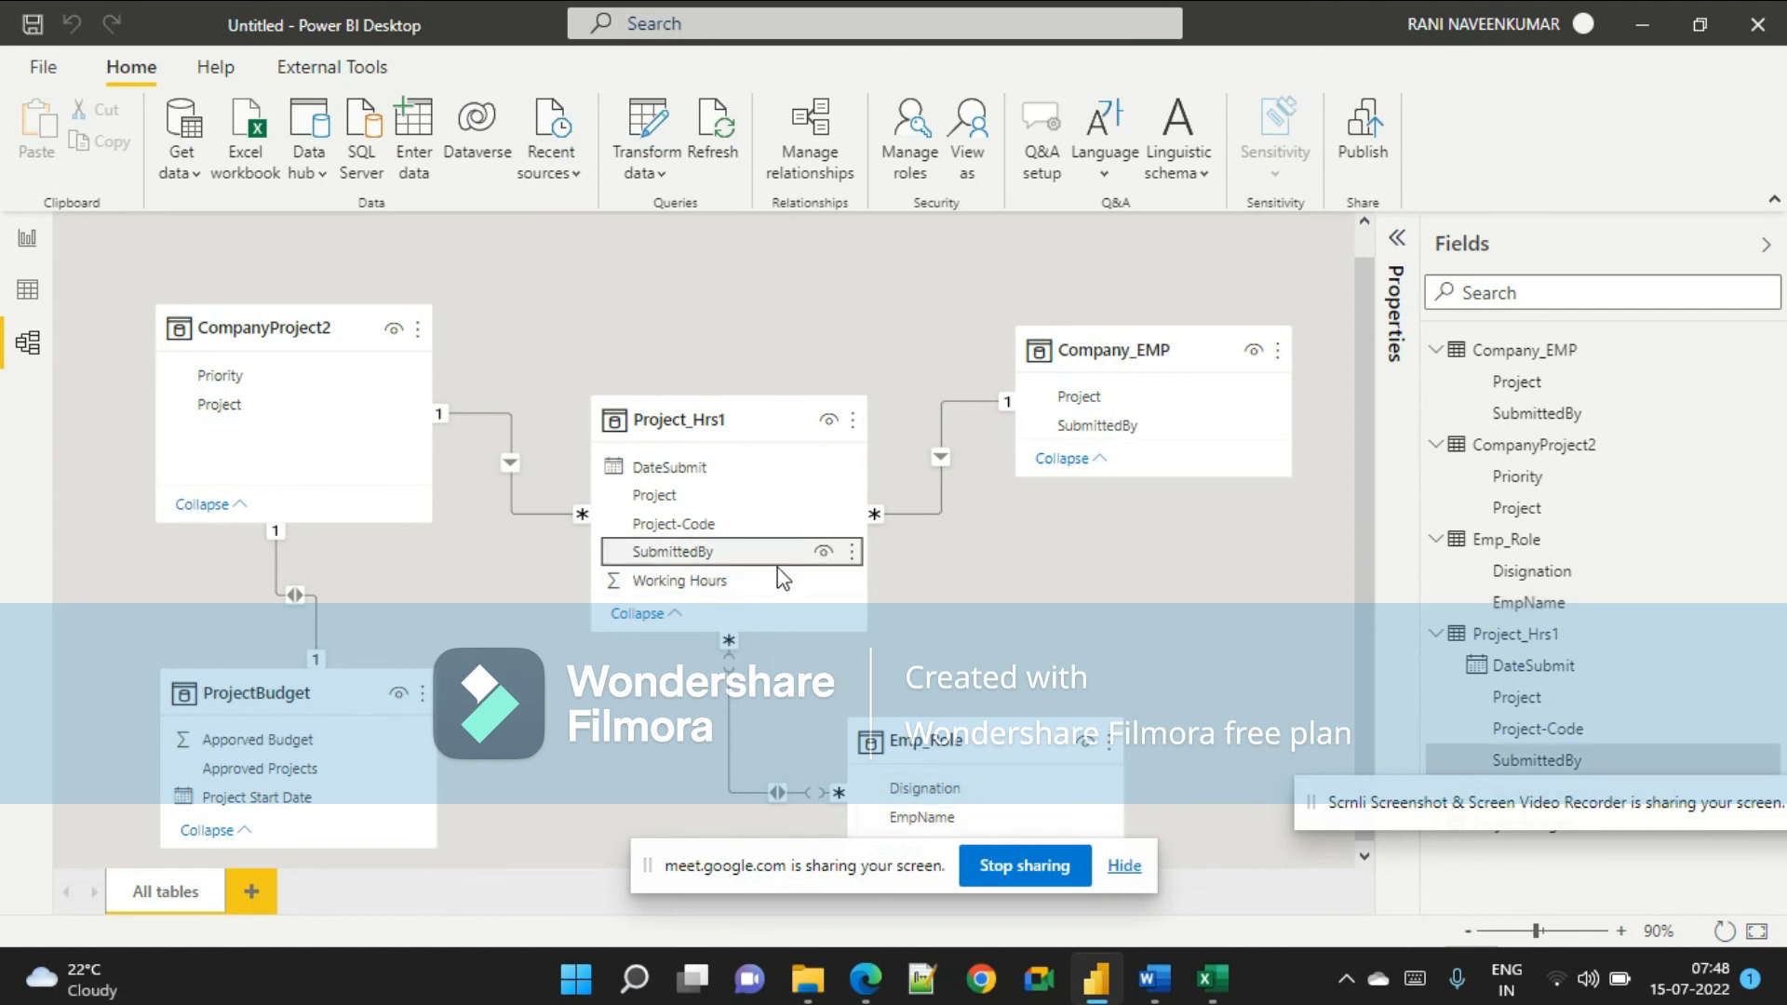
pyautogui.click(901, 815)
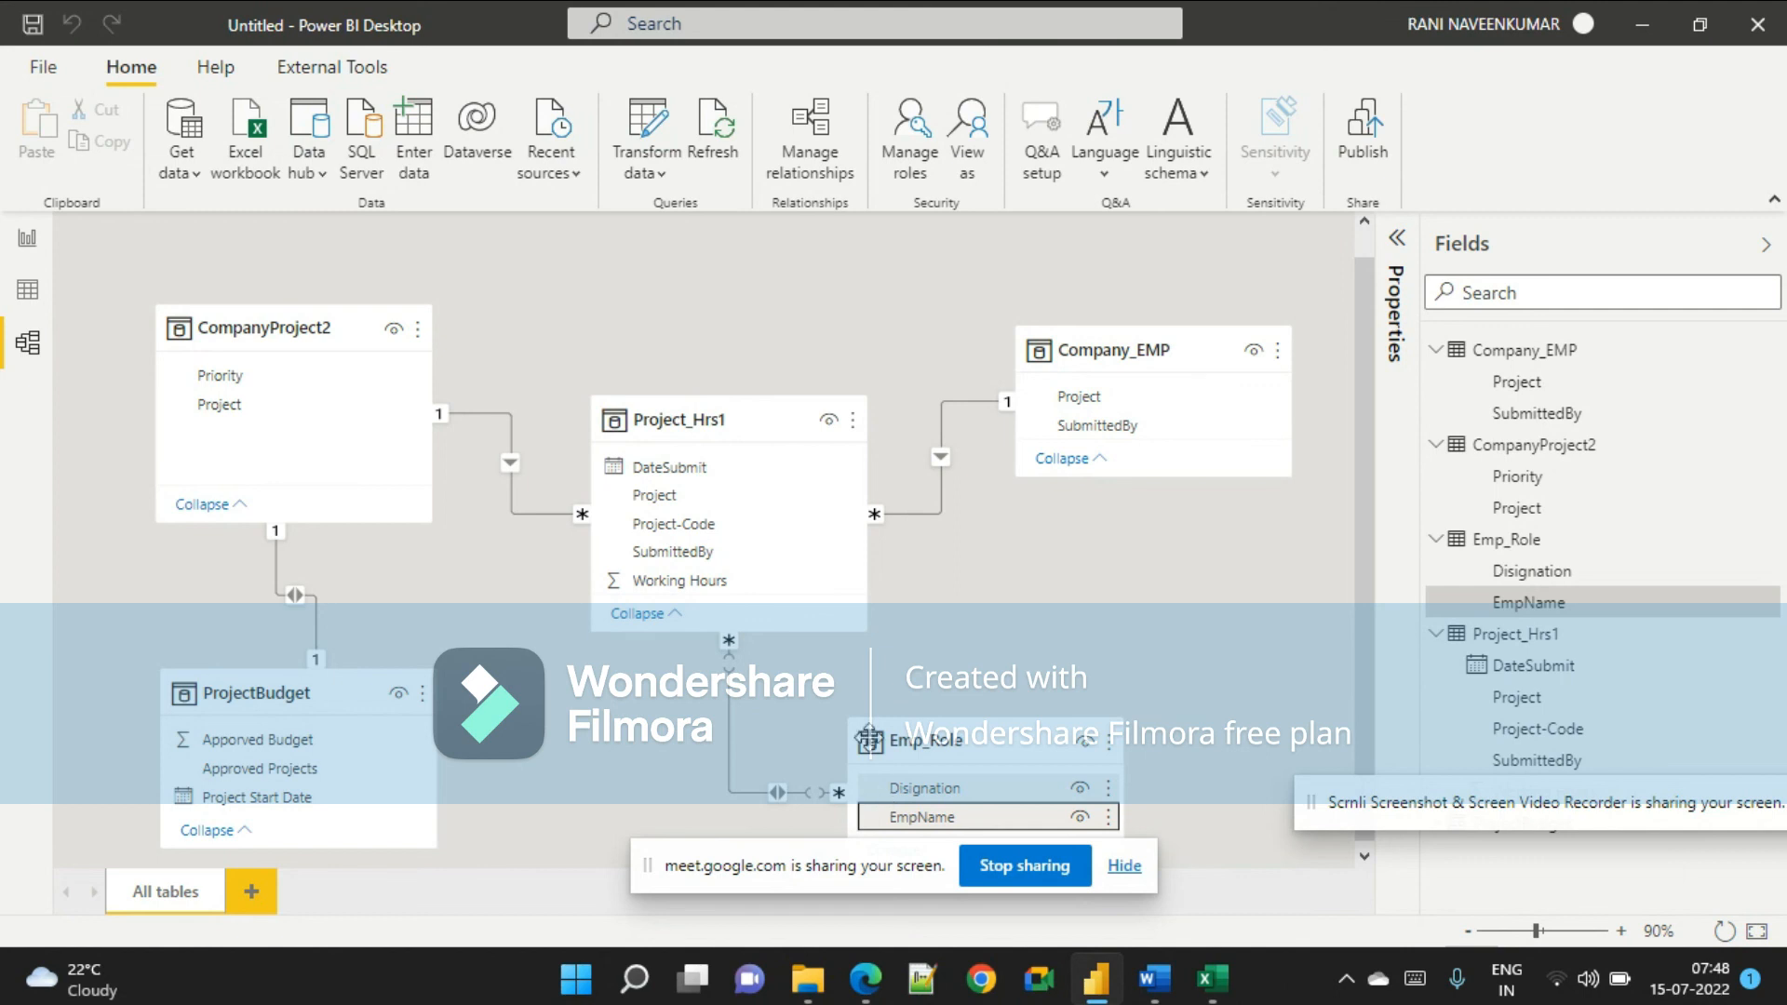
pyautogui.click(735, 524)
pyautogui.click(778, 711)
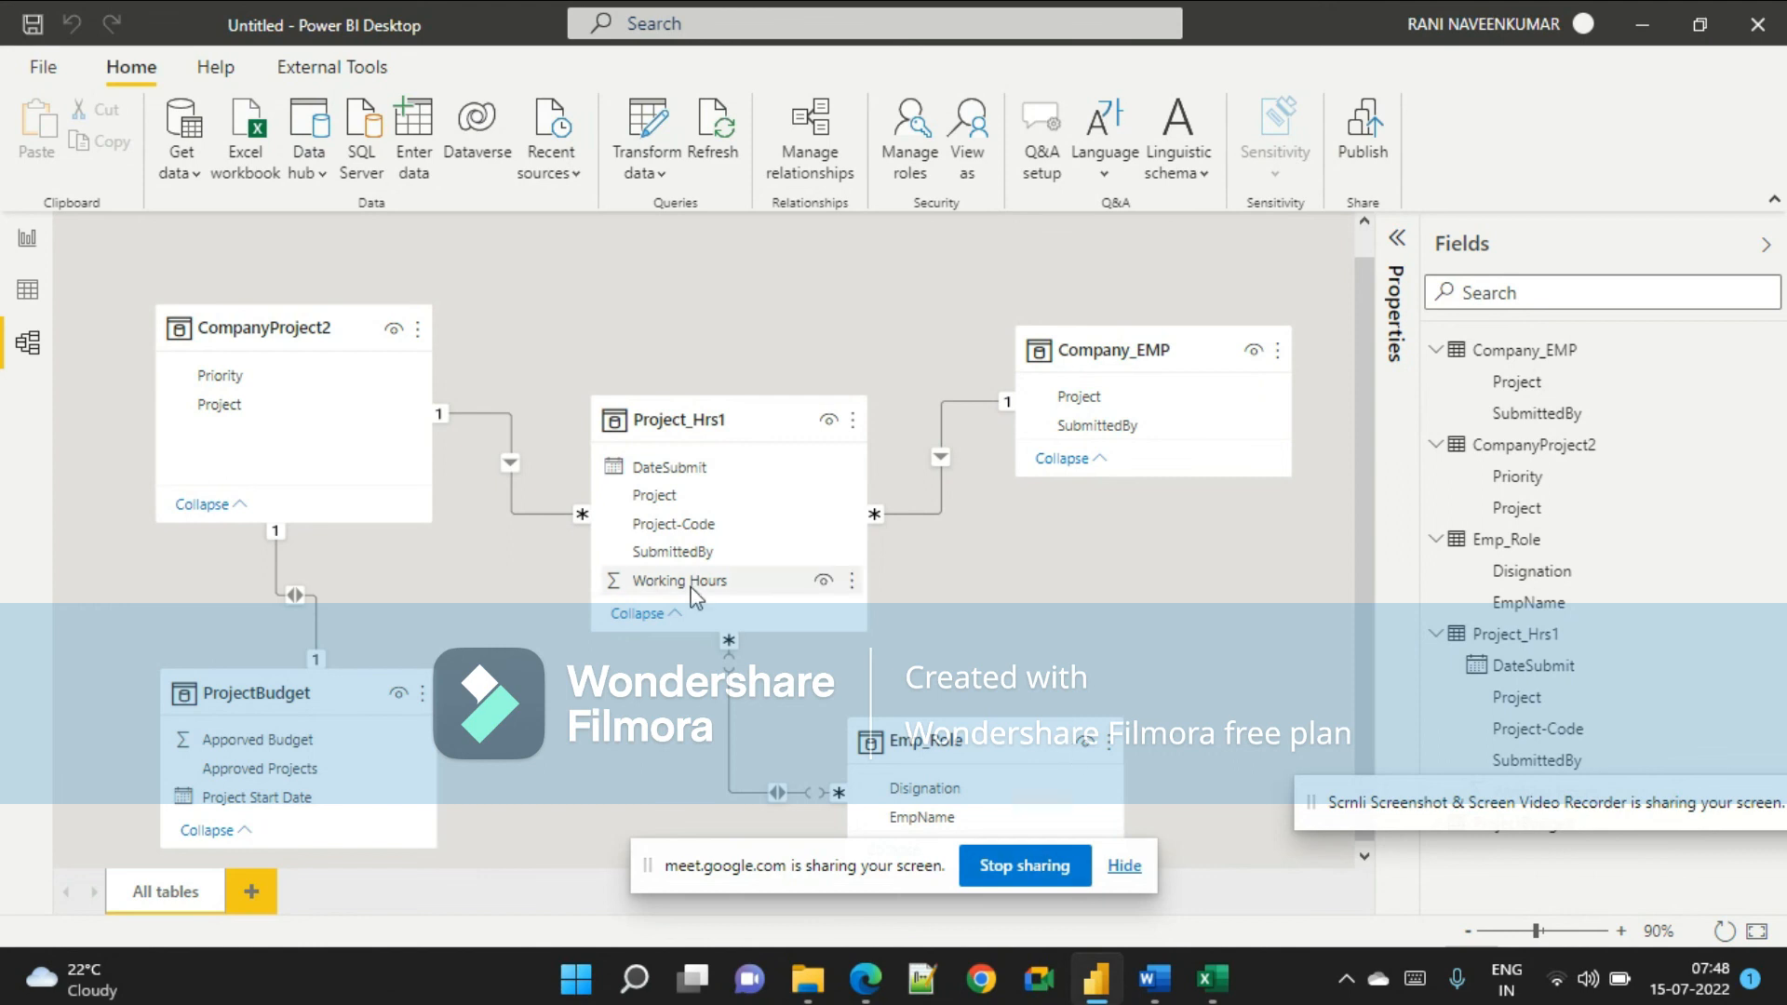
# Open the Power Query Editor with Transform data.
pyautogui.click(668, 160)
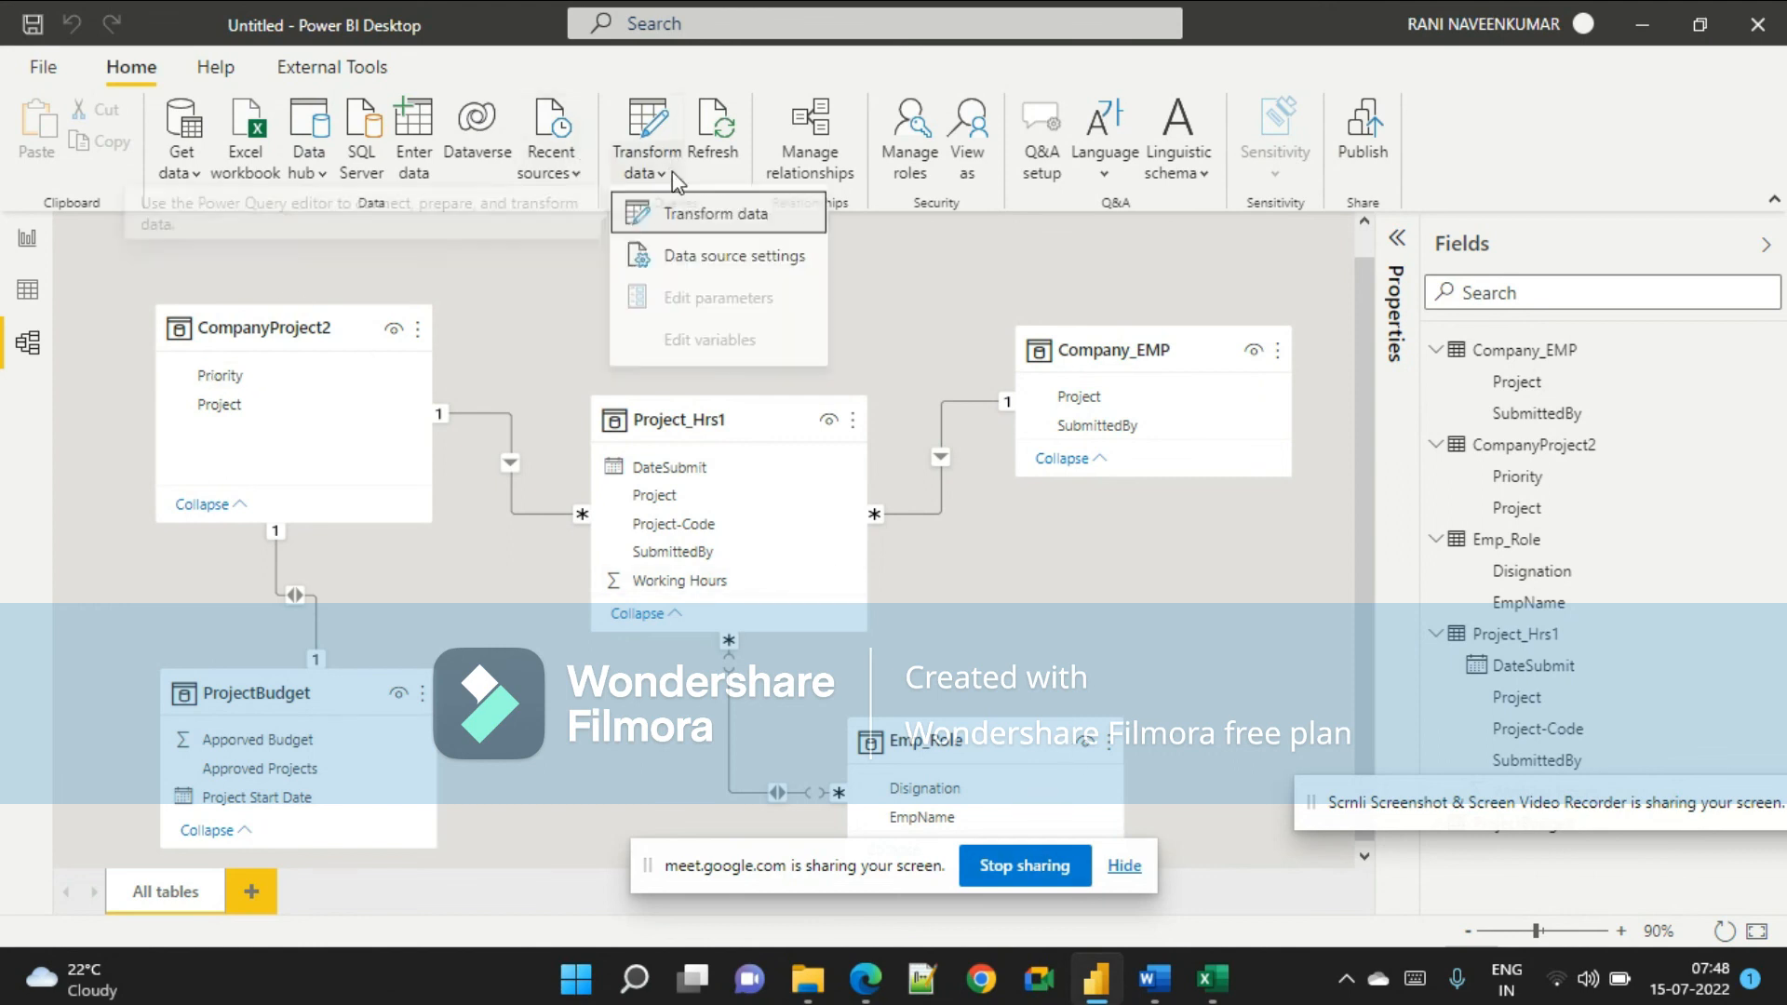
pyautogui.click(689, 216)
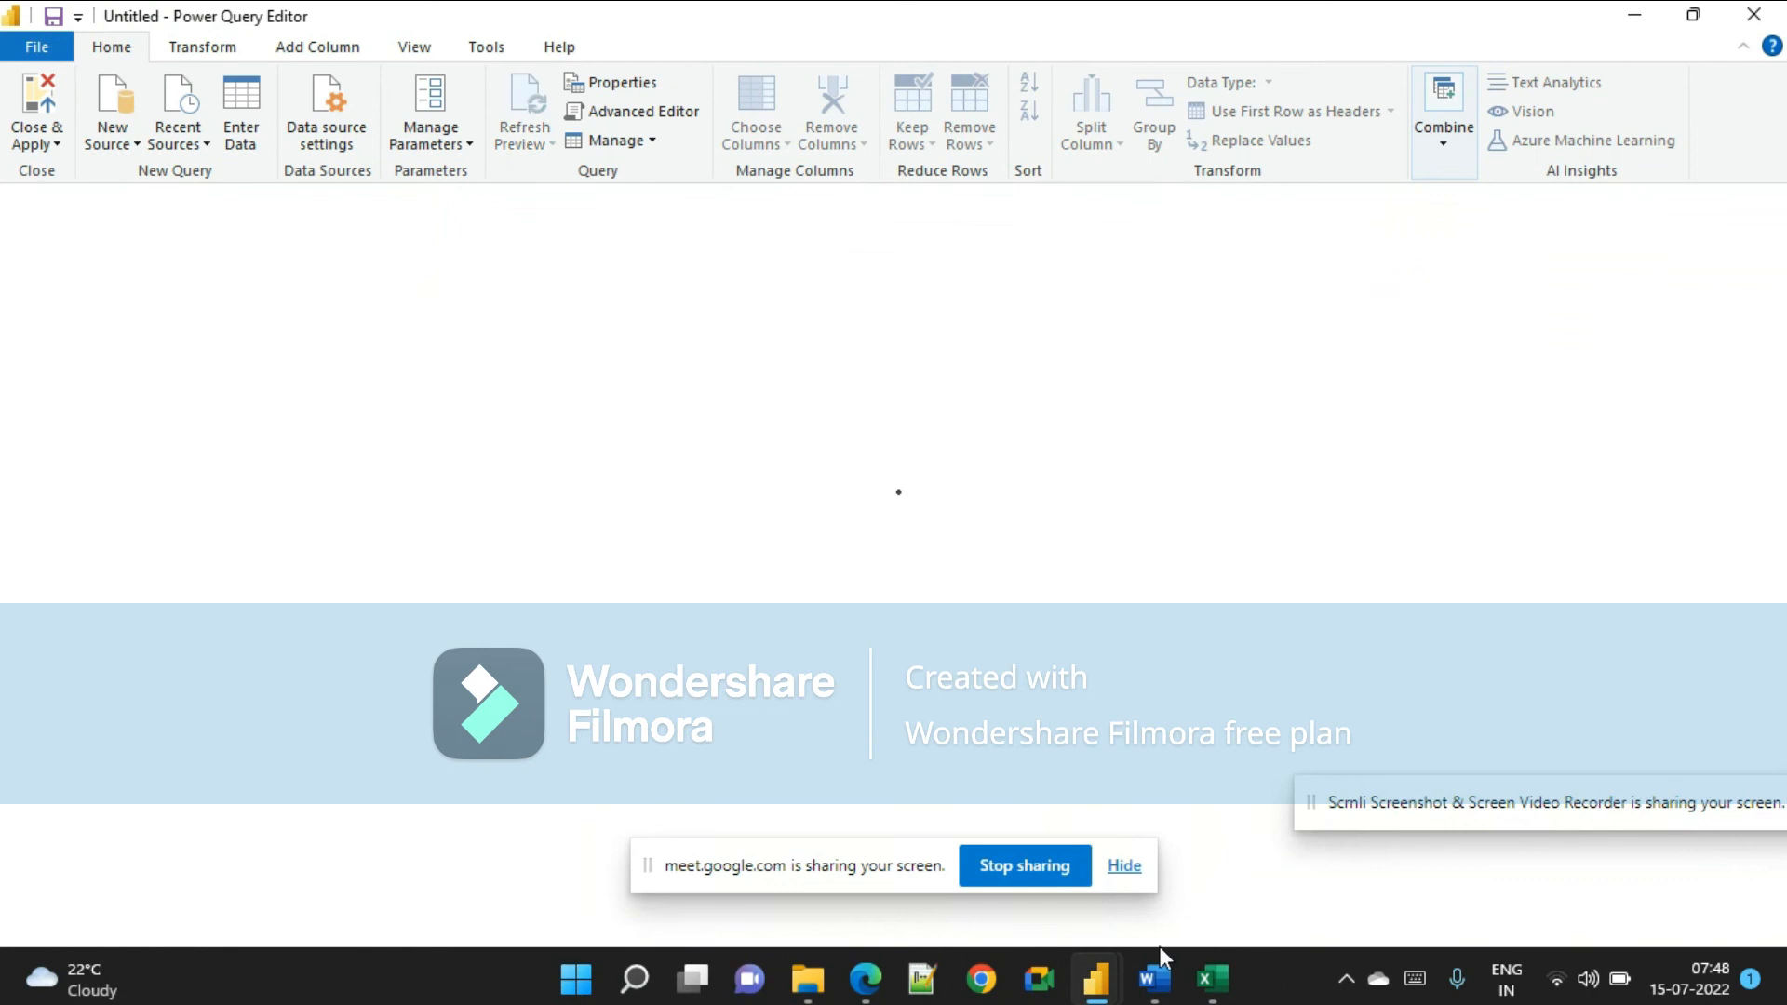
# Review the document's step about referencing the Project_Hrs1 and Emp_Role tables.
pyautogui.click(1154, 978)
pyautogui.scroll(4, 1177, 730)
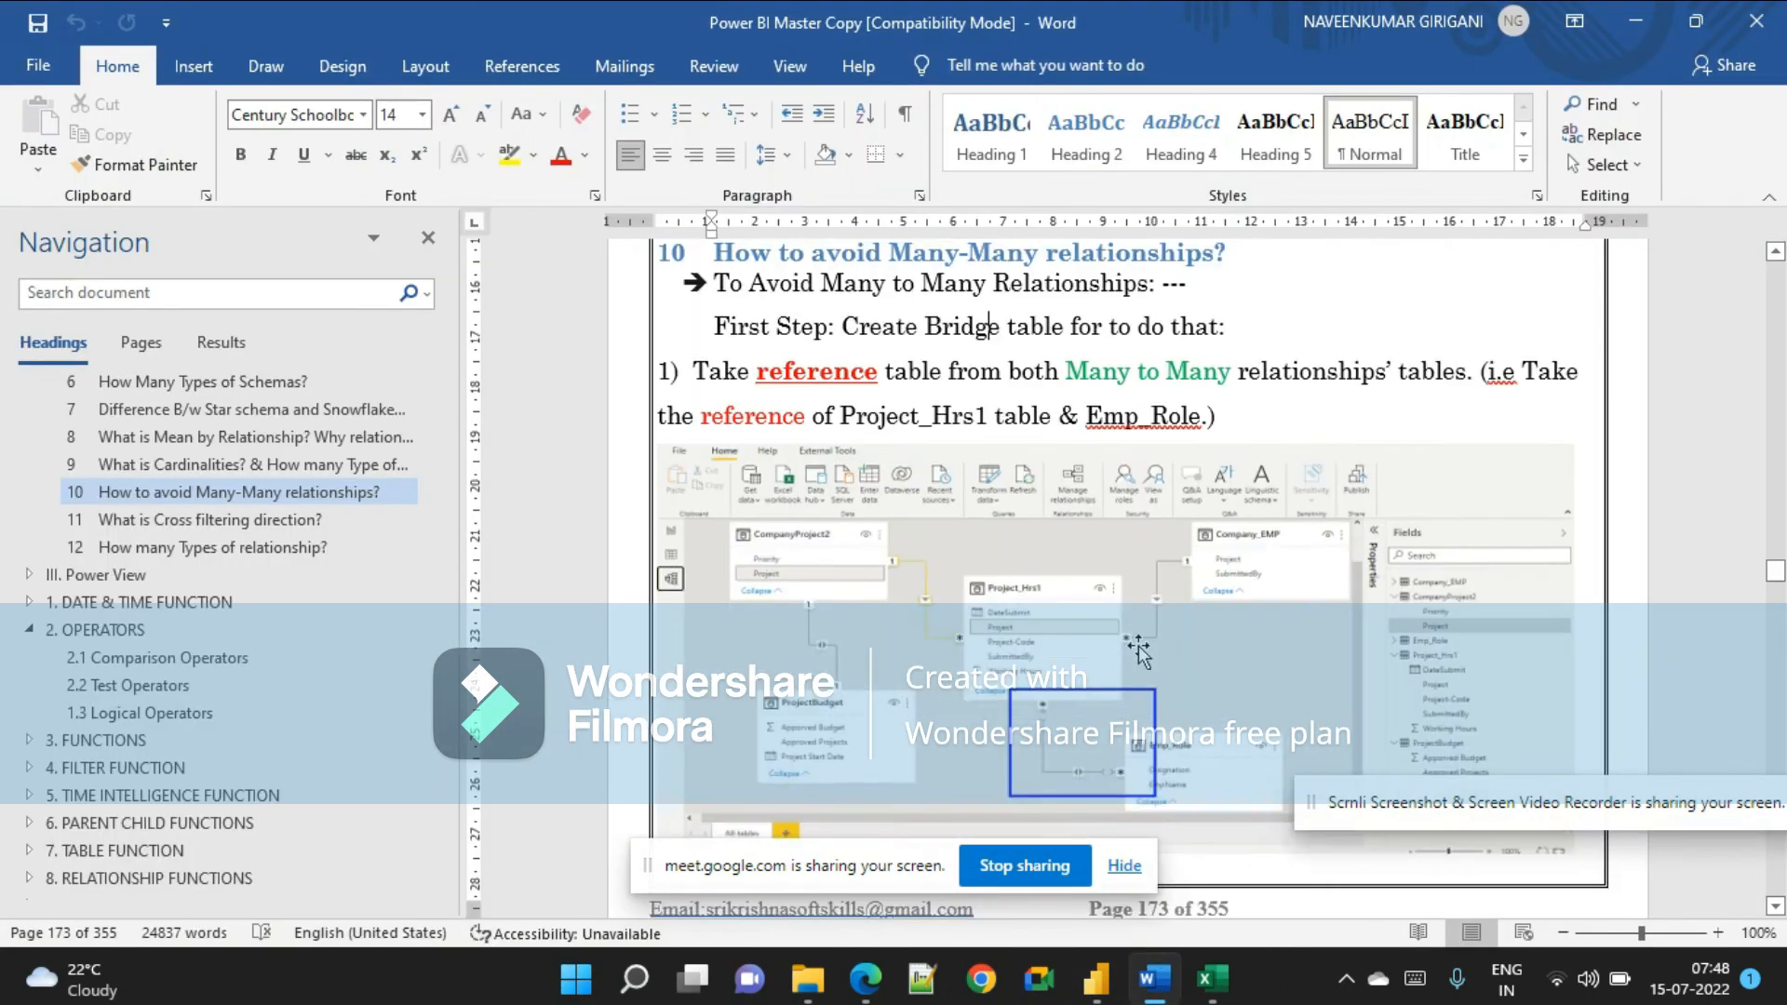
pyautogui.moveTo(700, 409); pyautogui.dragTo(1458, 418)
pyautogui.click(1459, 425)
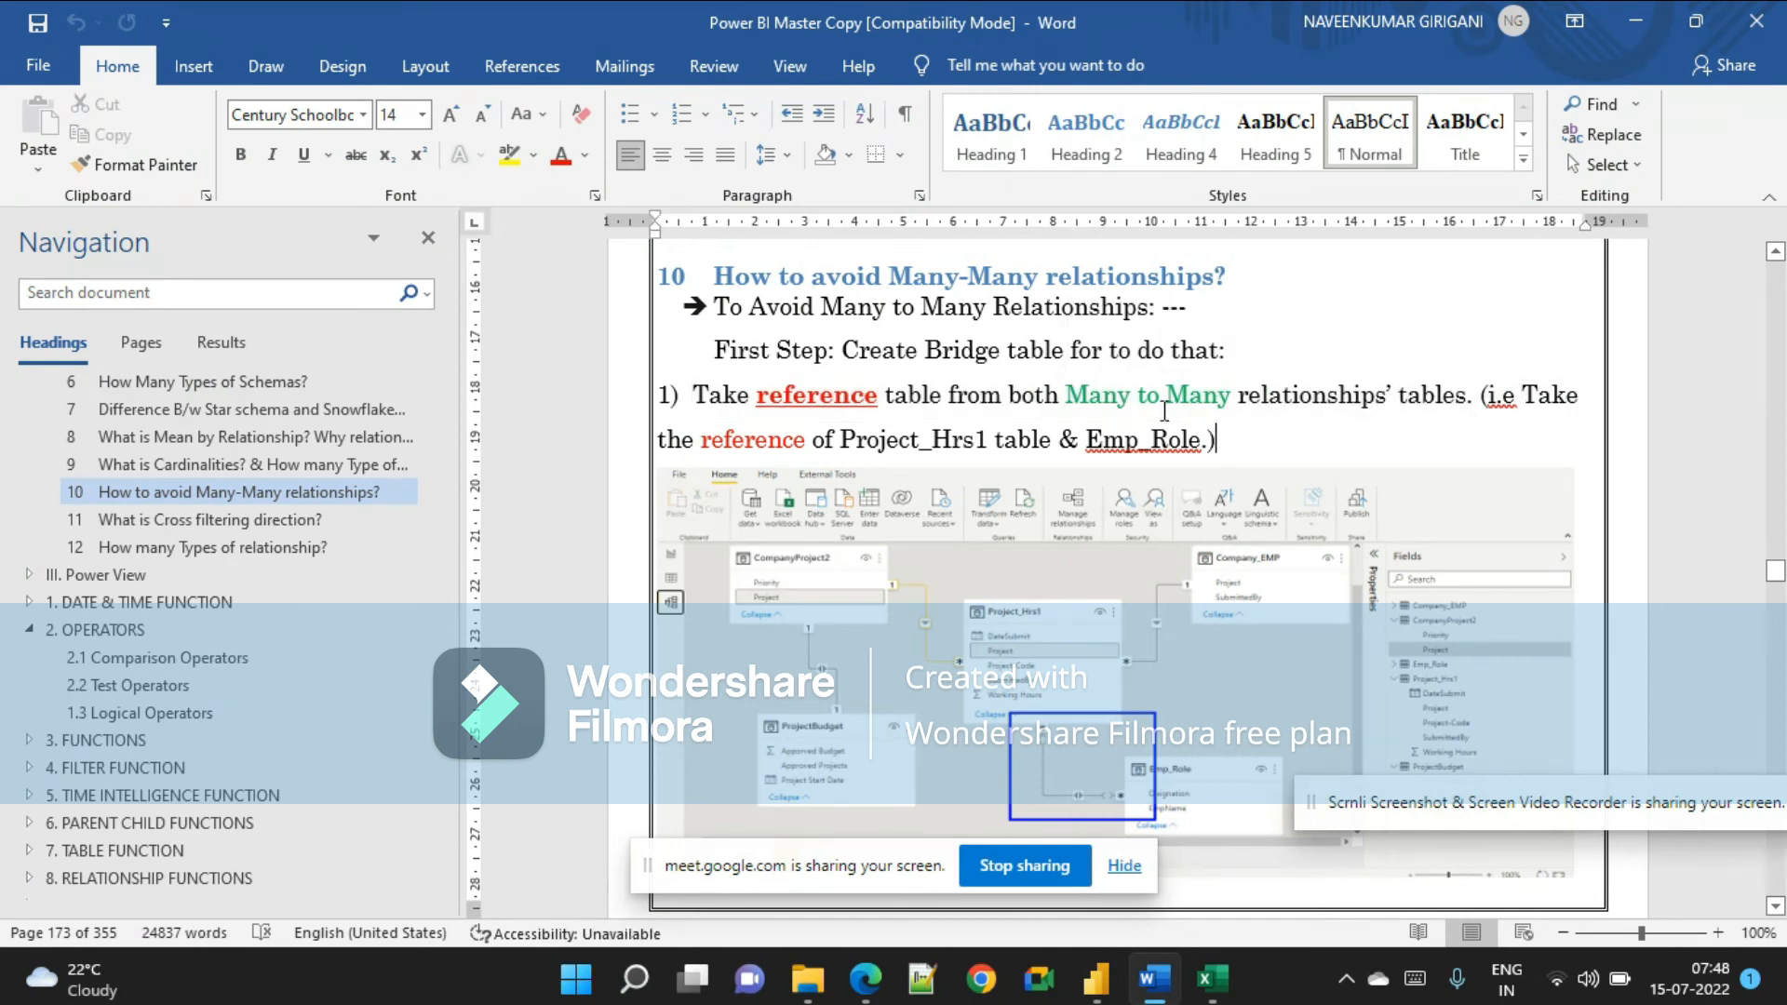
pyautogui.click(845, 442)
pyautogui.doubleClick(855, 443)
pyautogui.click(1107, 442)
pyautogui.moveTo(1215, 443); pyautogui.dragTo(1060, 442)
pyautogui.hotkey('alt', 'Tab')
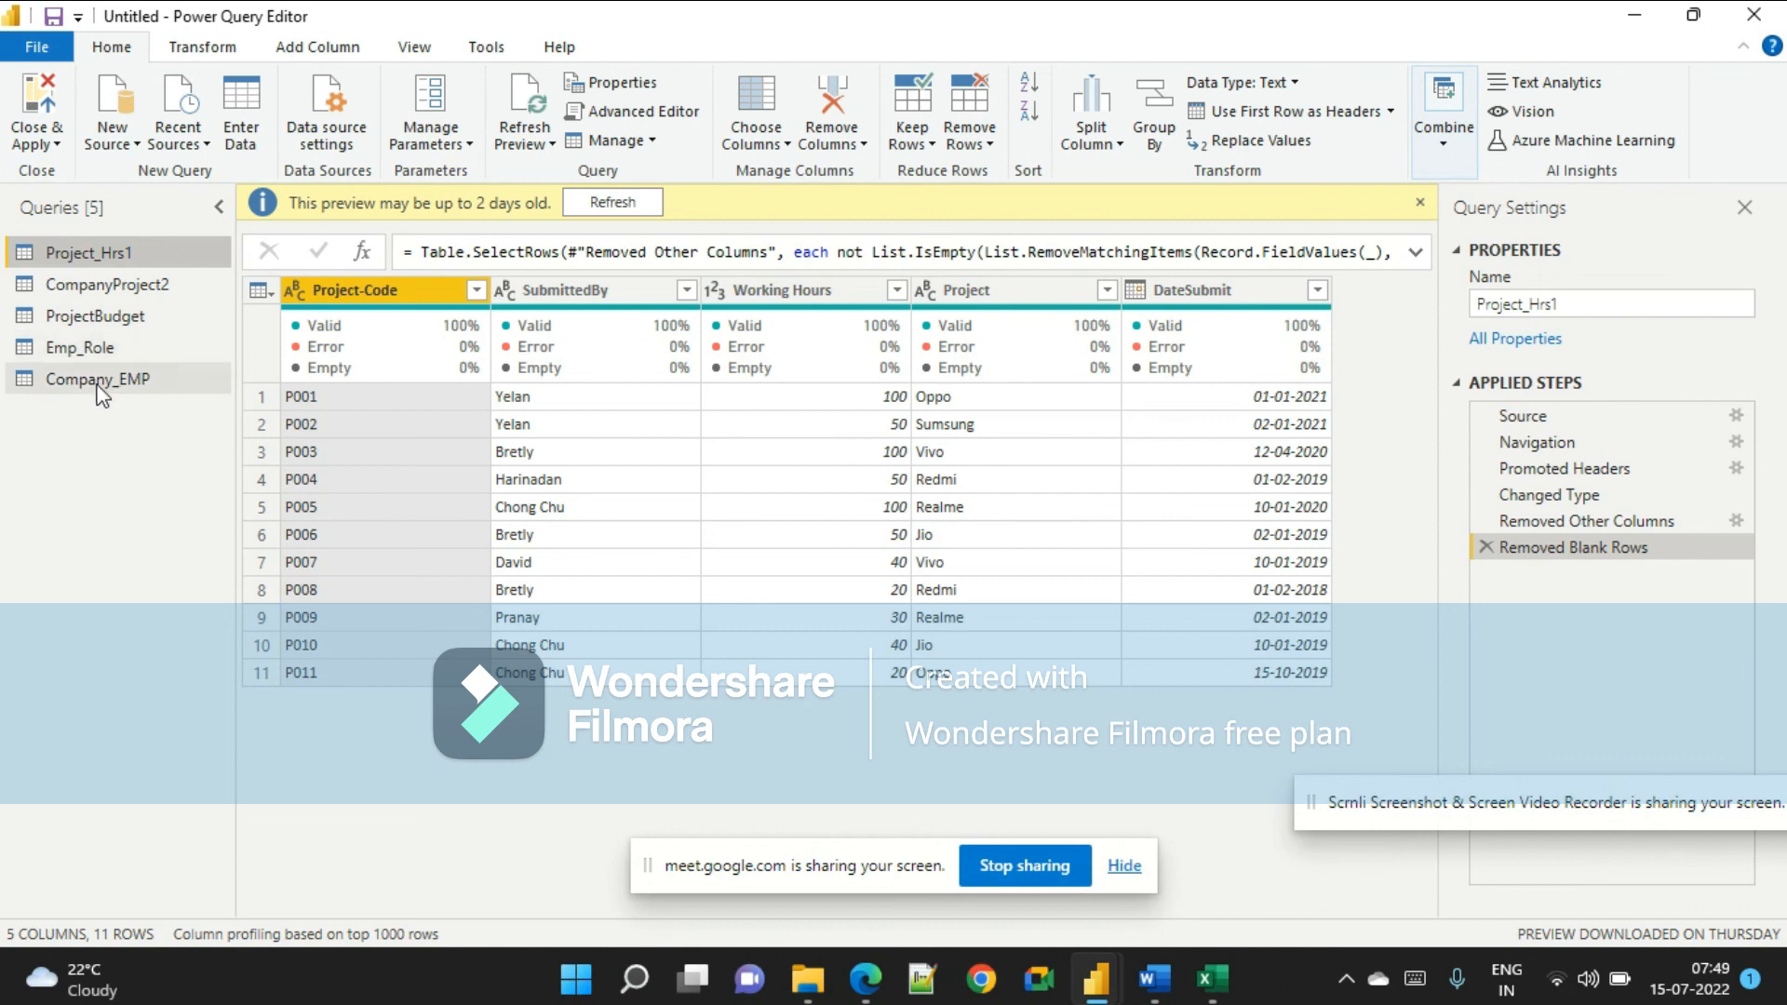
# Create a reference query of Emp_Role named Emp_Role-Ref.
pyautogui.click(98, 351)
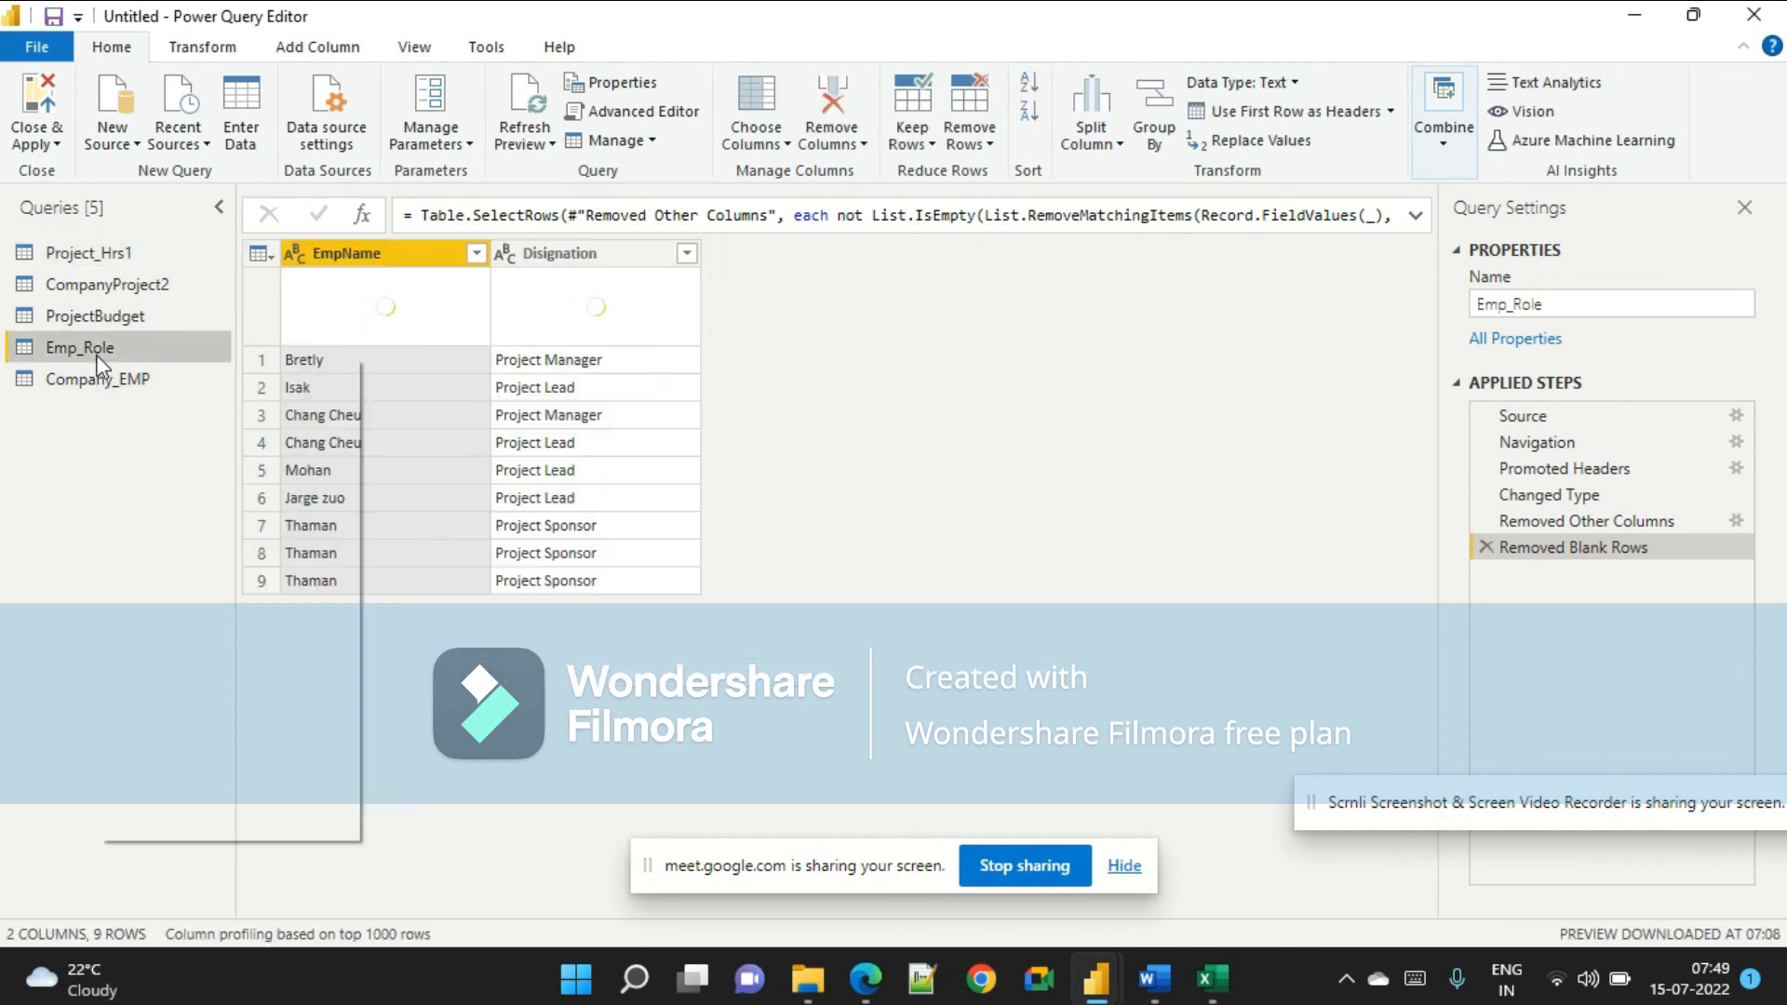
pyautogui.rightClick(98, 357)
pyautogui.click(179, 598)
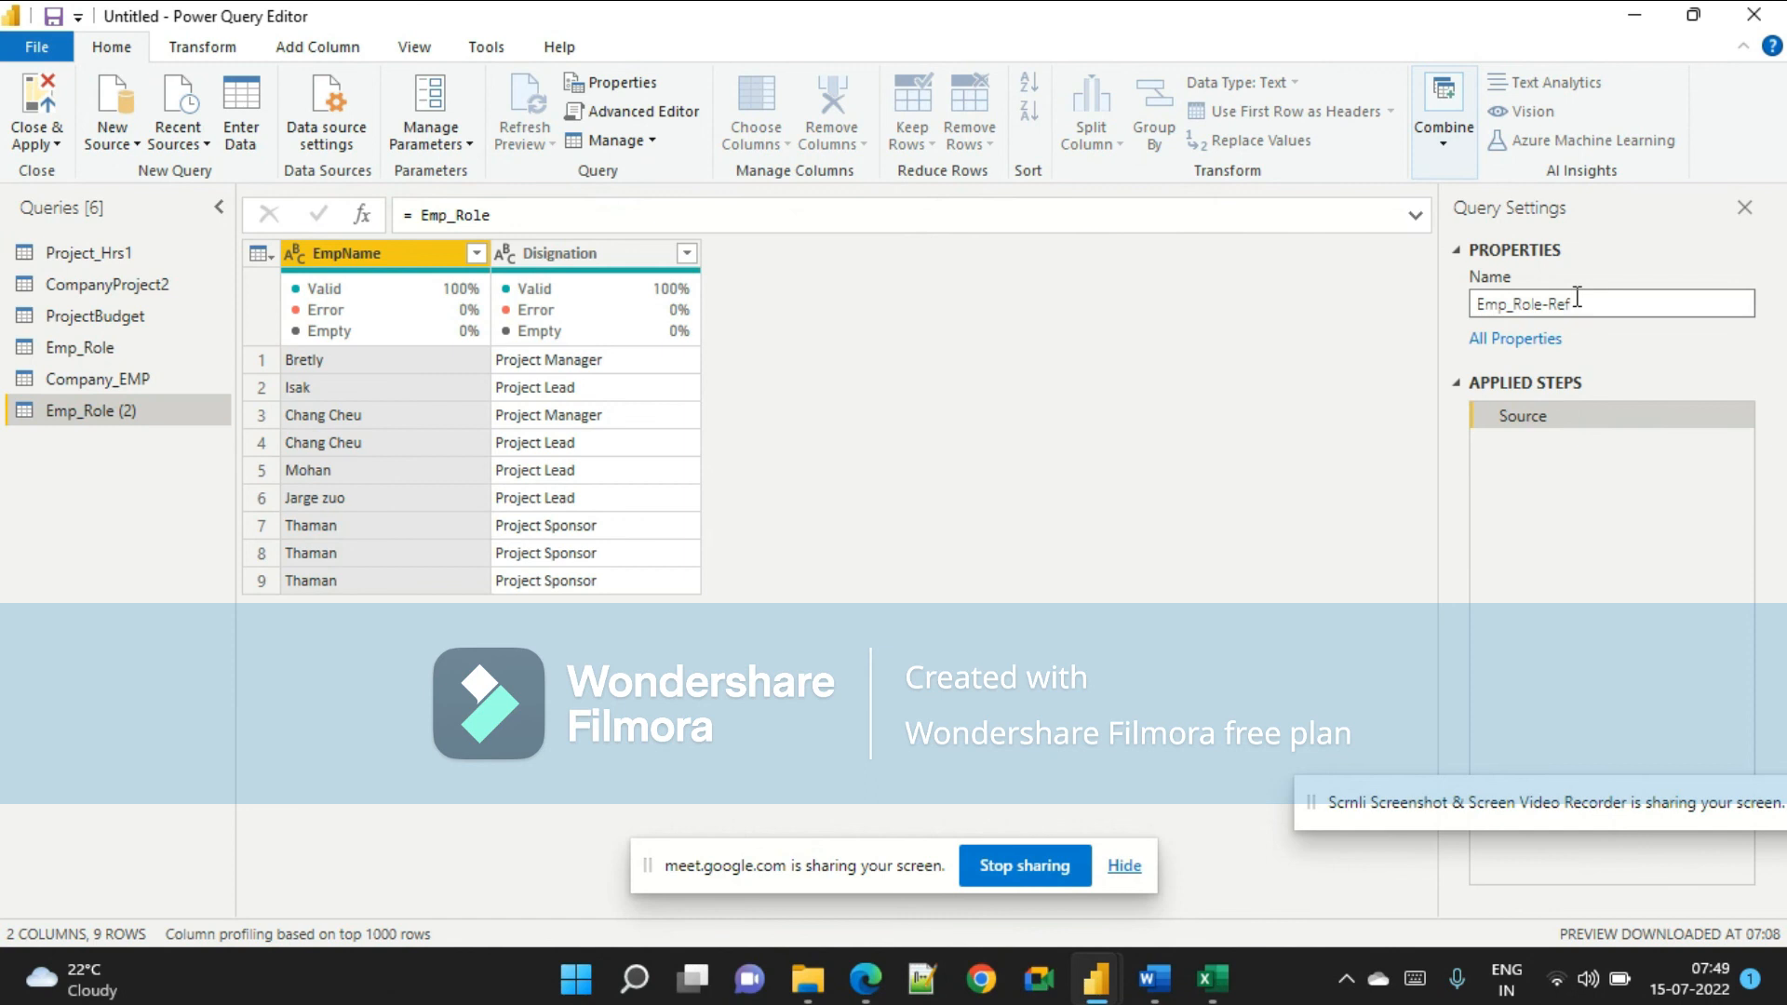
pyautogui.click(102, 555)
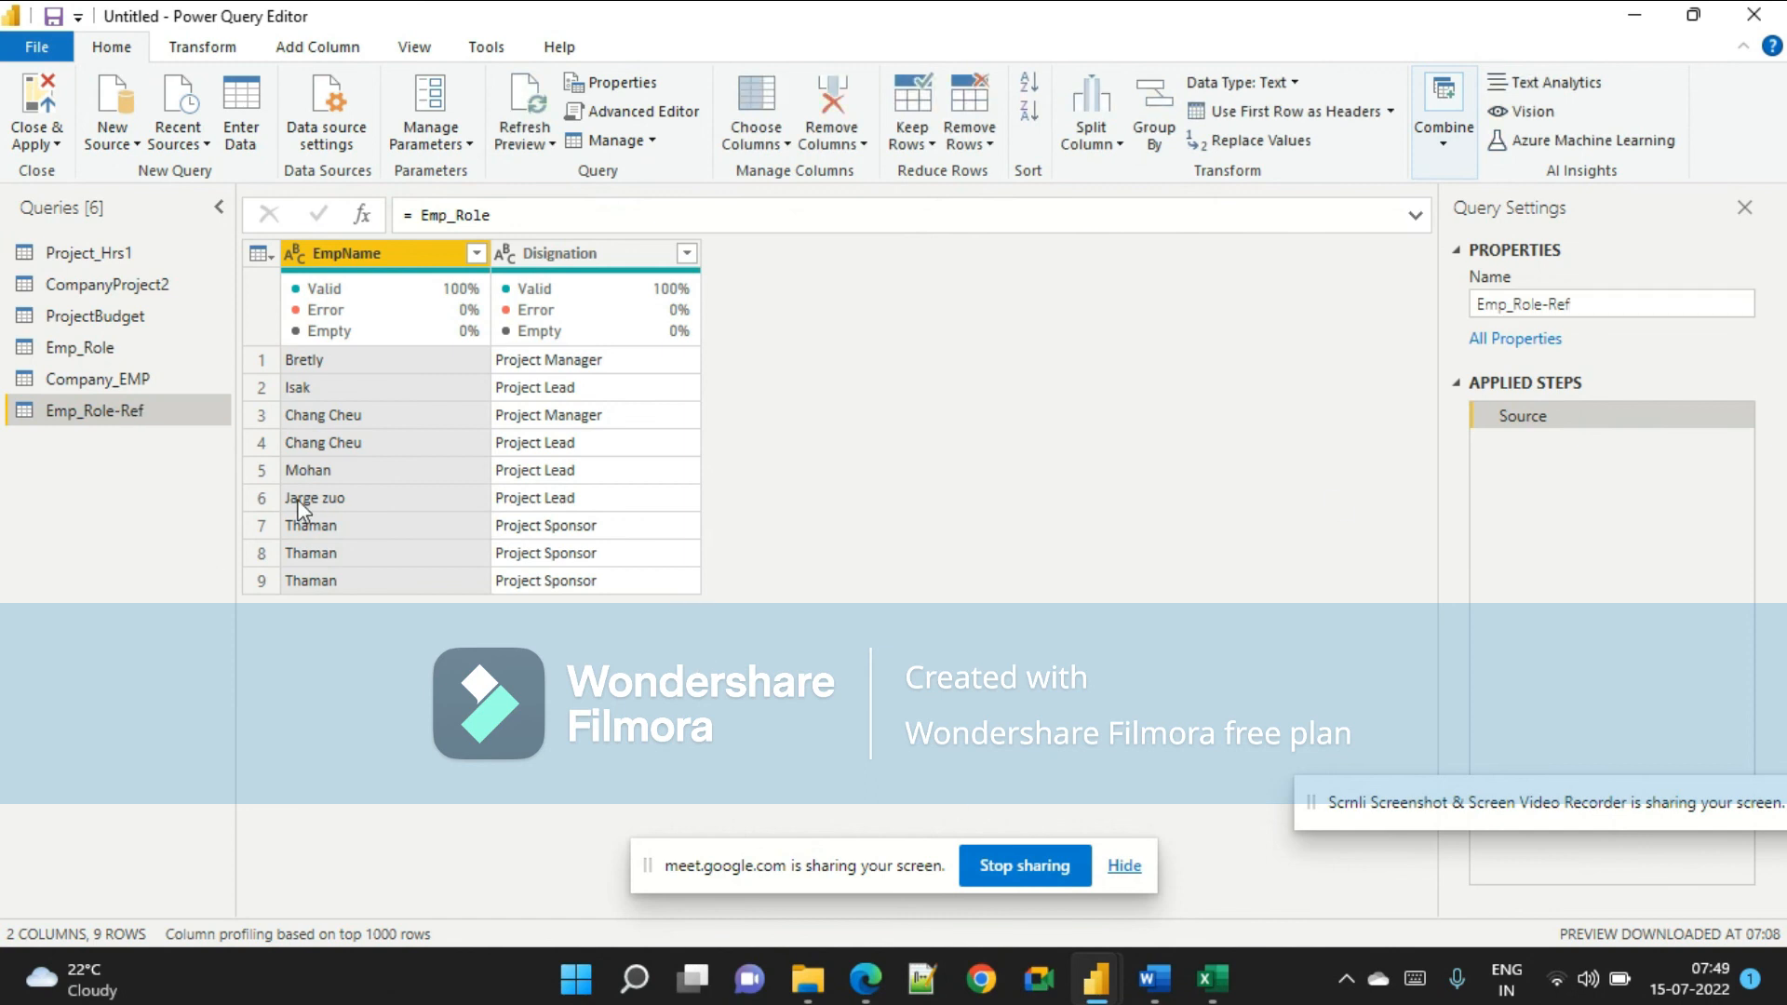
# Create a reference query of Project_Hrs1 and rename it Project_Hrs1-Ref.
pyautogui.hotkey('alt', 'Tab')
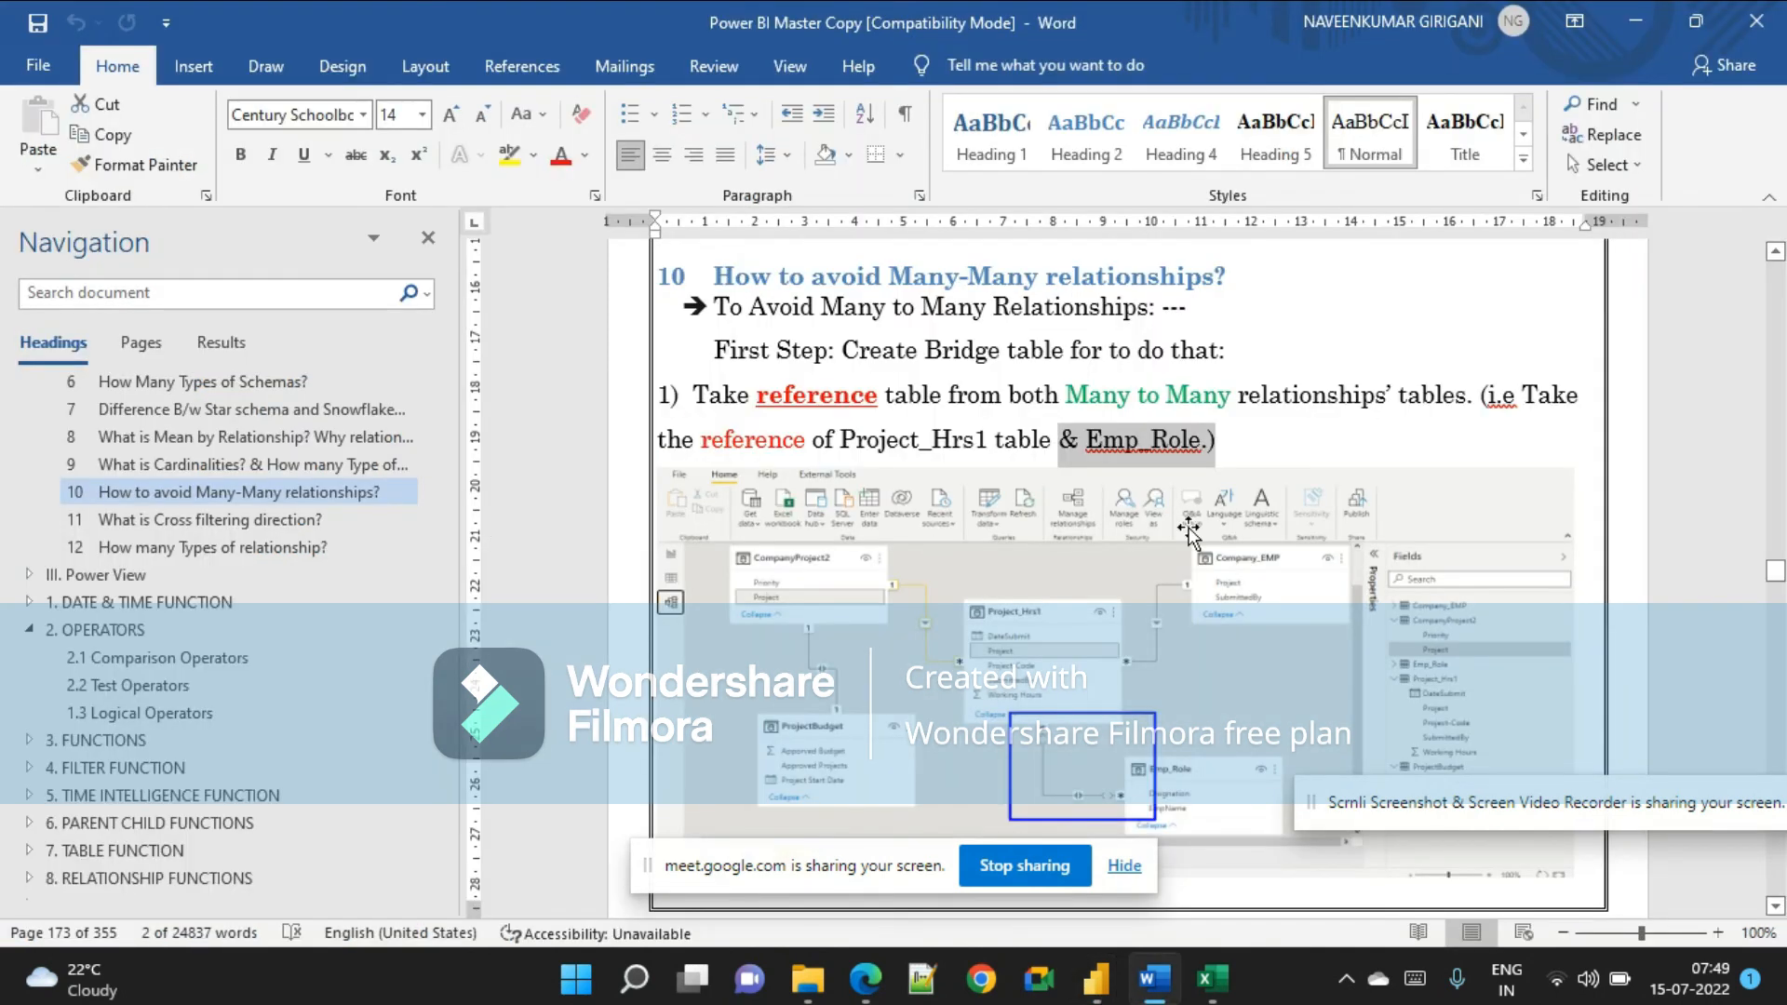
pyautogui.hotkey('alt', 'Tab')
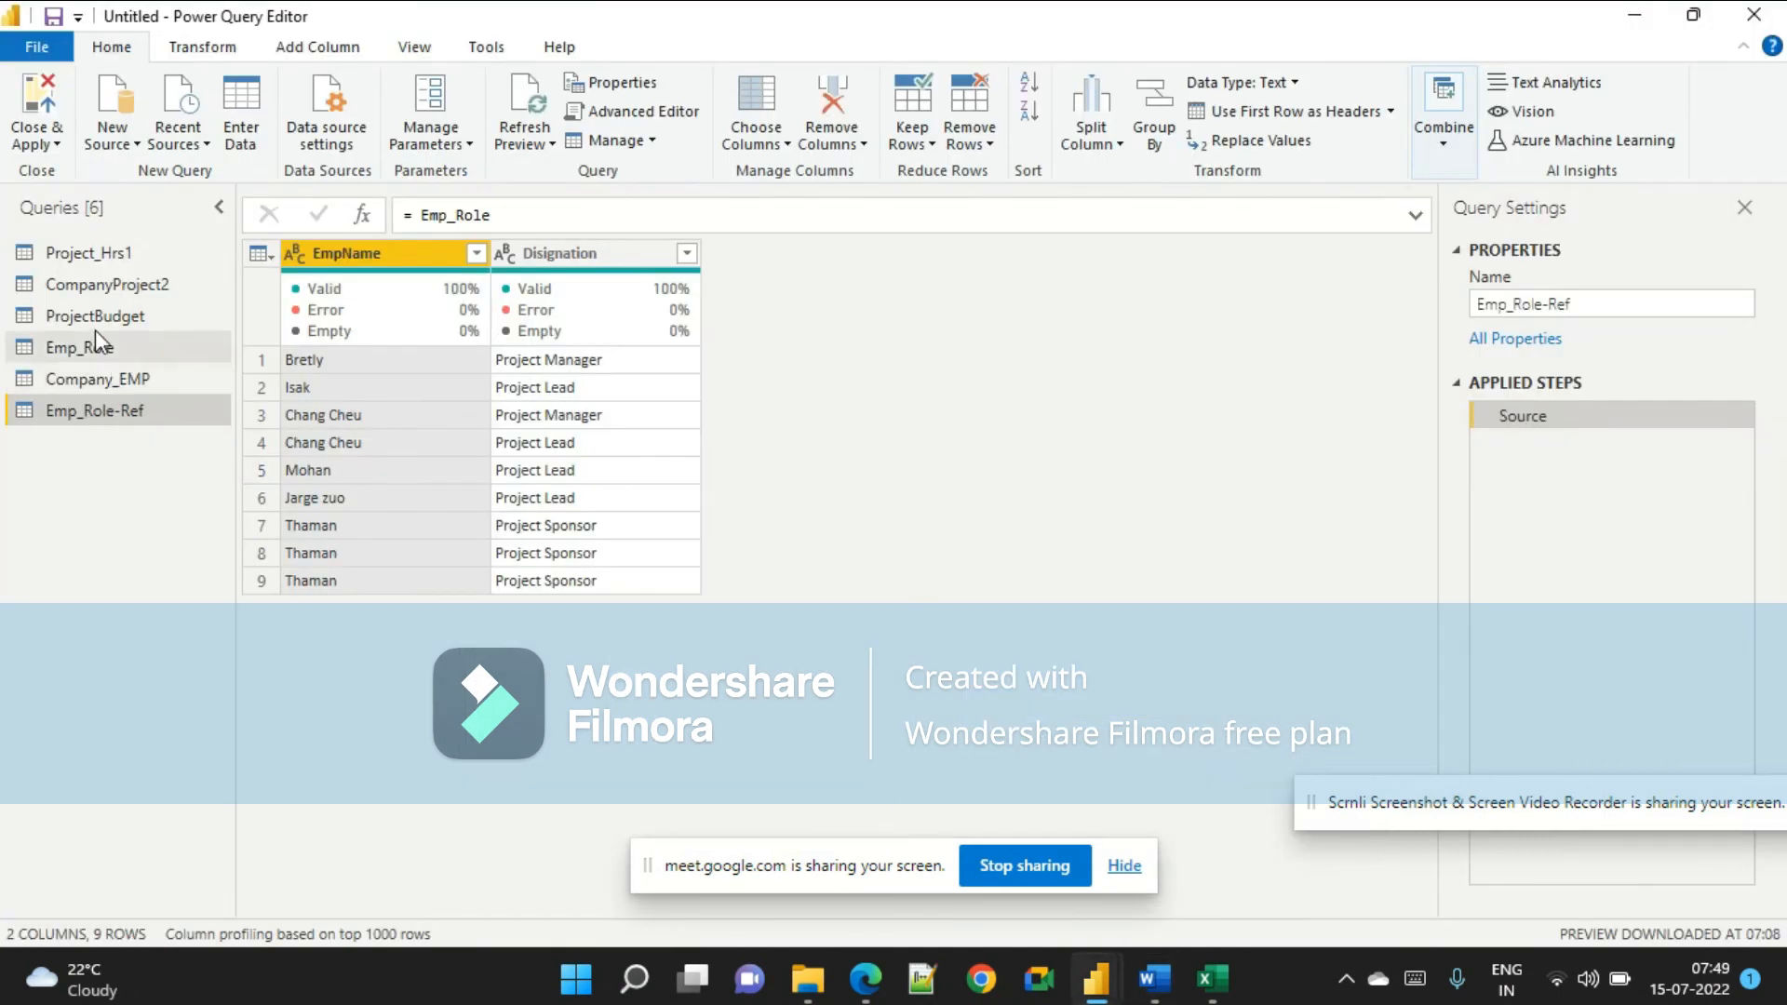
pyautogui.rightClick(95, 254)
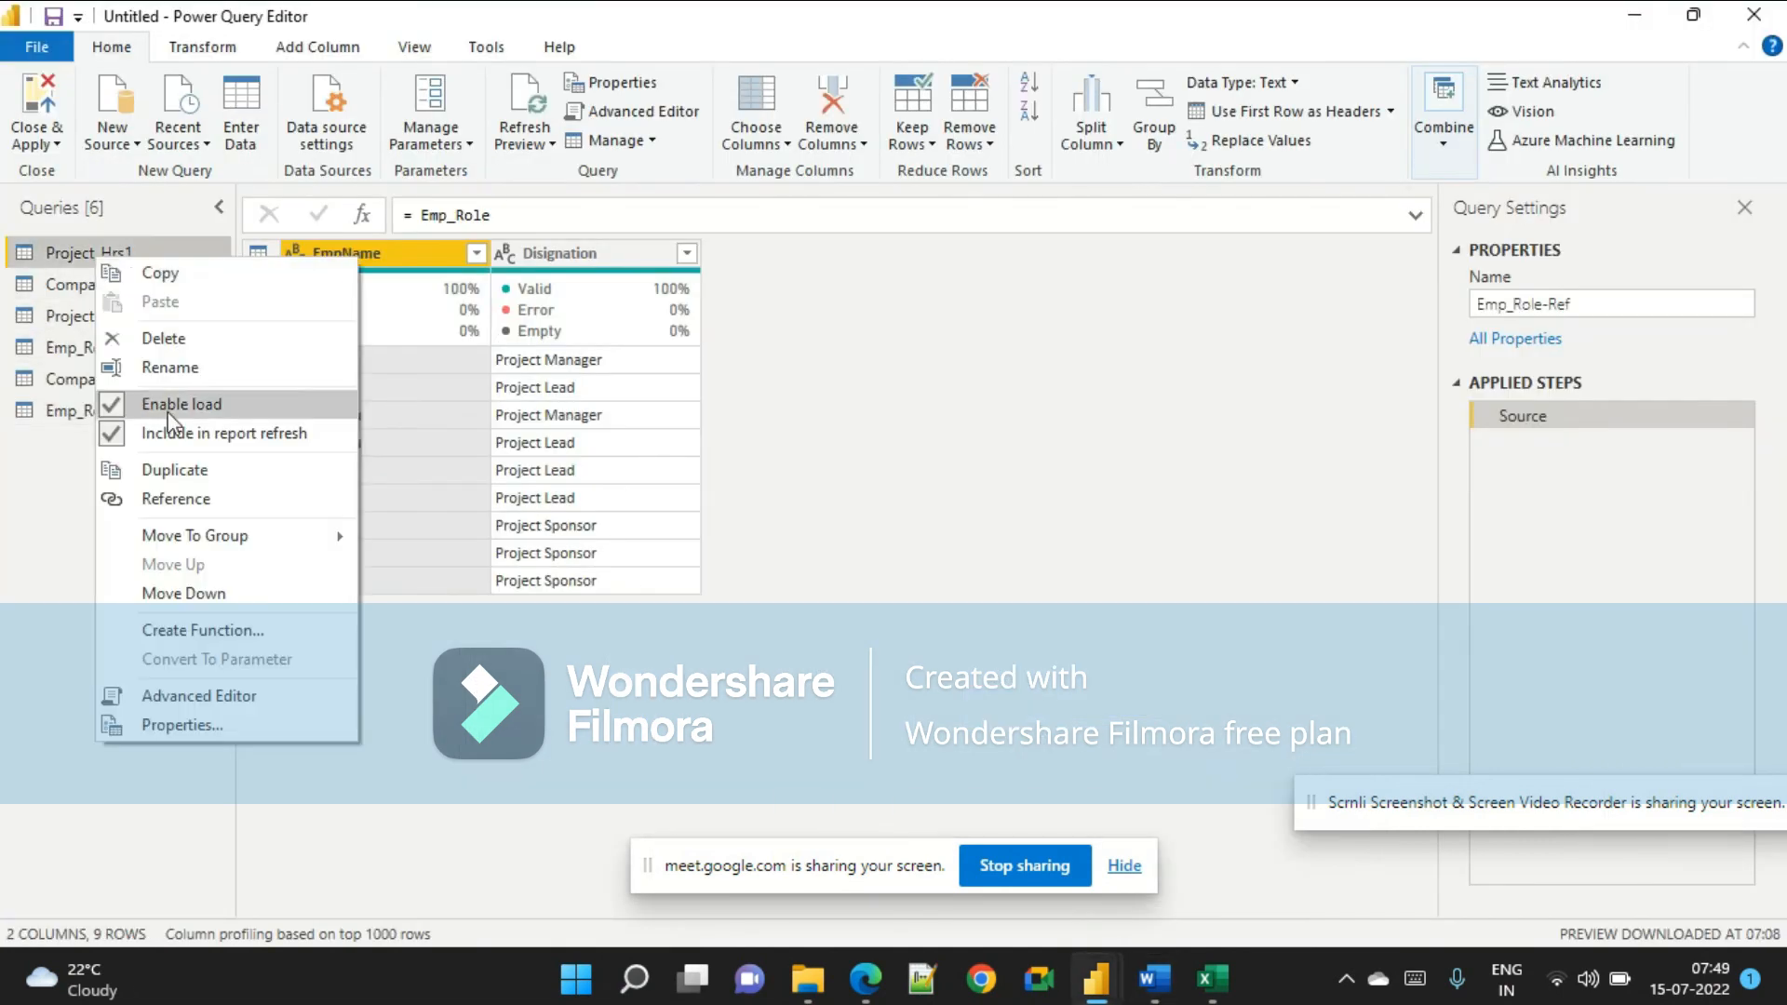
pyautogui.click(156, 498)
pyautogui.click(1611, 297)
pyautogui.press('BackSpace')
pyautogui.press('BackSpace')
pyautogui.press('BackSpace')
pyautogui.press('BackSpace')
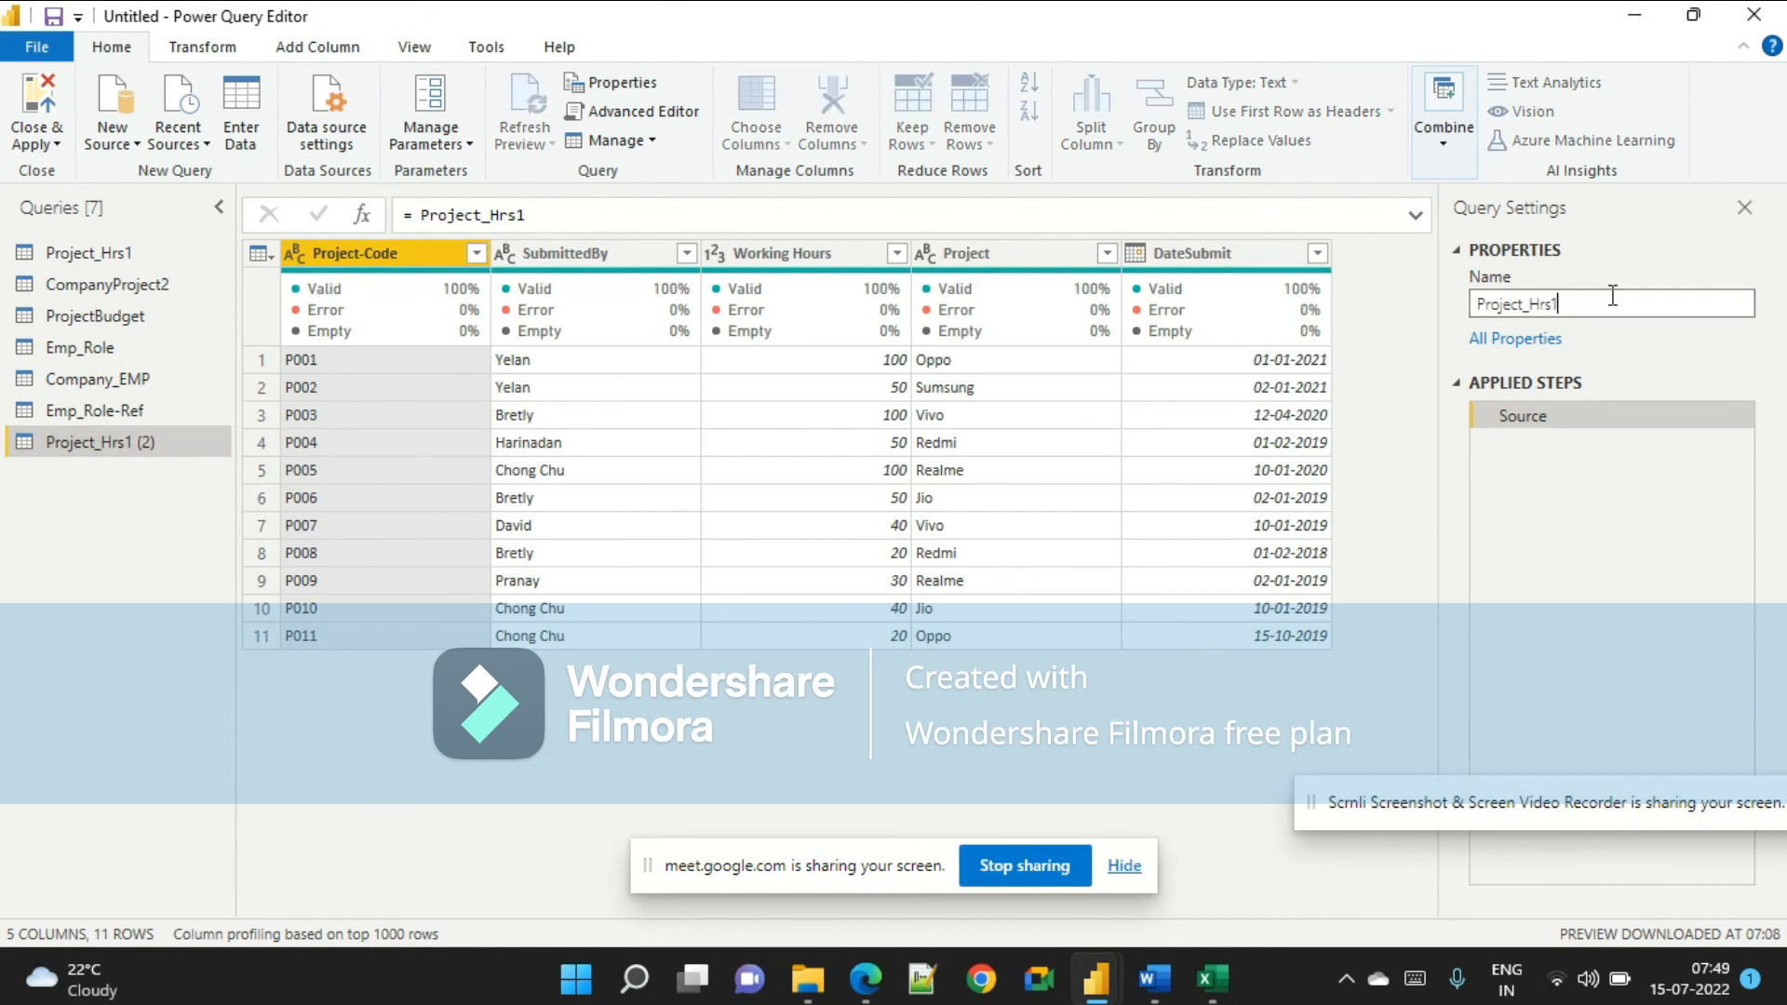
pyautogui.write('-Ref')
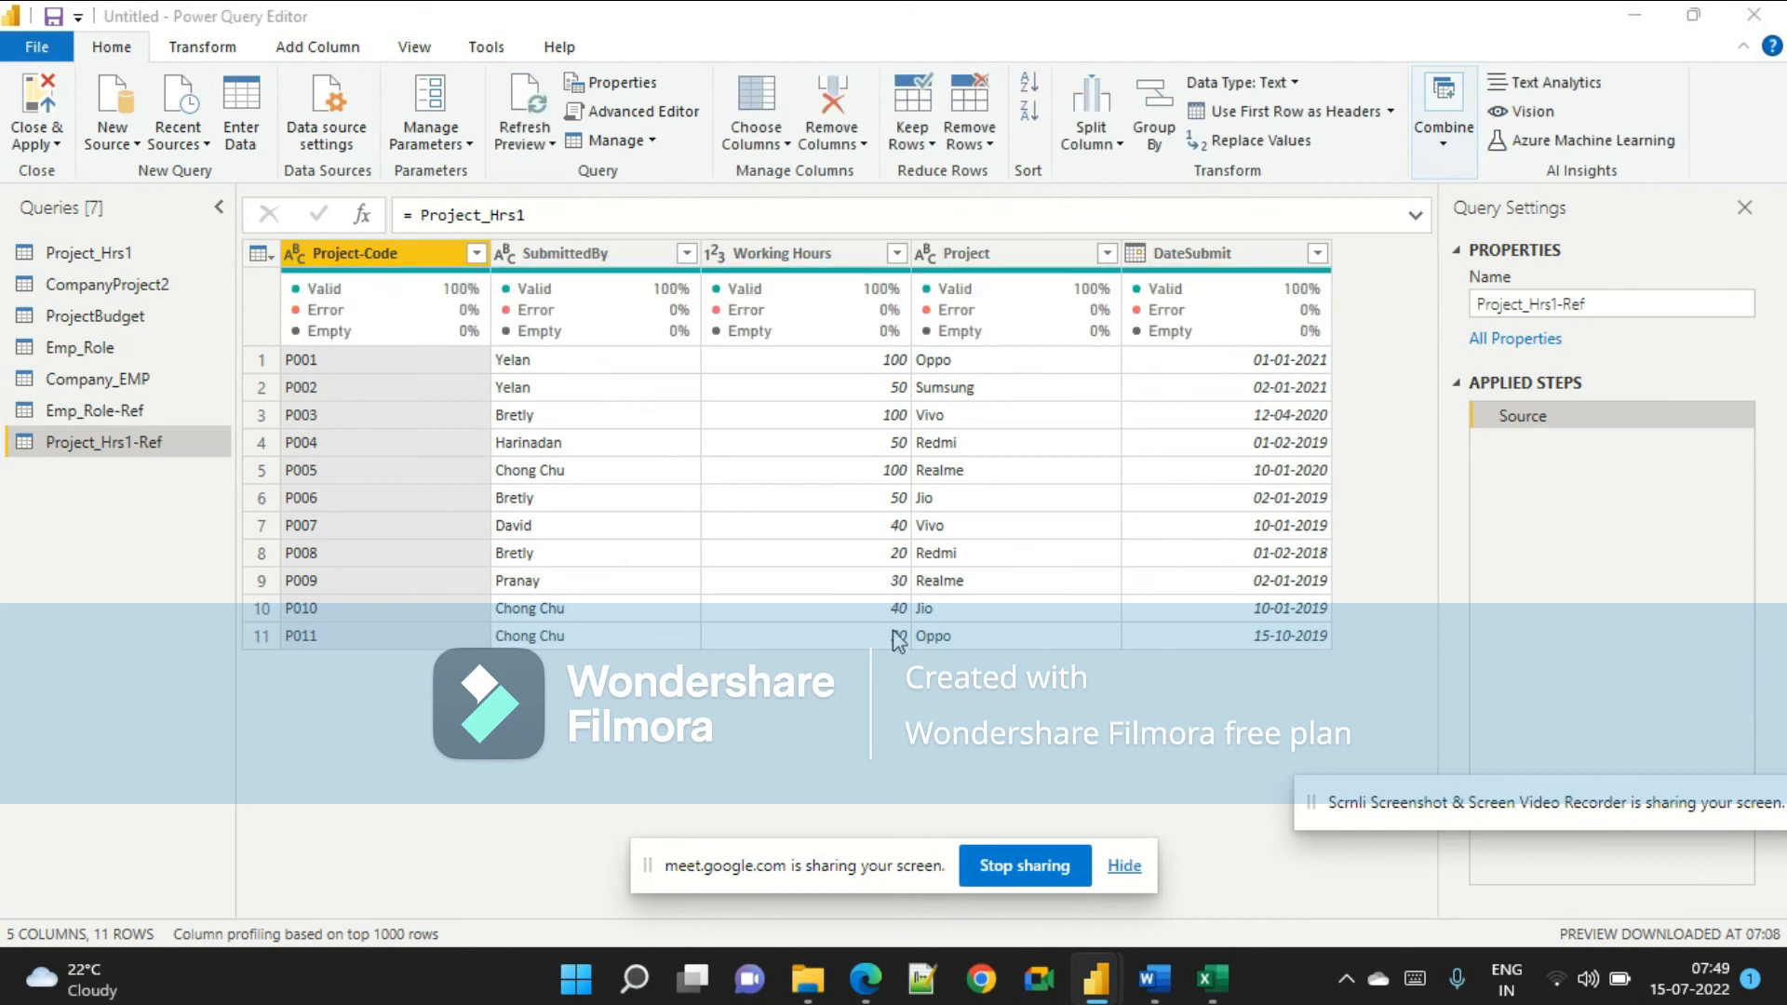
# Remove the Disignation column from the Emp_Role-Ref query, keeping only EmpName.
pyautogui.hotkey('alt', 'Tab')
pyautogui.scroll(-10, 931, 651)
pyautogui.scroll(-4, 905, 636)
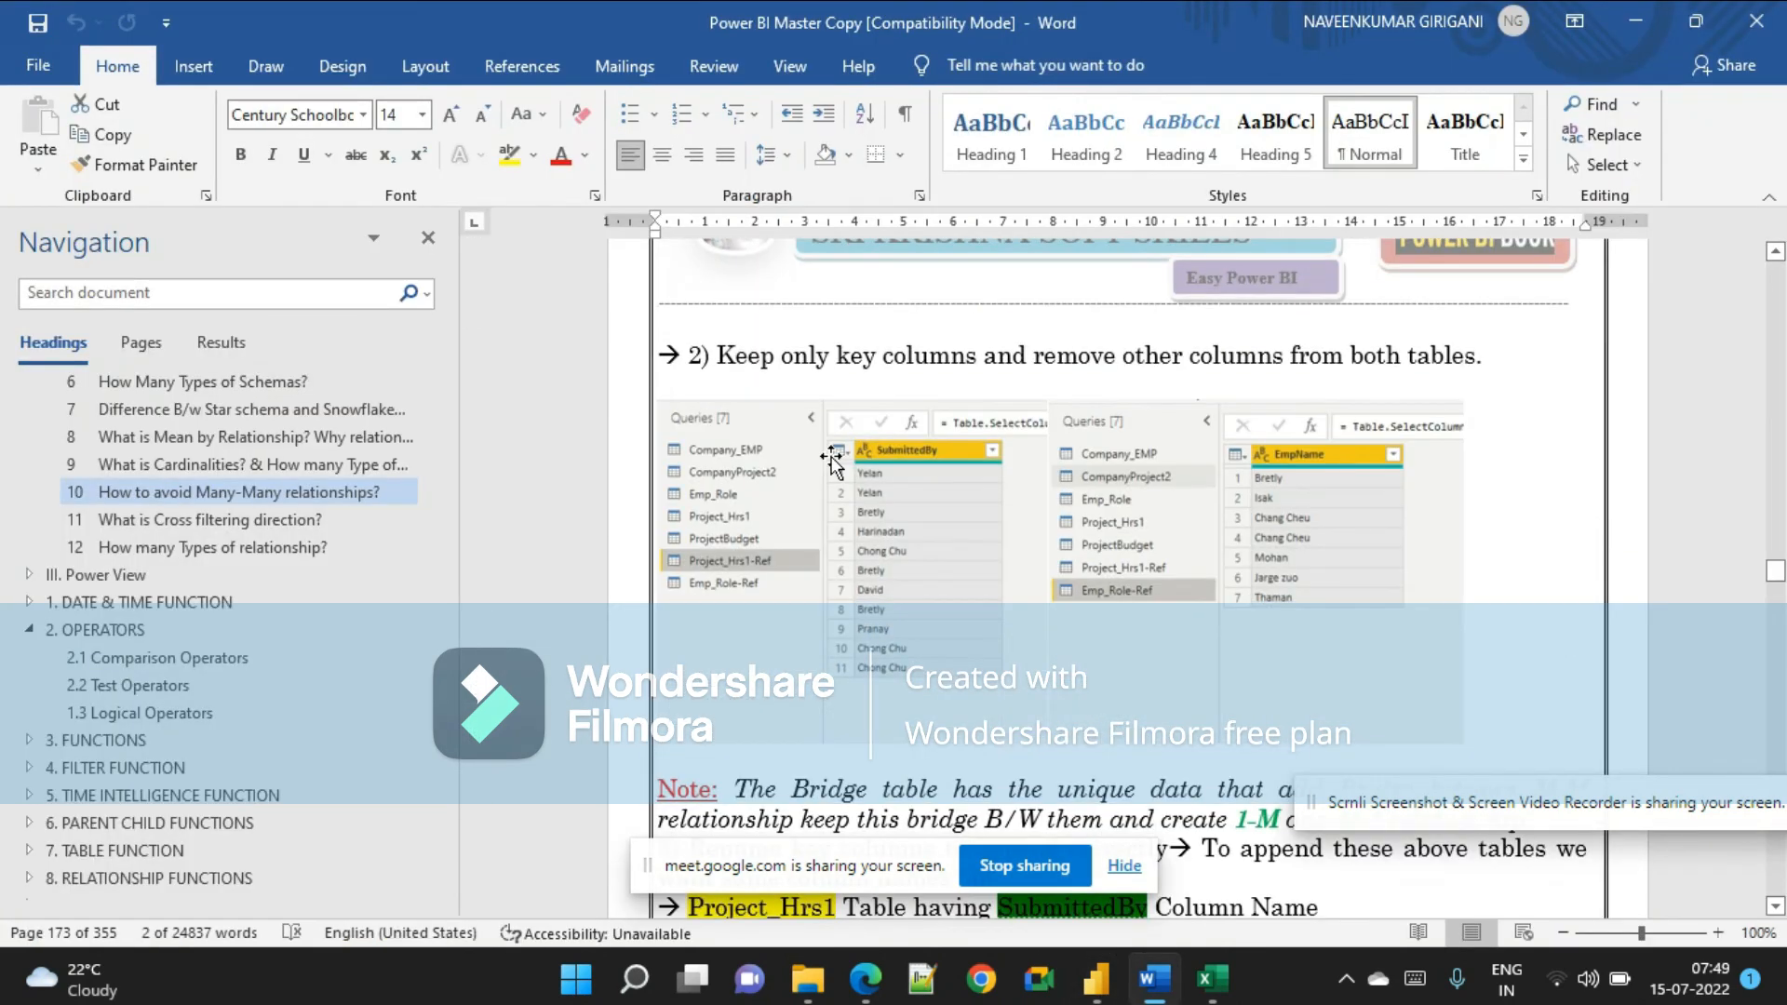
pyautogui.moveTo(873, 369); pyautogui.dragTo(1500, 362)
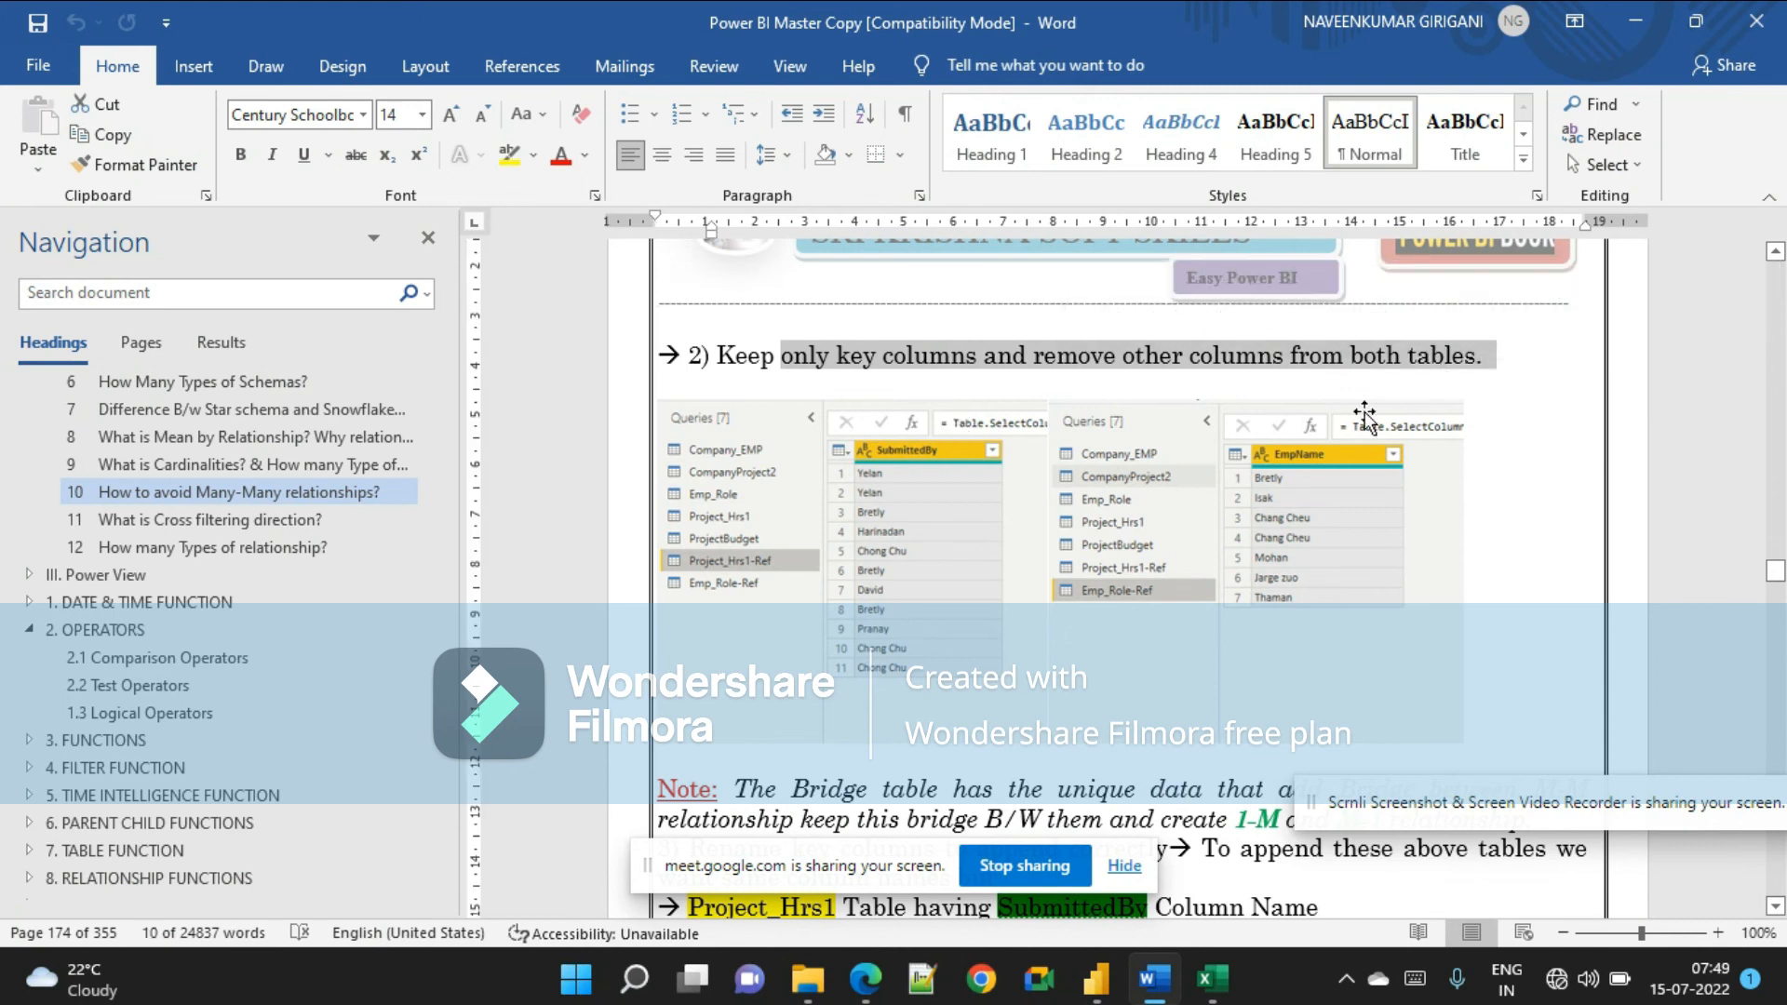
pyautogui.hotkey('alt', 'Tab')
pyautogui.click(114, 414)
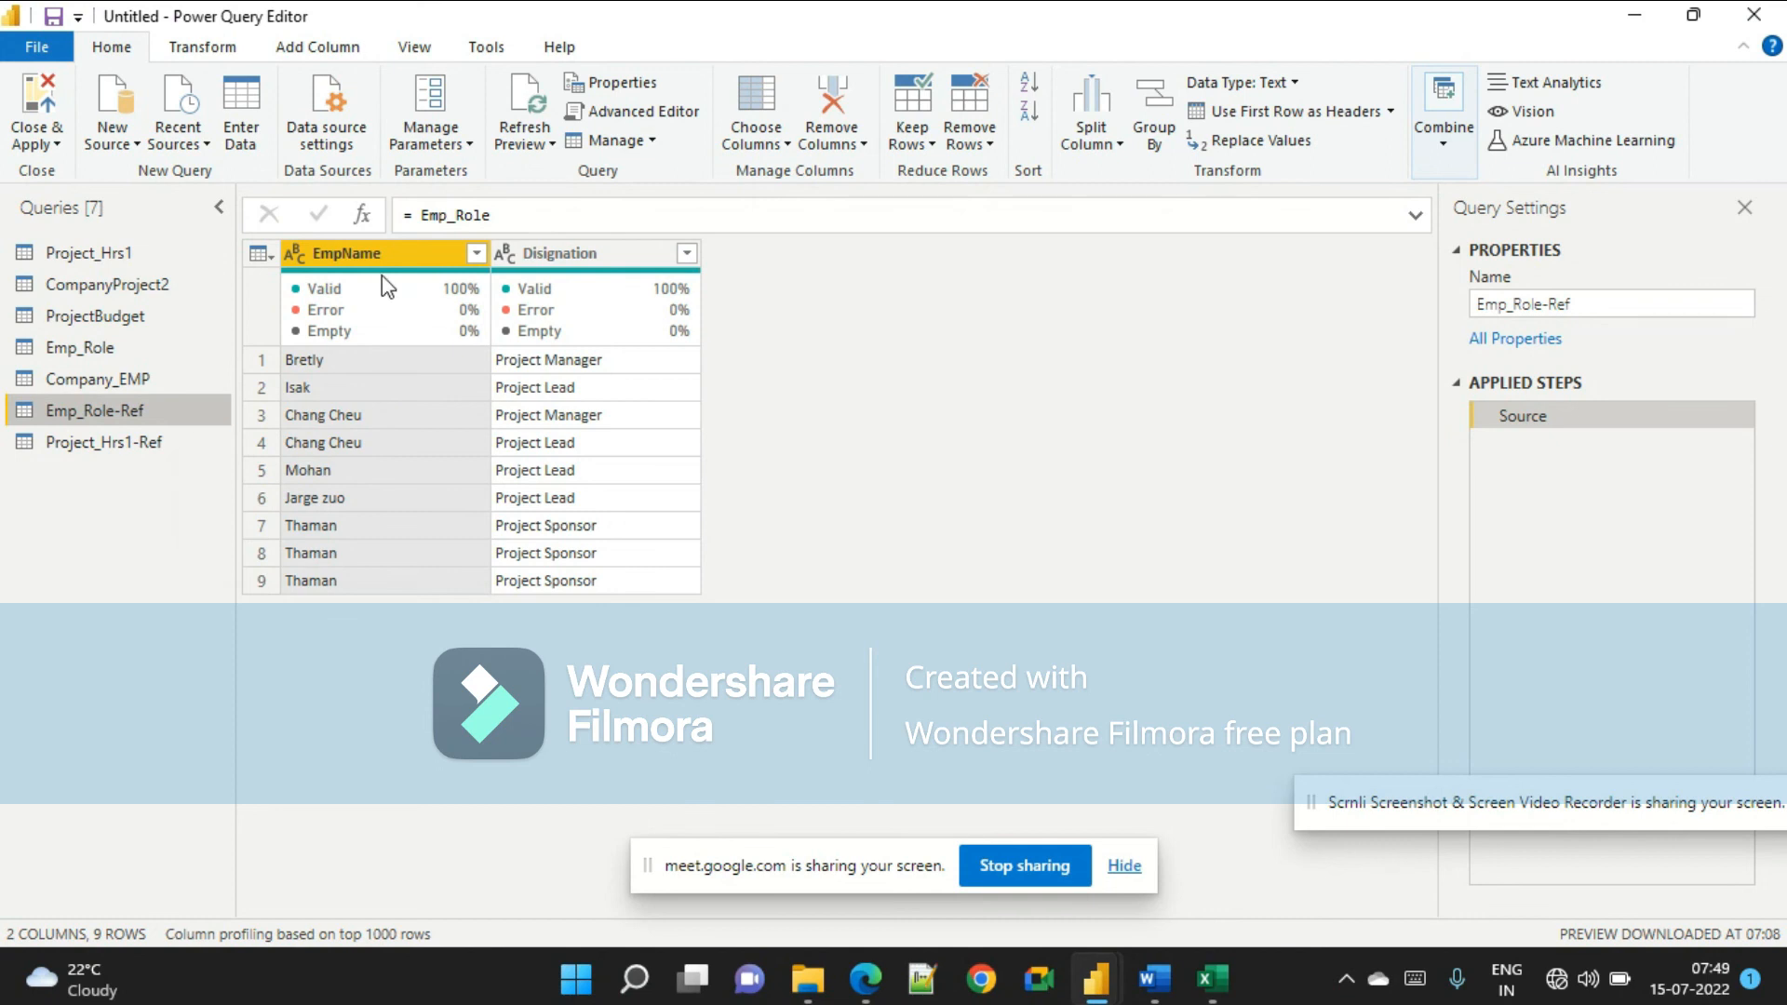
pyautogui.rightClick(570, 253)
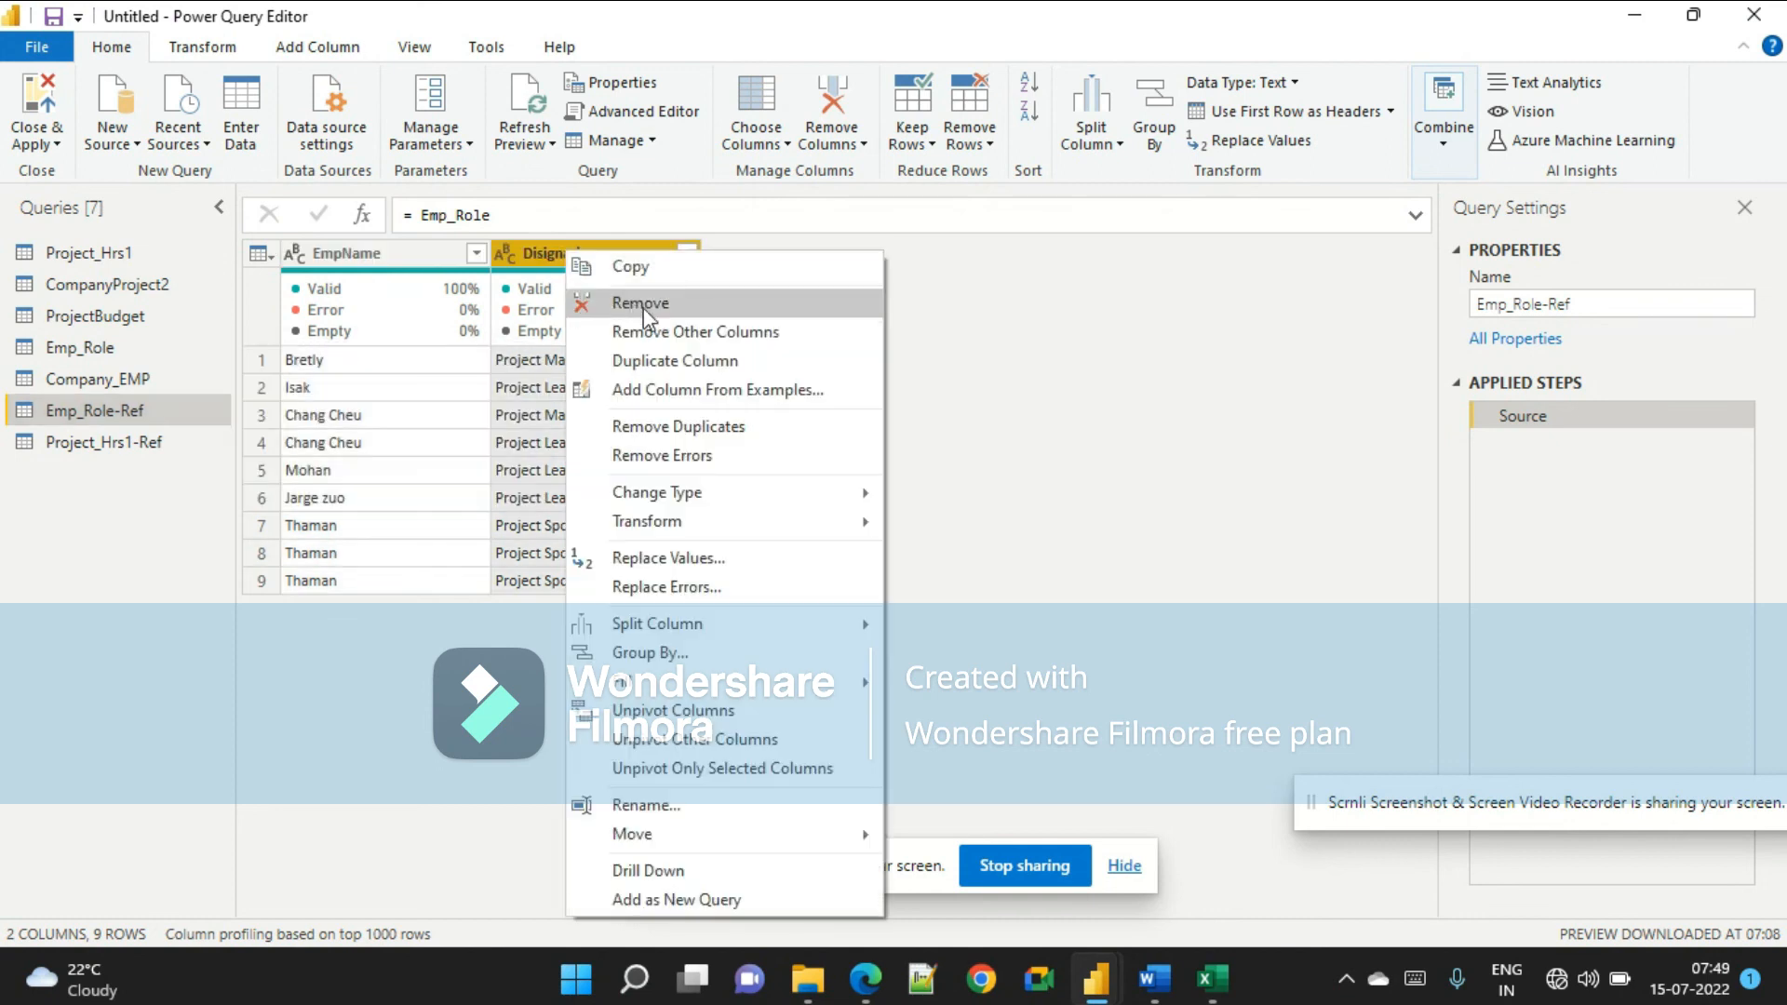
pyautogui.click(640, 303)
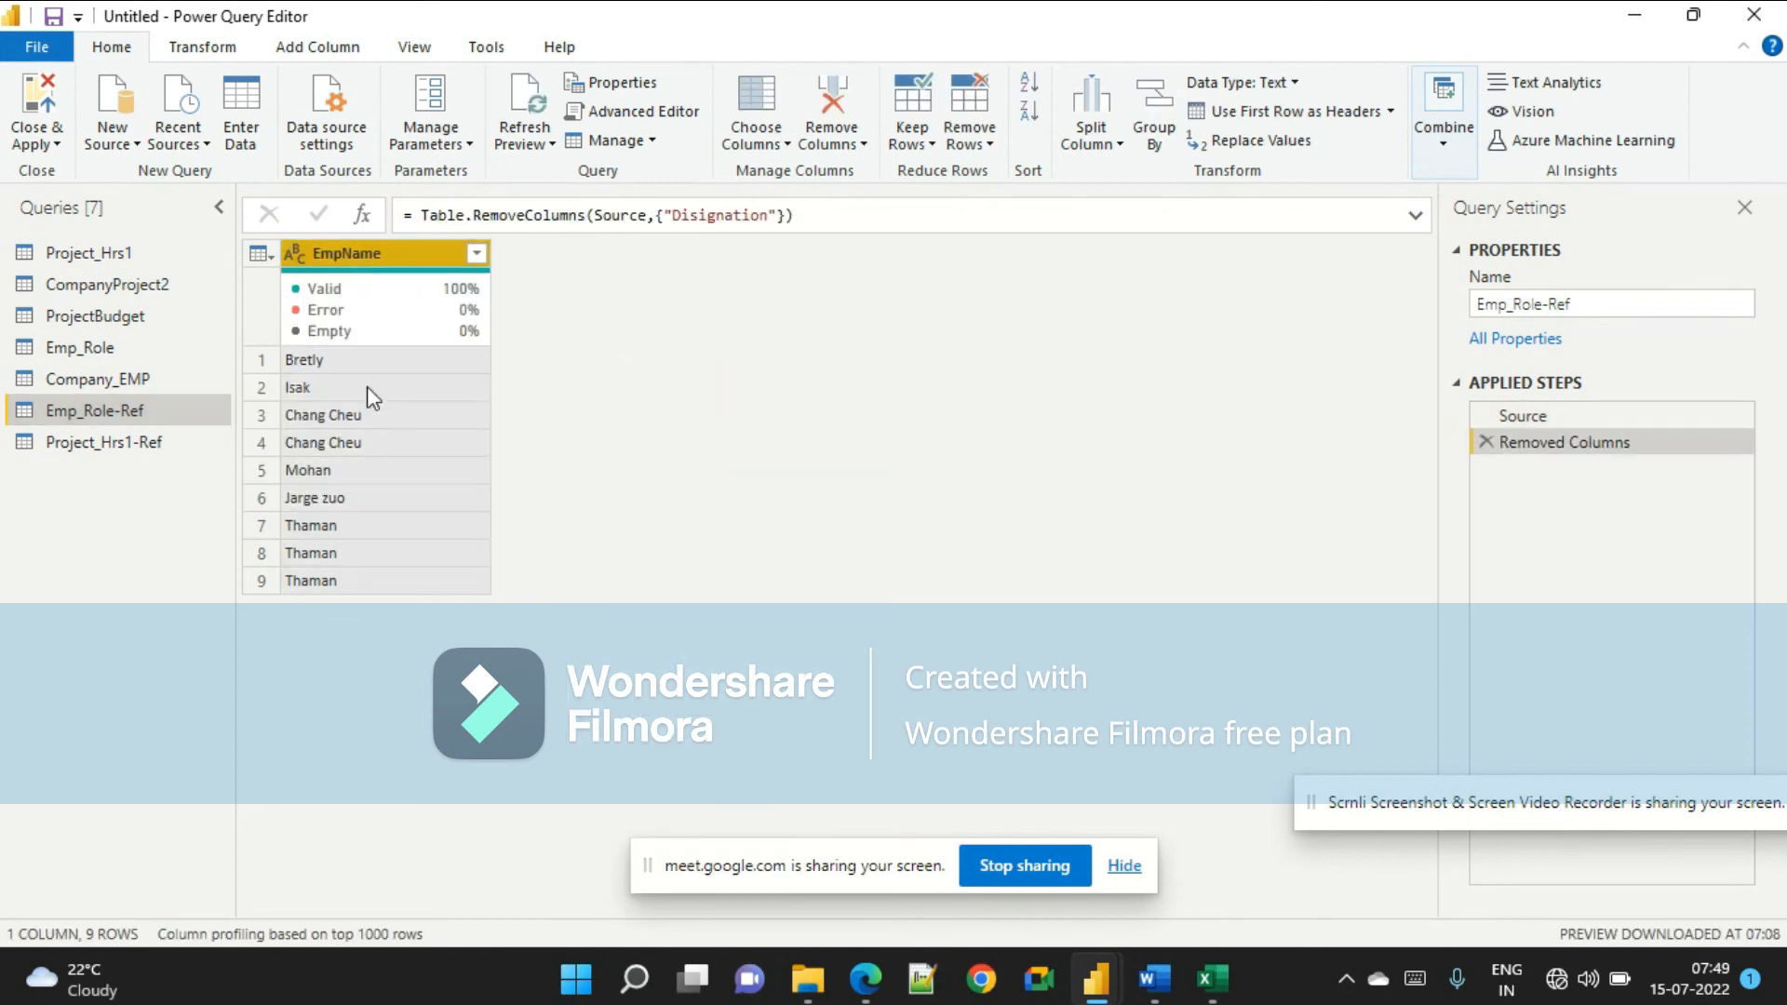
# In the Project_Hrs1-Ref query, keep only the SubmittedBy column and remove all other columns.
pyautogui.click(123, 444)
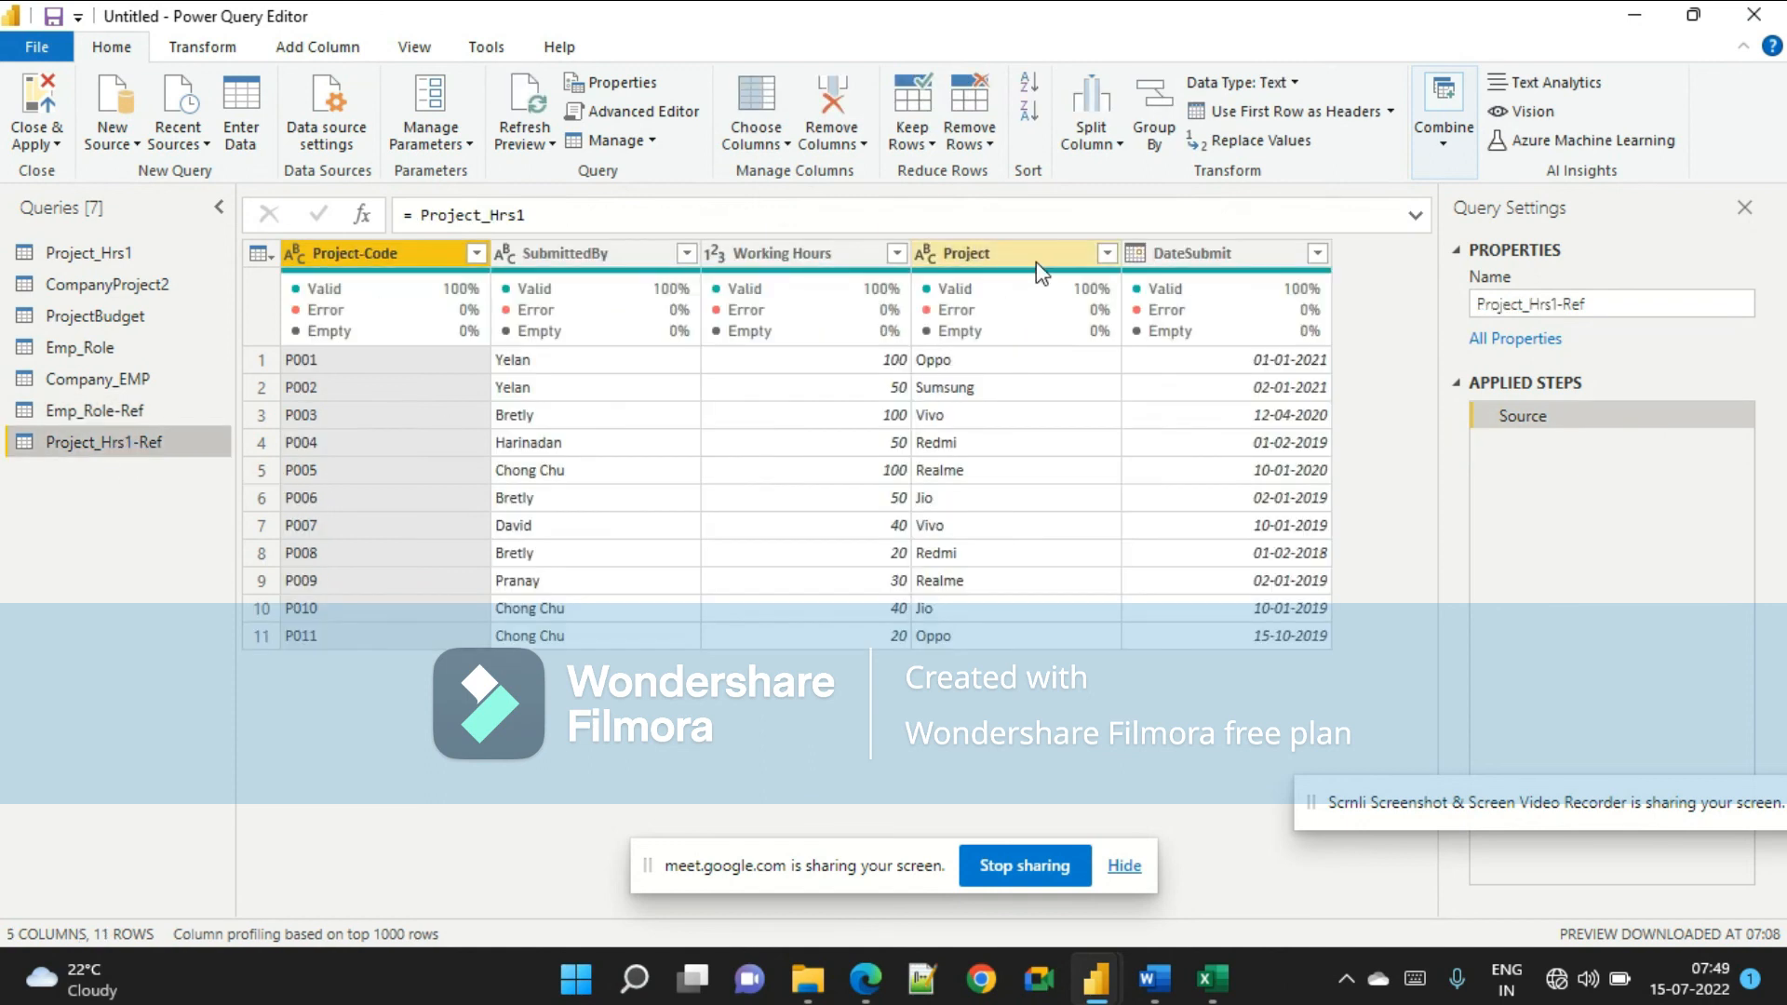
pyautogui.click(601, 265)
pyautogui.rightClick(603, 272)
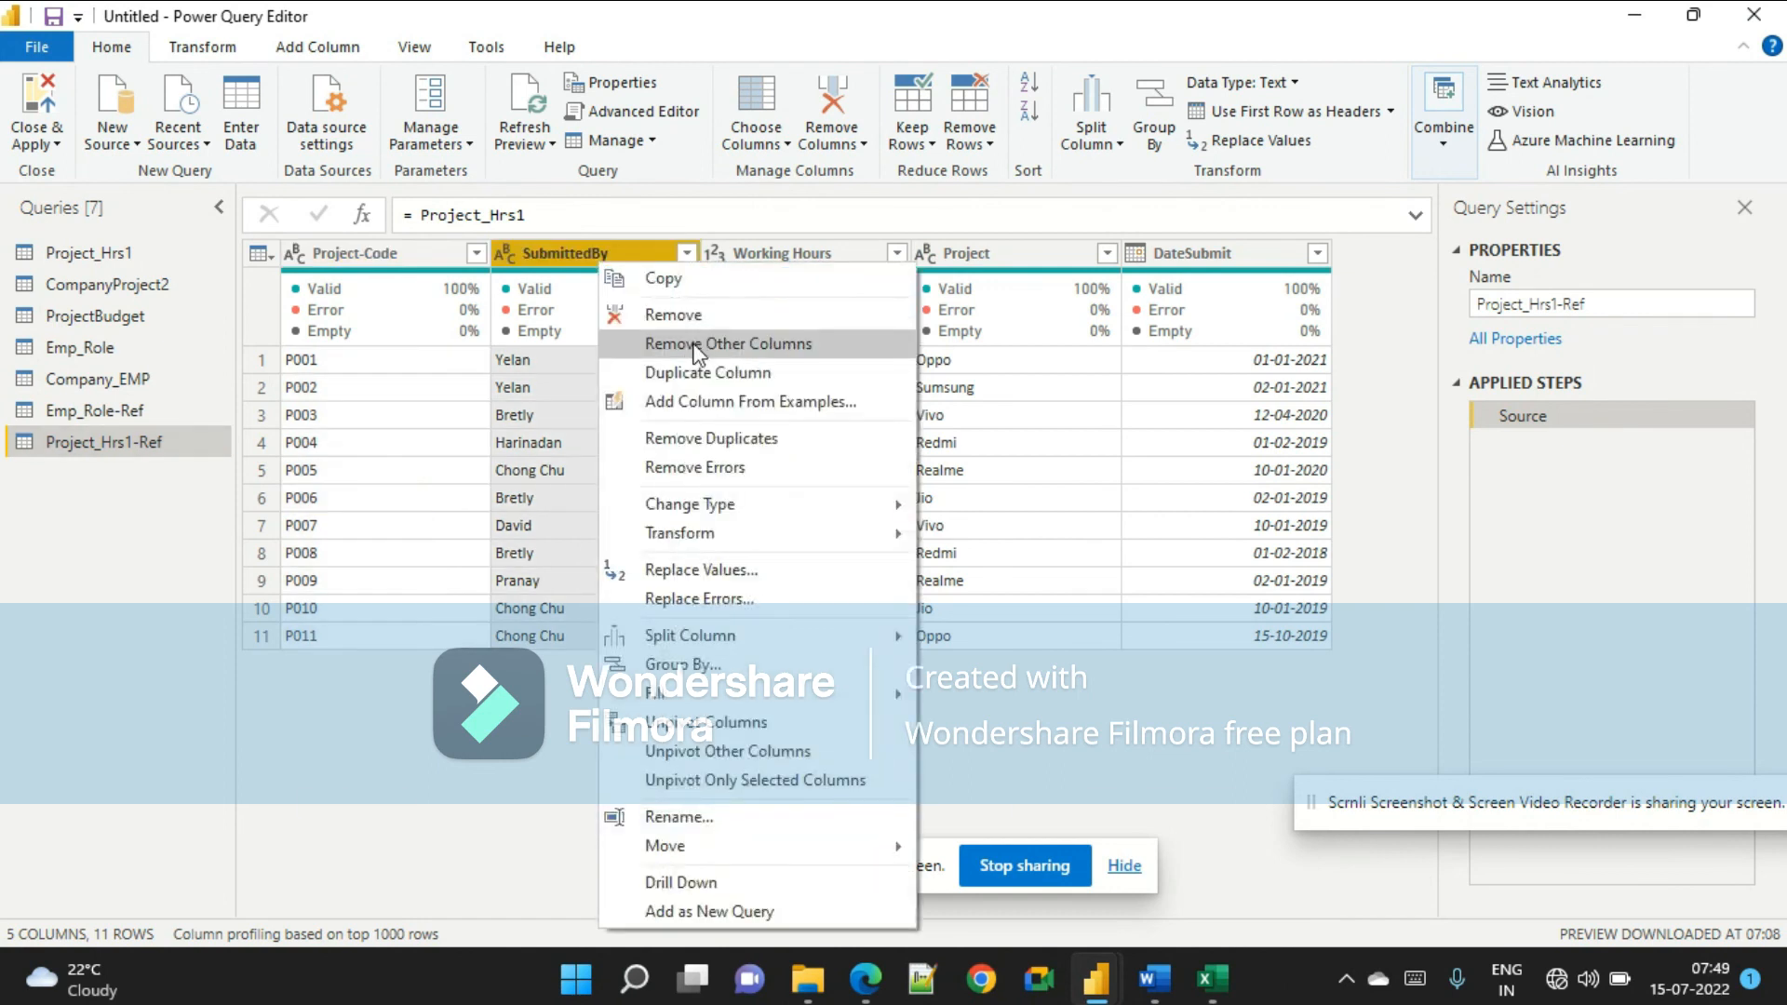
pyautogui.click(683, 344)
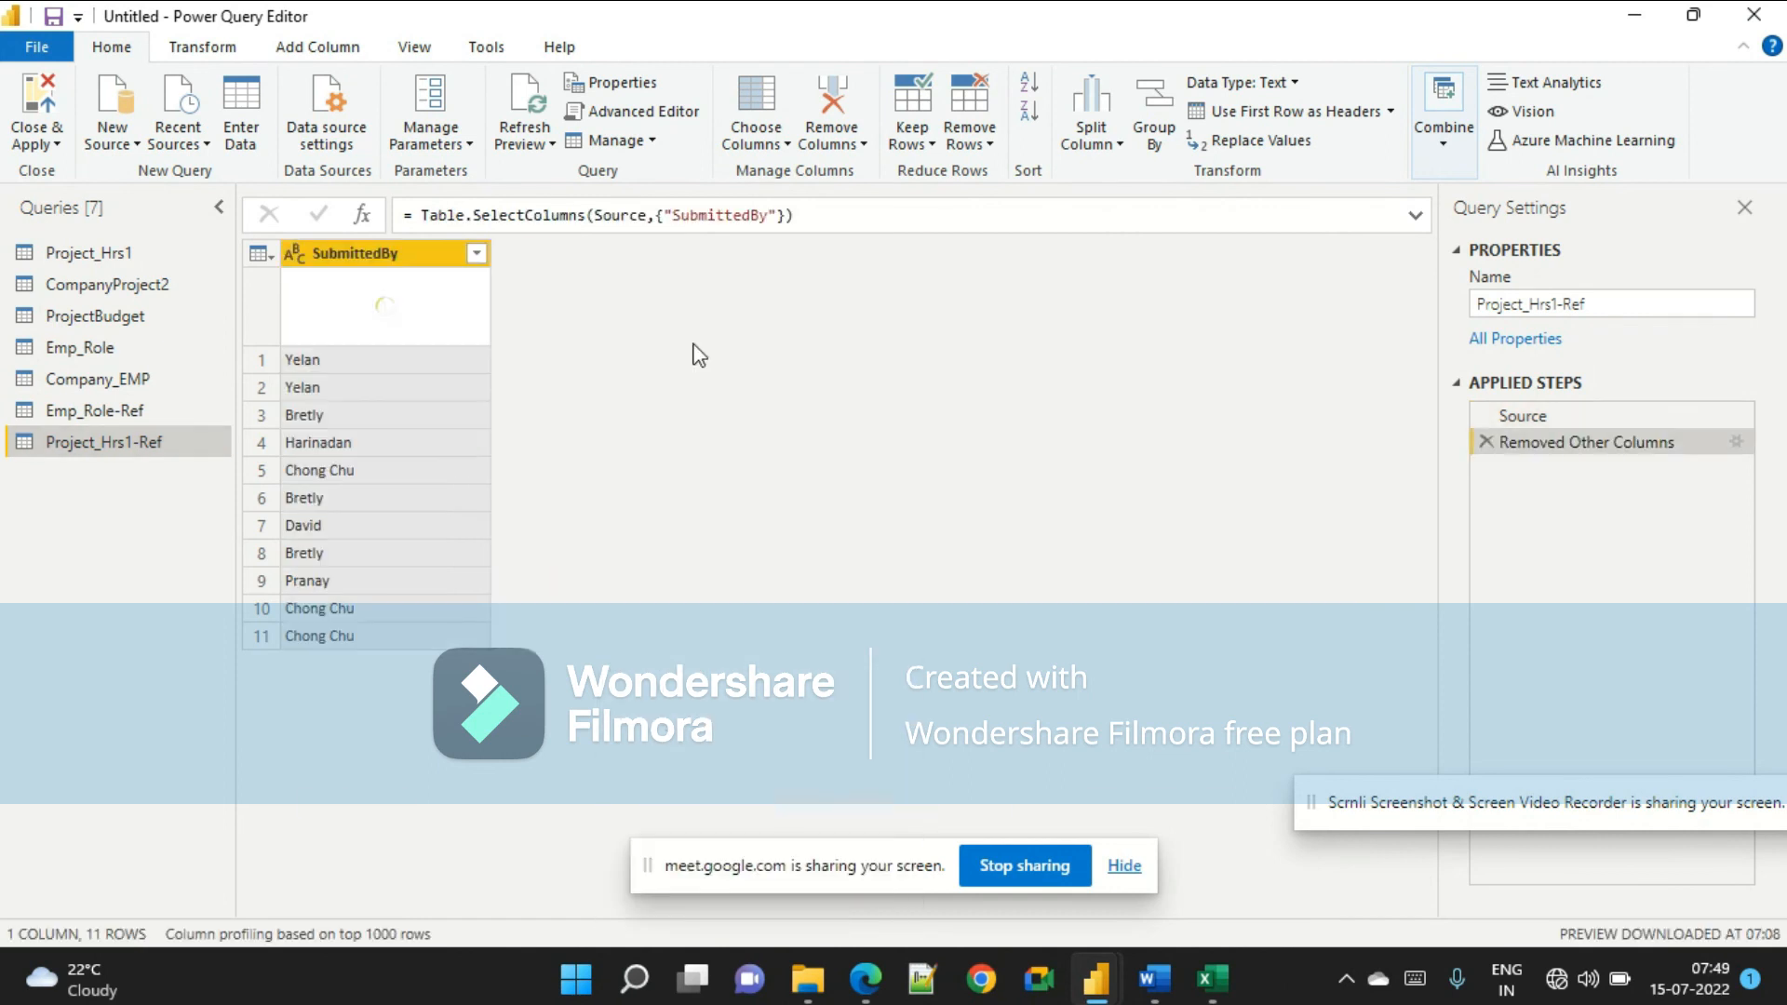
# Compare the document's instructions on key columns and renaming with the columns of both reference queries.
pyautogui.click(108, 410)
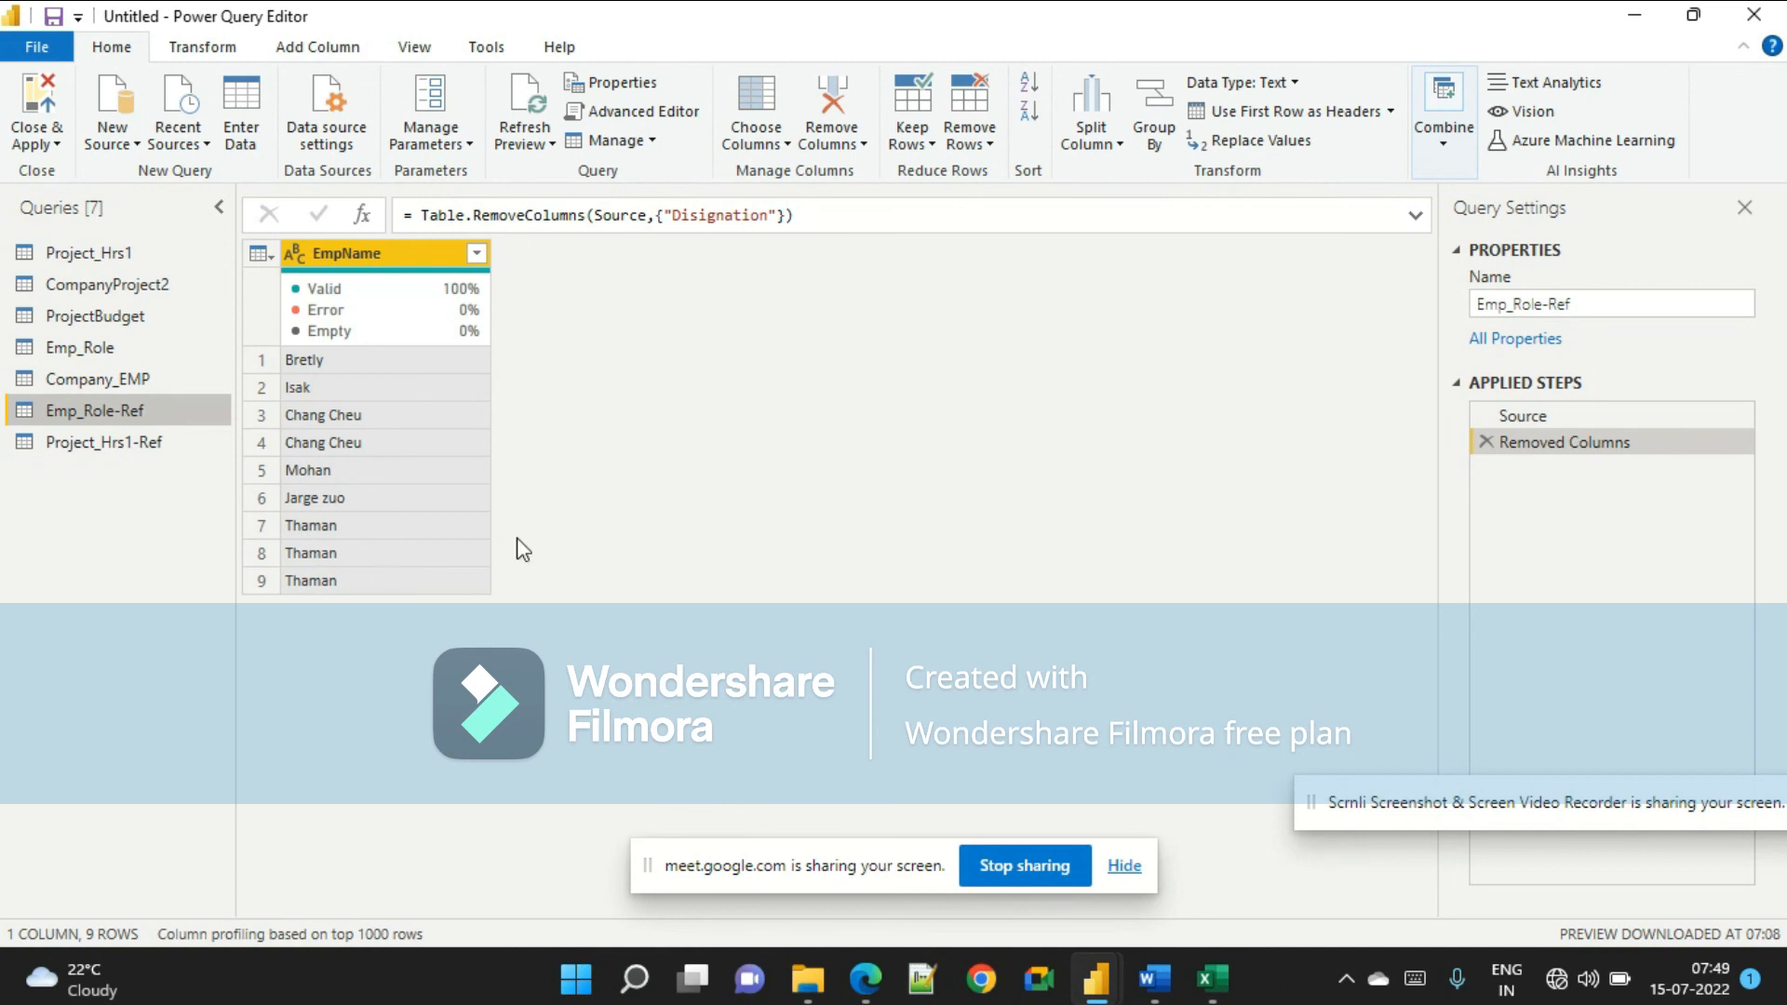
pyautogui.hotkey('alt', 'Tab')
pyautogui.scroll(-5, 778, 484)
pyautogui.moveTo(765, 473); pyautogui.dragTo(1147, 512)
pyautogui.hotkey('alt', 'Tab')
pyautogui.hotkey('alt', 'Tab')
pyautogui.scroll(6, 1047, 570)
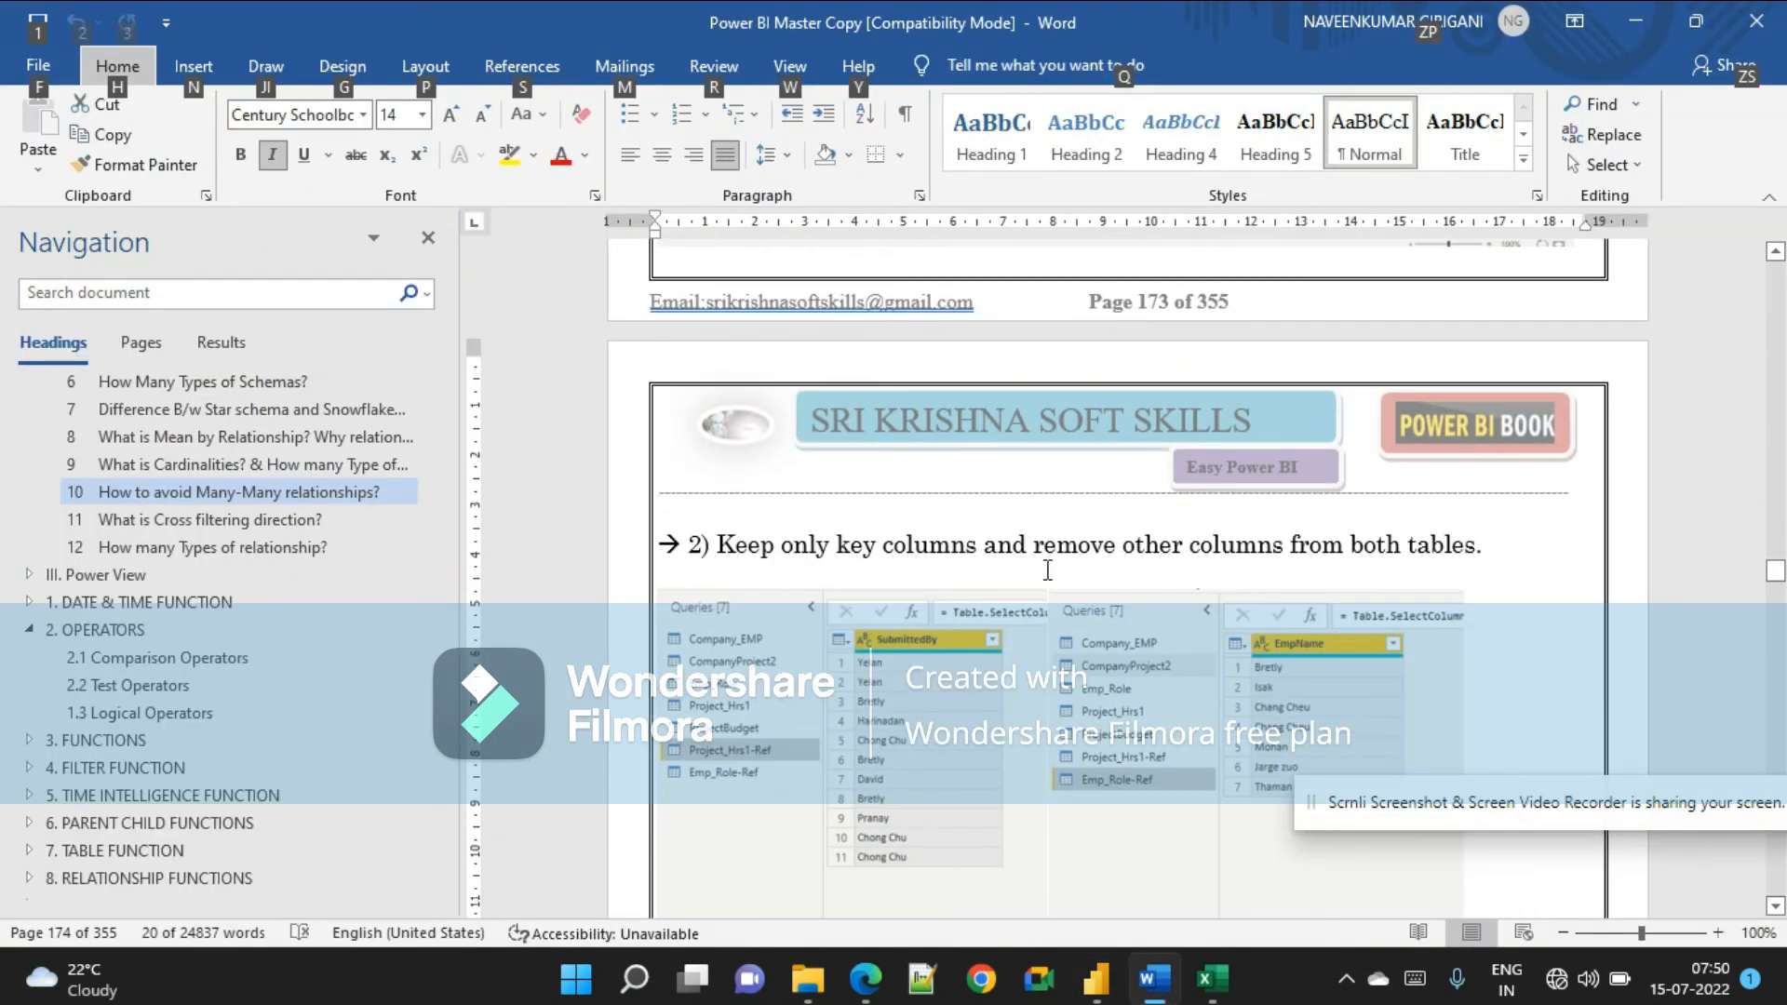
pyautogui.scroll(-3, 1397, 560)
pyautogui.hotkey('alt', 'Tab')
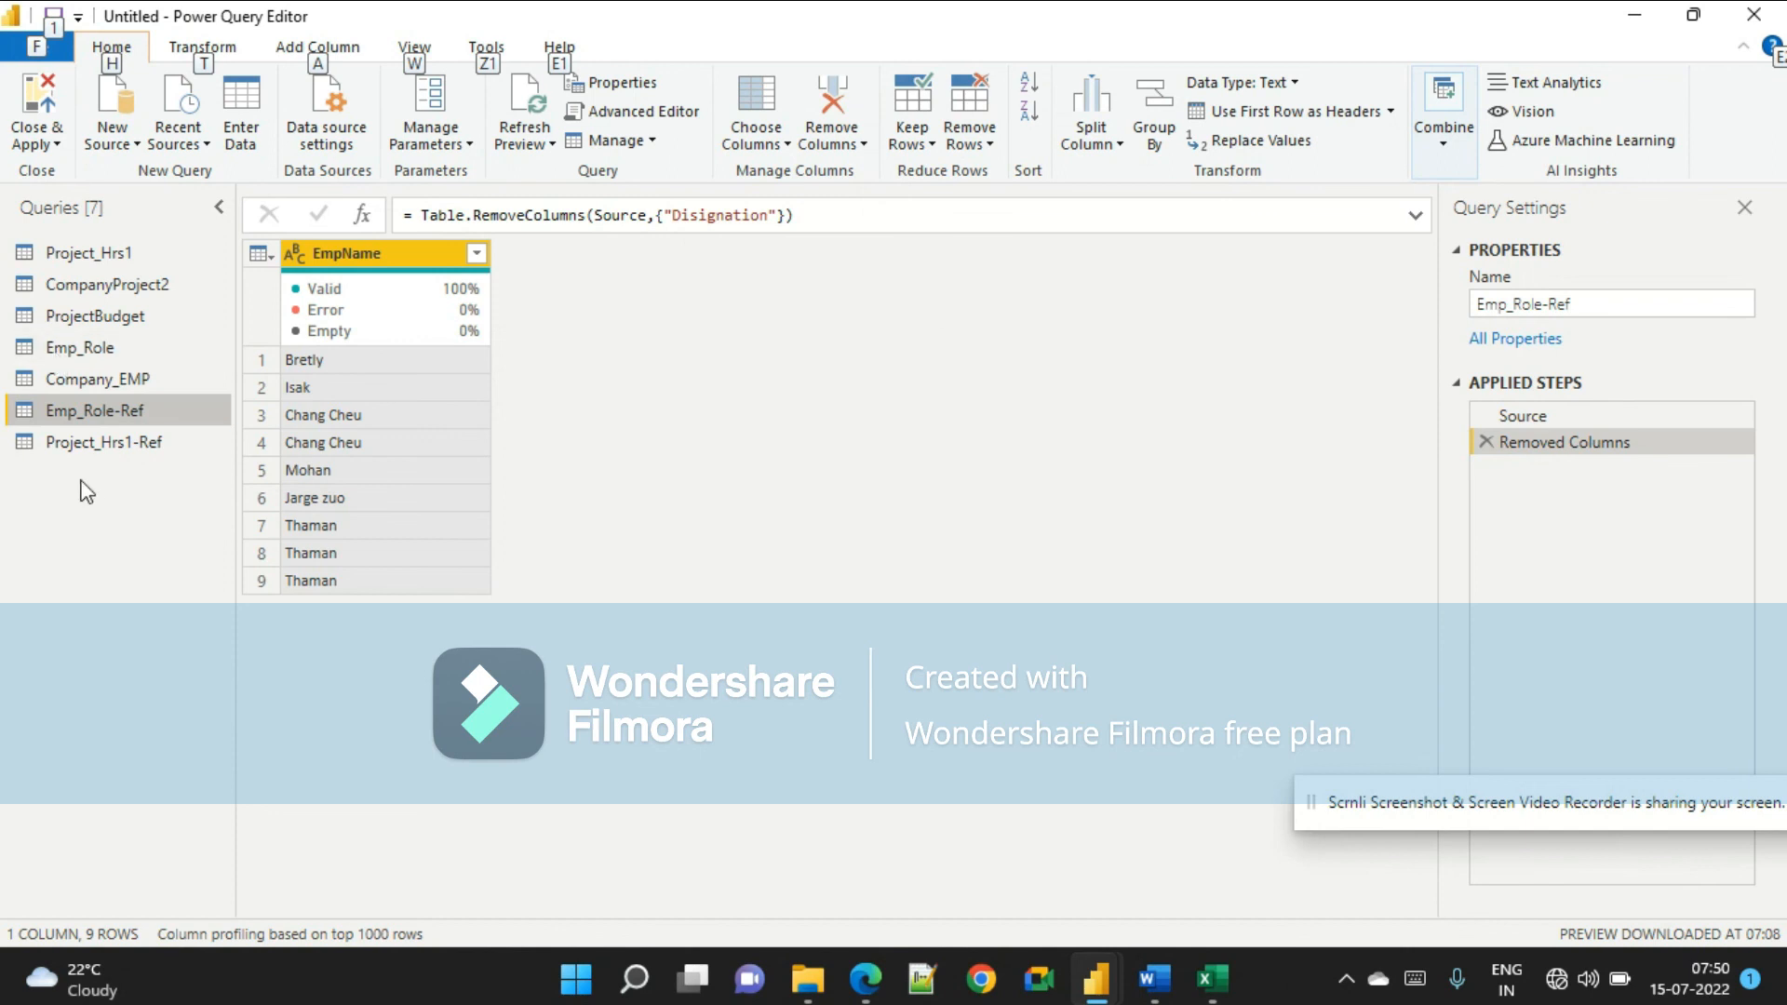
pyautogui.click(125, 445)
pyautogui.click(131, 411)
pyautogui.click(130, 441)
pyautogui.click(145, 413)
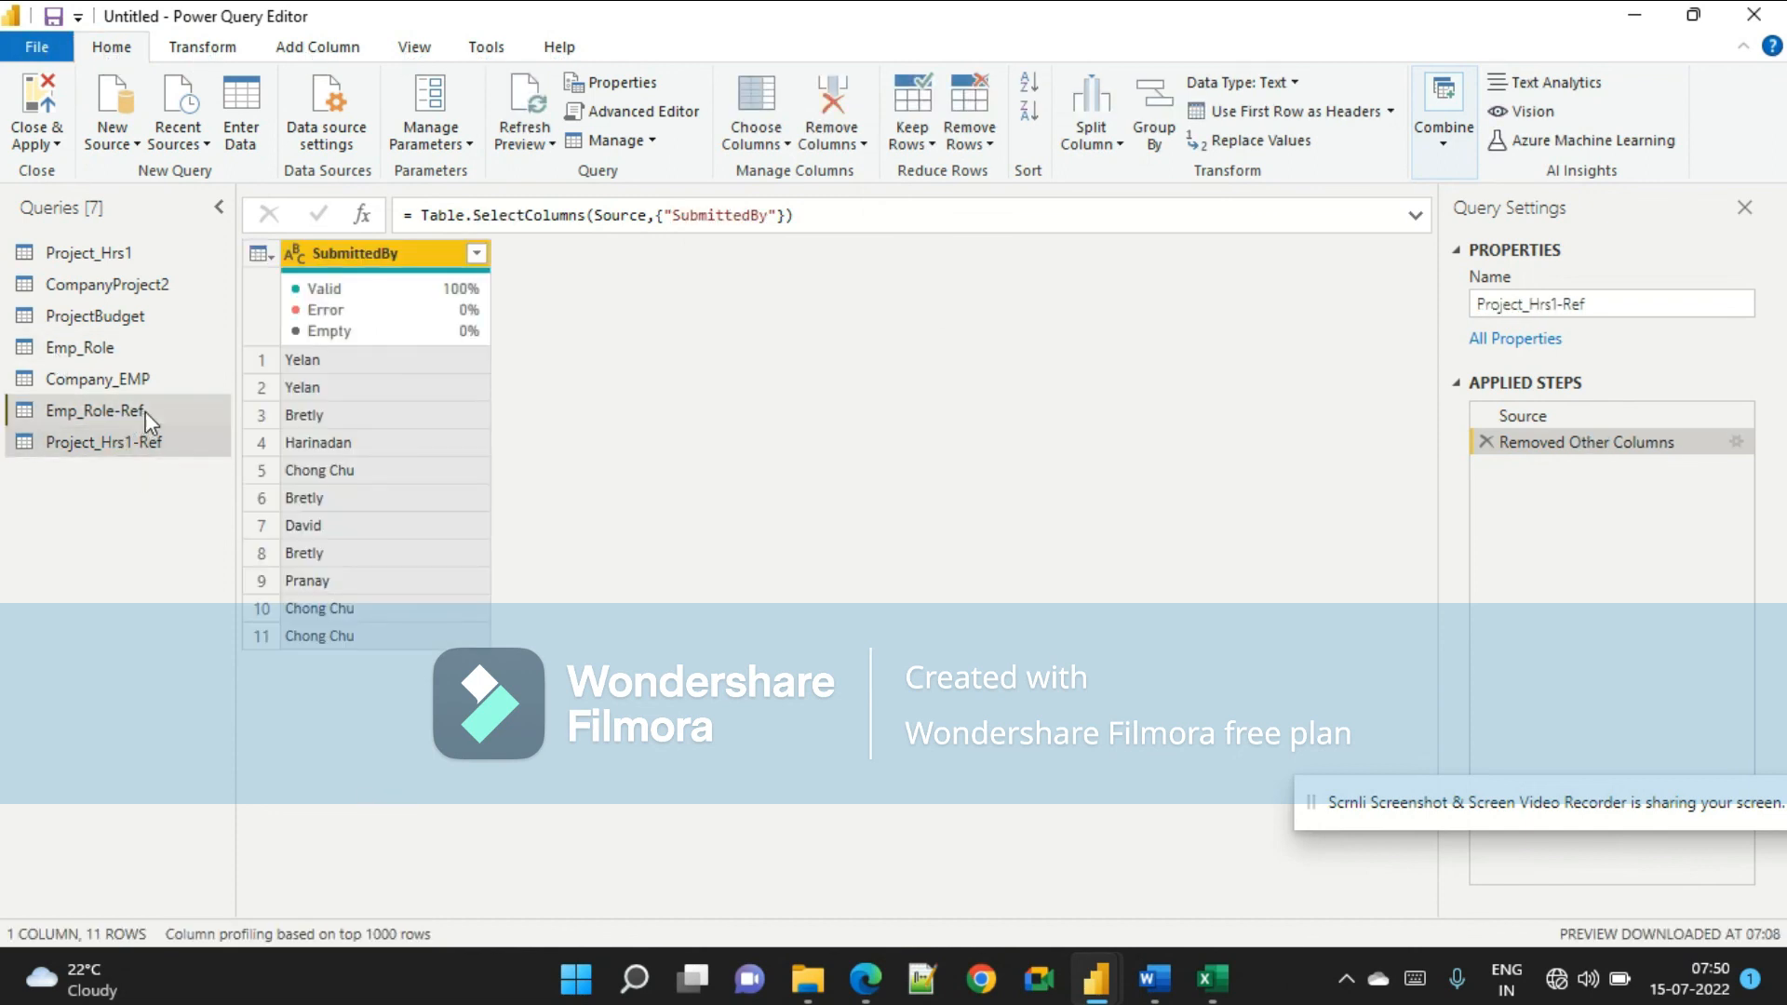
pyautogui.hotkey('alt', 'Tab')
pyautogui.scroll(-3, 845, 632)
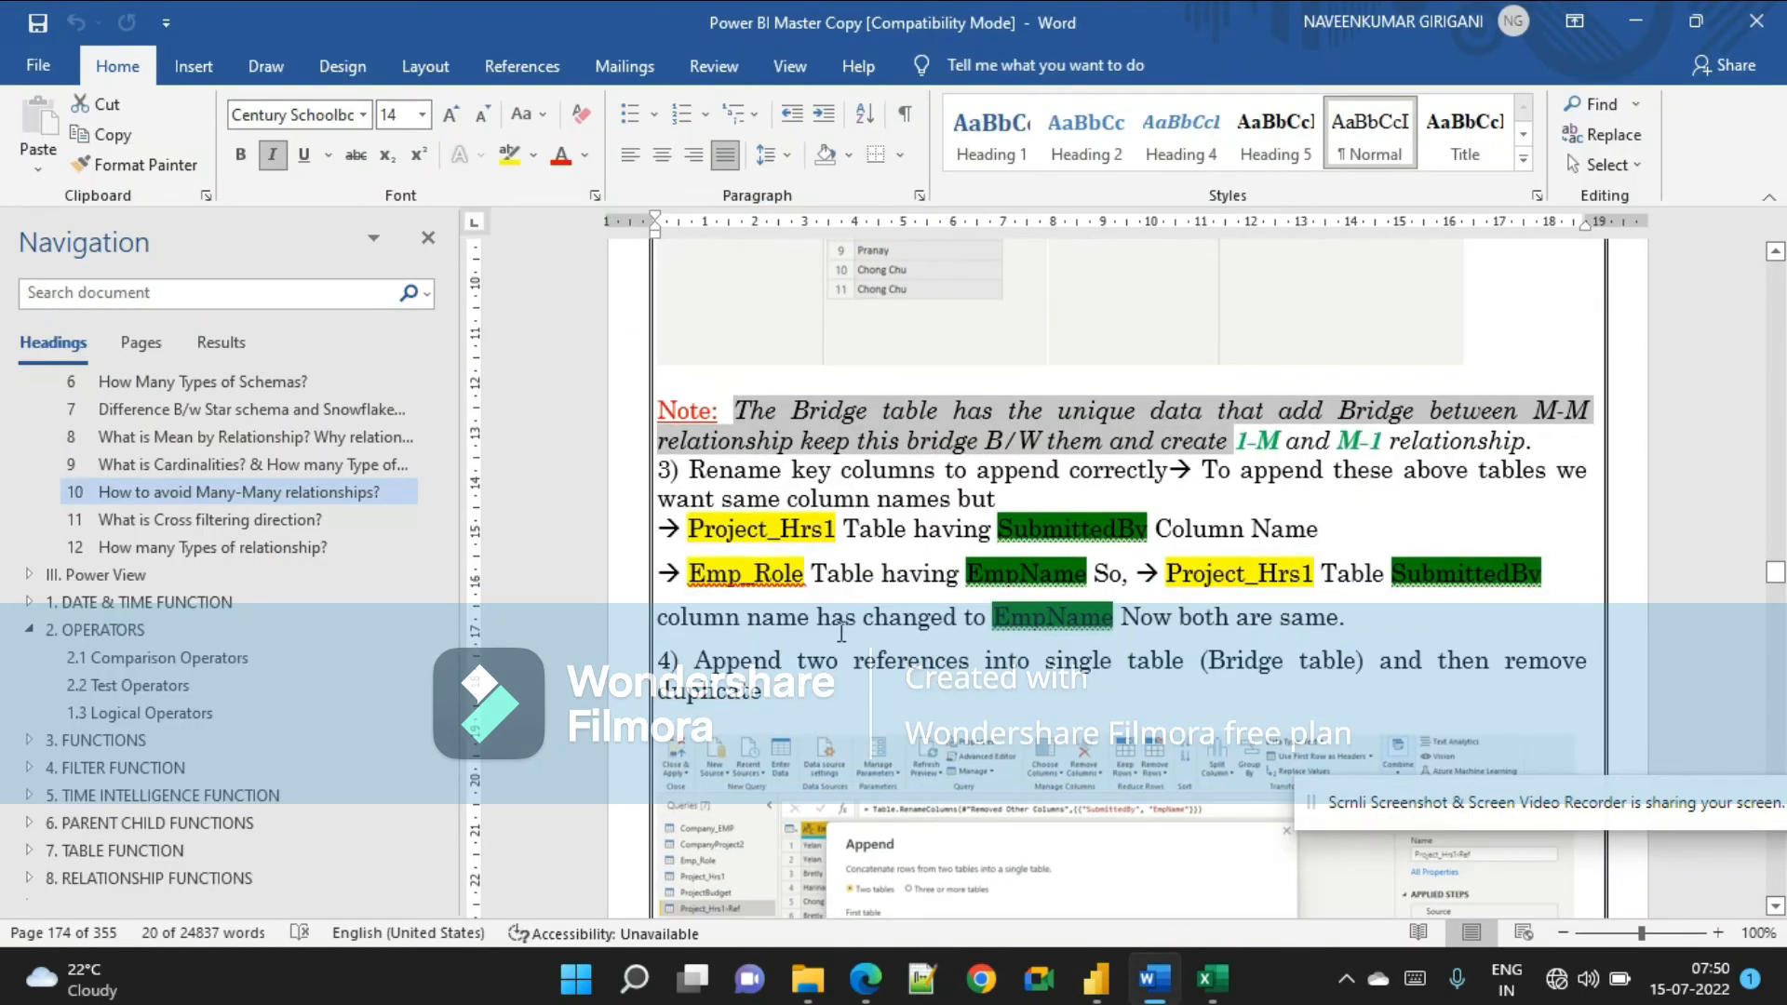
pyautogui.hotkey('alt', 'Tab')
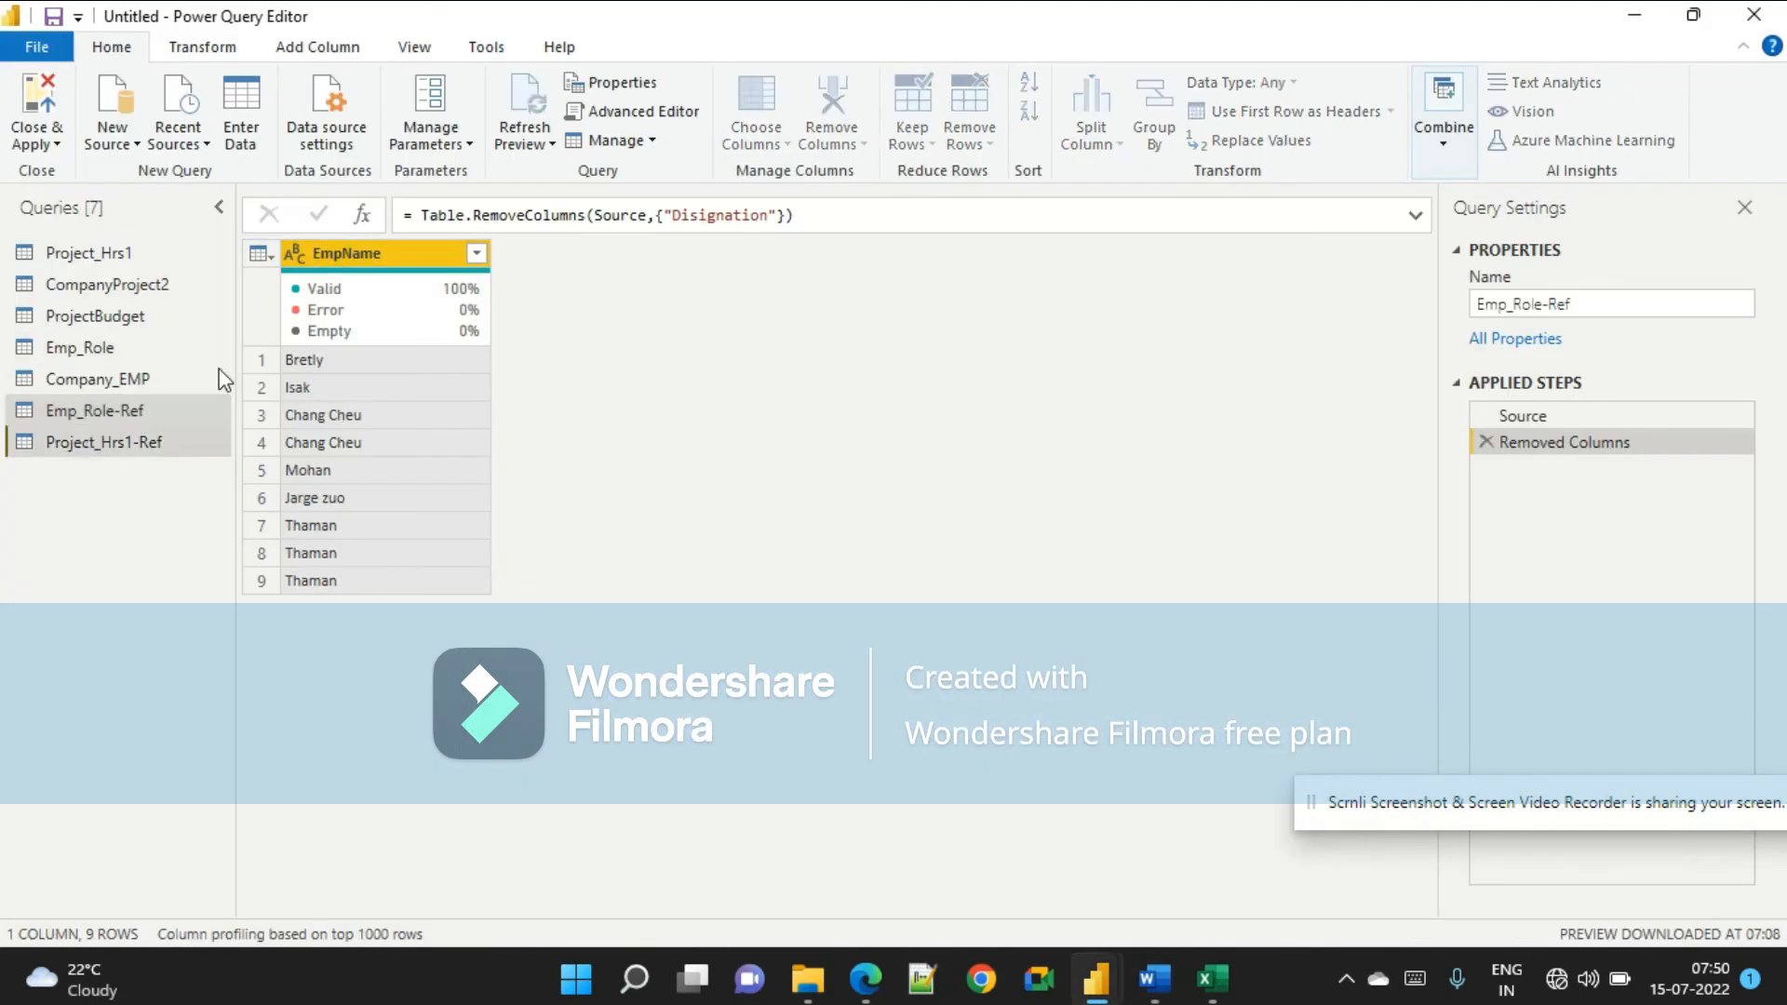
pyautogui.click(139, 411)
pyautogui.doubleClick(382, 264)
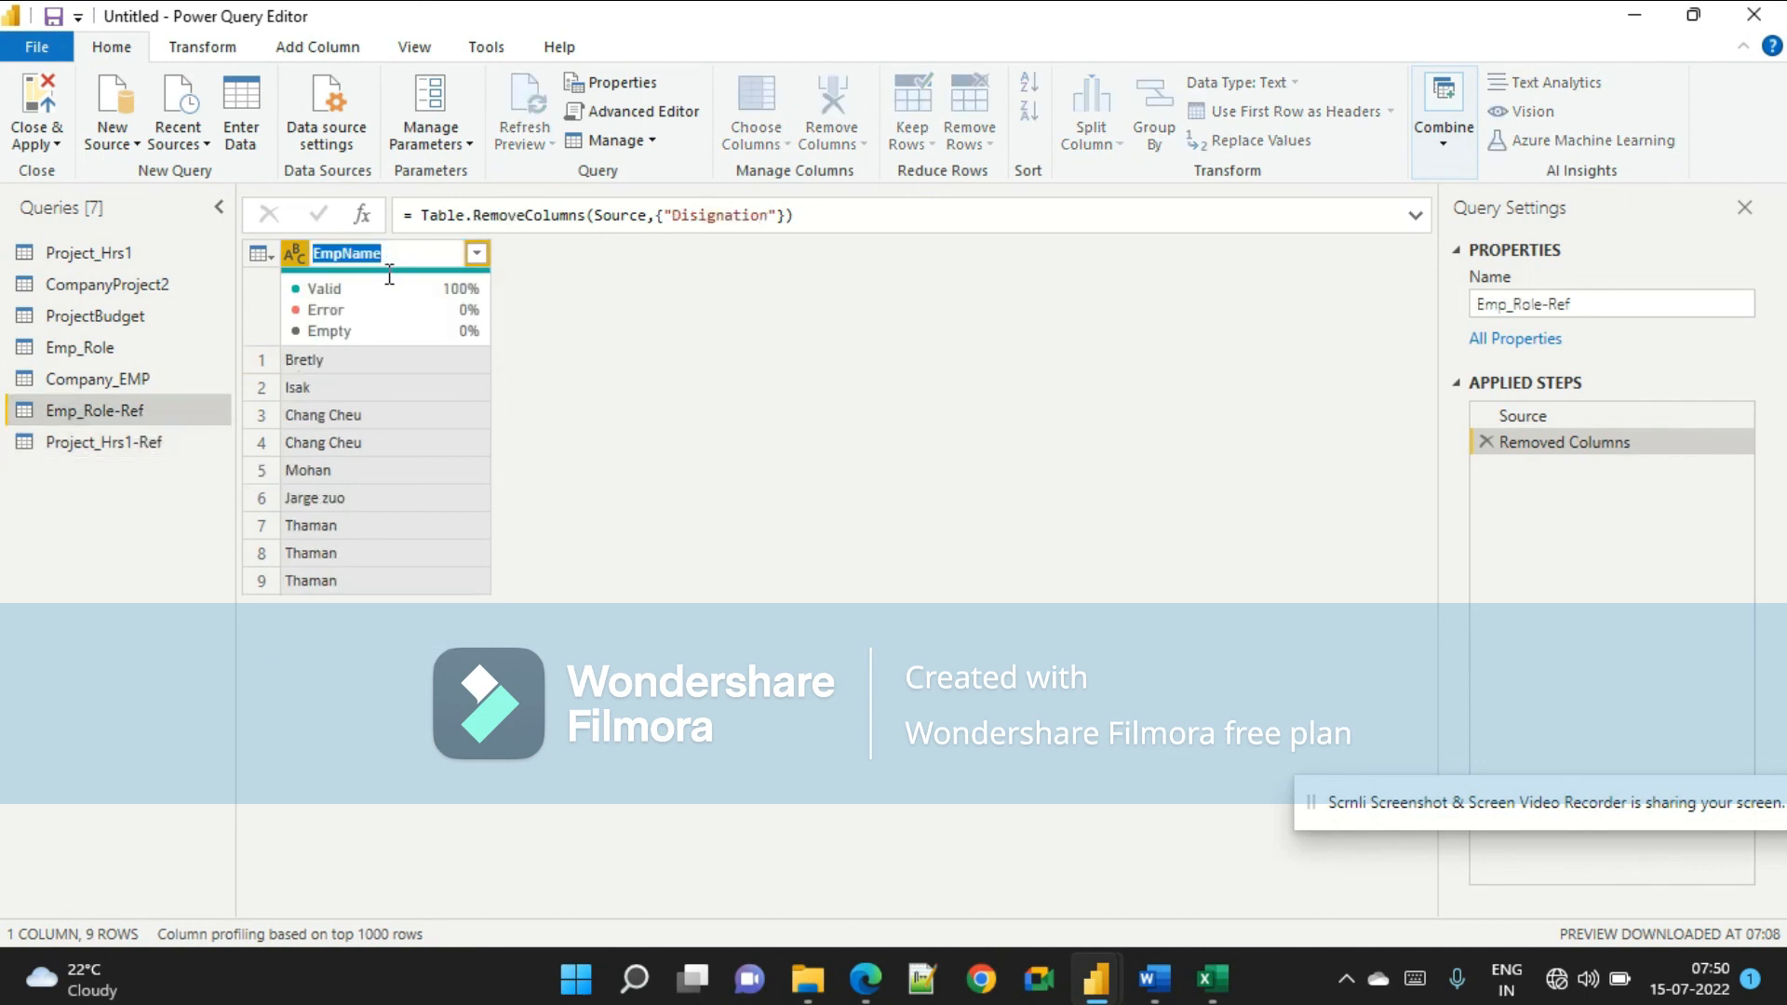
# Rename the SubmittedBy column in Project_Hrs1-Ref to EmpName.
pyautogui.click(98, 447)
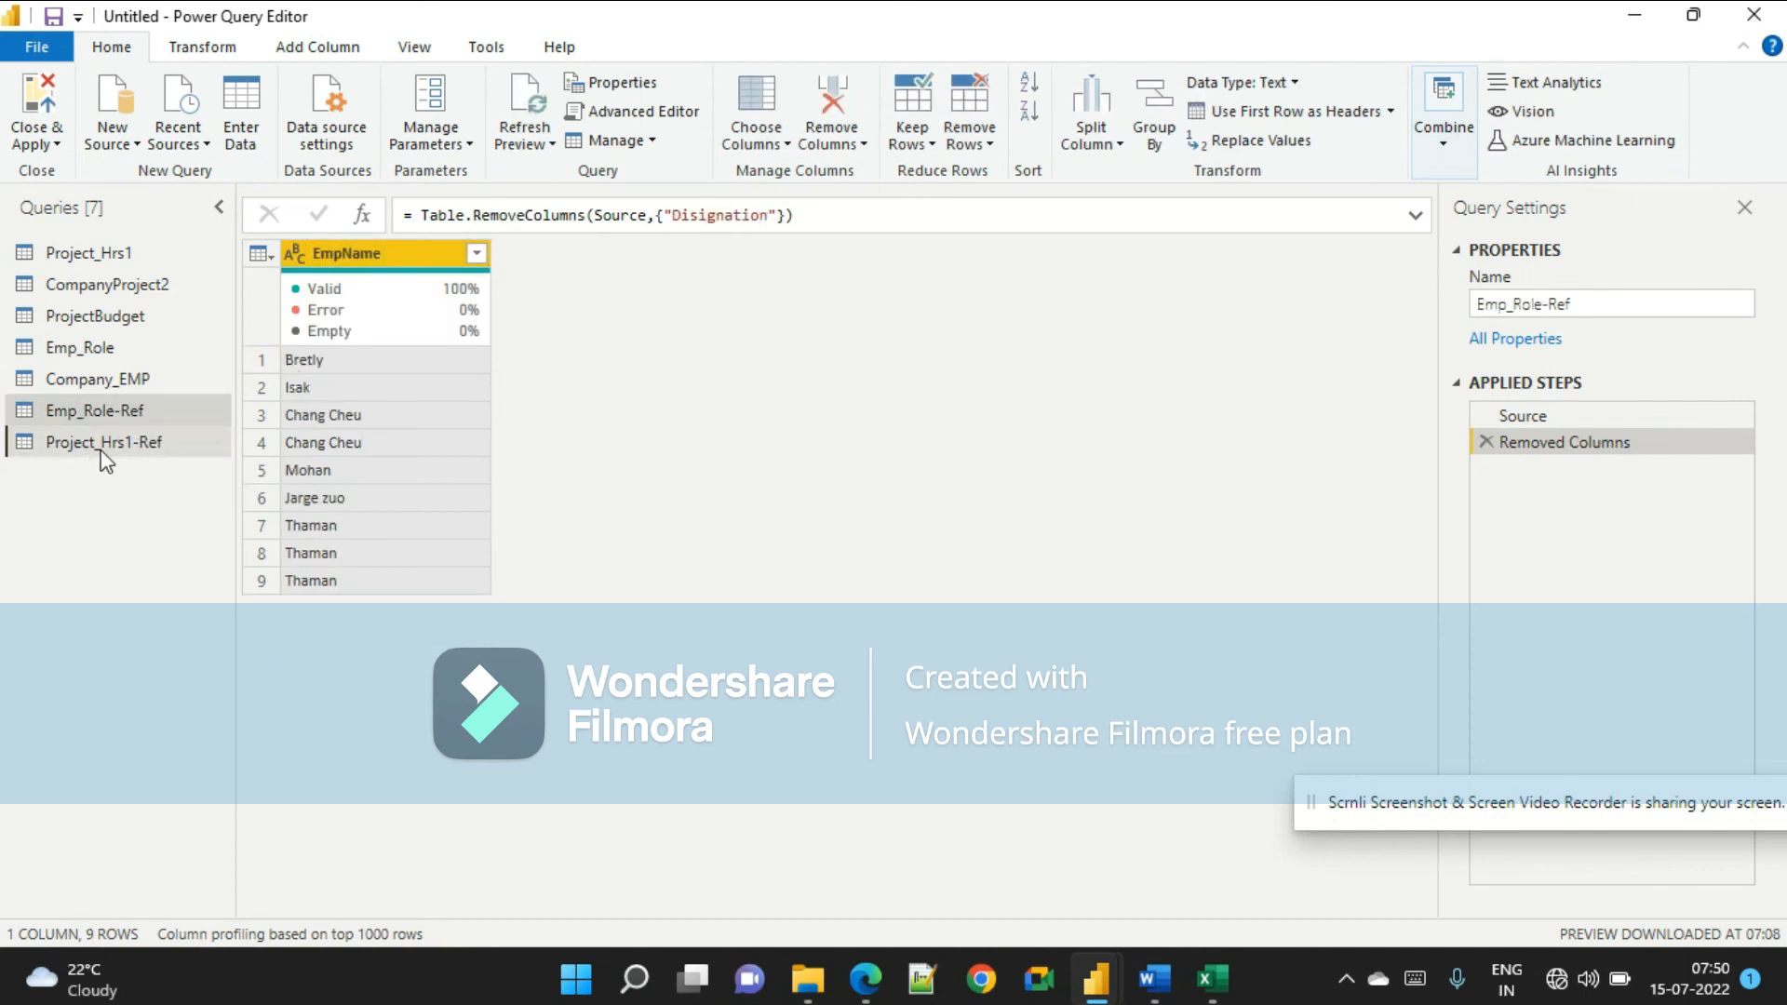
pyautogui.doubleClick(371, 257)
pyautogui.write('EmpName')
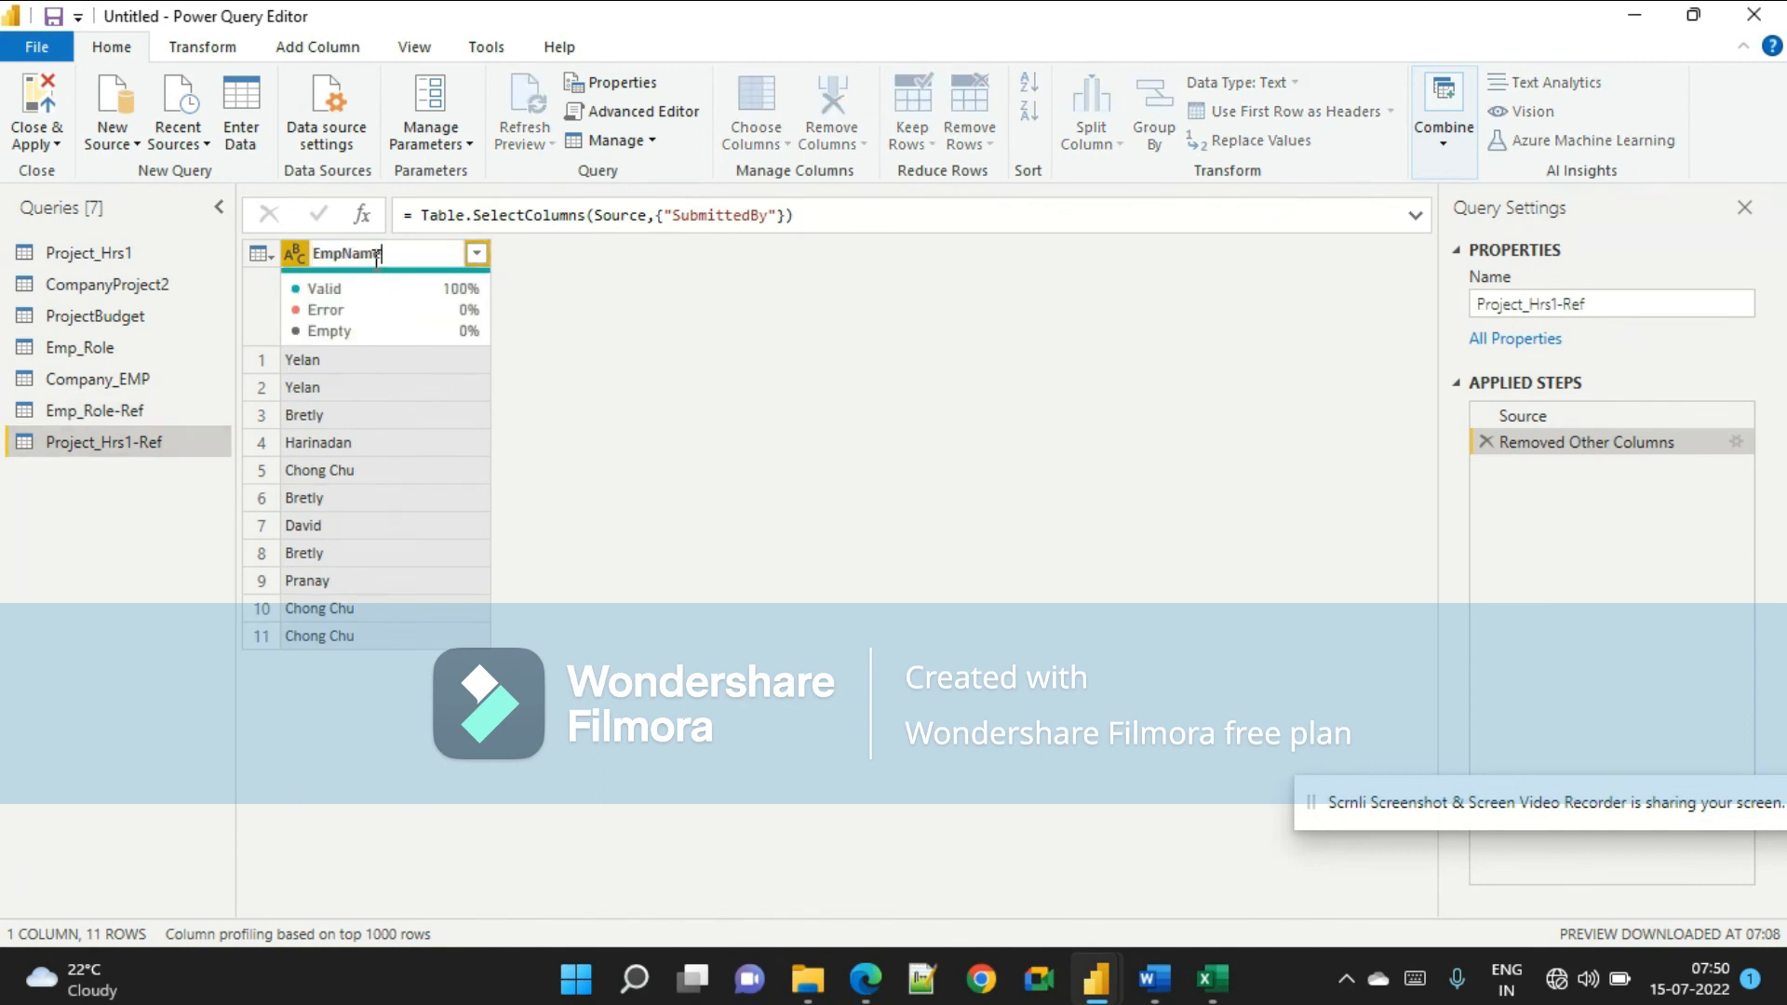
pyautogui.press('Return')
# Append Emp_Role-Ref and Project_Hrs1-Ref into a new query.
pyautogui.click(145, 412)
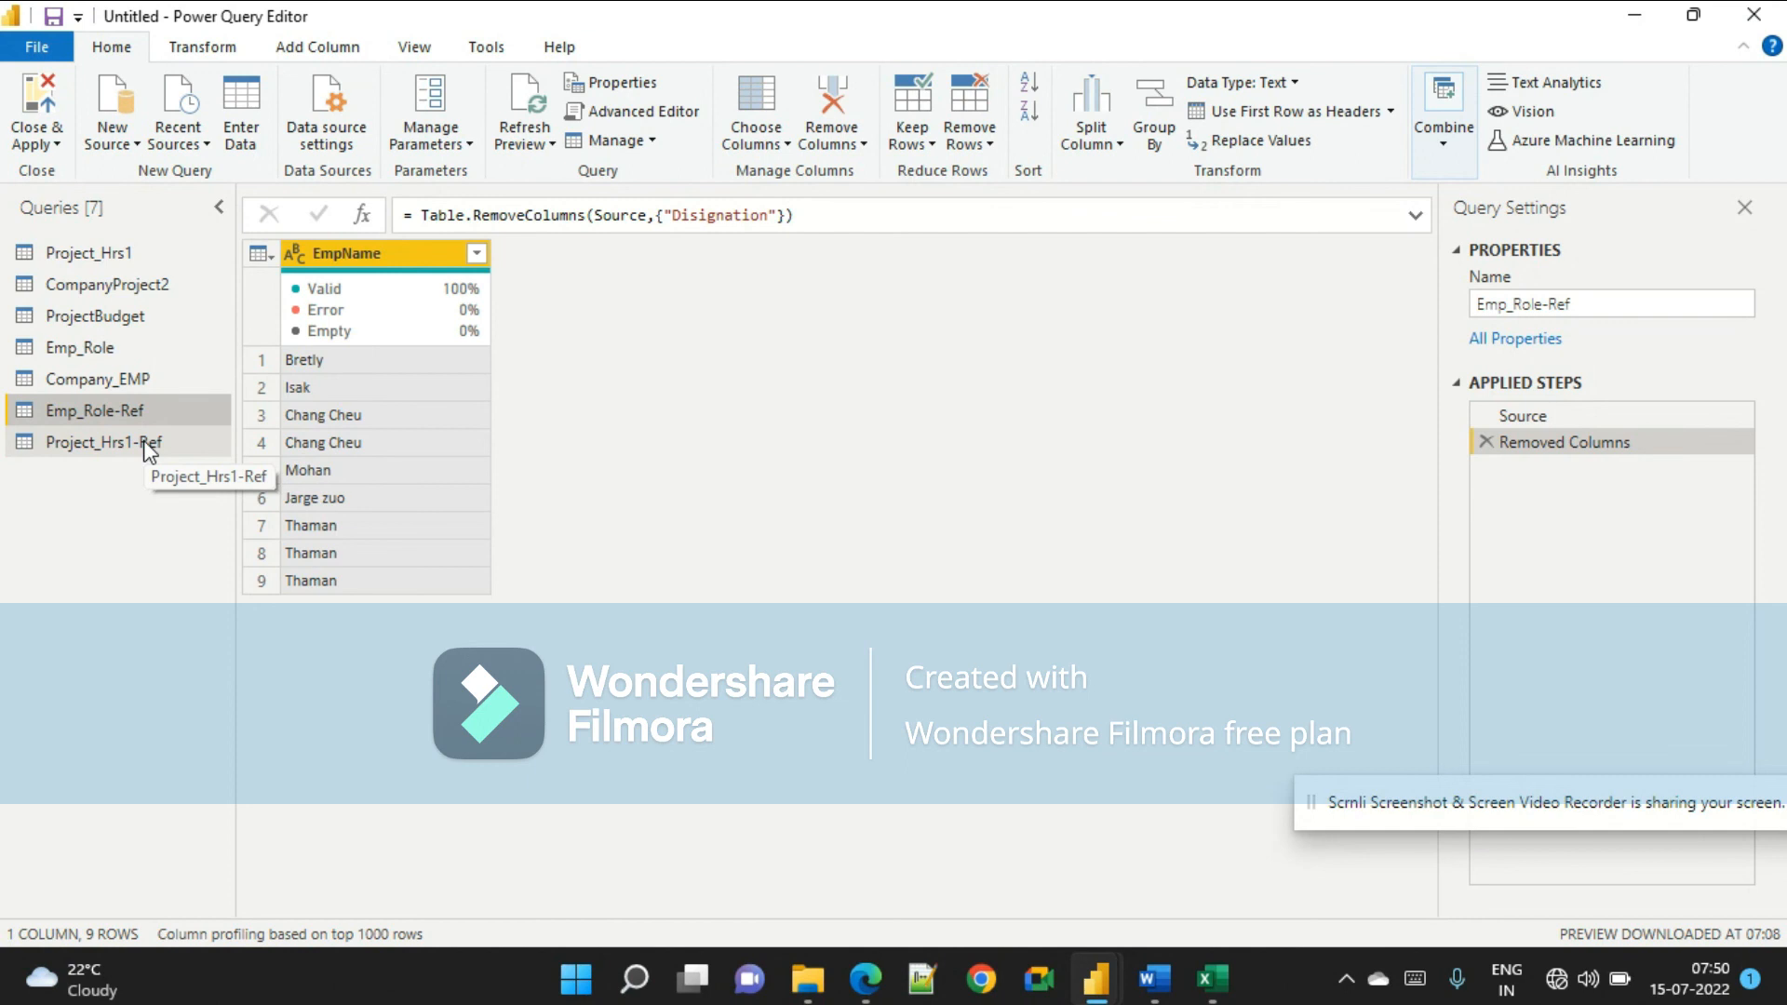
pyautogui.click(146, 444)
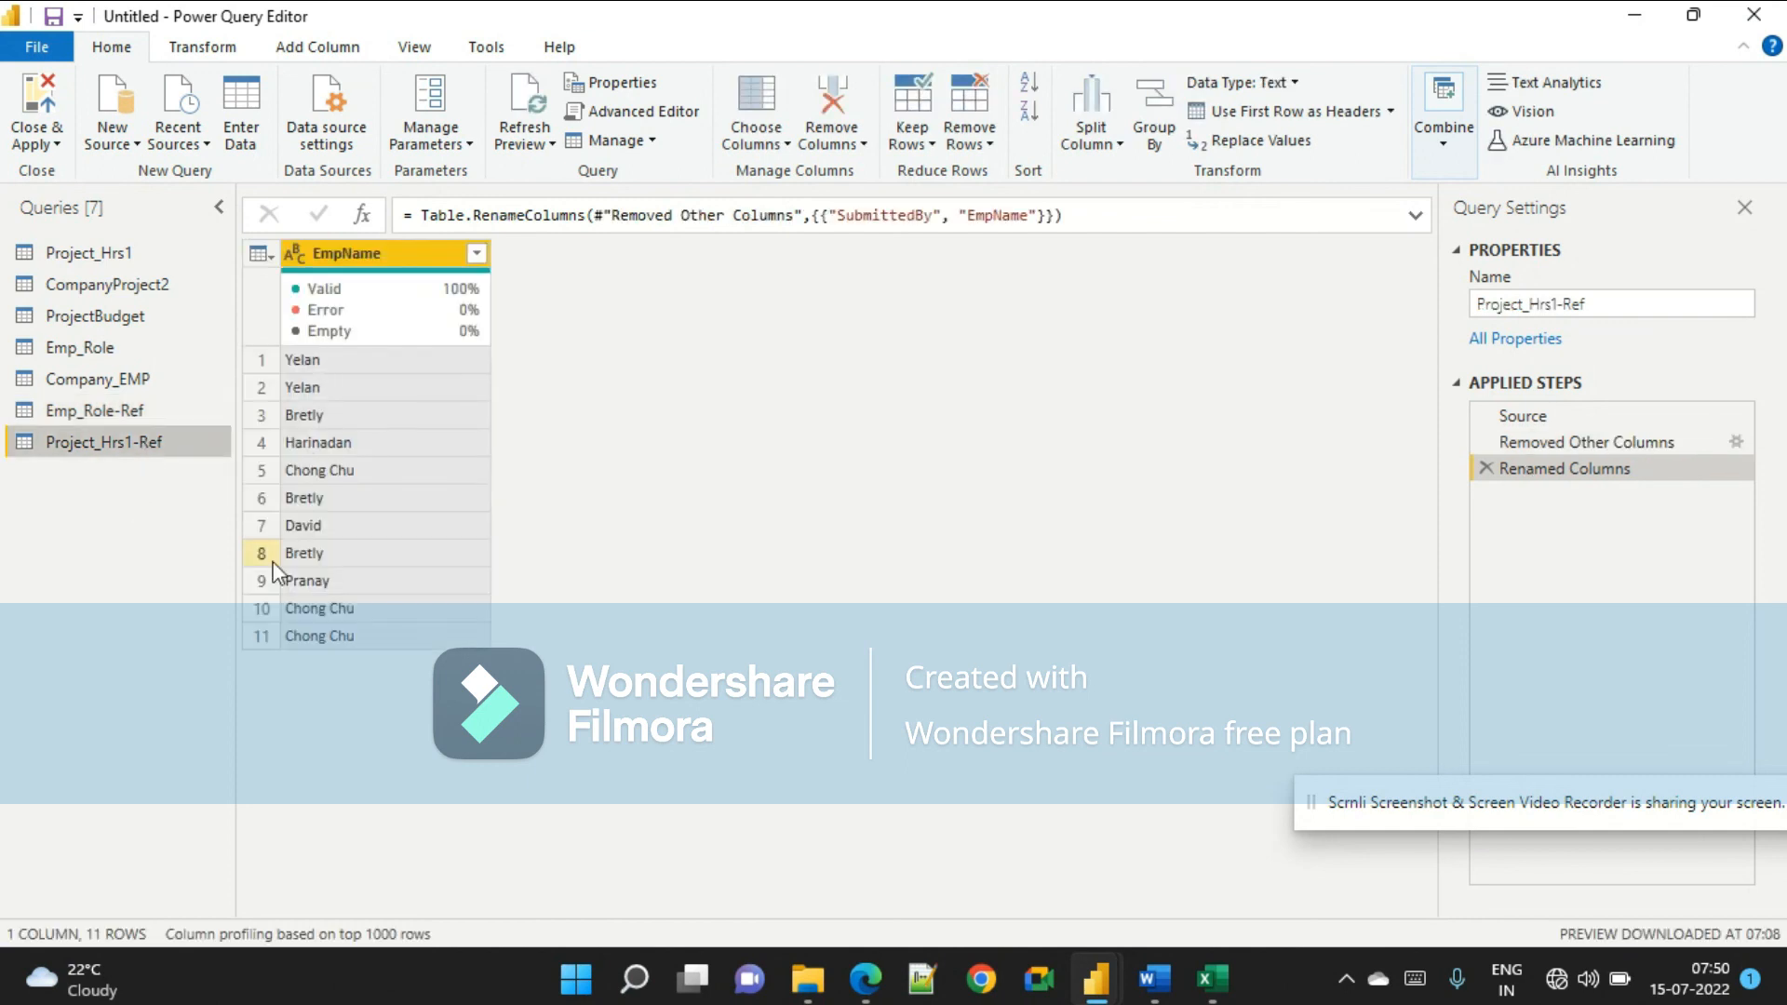
pyautogui.click(164, 417)
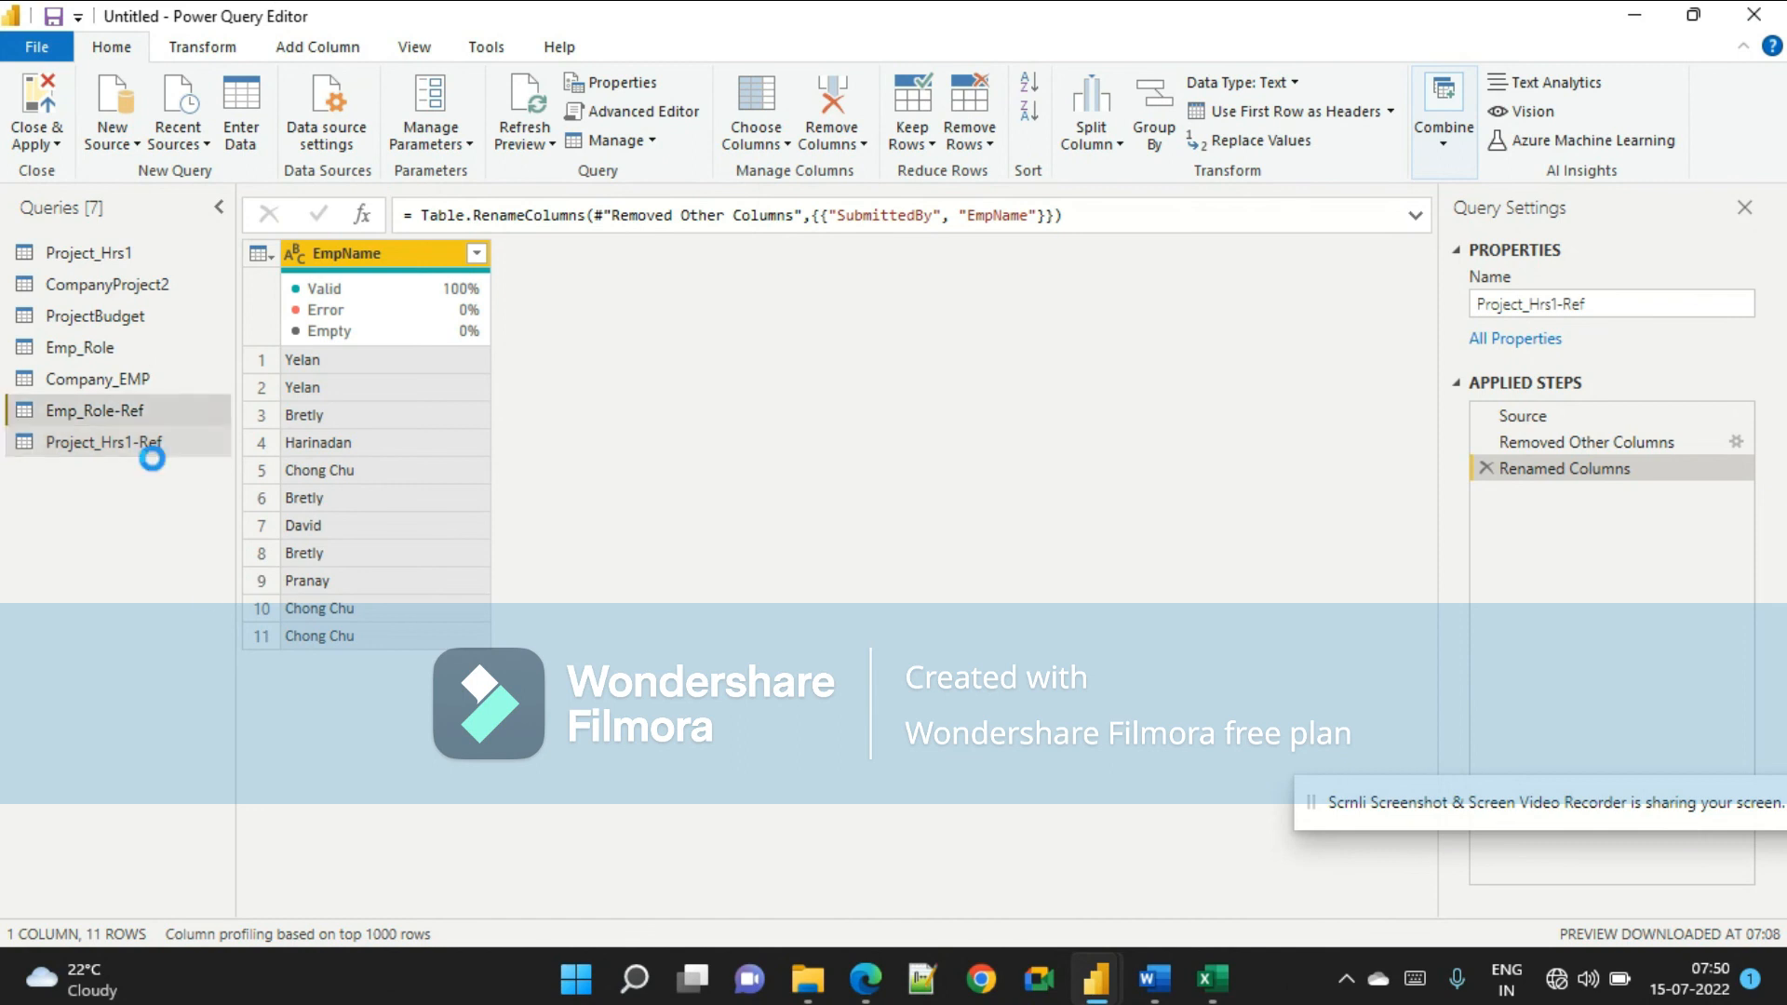
pyautogui.click(155, 445)
pyautogui.click(171, 418)
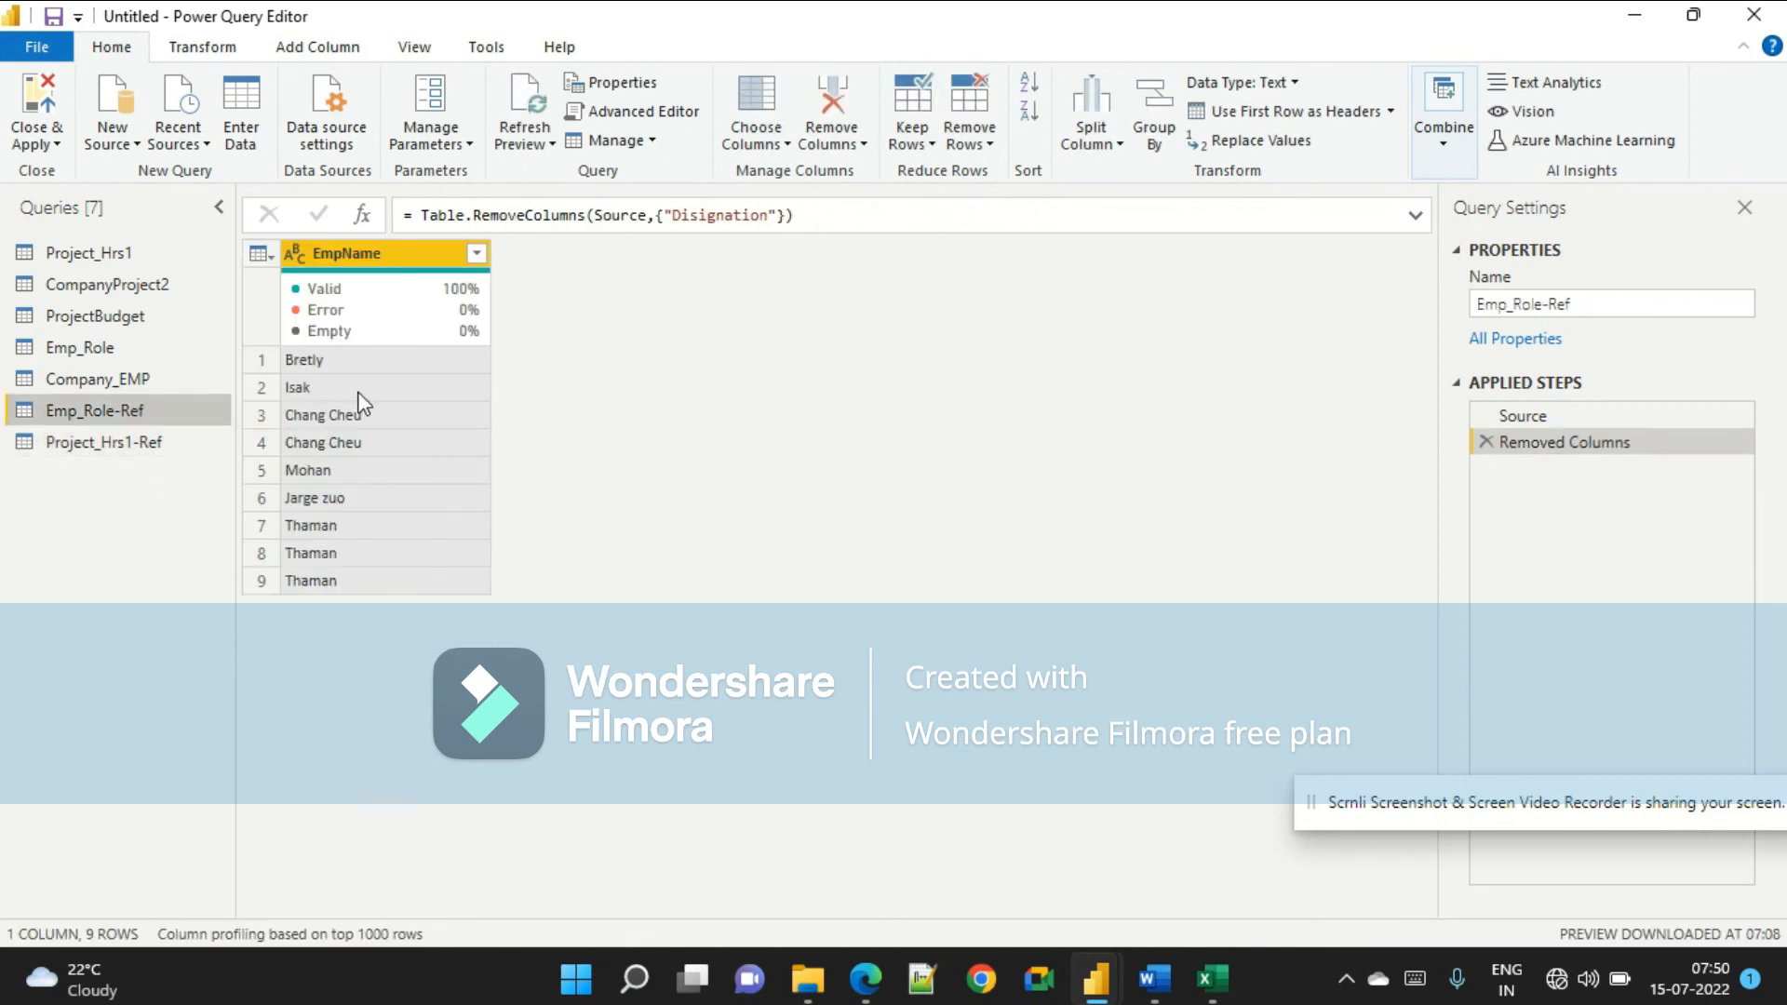
pyautogui.click(1444, 131)
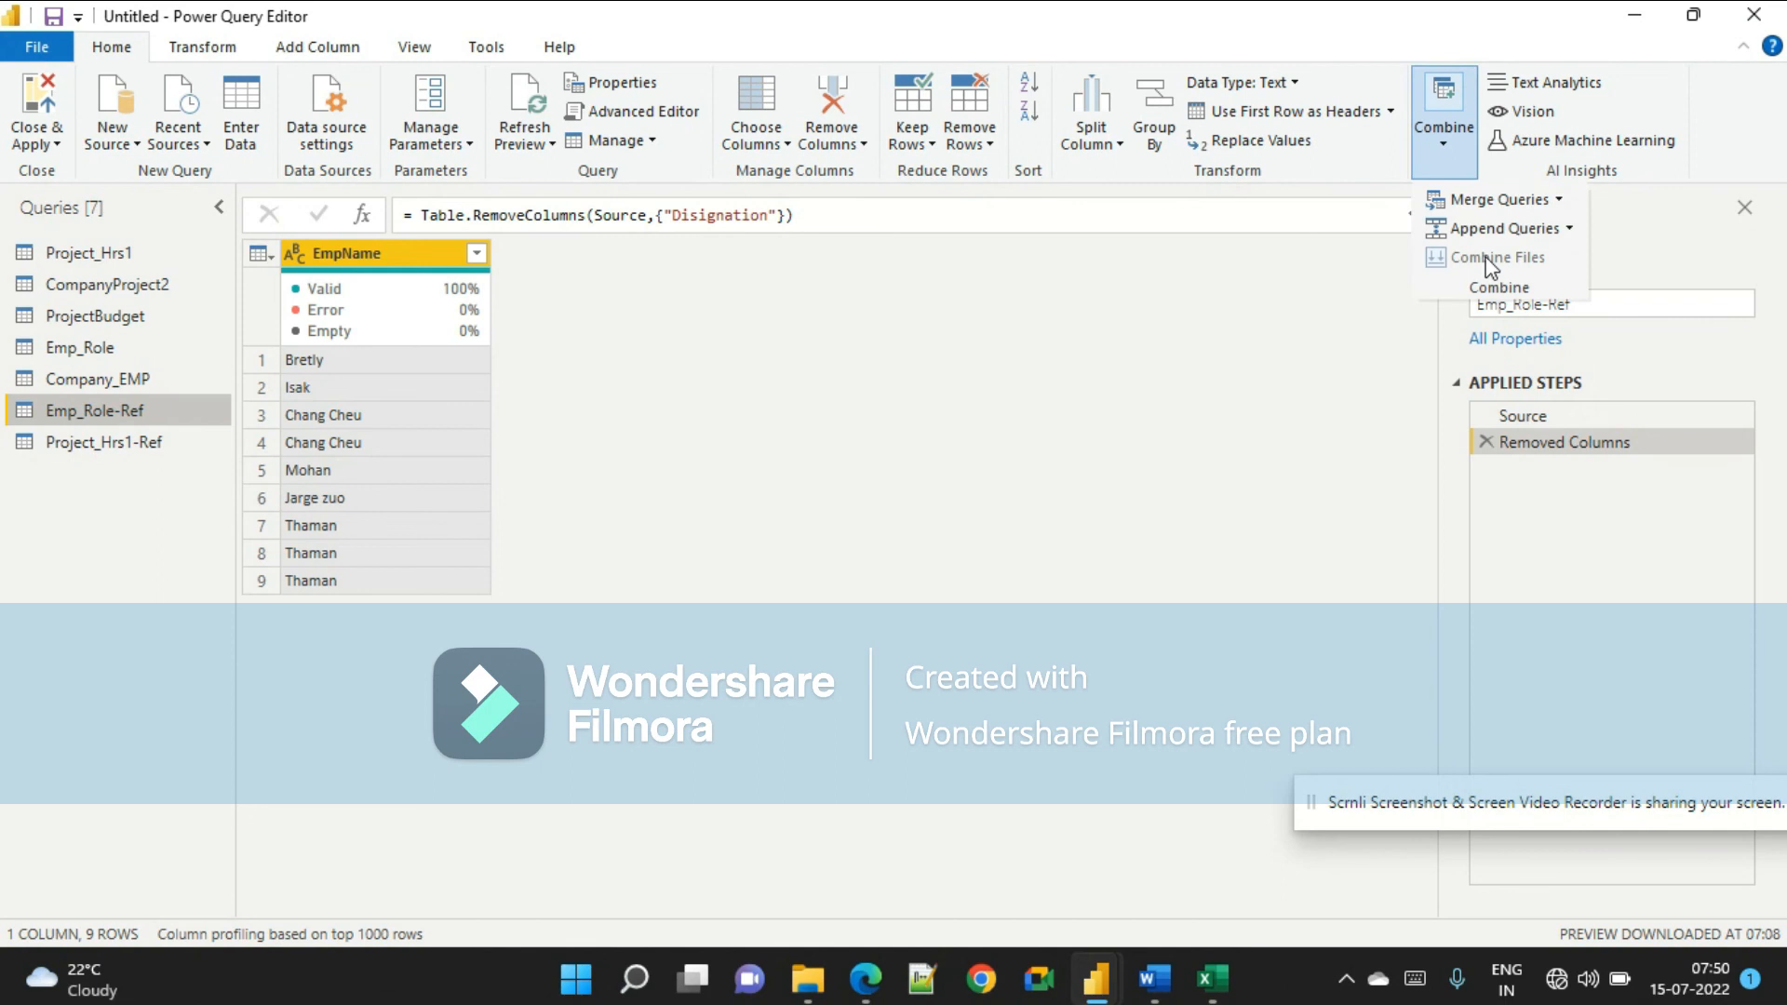
pyautogui.click(1568, 232)
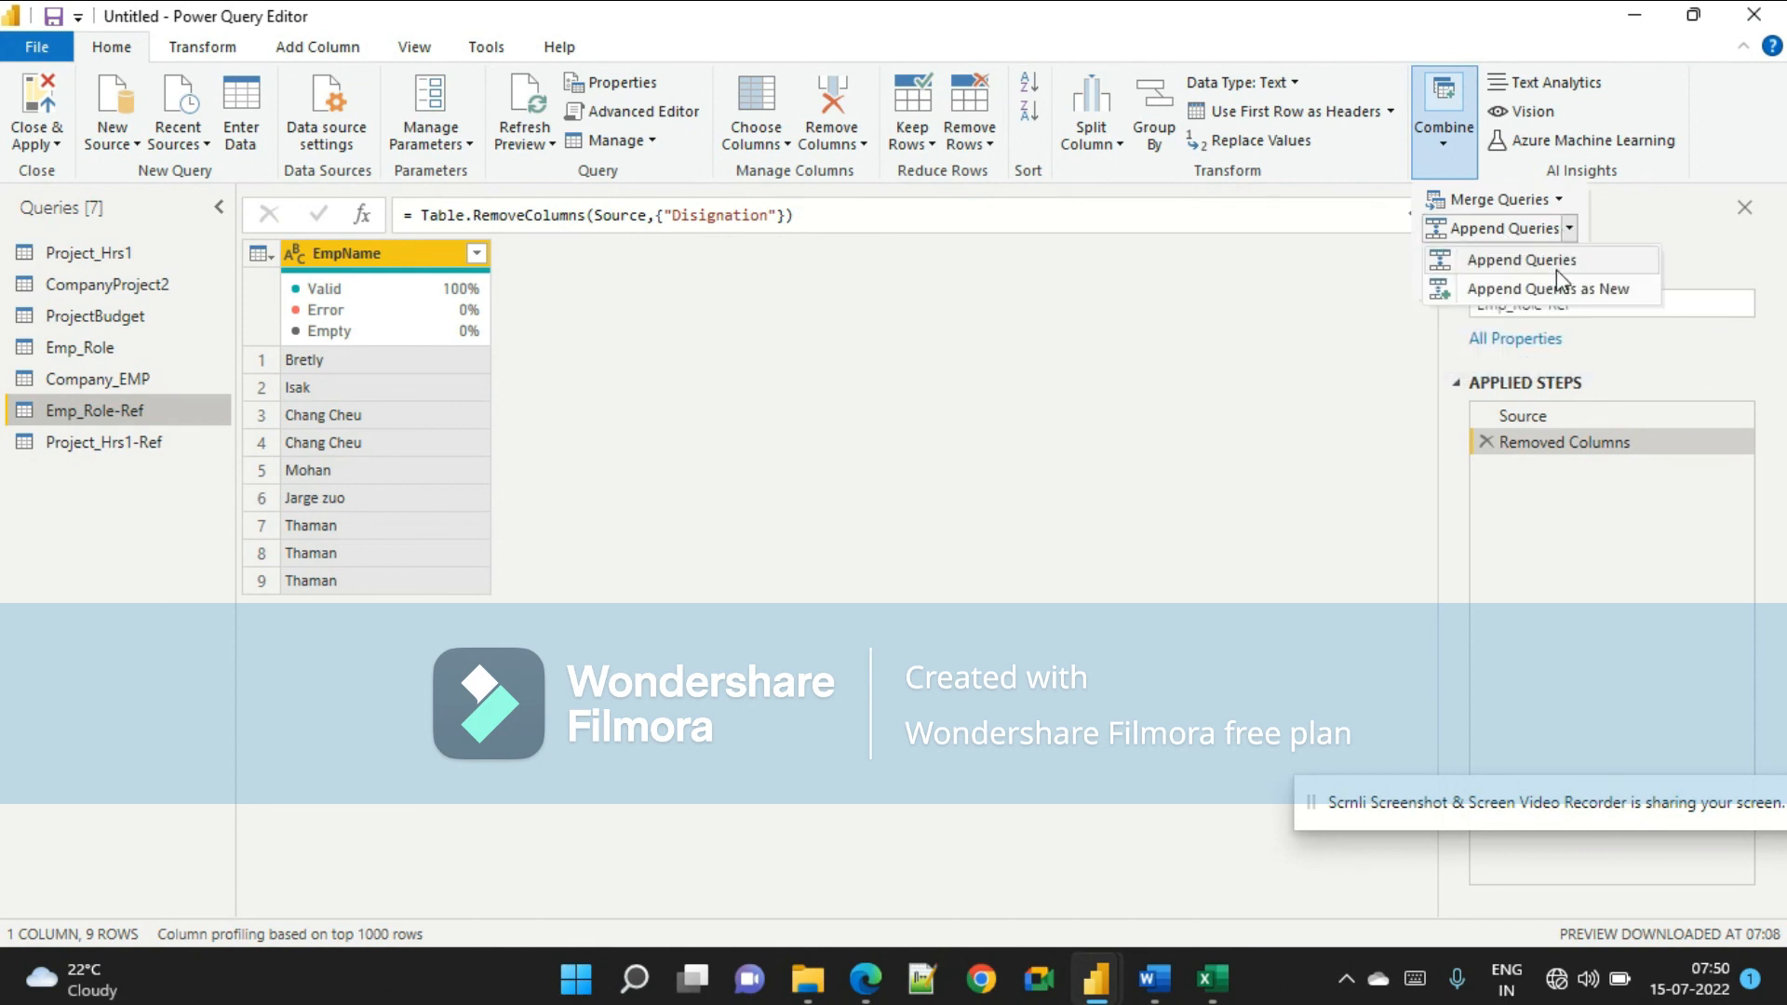
pyautogui.click(1496, 290)
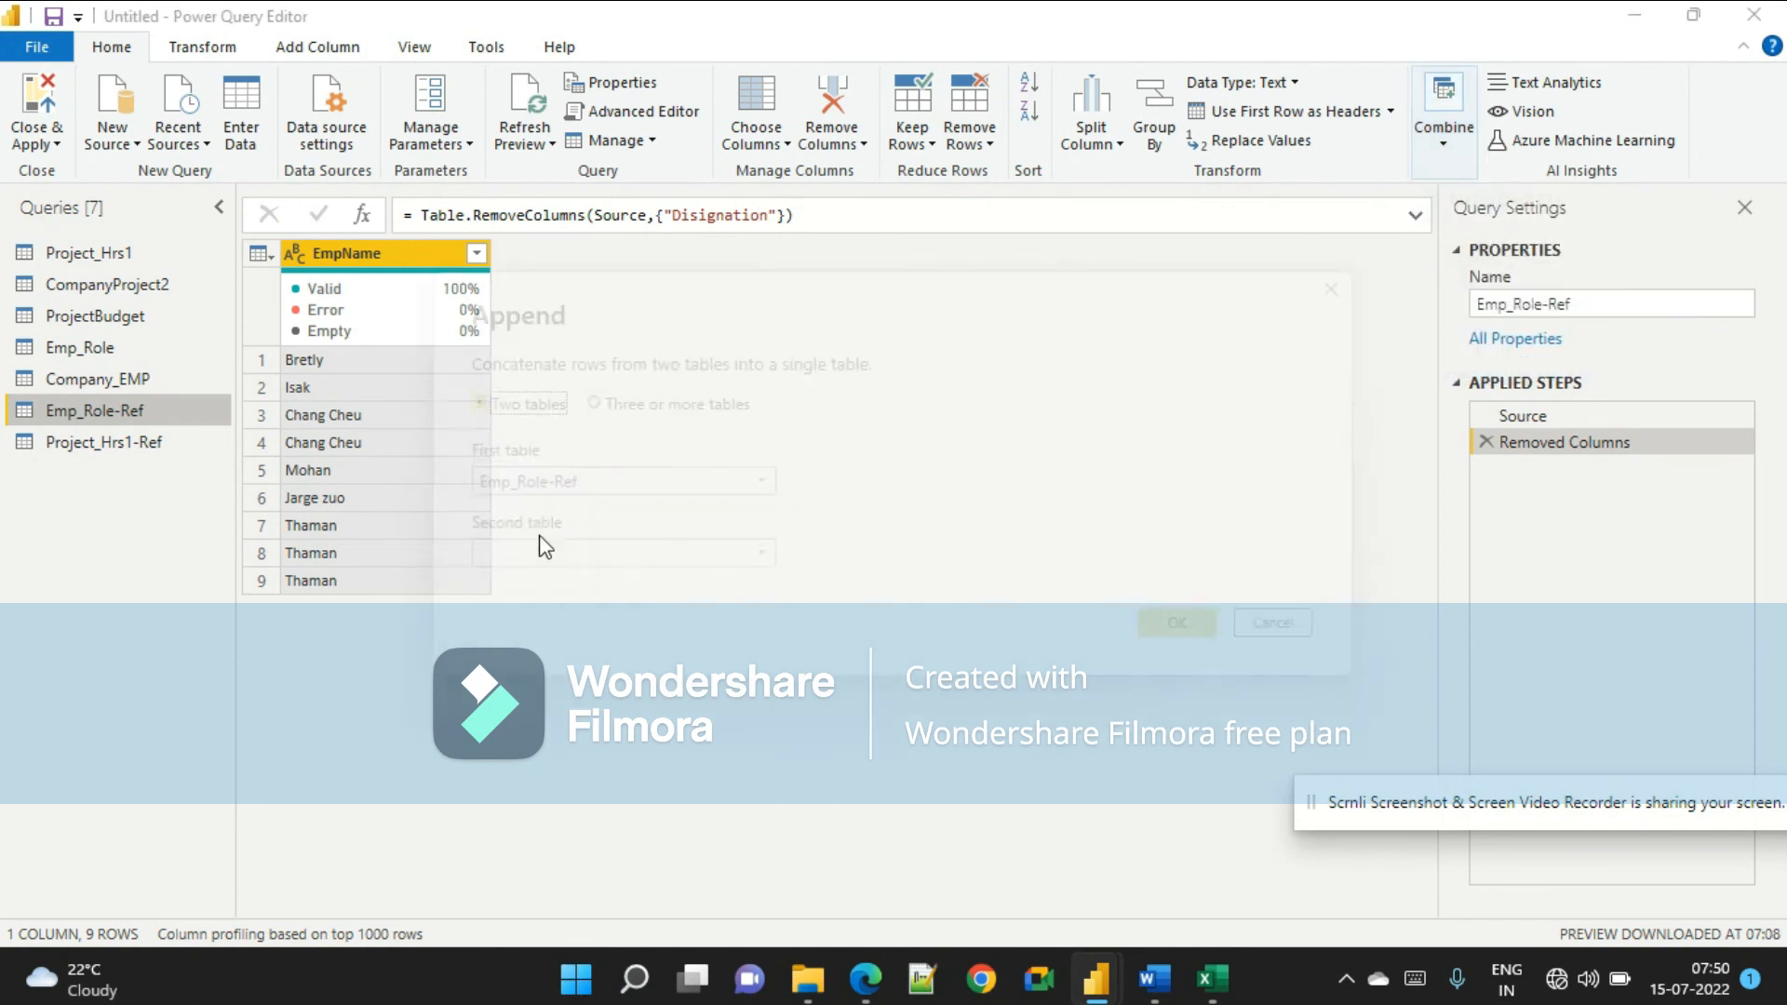
pyautogui.click(571, 556)
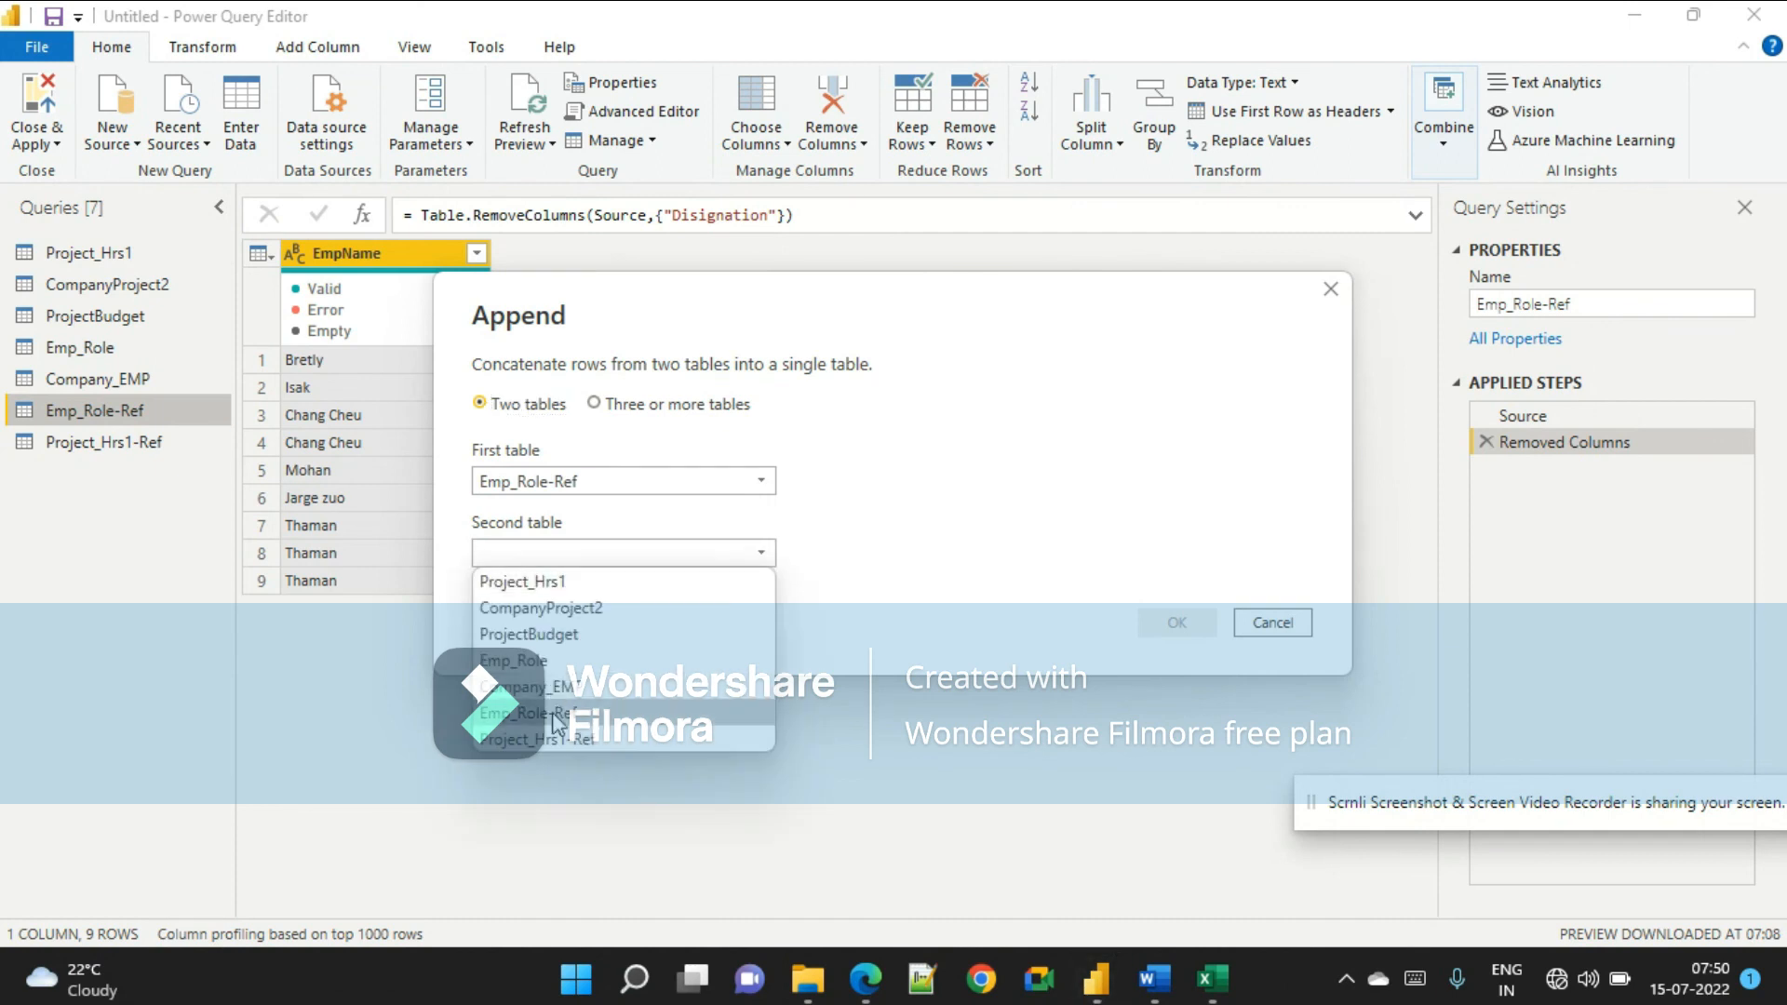
pyautogui.click(579, 741)
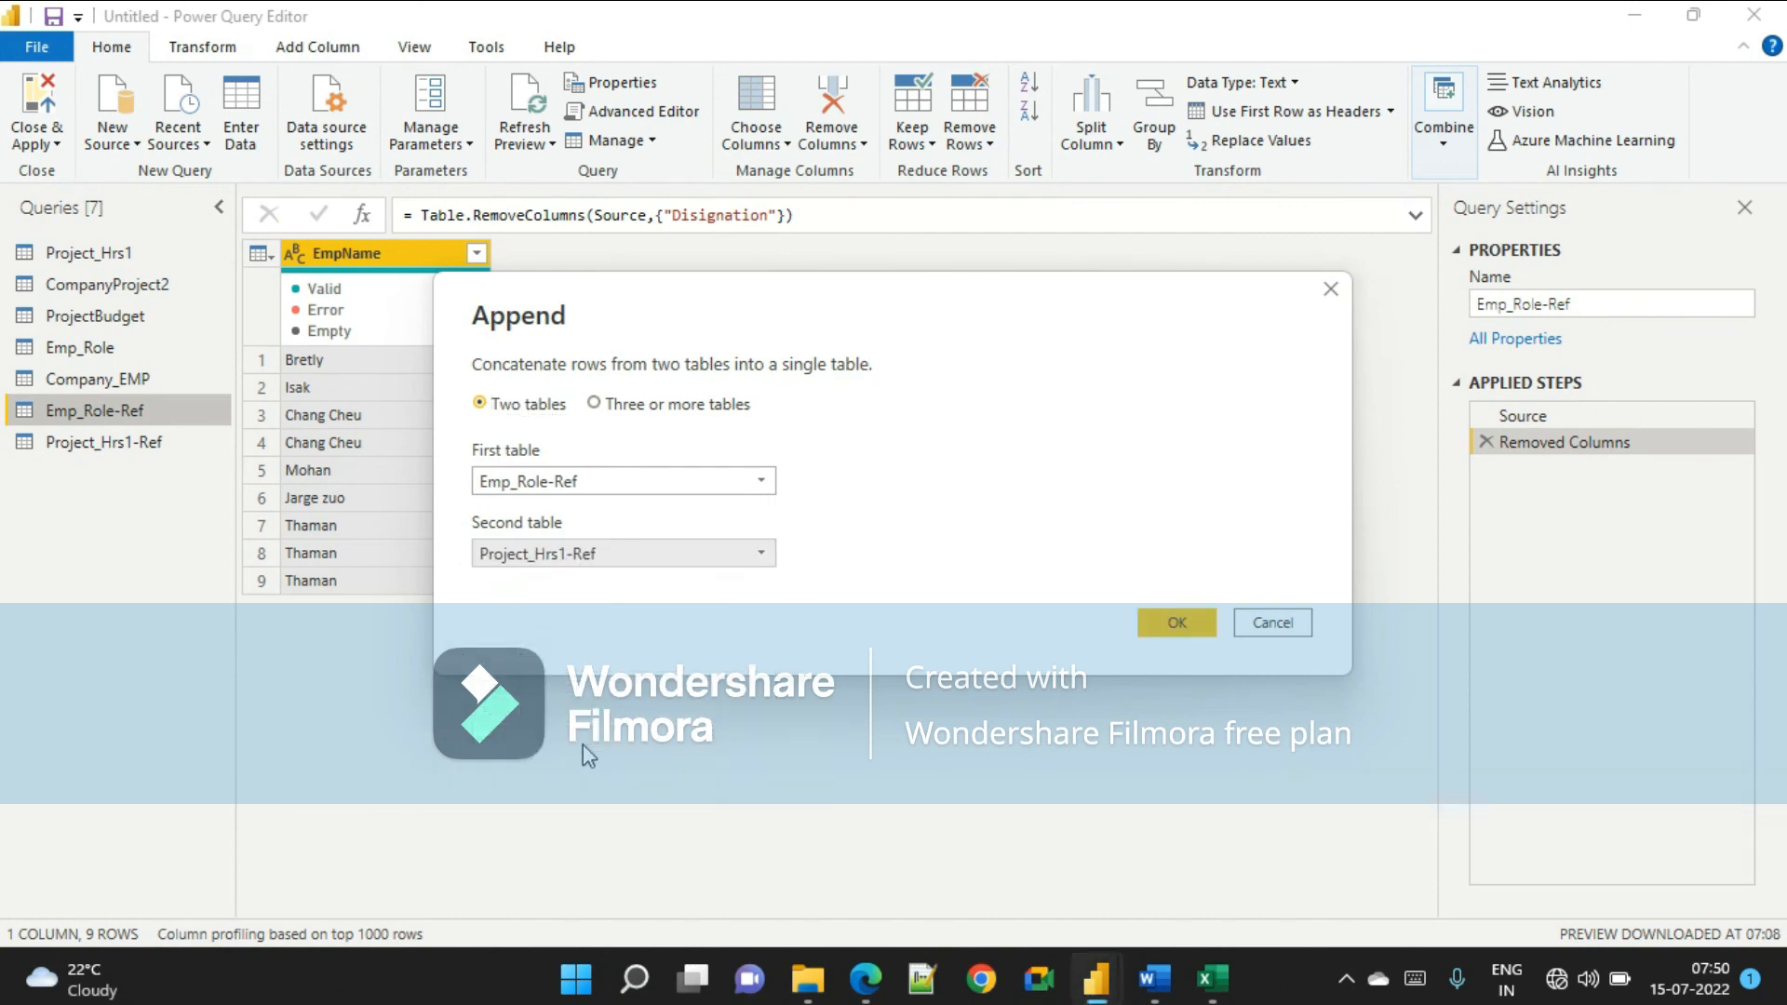
pyautogui.click(1162, 620)
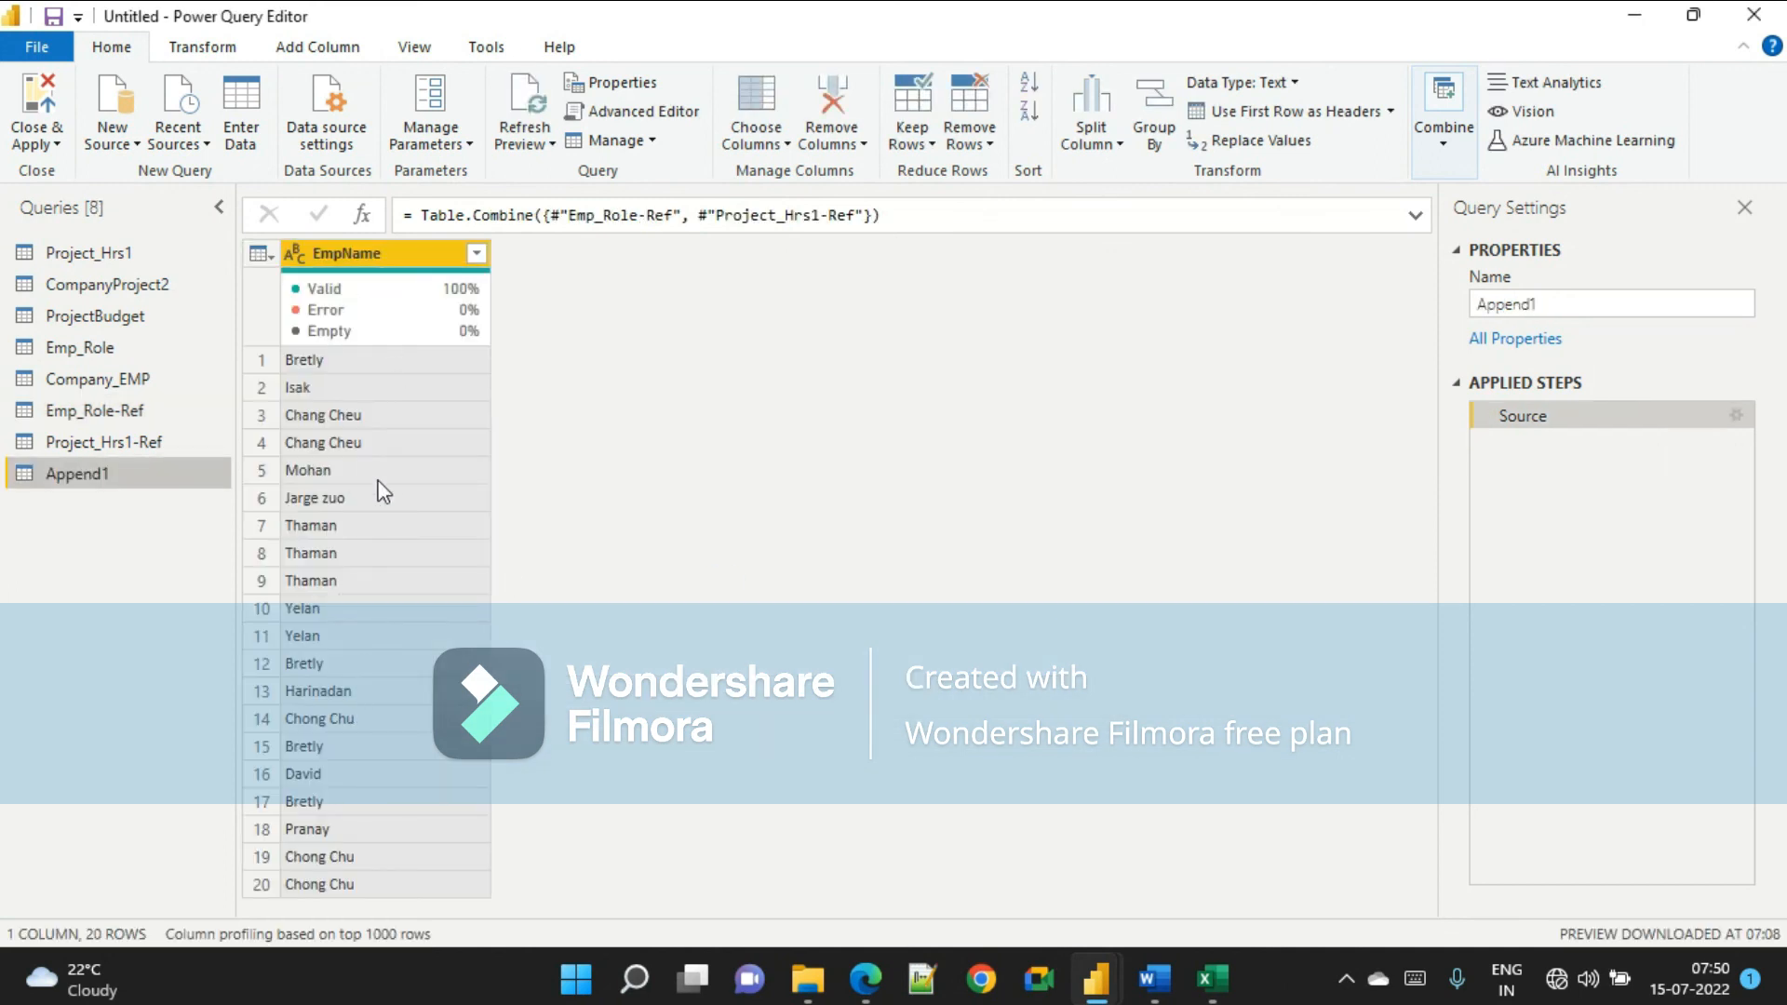
# Rename the new appended query to BridgeTable.
pyautogui.click(130, 441)
pyautogui.click(124, 471)
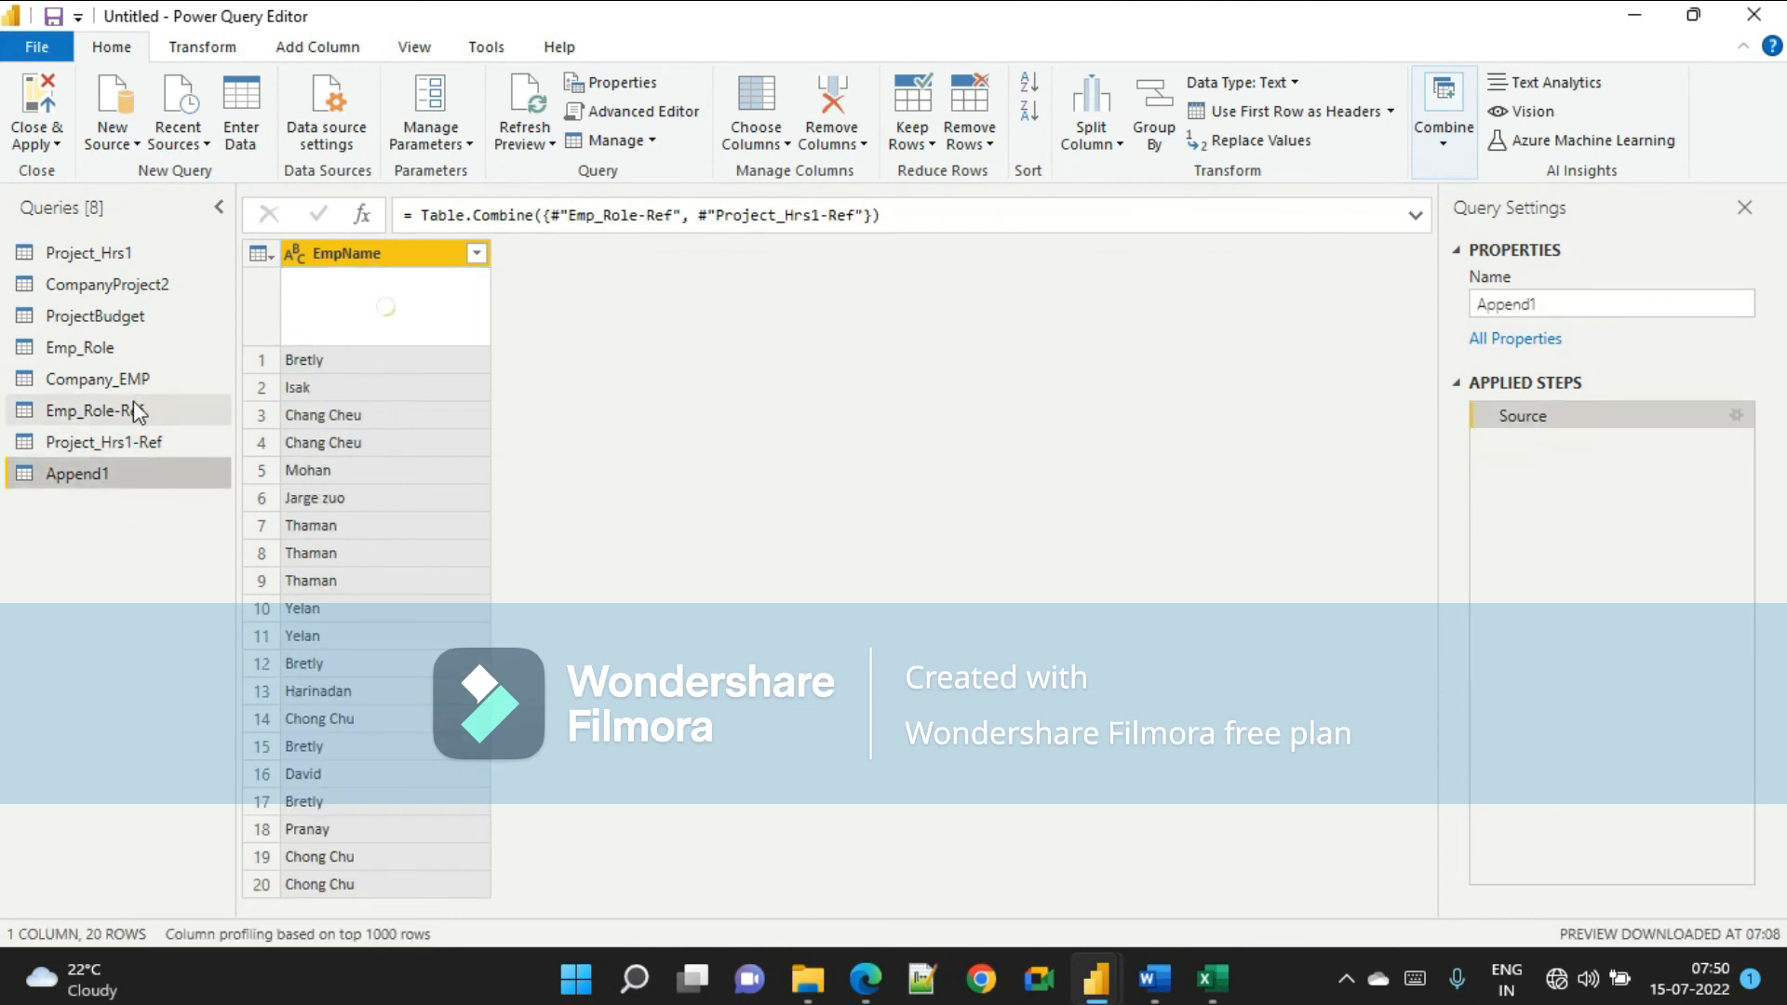
pyautogui.click(169, 408)
pyautogui.click(140, 473)
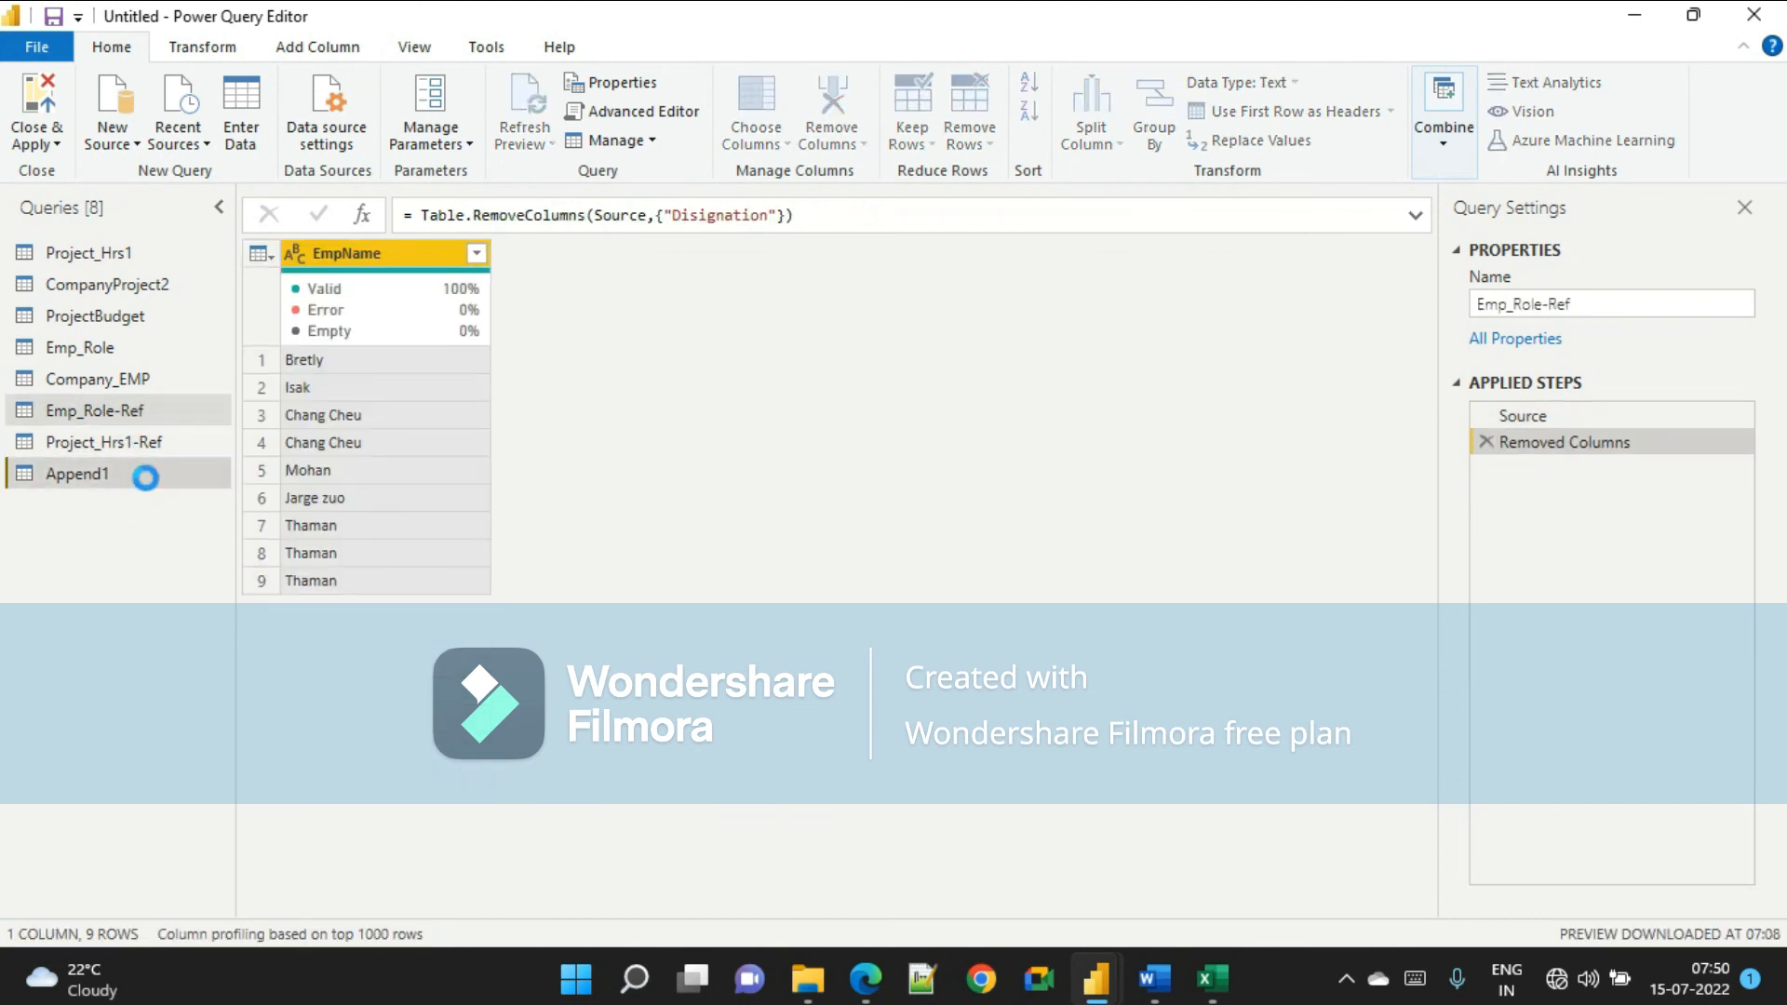
pyautogui.doubleClick(1499, 304)
pyautogui.write('B')
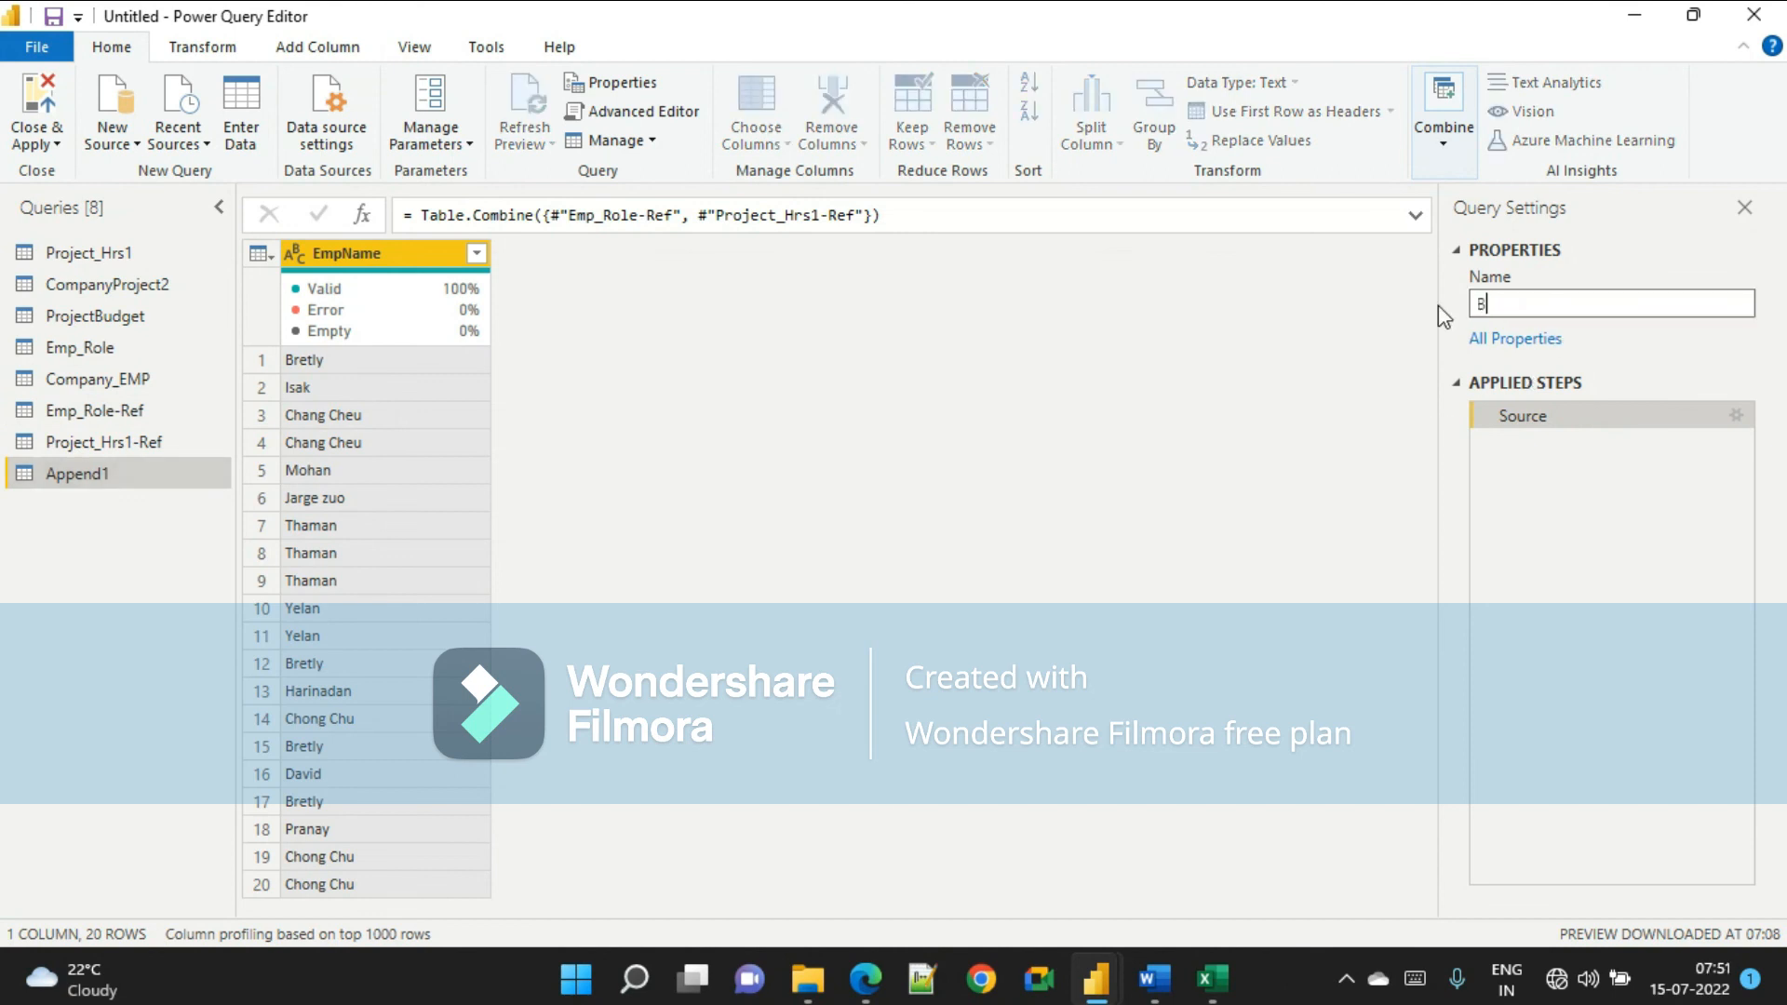
pyautogui.write('ridgeTable')
pyautogui.press('Return')
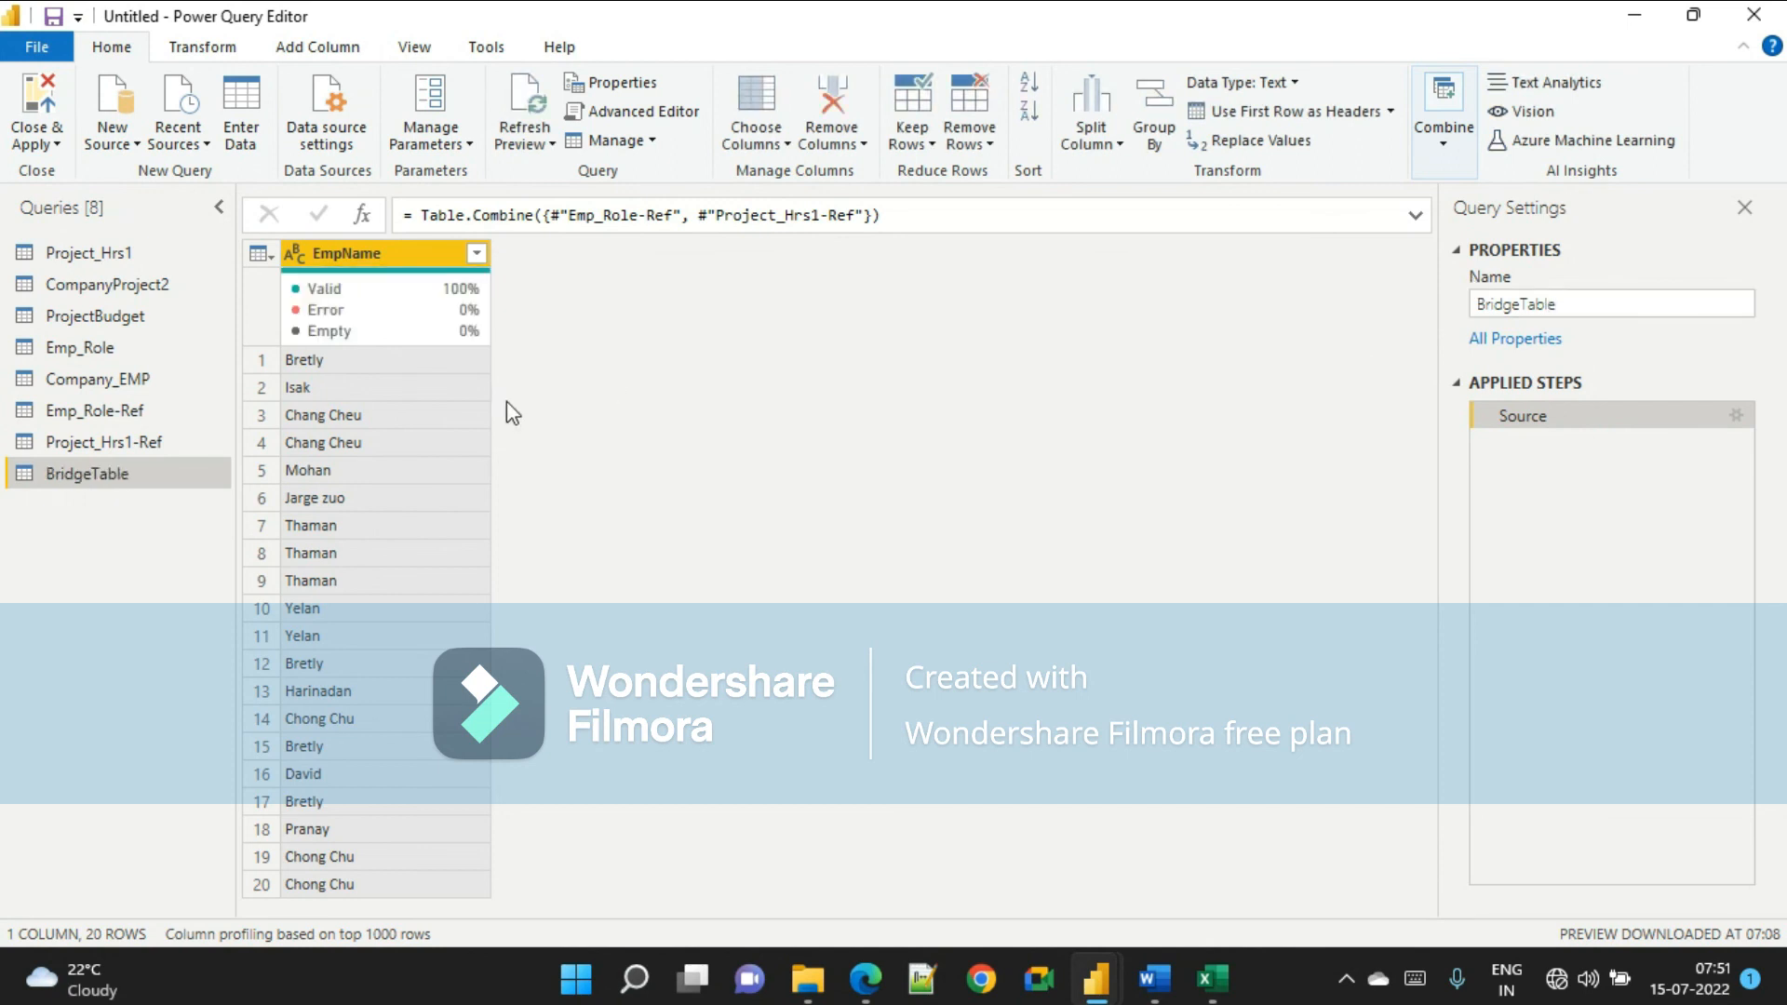
# Remove duplicate rows from the BridgeTable query.
pyautogui.hotkey('alt', 'Tab')
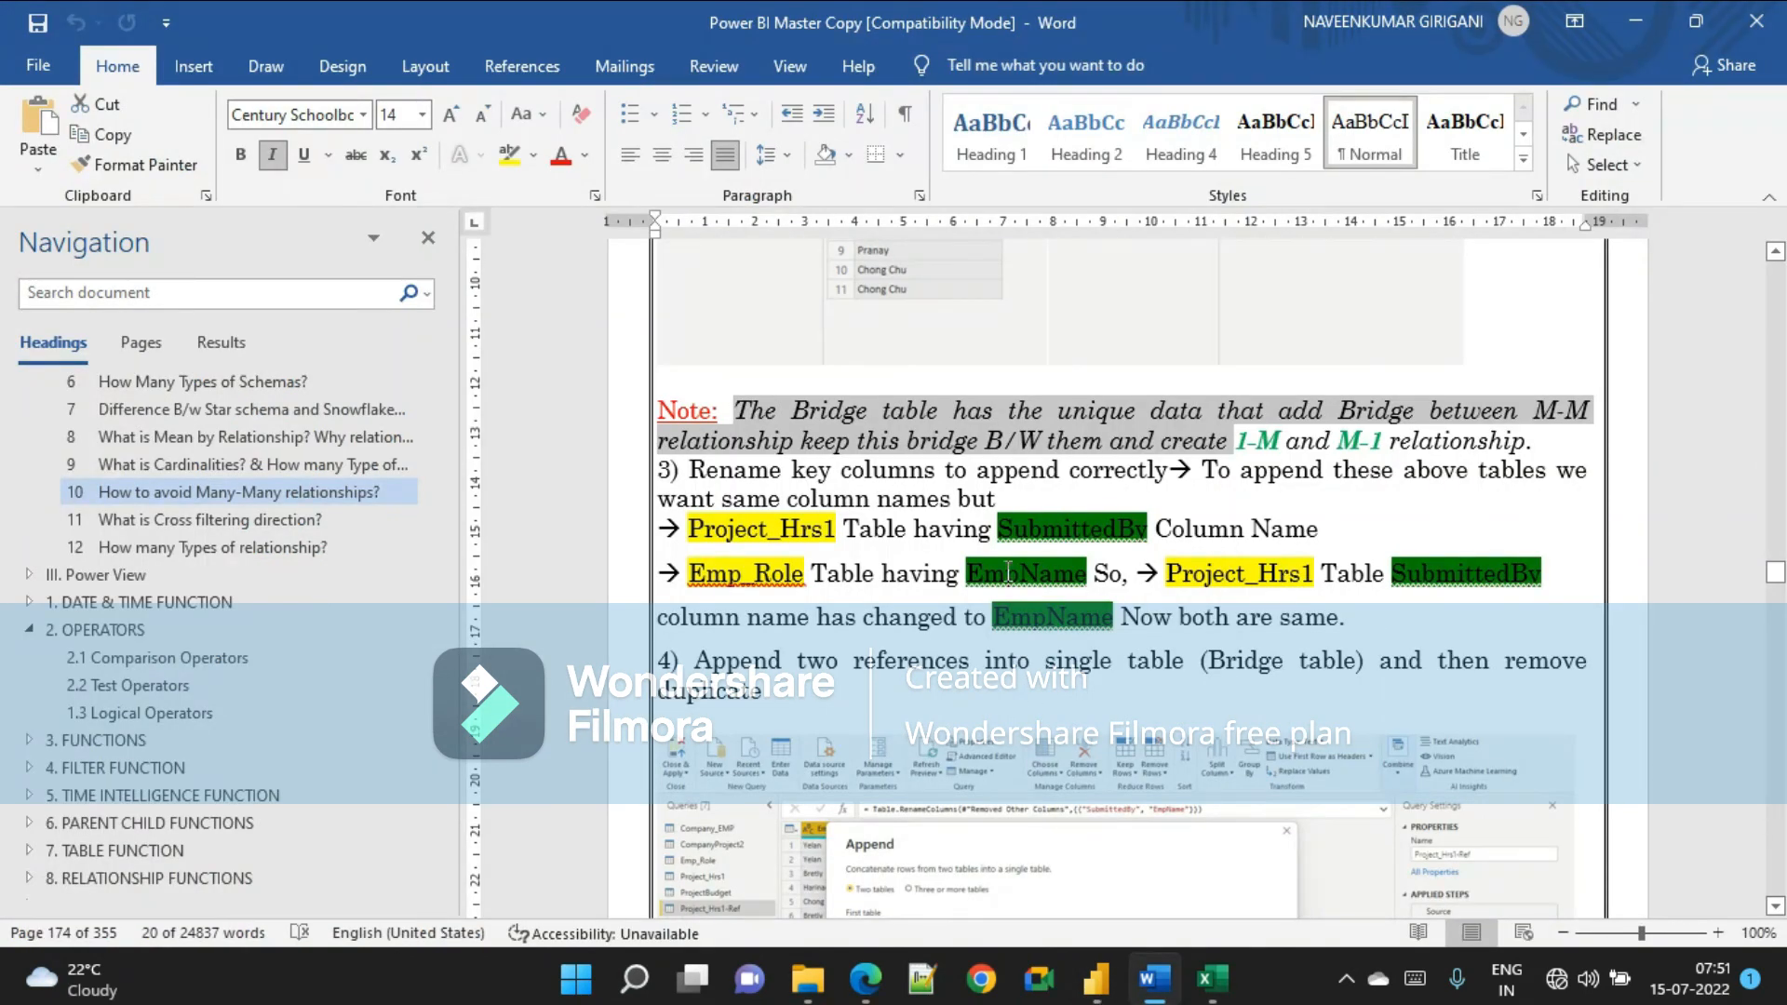
pyautogui.hotkey('alt', 'Tab')
pyautogui.click(412, 257)
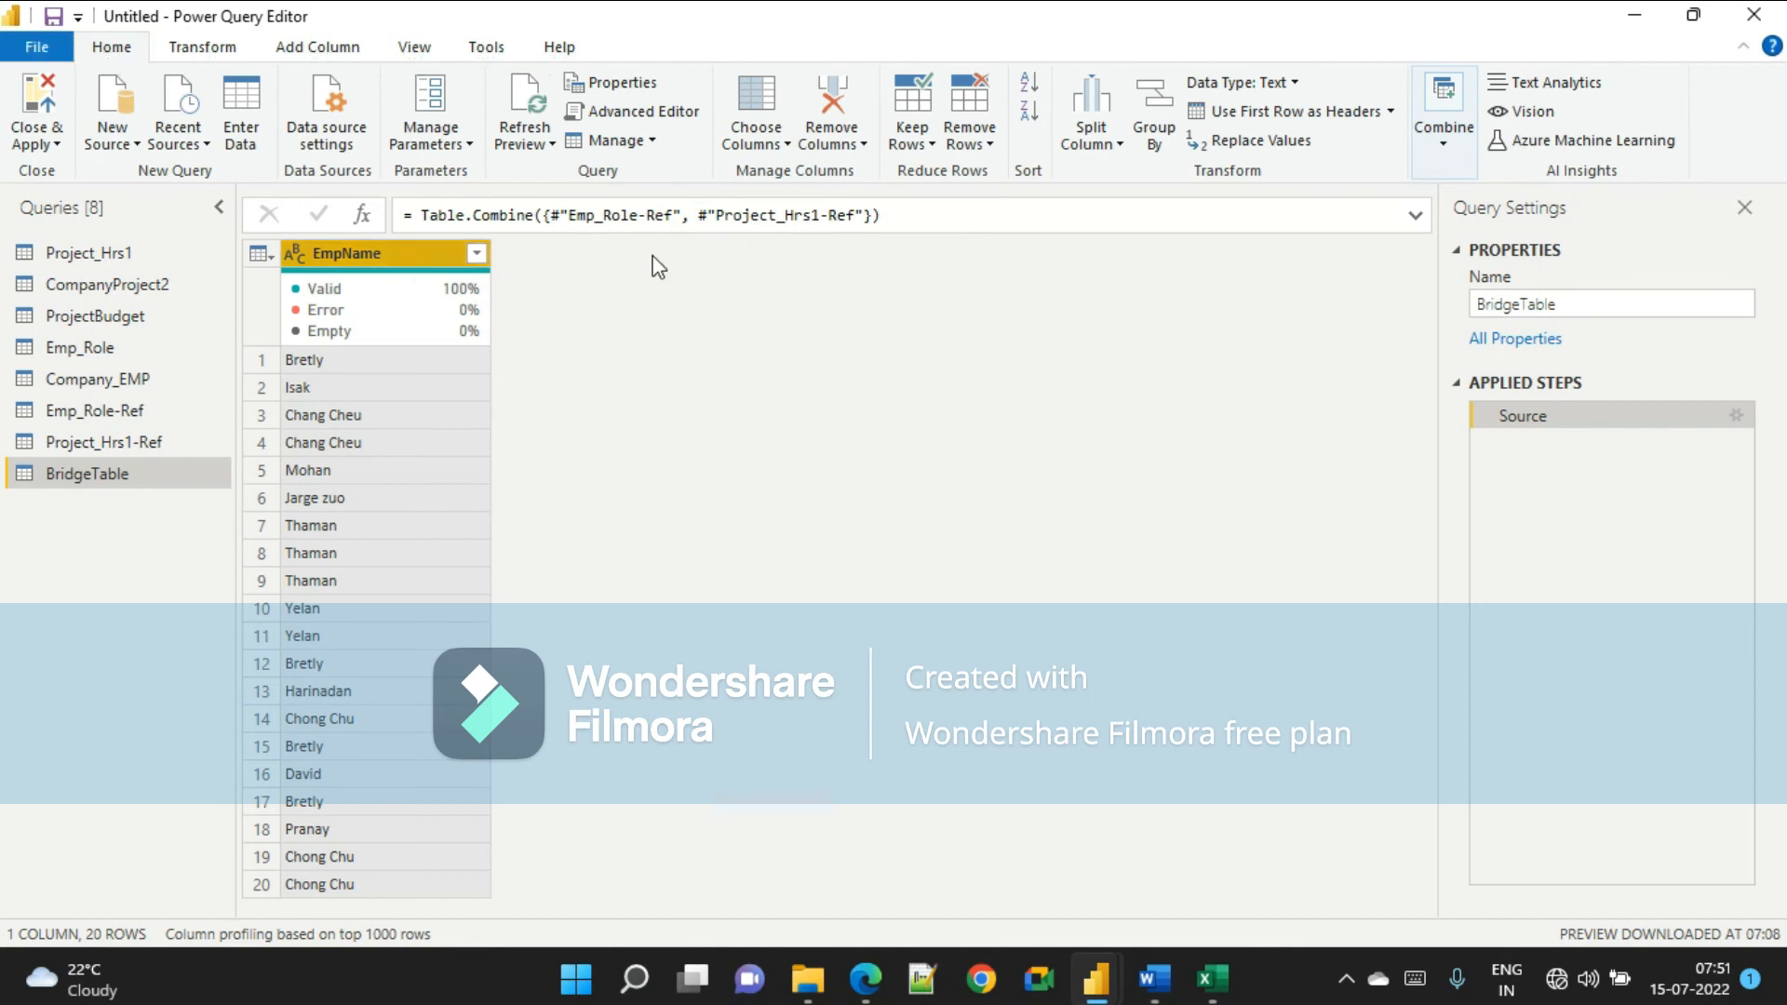
pyautogui.click(975, 148)
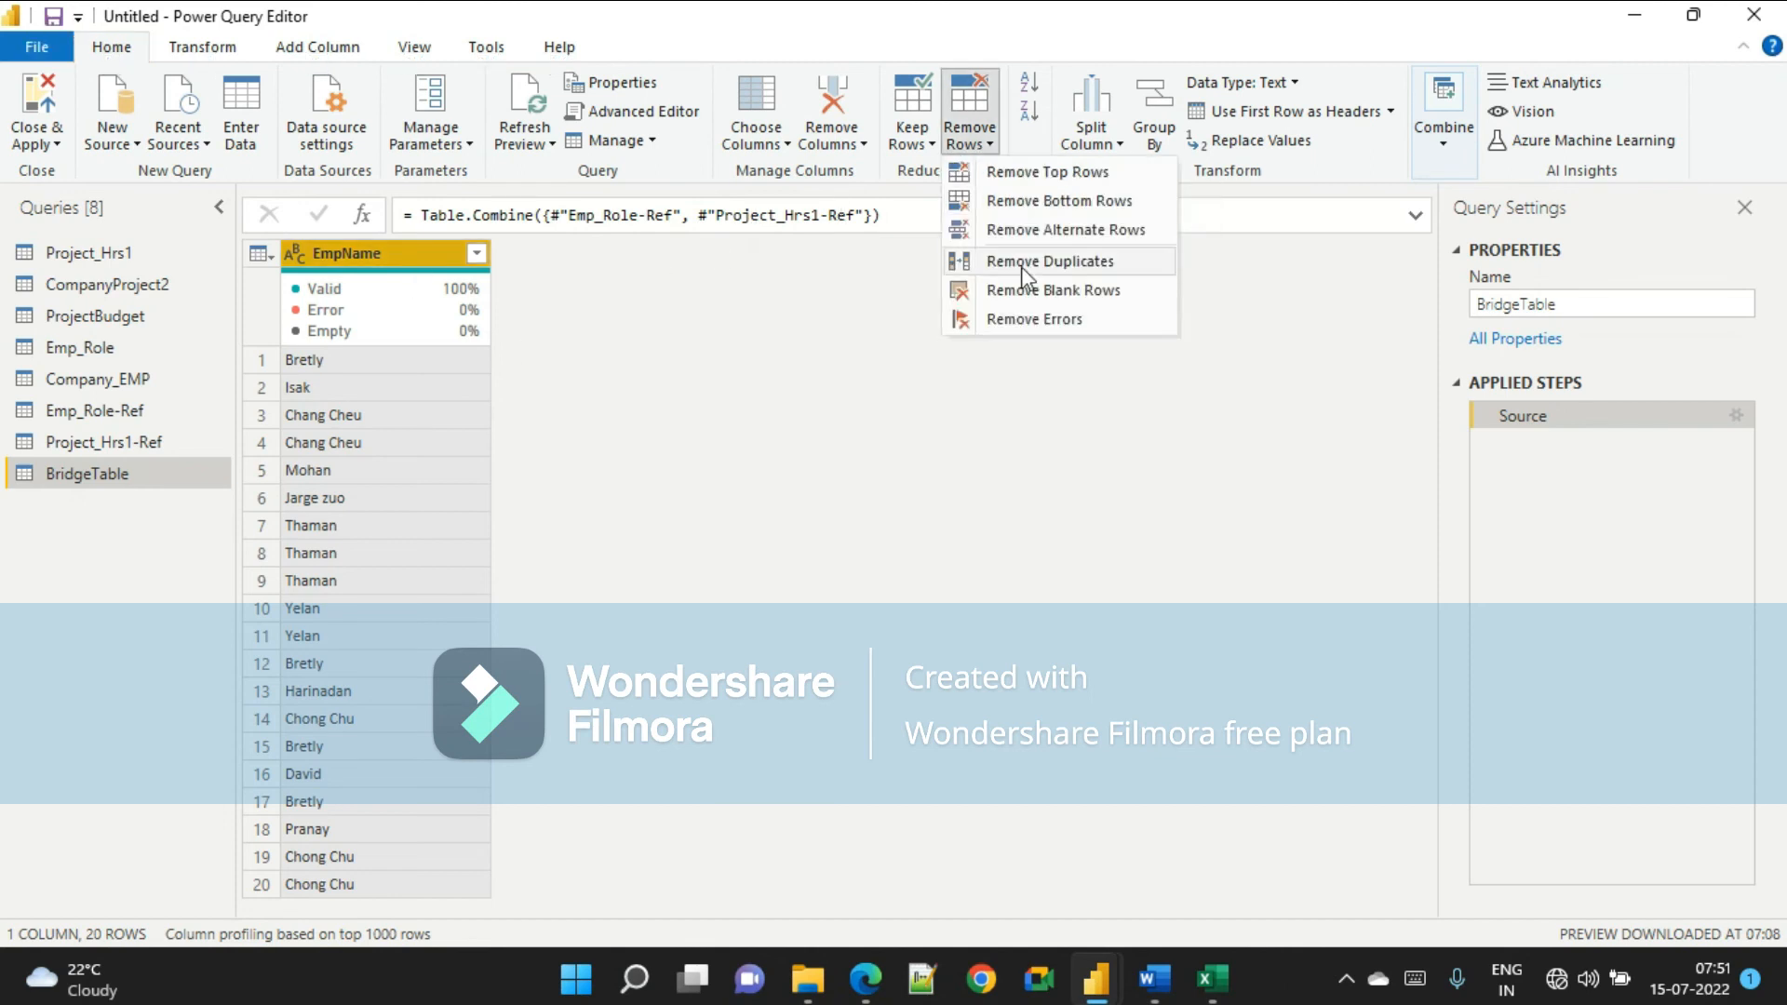
pyautogui.click(1058, 265)
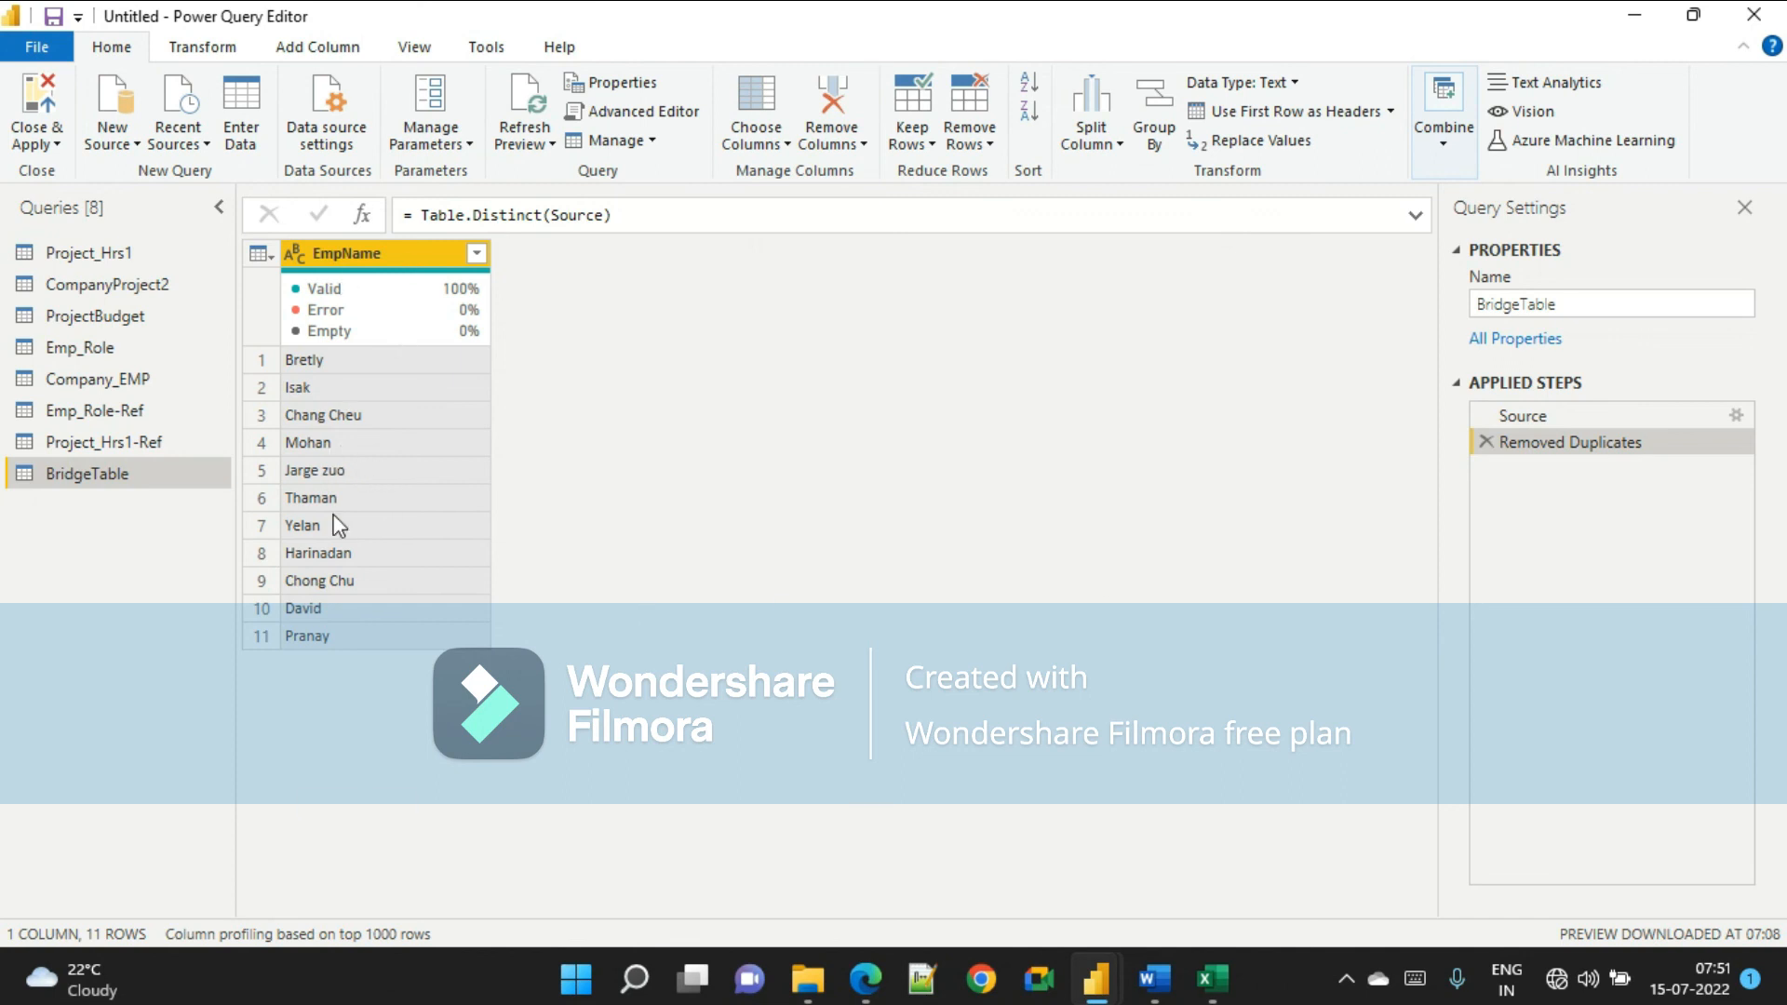
# Read through the document's next steps on the bridge table and loading it into the model.
pyautogui.hotkey('alt', 'Tab')
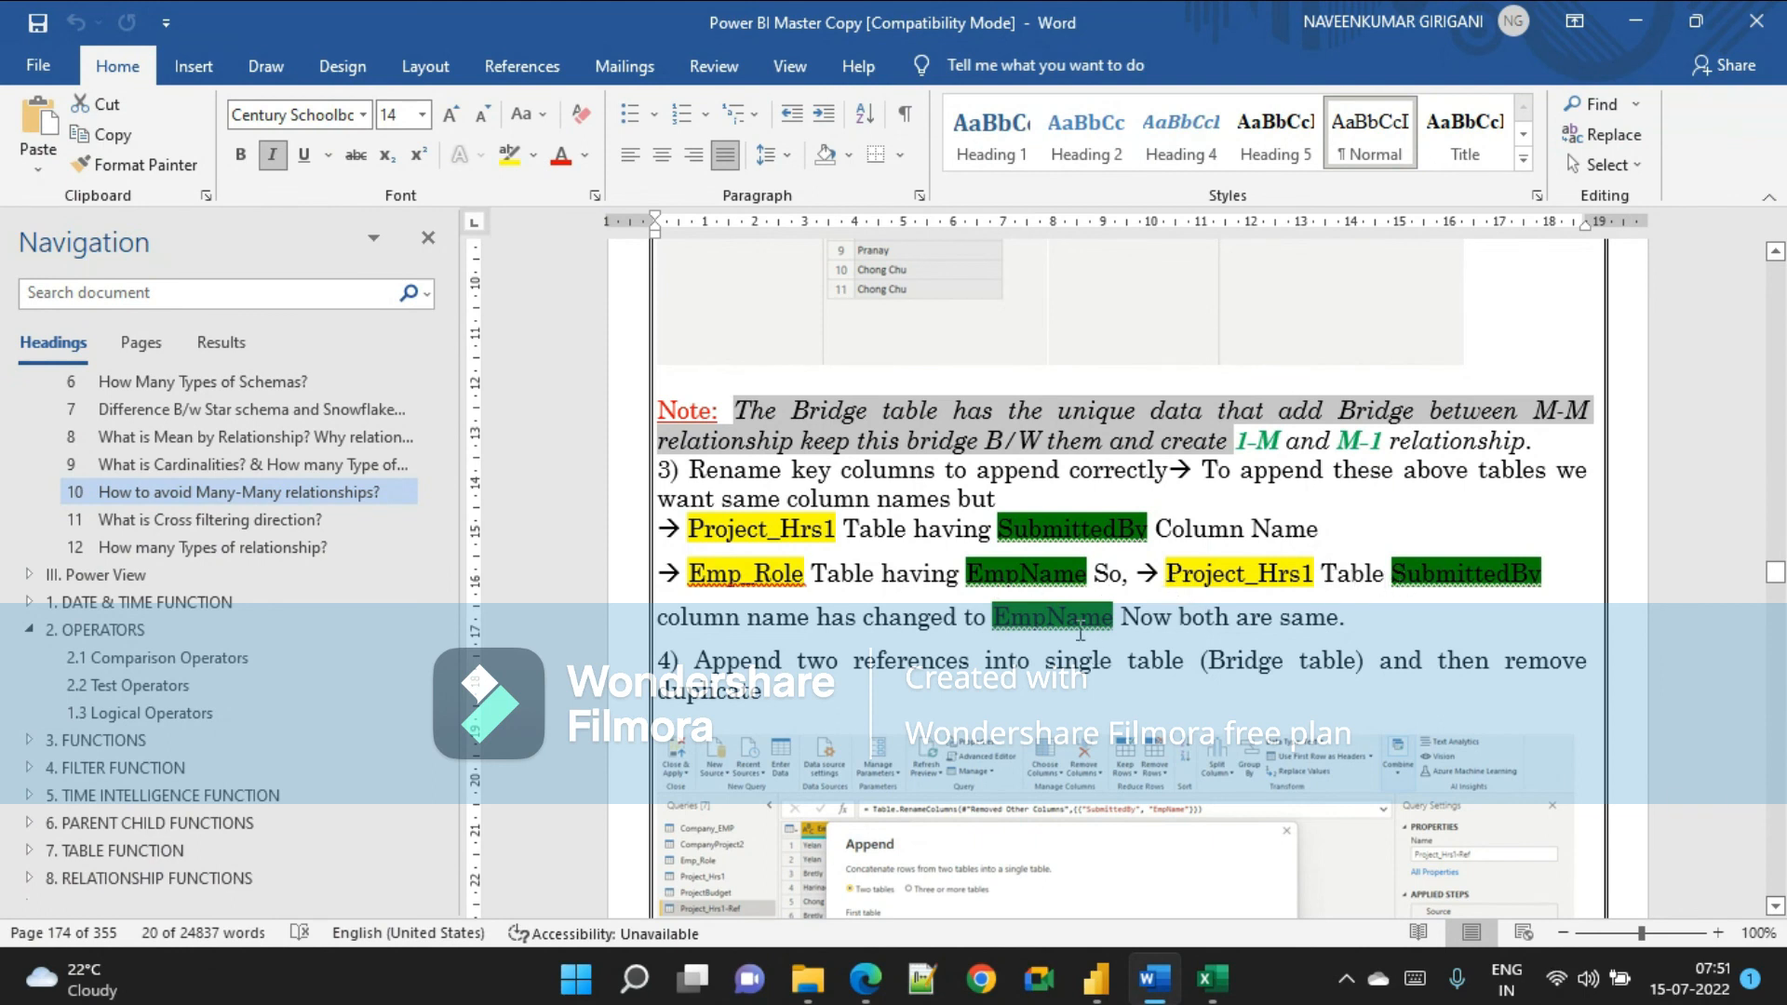
pyautogui.scroll(-3, 786, 583)
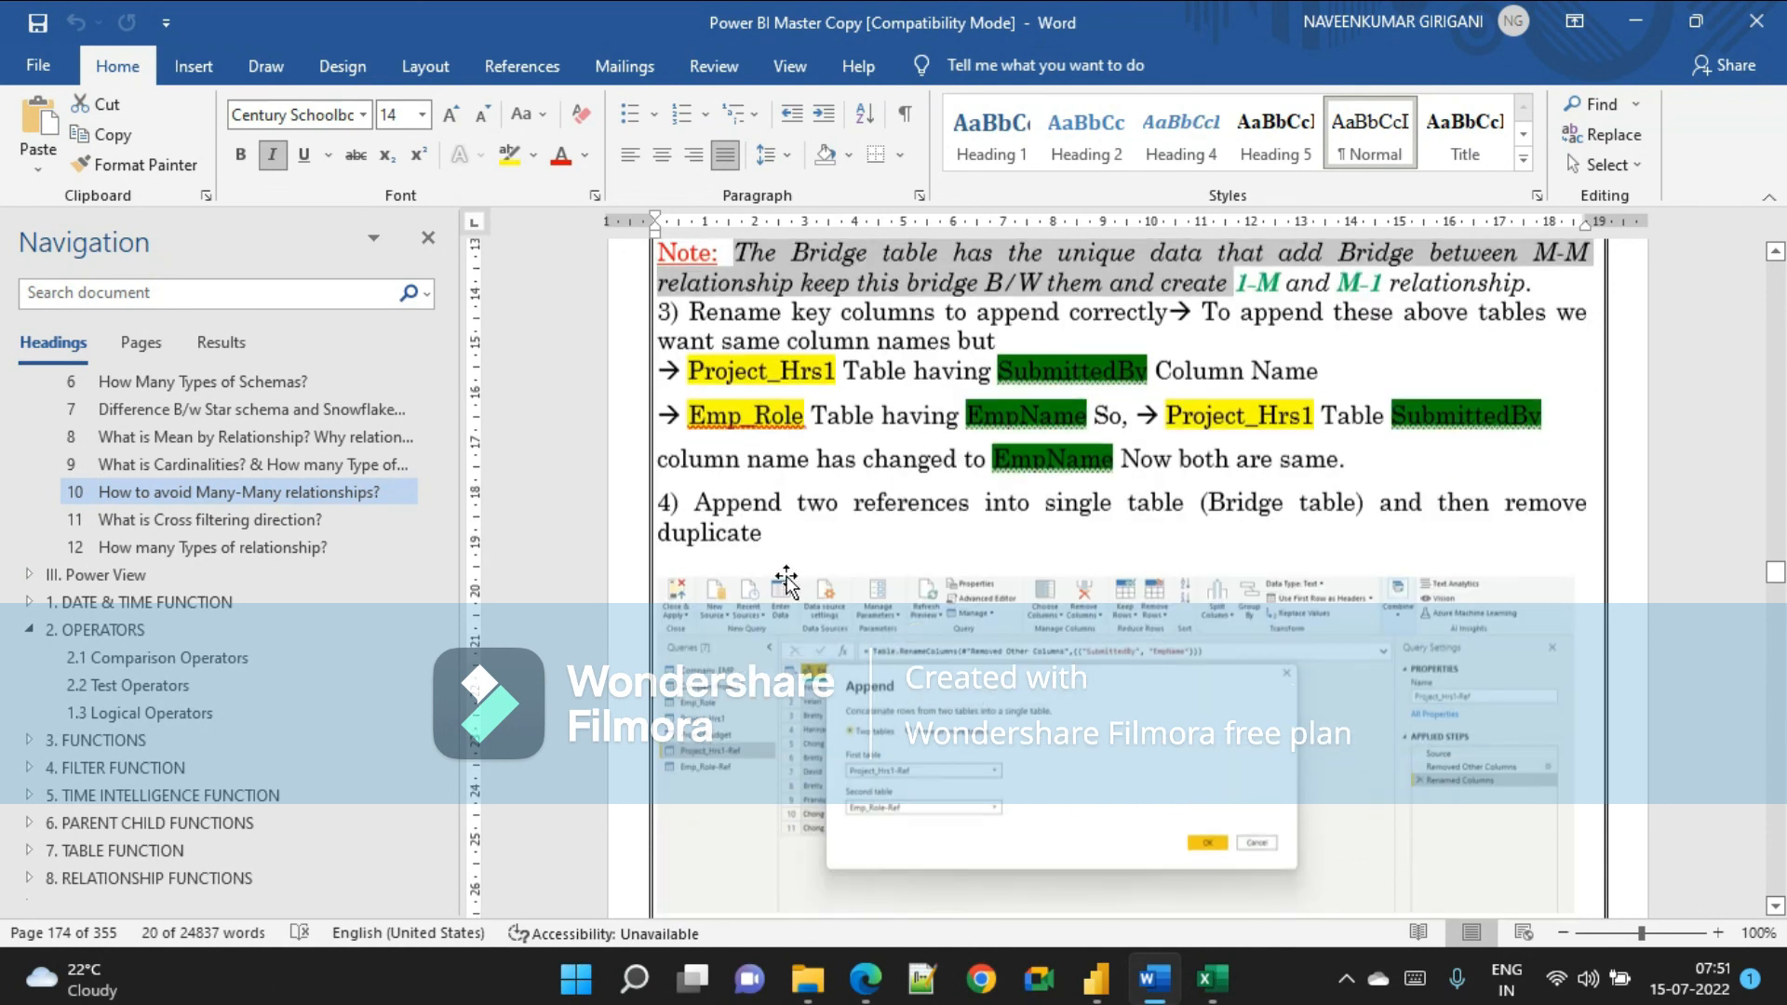
pyautogui.scroll(-10, 960, 503)
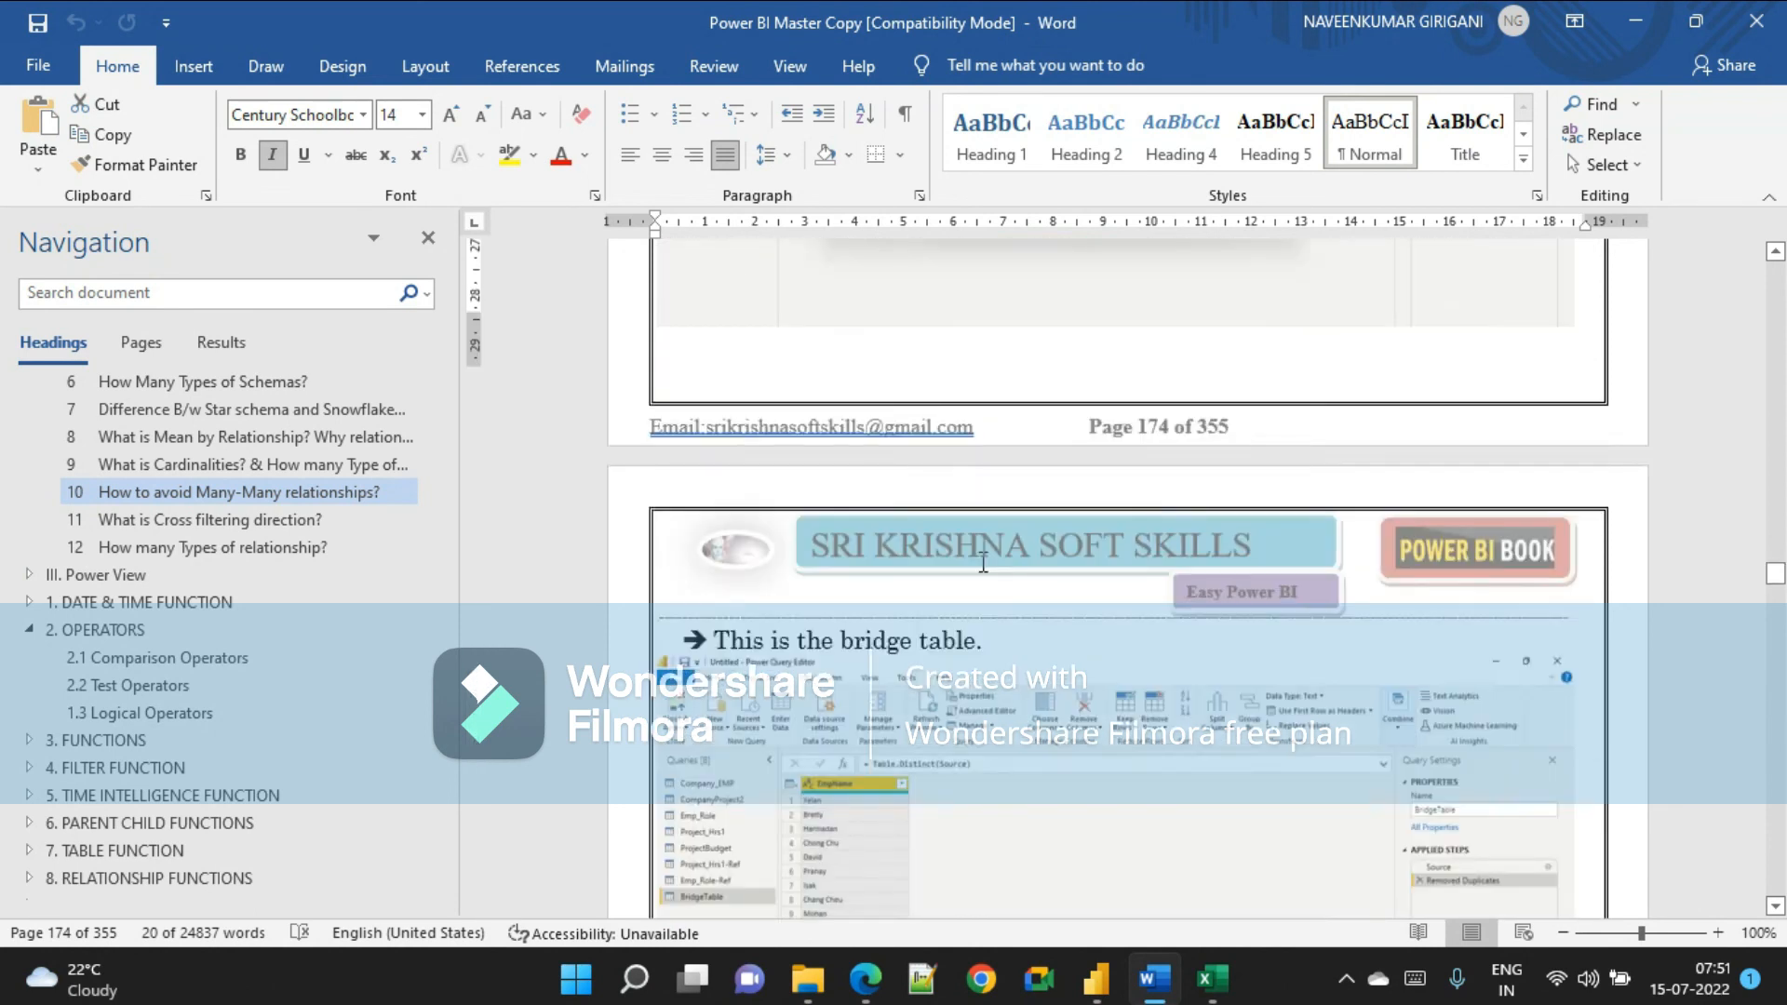
pyautogui.scroll(-1, 1023, 605)
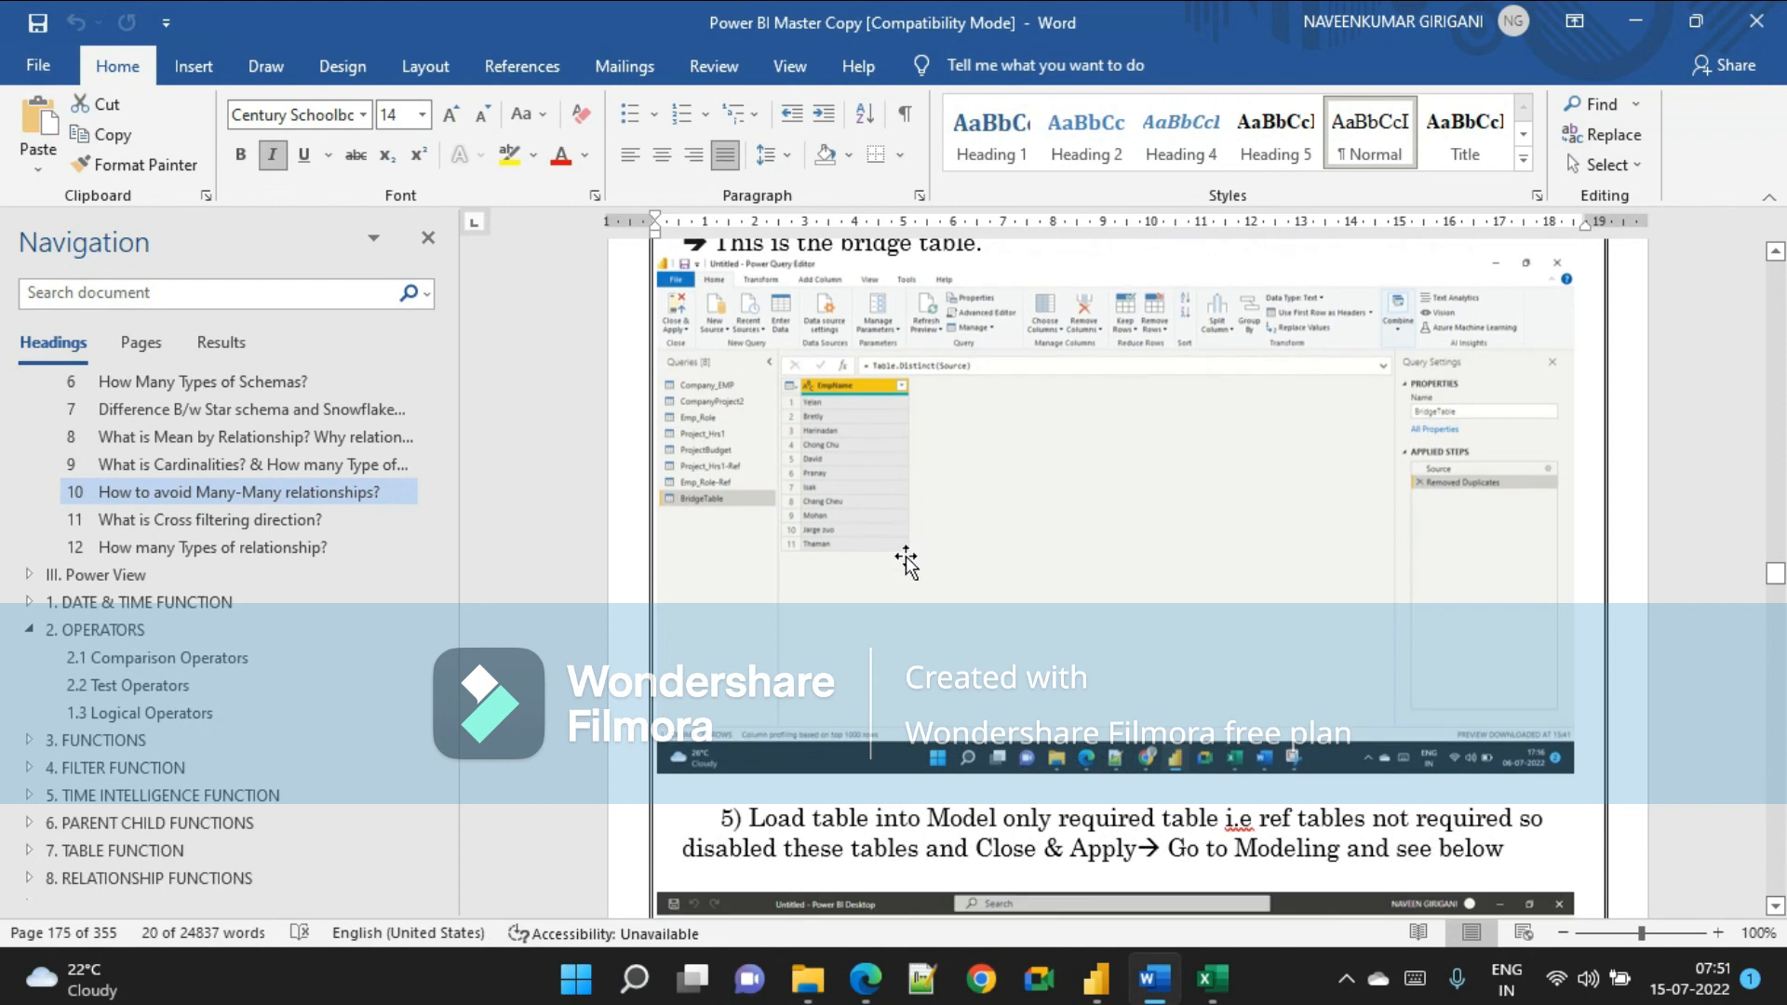
pyautogui.scroll(-4, 909, 558)
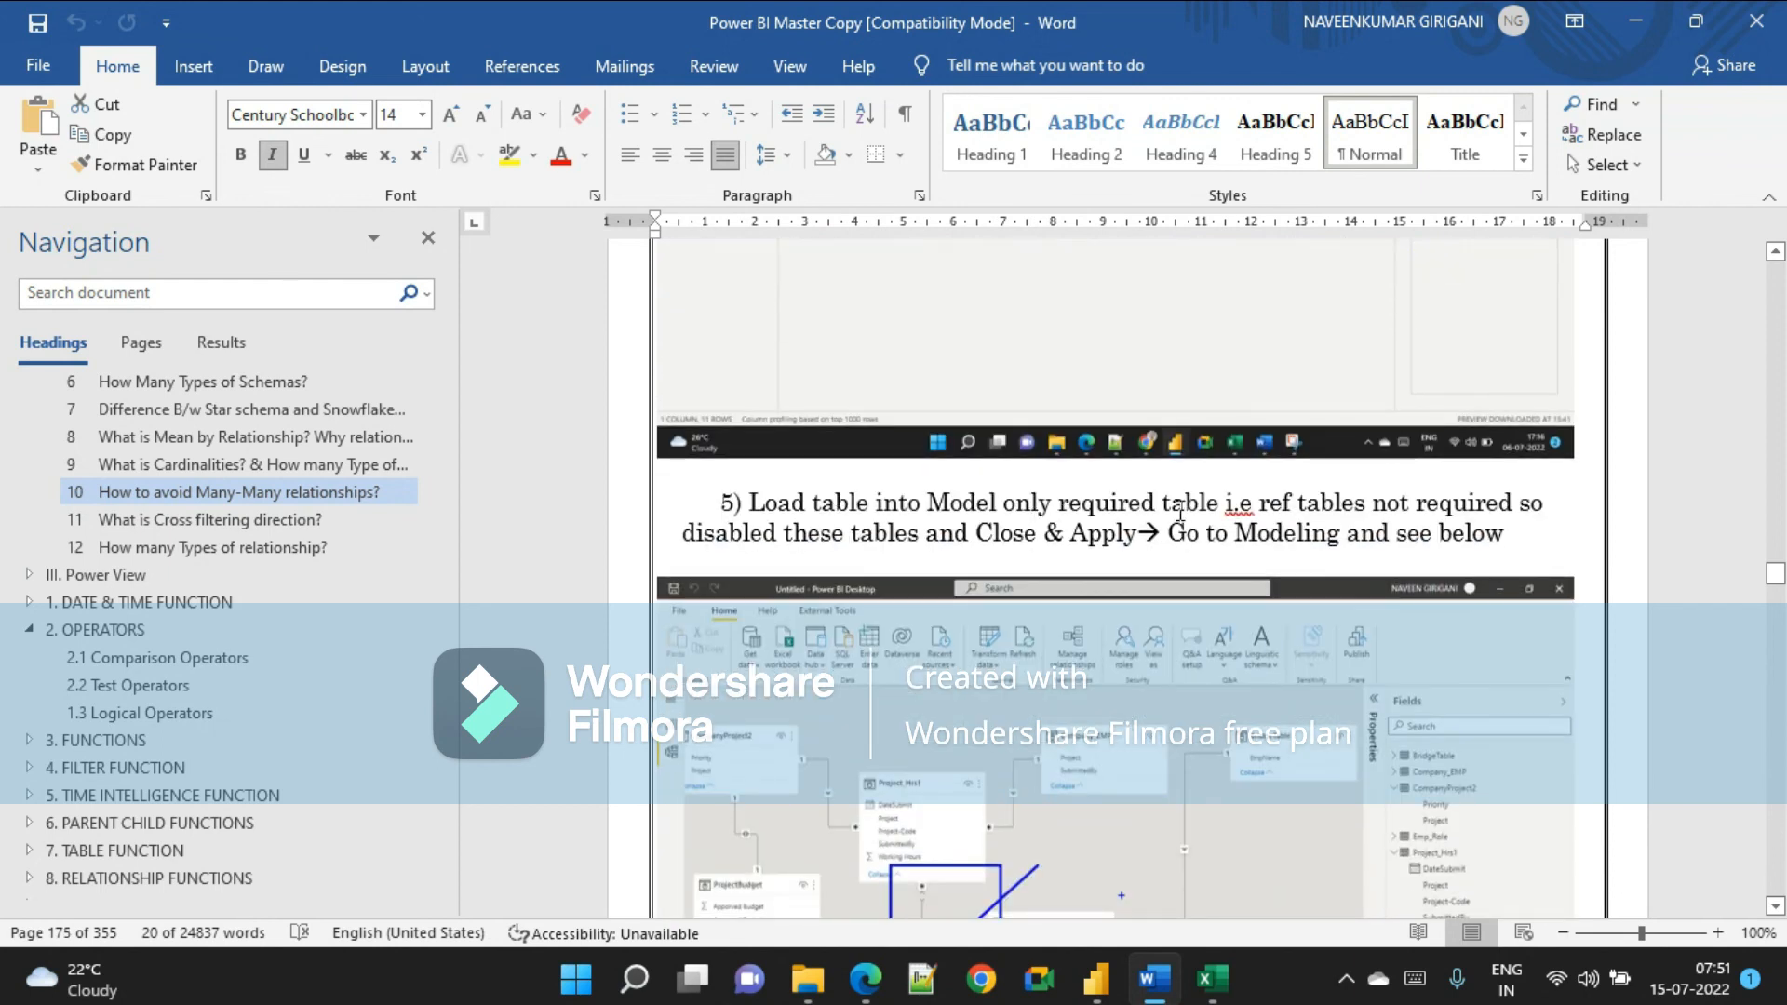
# Disable loading of the Emp_Role-Ref query into the model.
pyautogui.hotkey('alt', 'Tab')
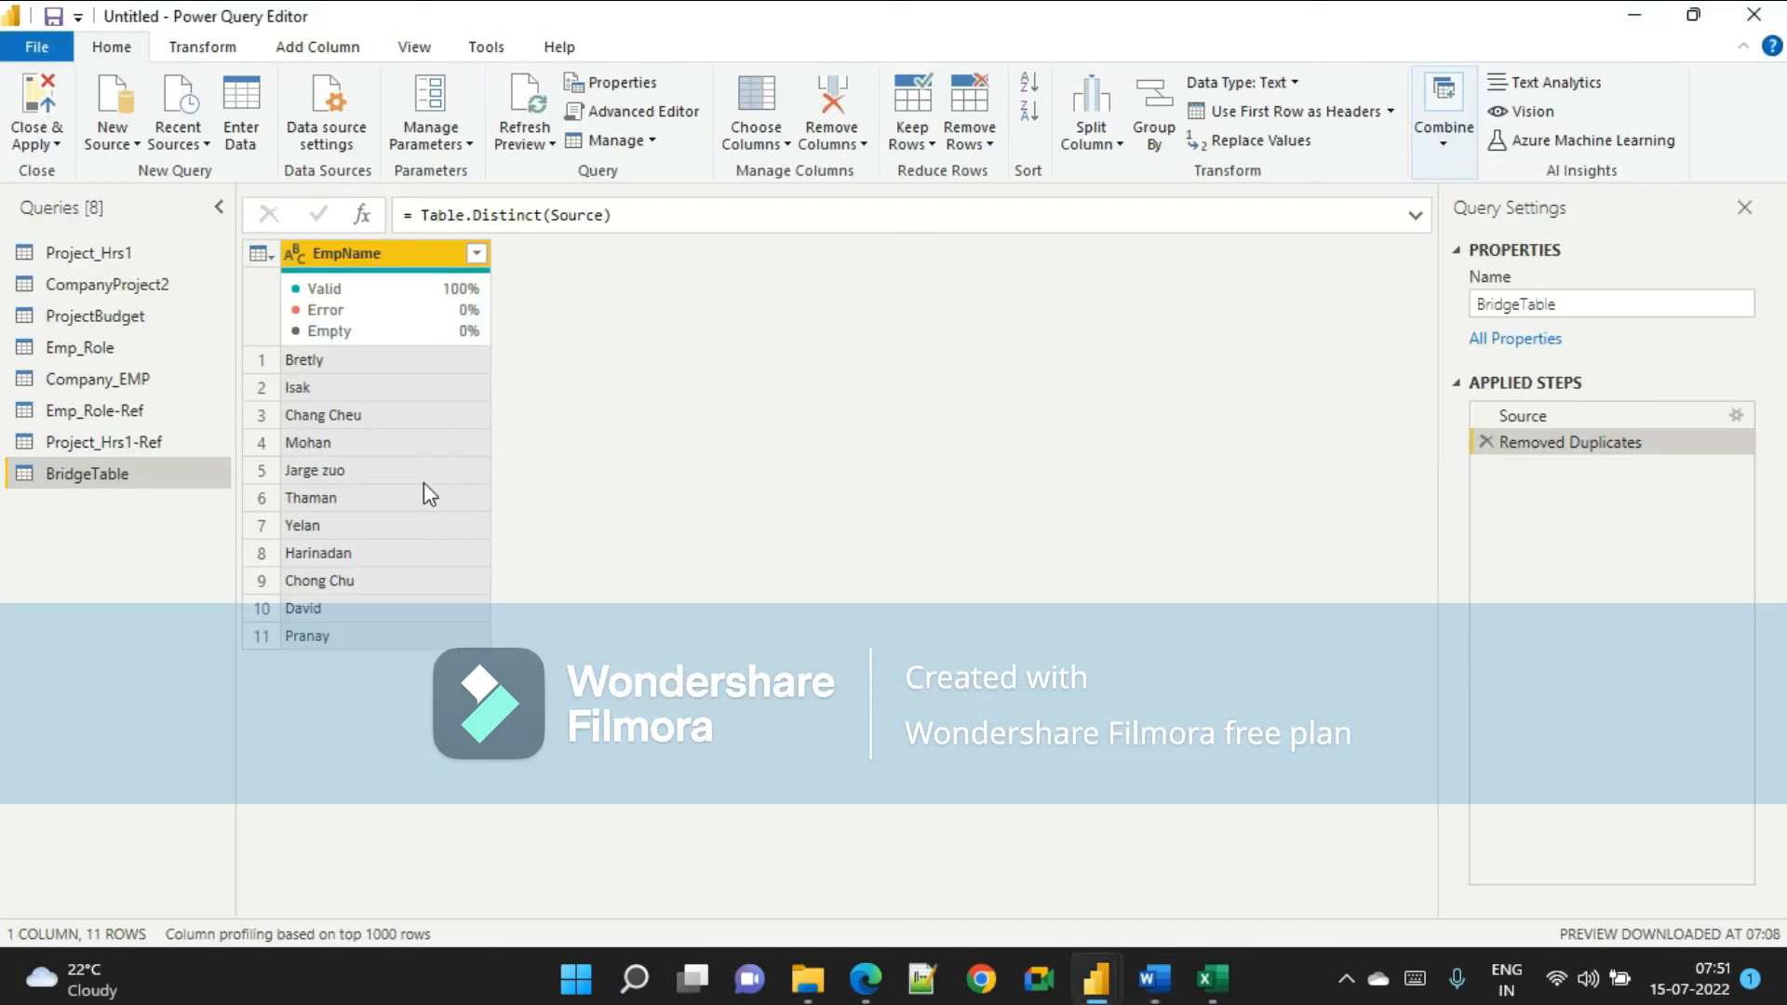
pyautogui.click(112, 421)
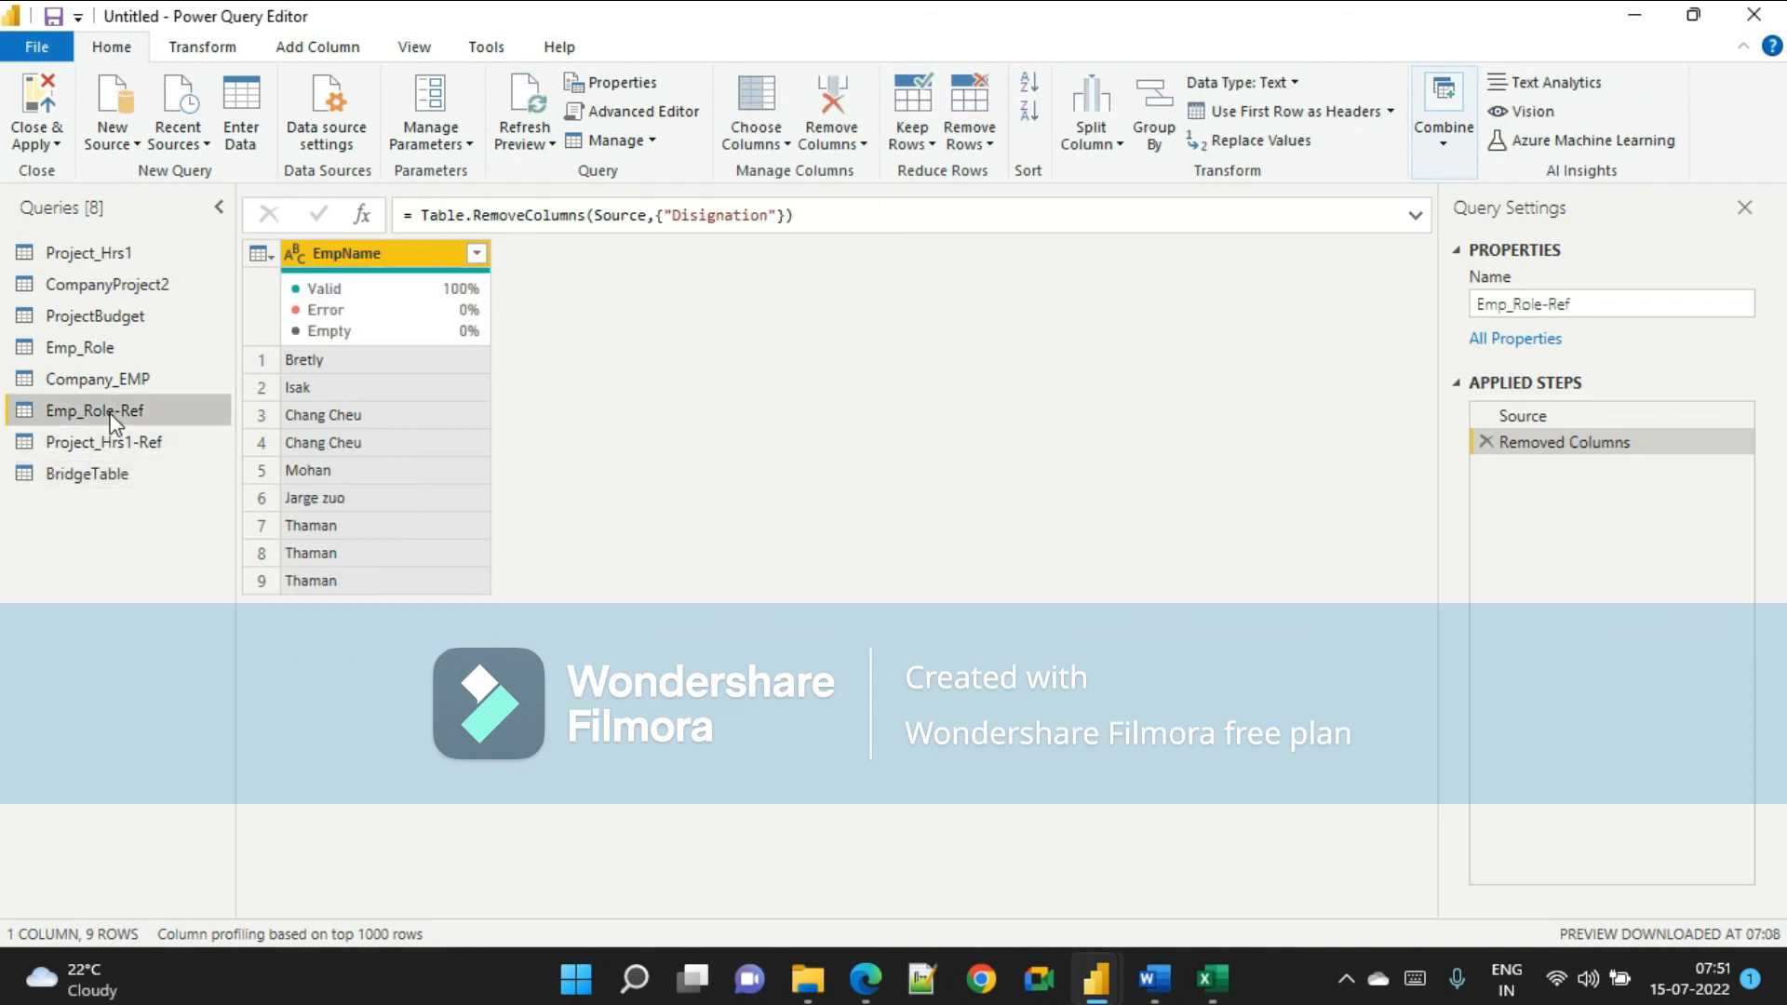
pyautogui.rightClick(113, 420)
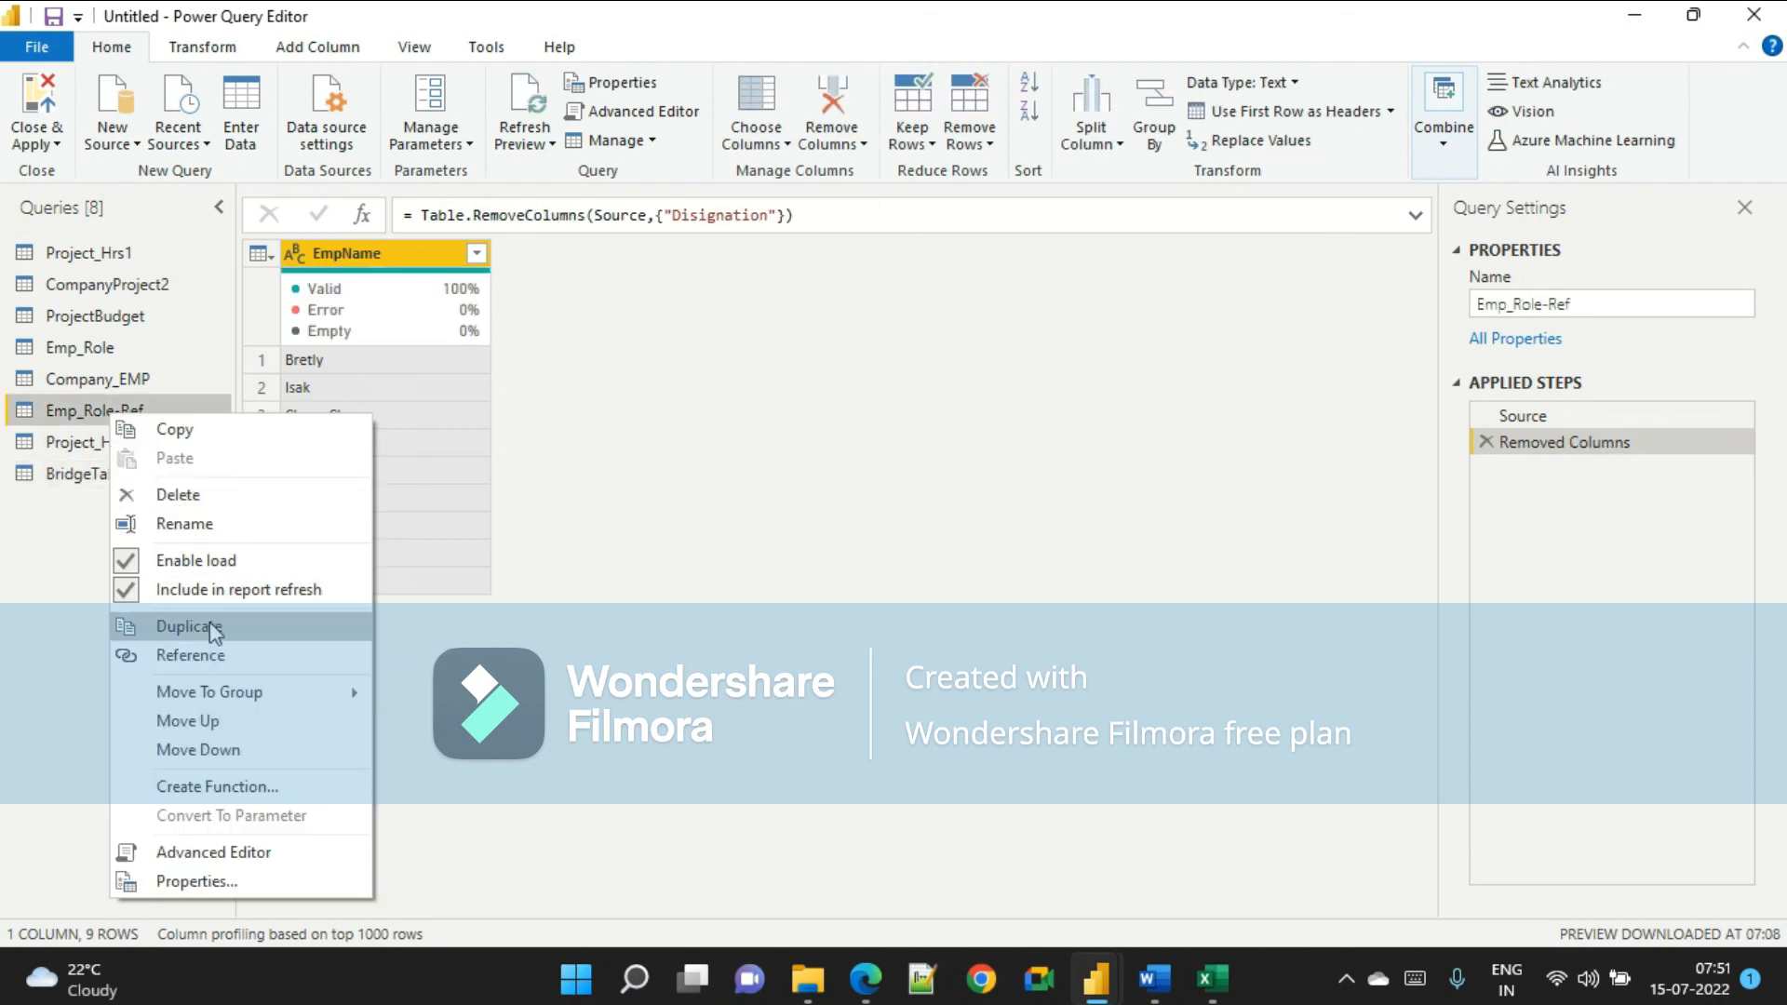
pyautogui.click(164, 558)
pyautogui.click(98, 445)
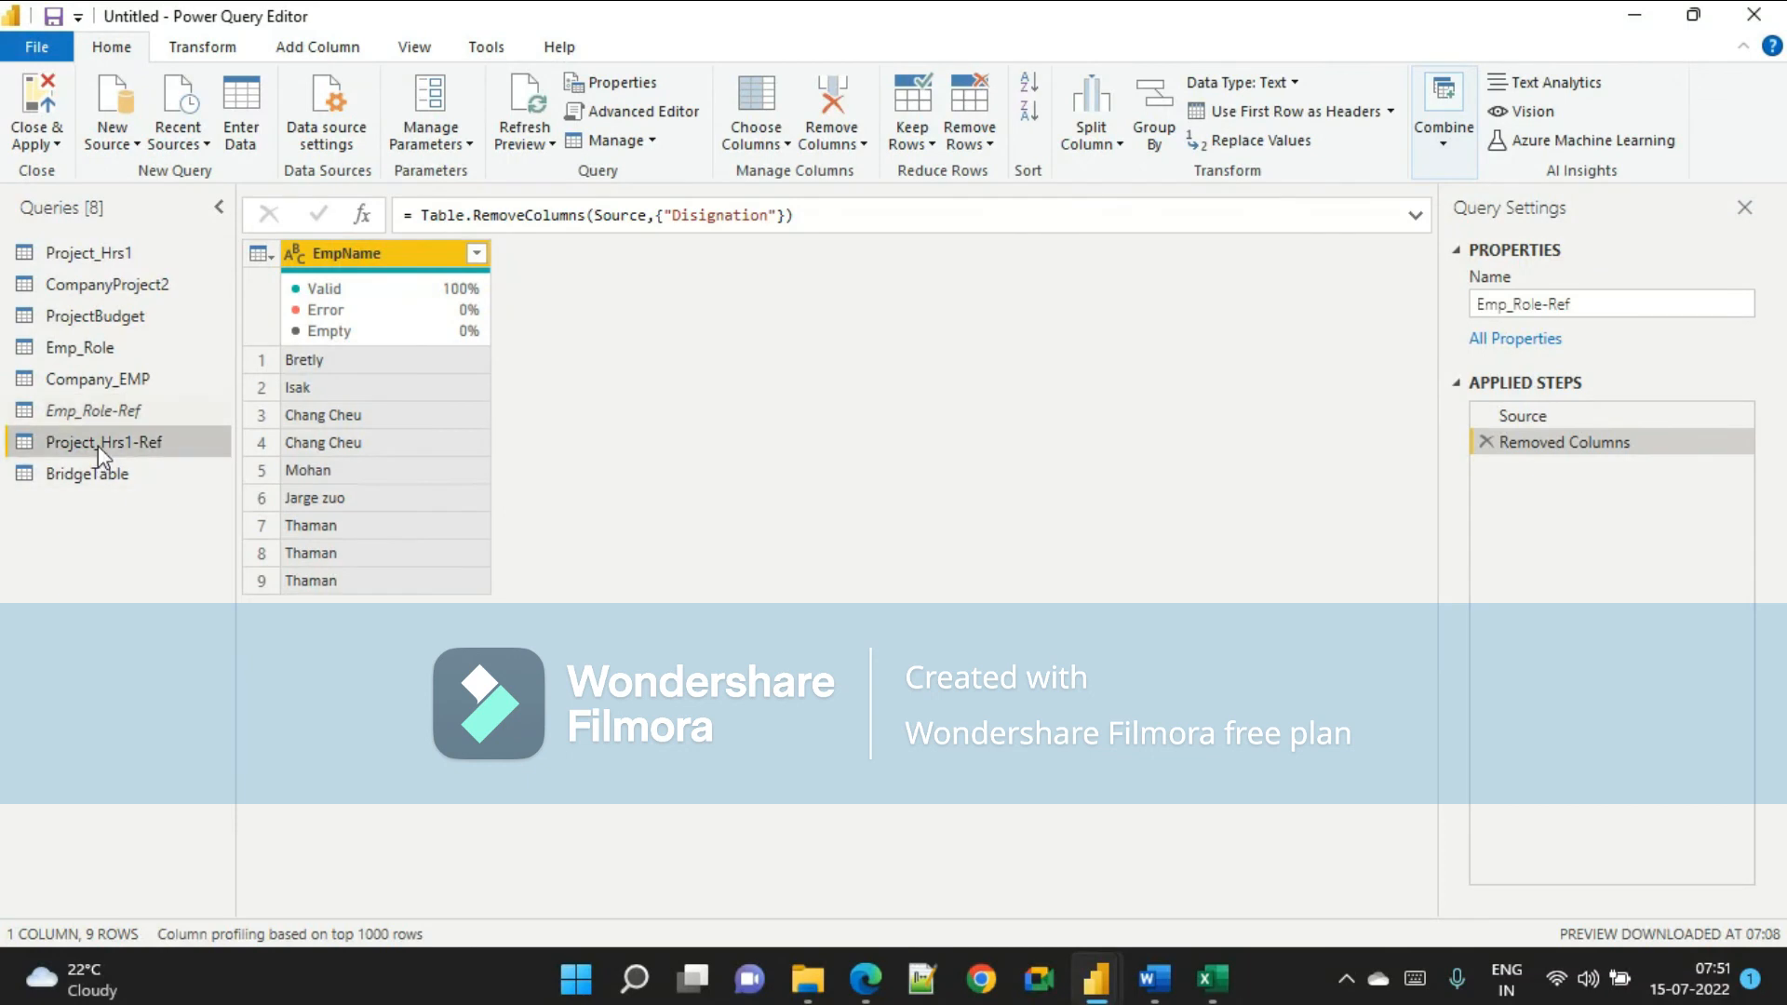
pyautogui.rightClick(97, 445)
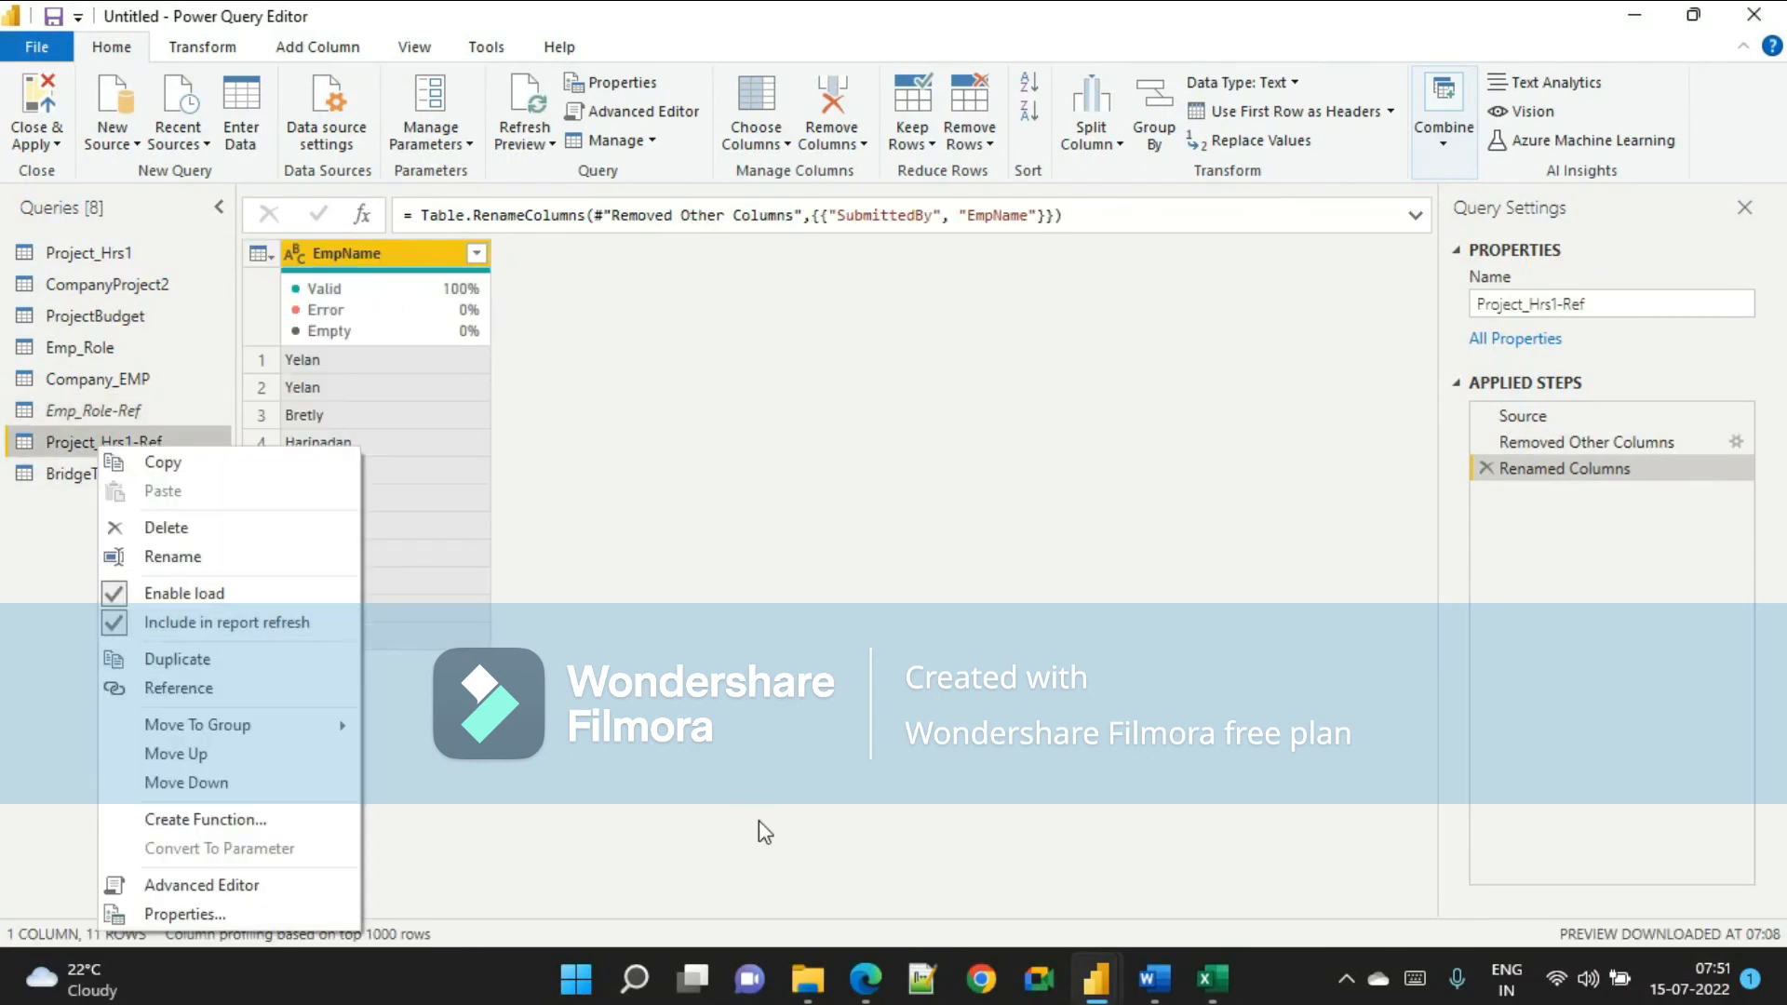
pyautogui.hotkey('alt', 'Tab')
# Switch to the Google Meet call, present the entire screen, and return to Power Query Editor.
pyautogui.moveTo(862, 986)
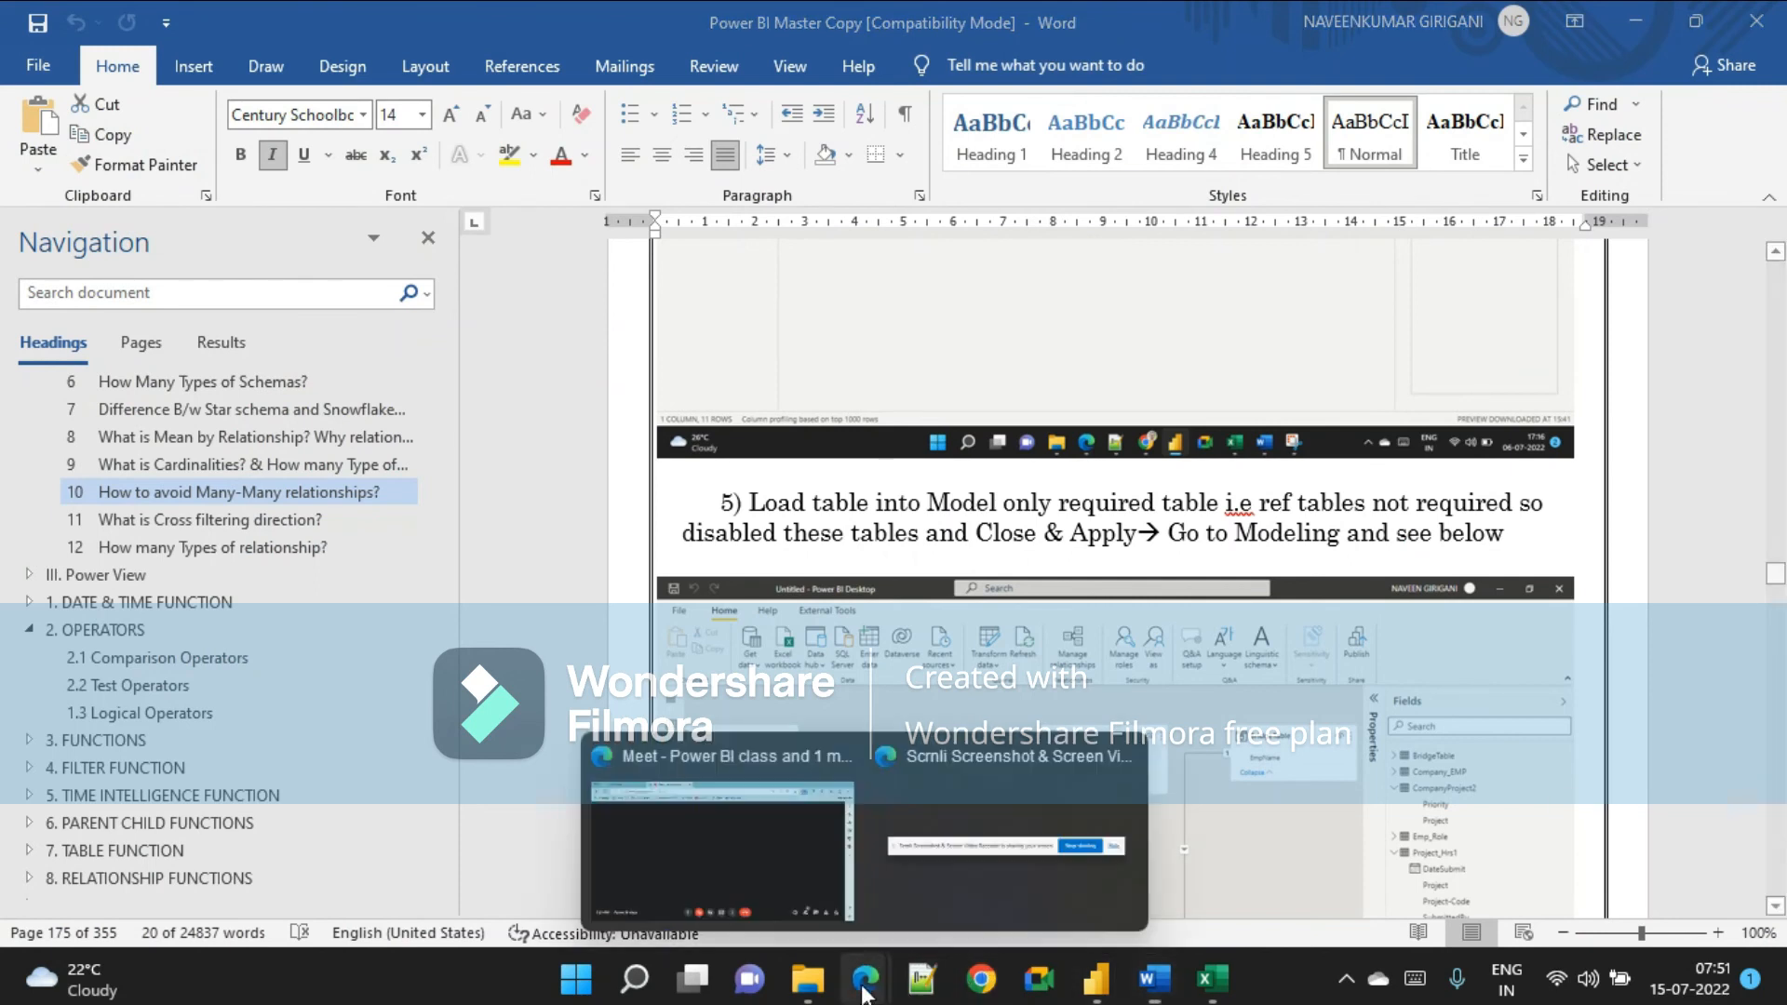
pyautogui.click(726, 838)
pyautogui.click(885, 889)
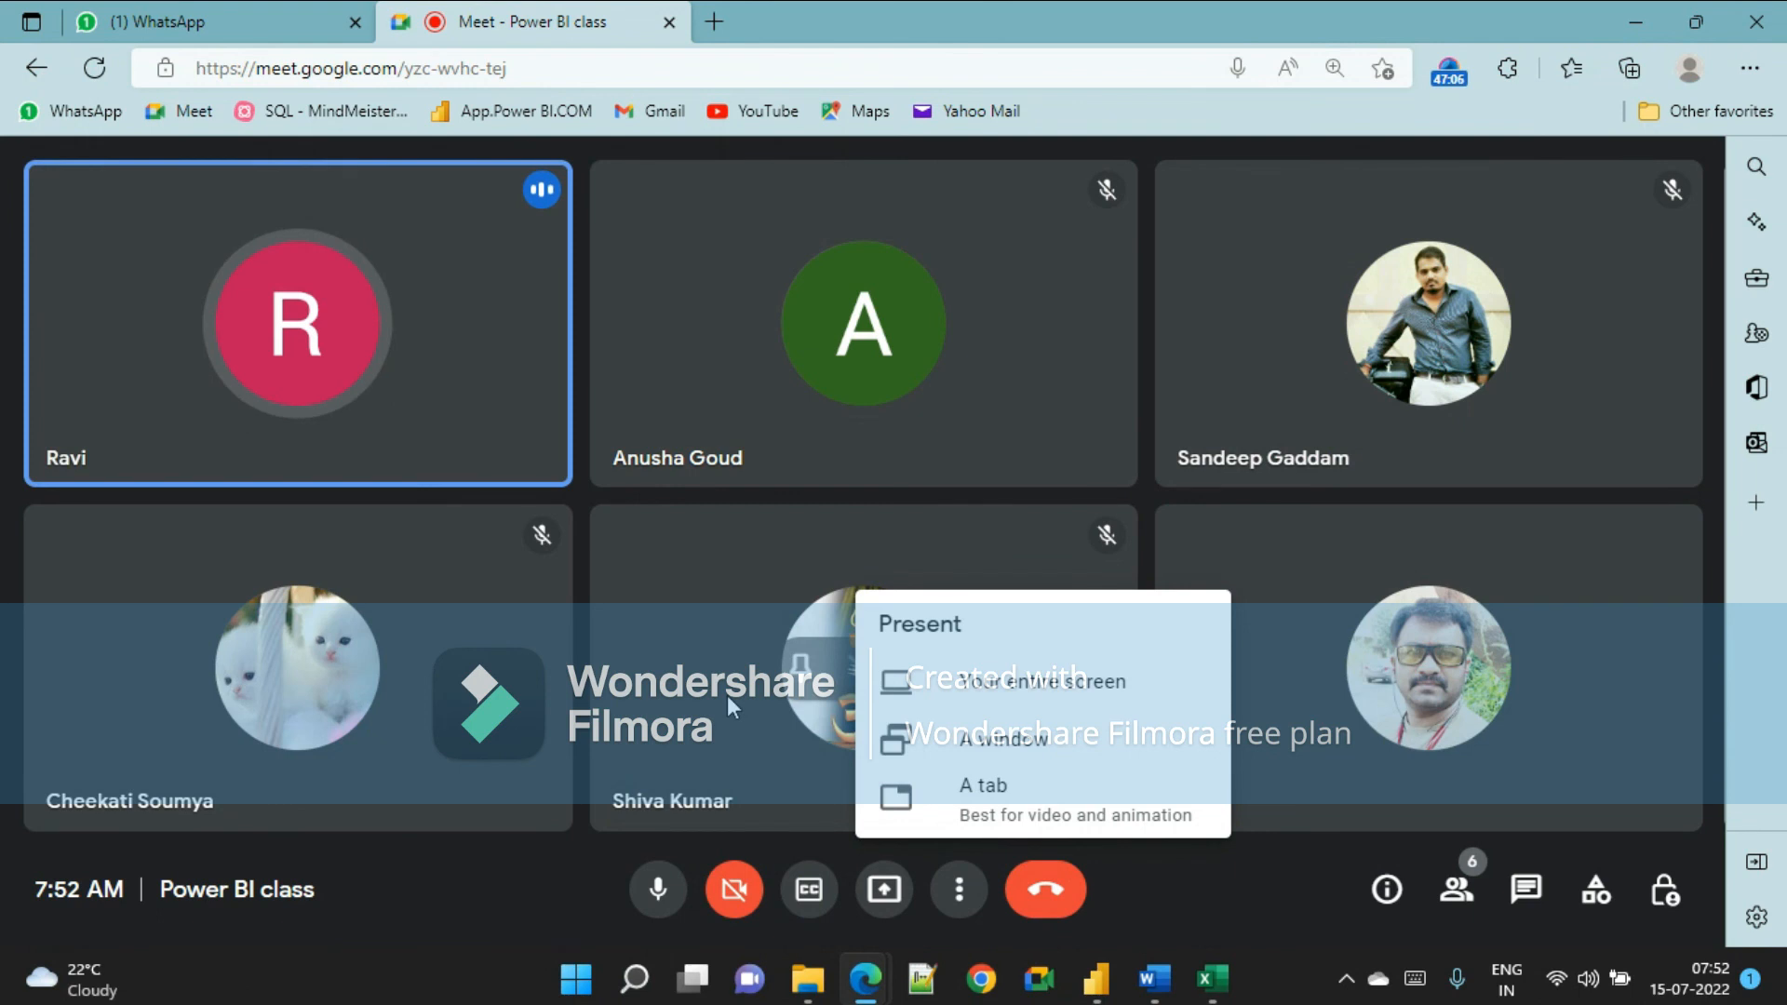
pyautogui.click(1002, 683)
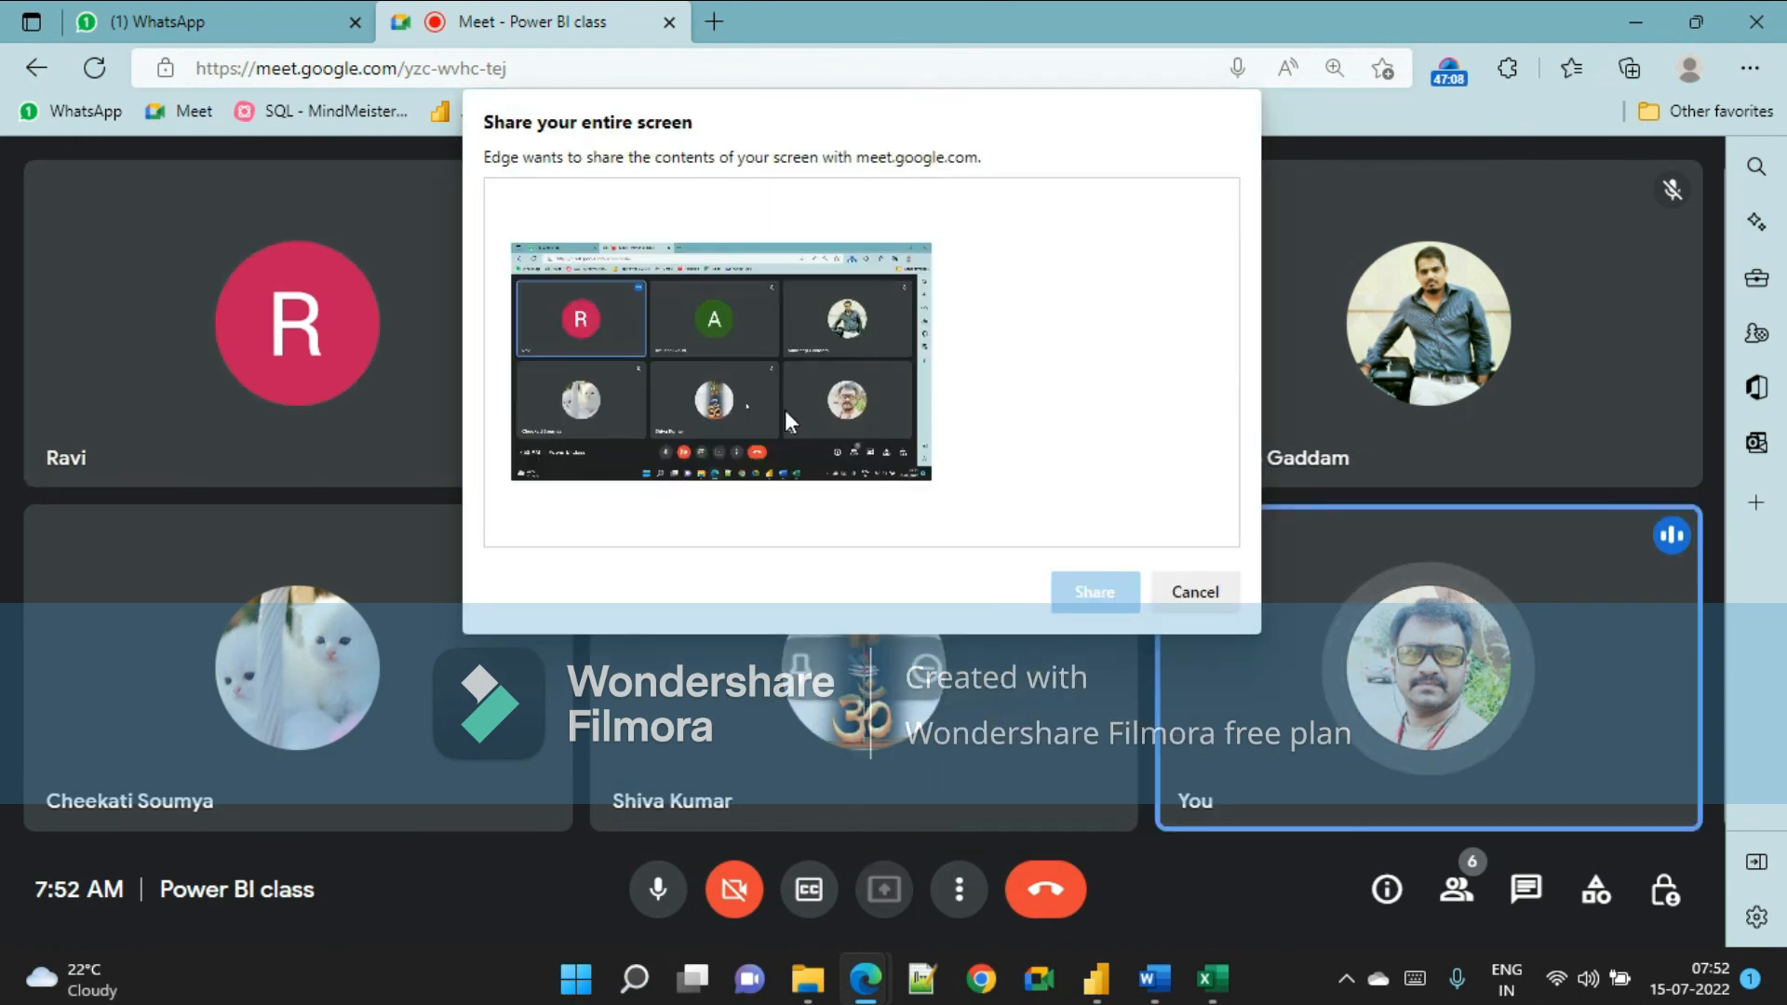
pyautogui.click(1090, 586)
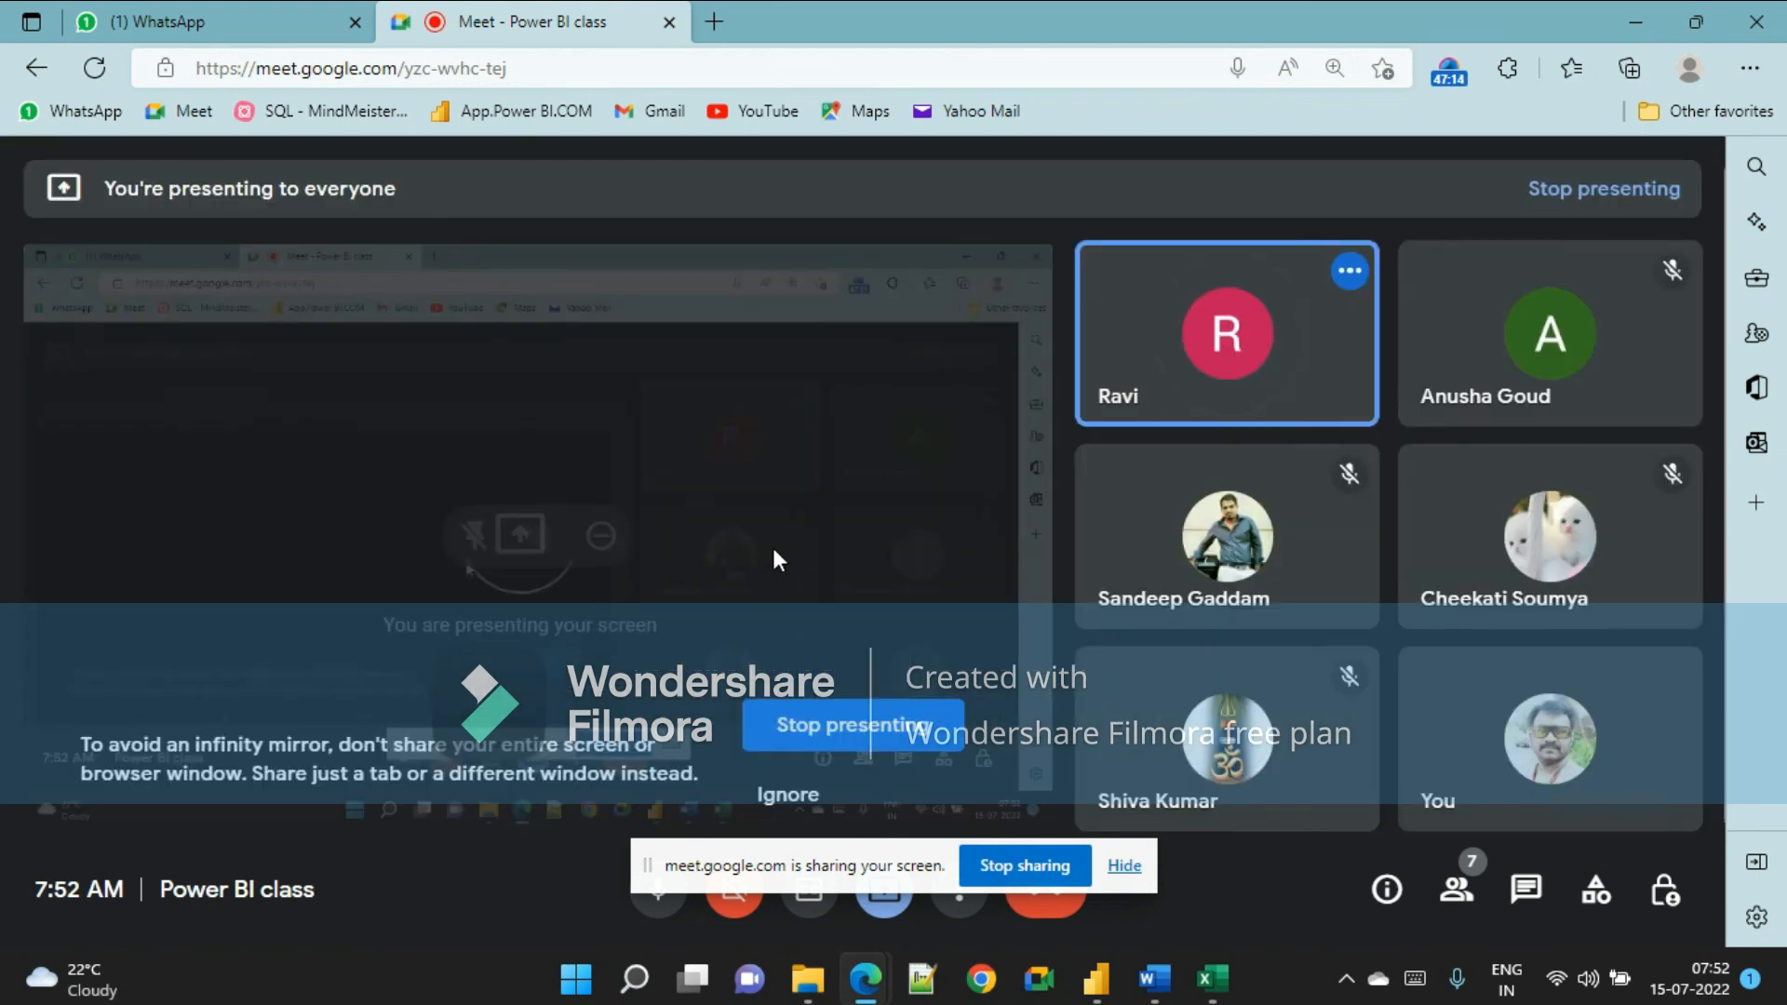
pyautogui.moveTo(1098, 973)
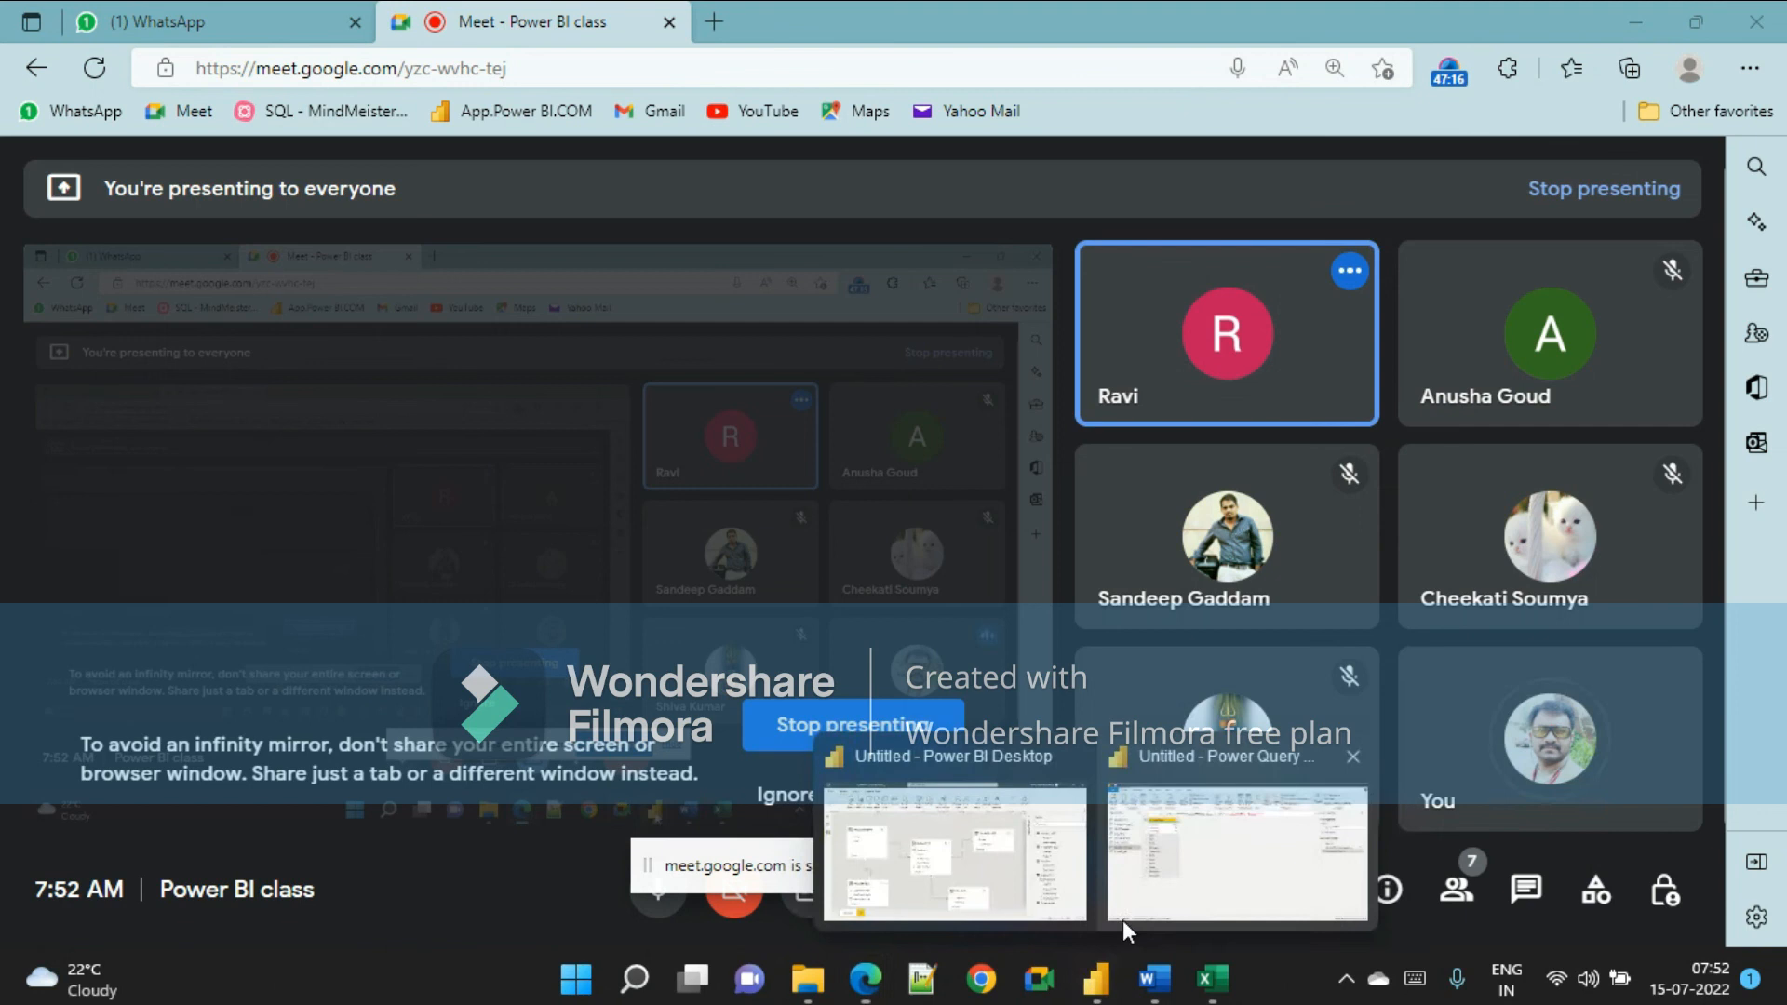
pyautogui.click(1127, 912)
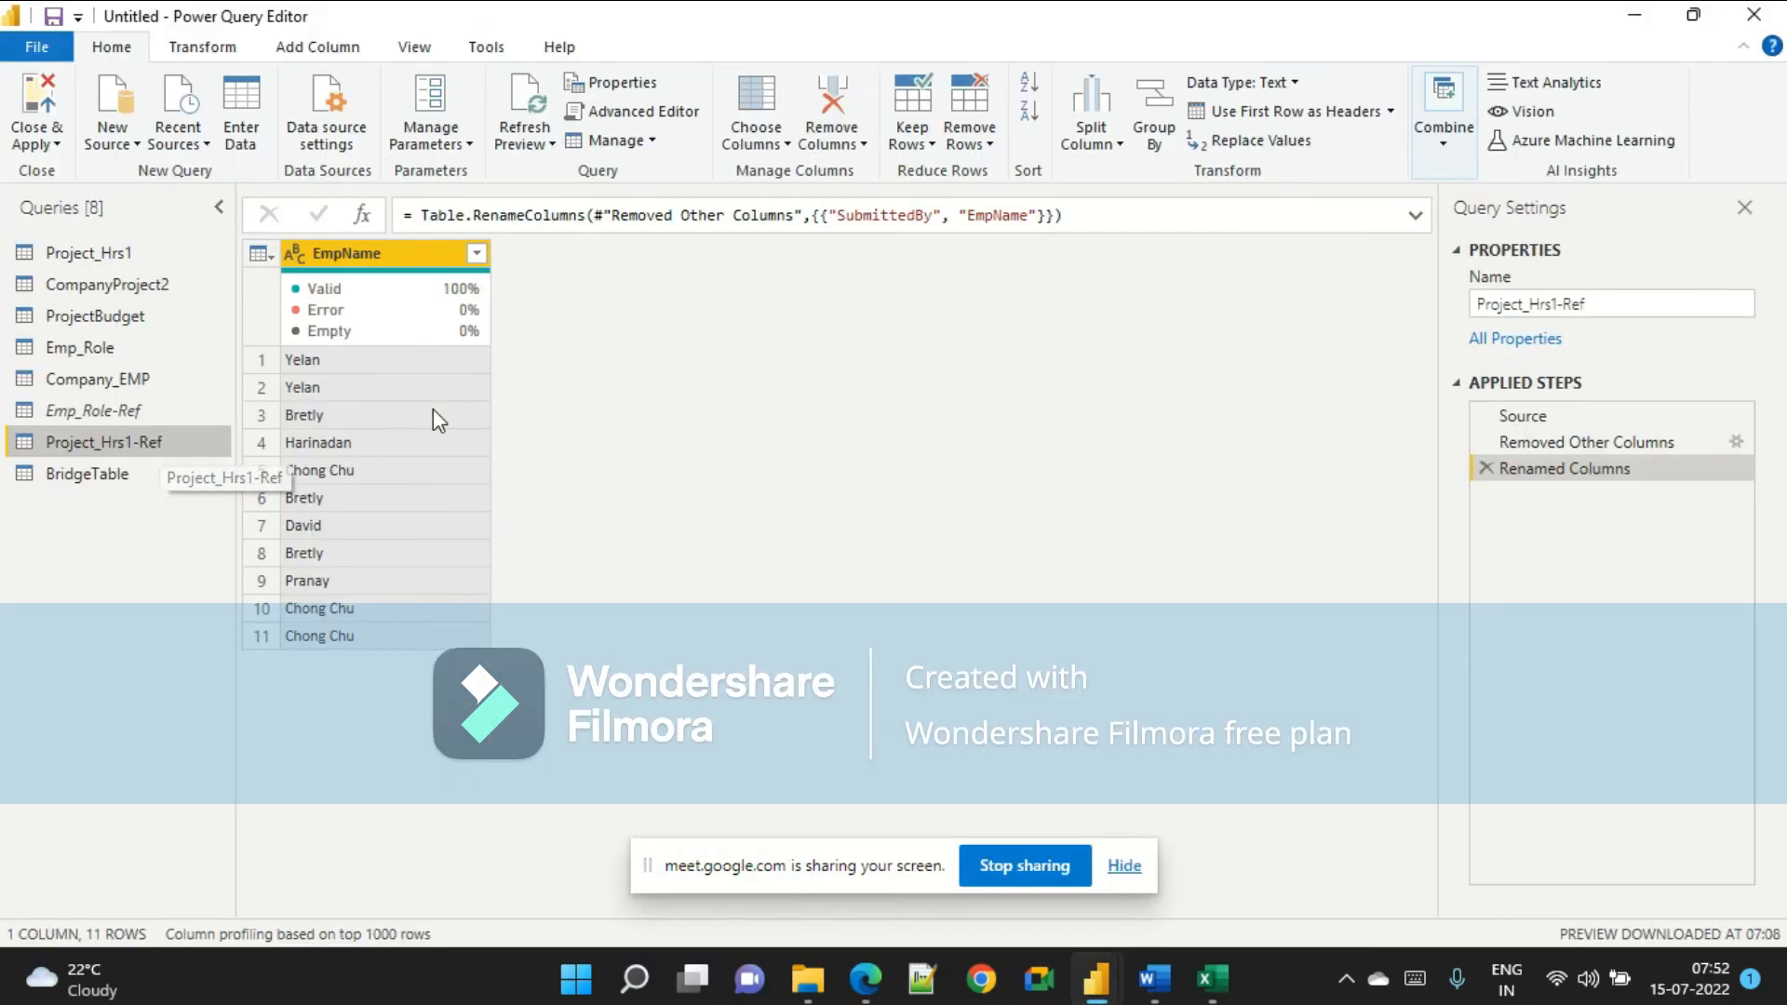
# Compare the Emp_Role-Ref and Project_Hrs1-Ref queries by switching between them.
pyautogui.click(98, 414)
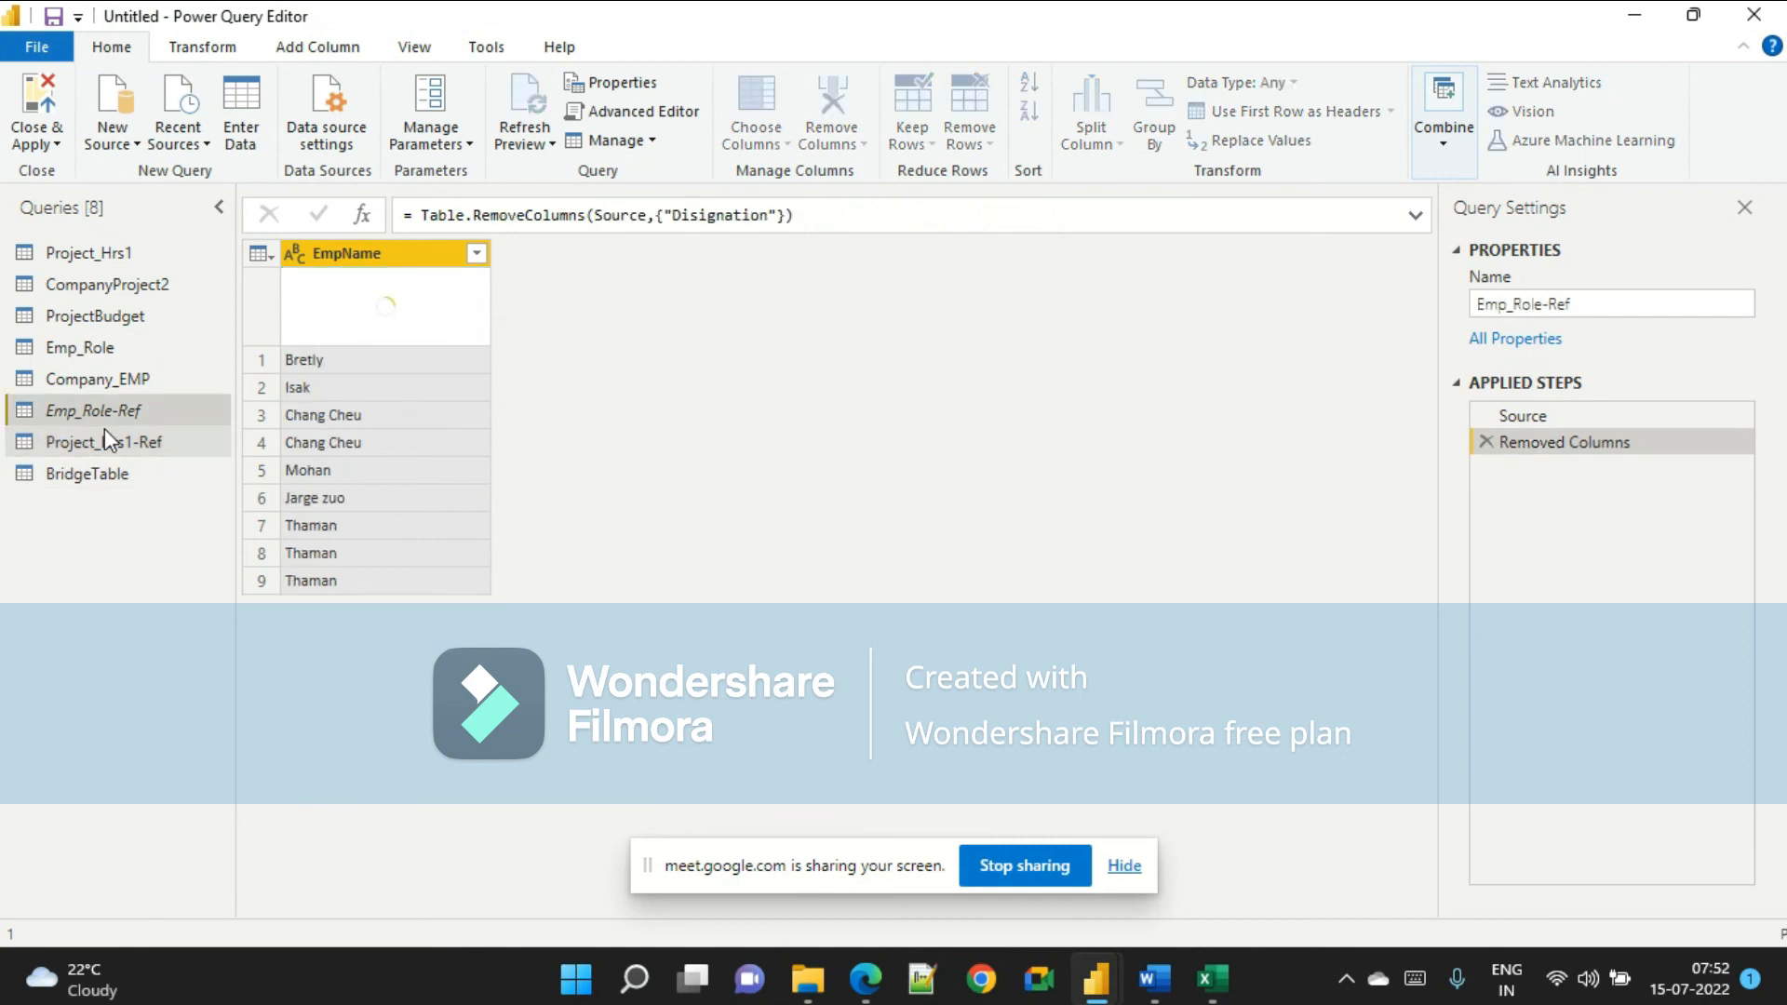
pyautogui.click(106, 438)
pyautogui.click(135, 416)
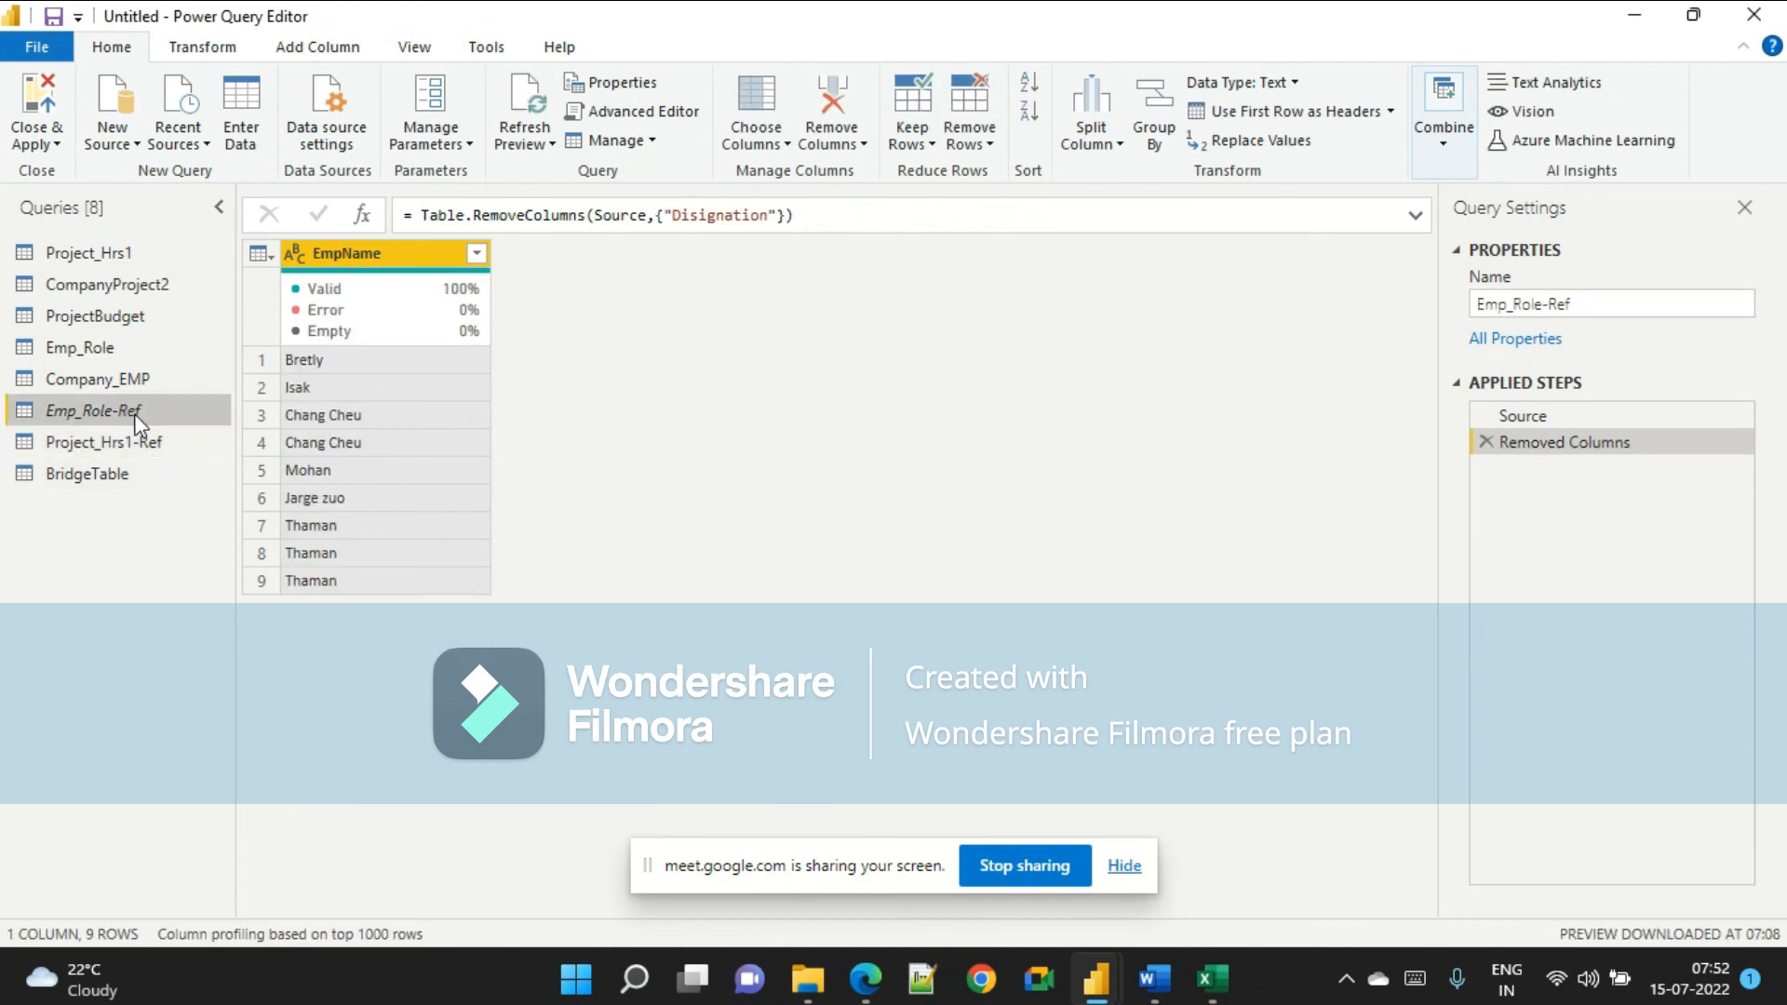
pyautogui.click(130, 444)
pyautogui.press('Up')
pyautogui.click(116, 445)
pyautogui.click(127, 410)
pyautogui.click(120, 445)
pyautogui.press('Up')
pyautogui.click(121, 437)
pyautogui.press('Up')
pyautogui.press('Down')
pyautogui.click(118, 412)
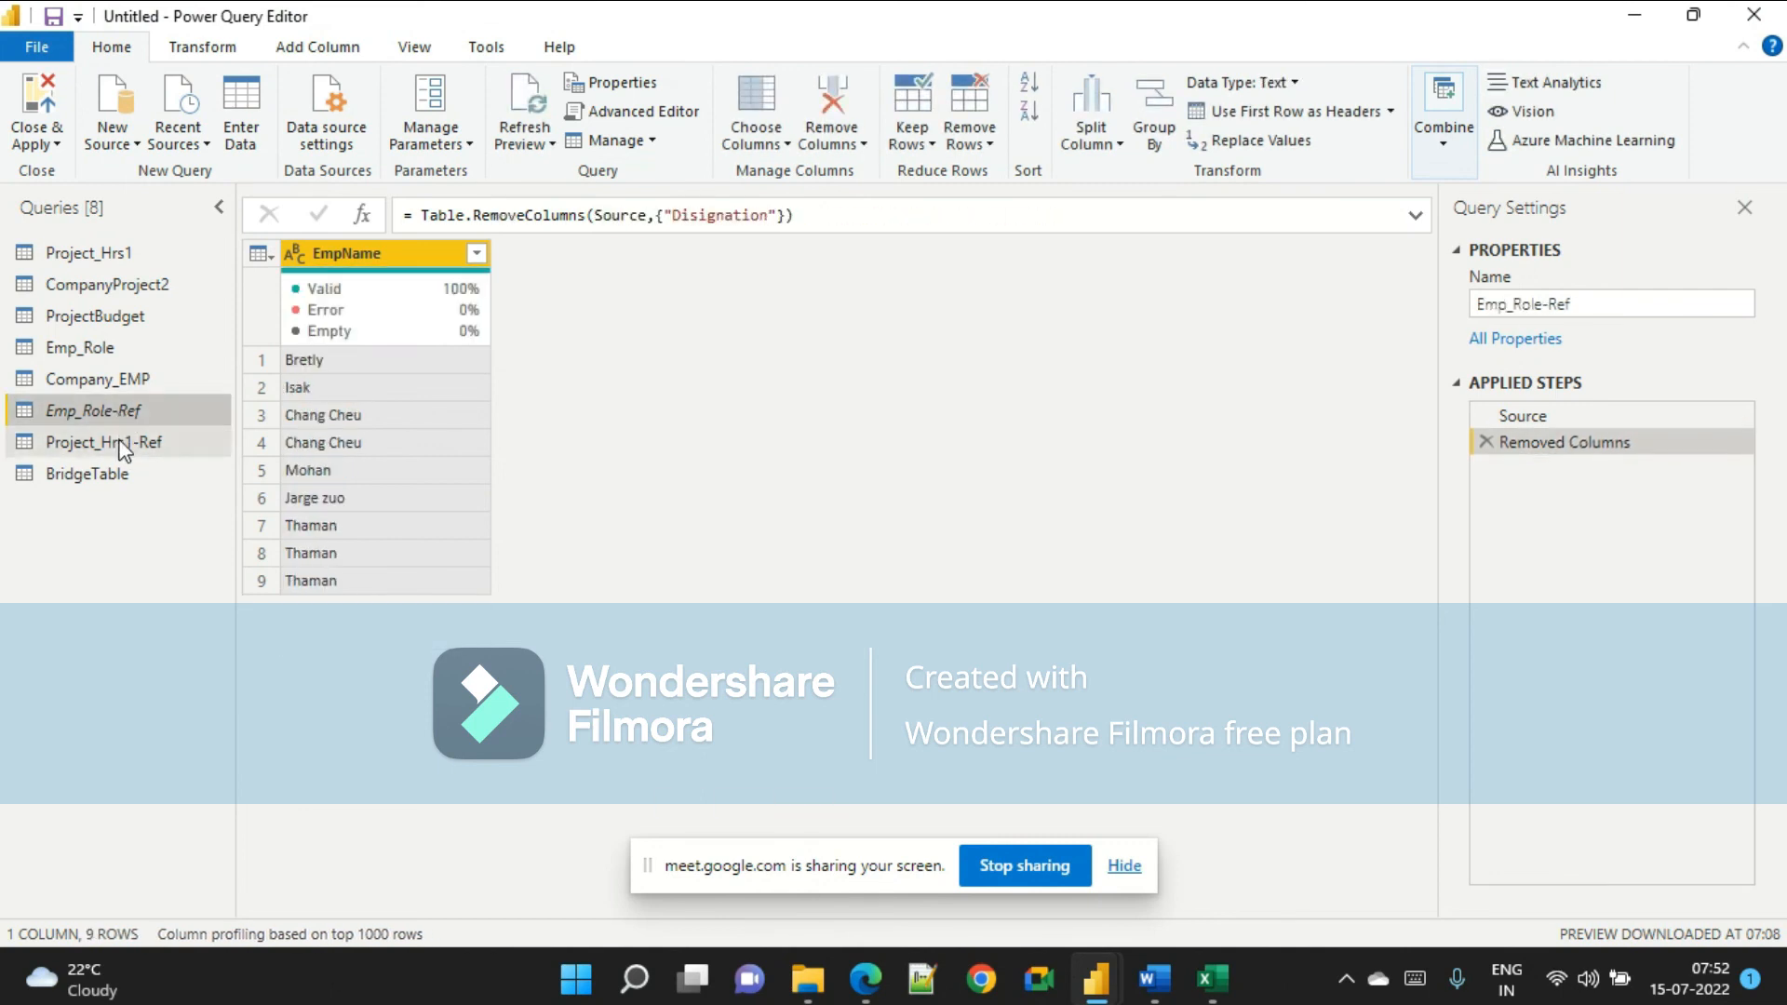
pyautogui.click(119, 446)
pyautogui.click(126, 410)
pyautogui.click(126, 446)
pyautogui.click(127, 414)
pyautogui.click(142, 450)
# Try to delete the Emp_Role-Ref query.
pyautogui.click(142, 406)
pyautogui.rightClick(140, 407)
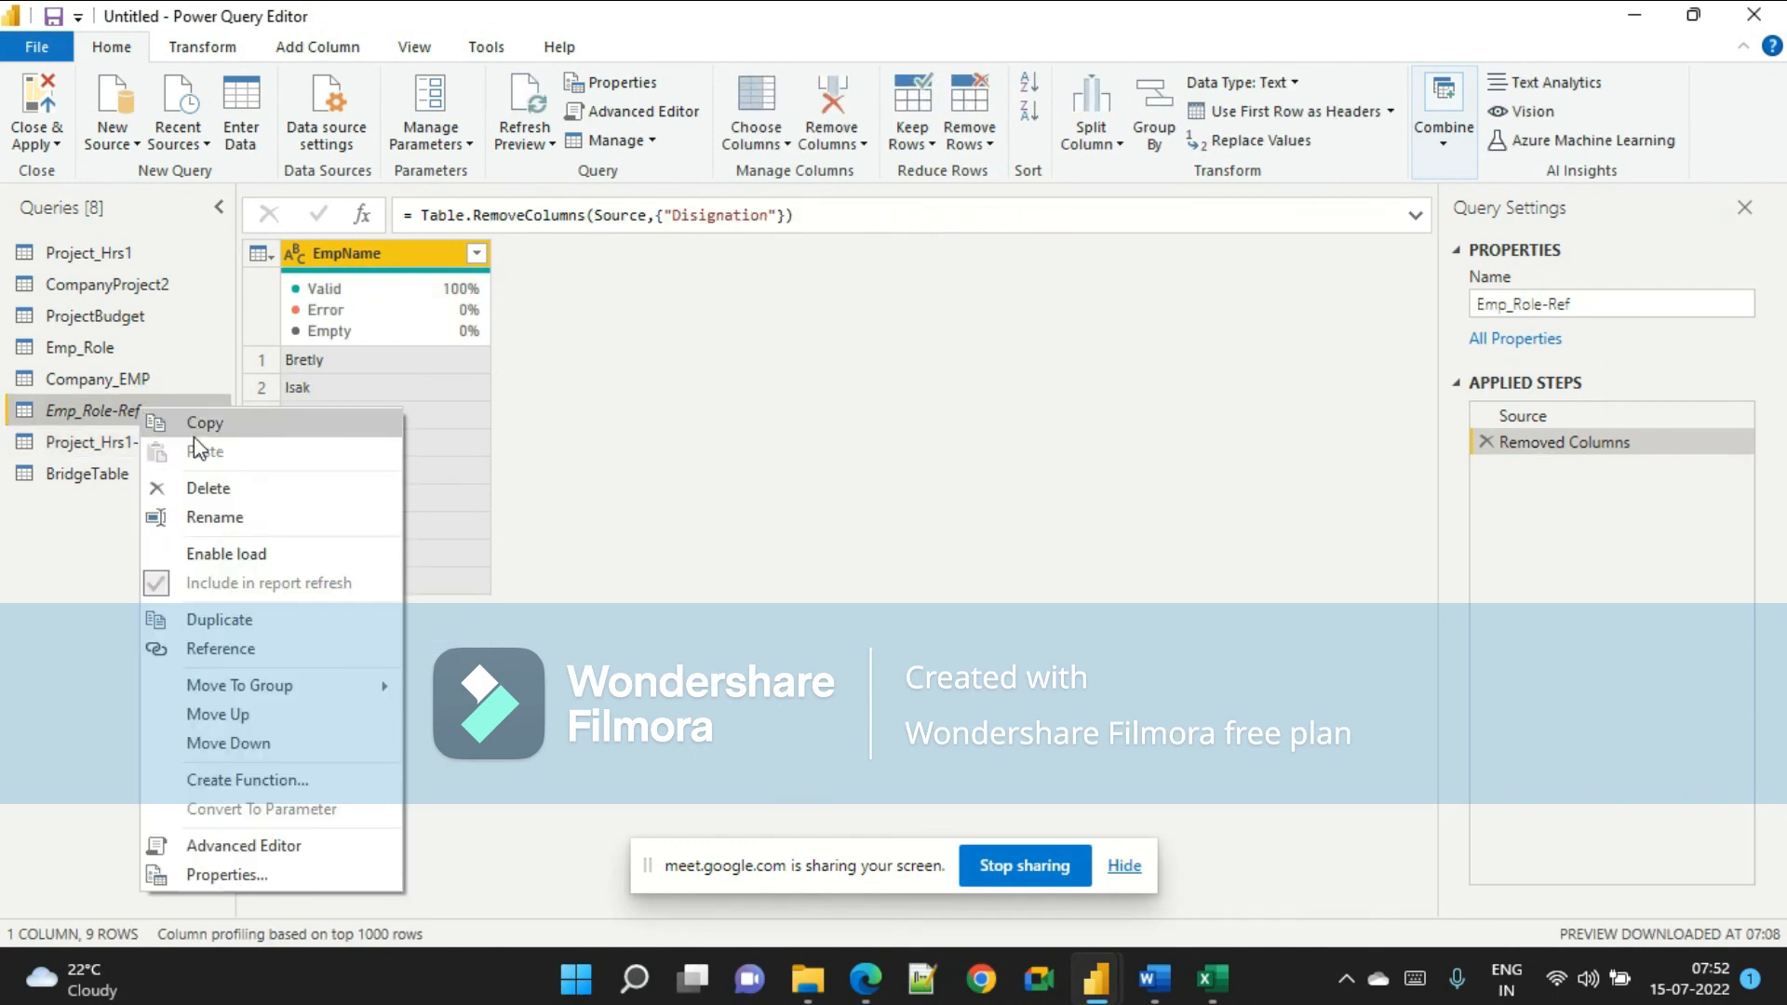
pyautogui.click(220, 489)
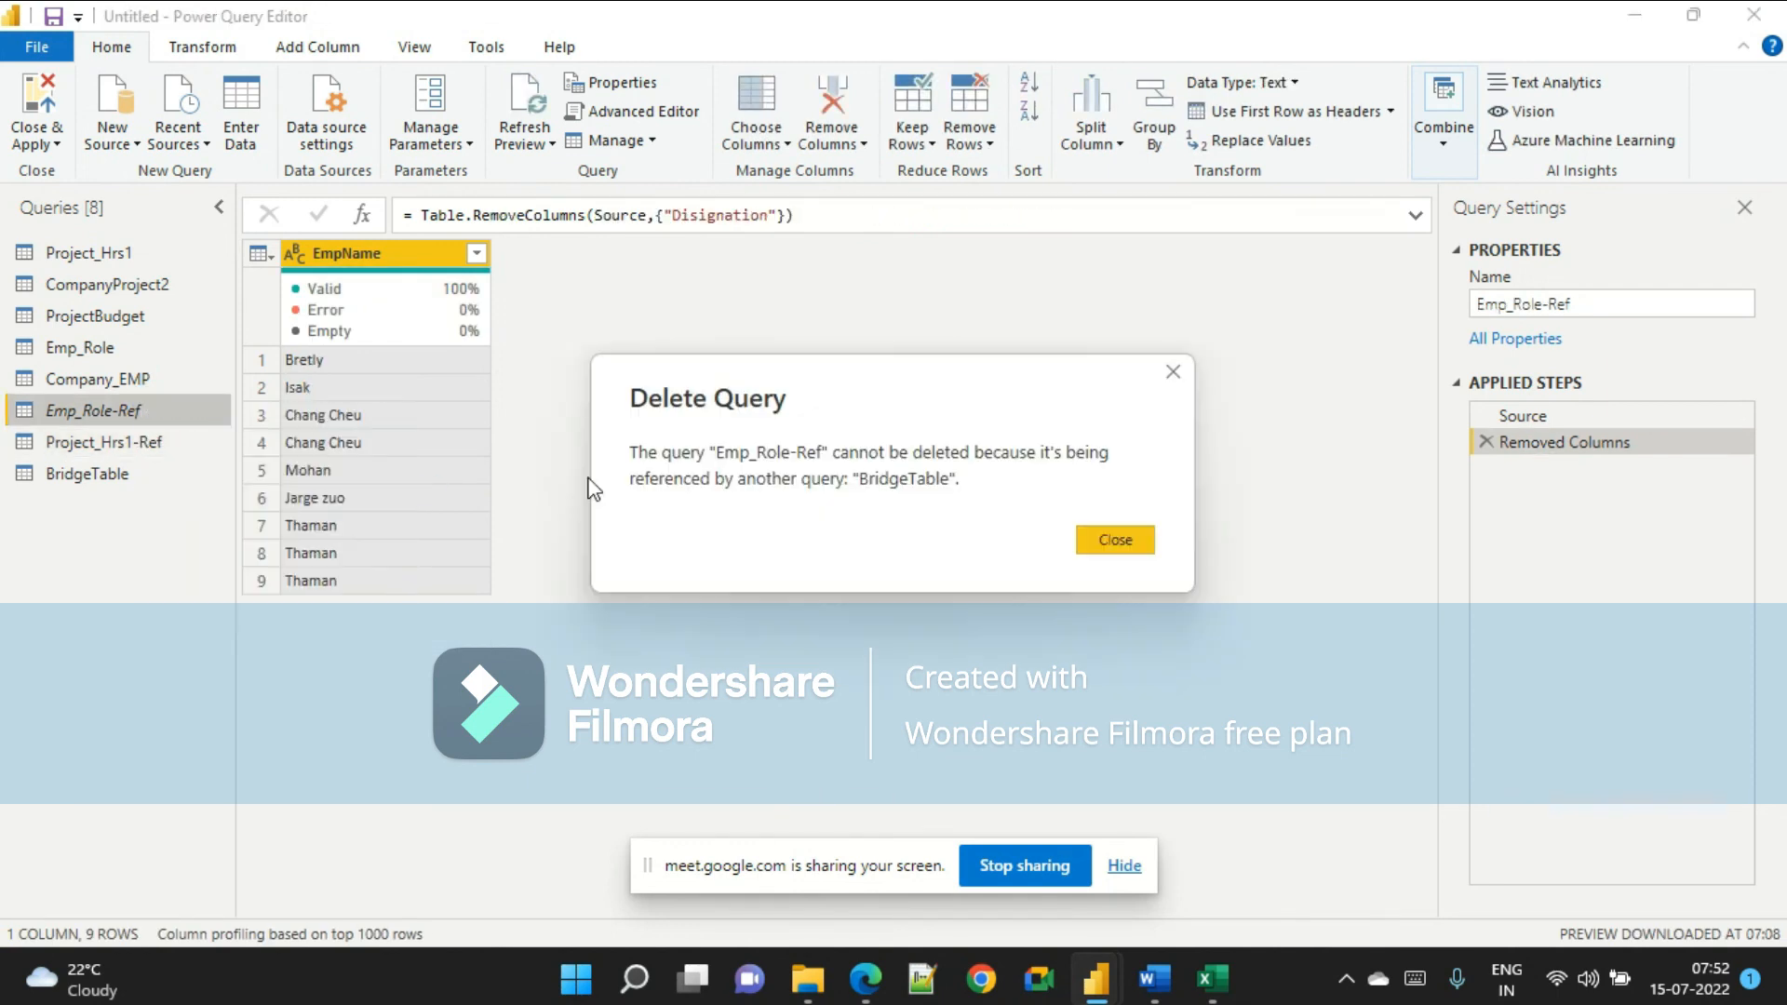
pyautogui.click(1118, 542)
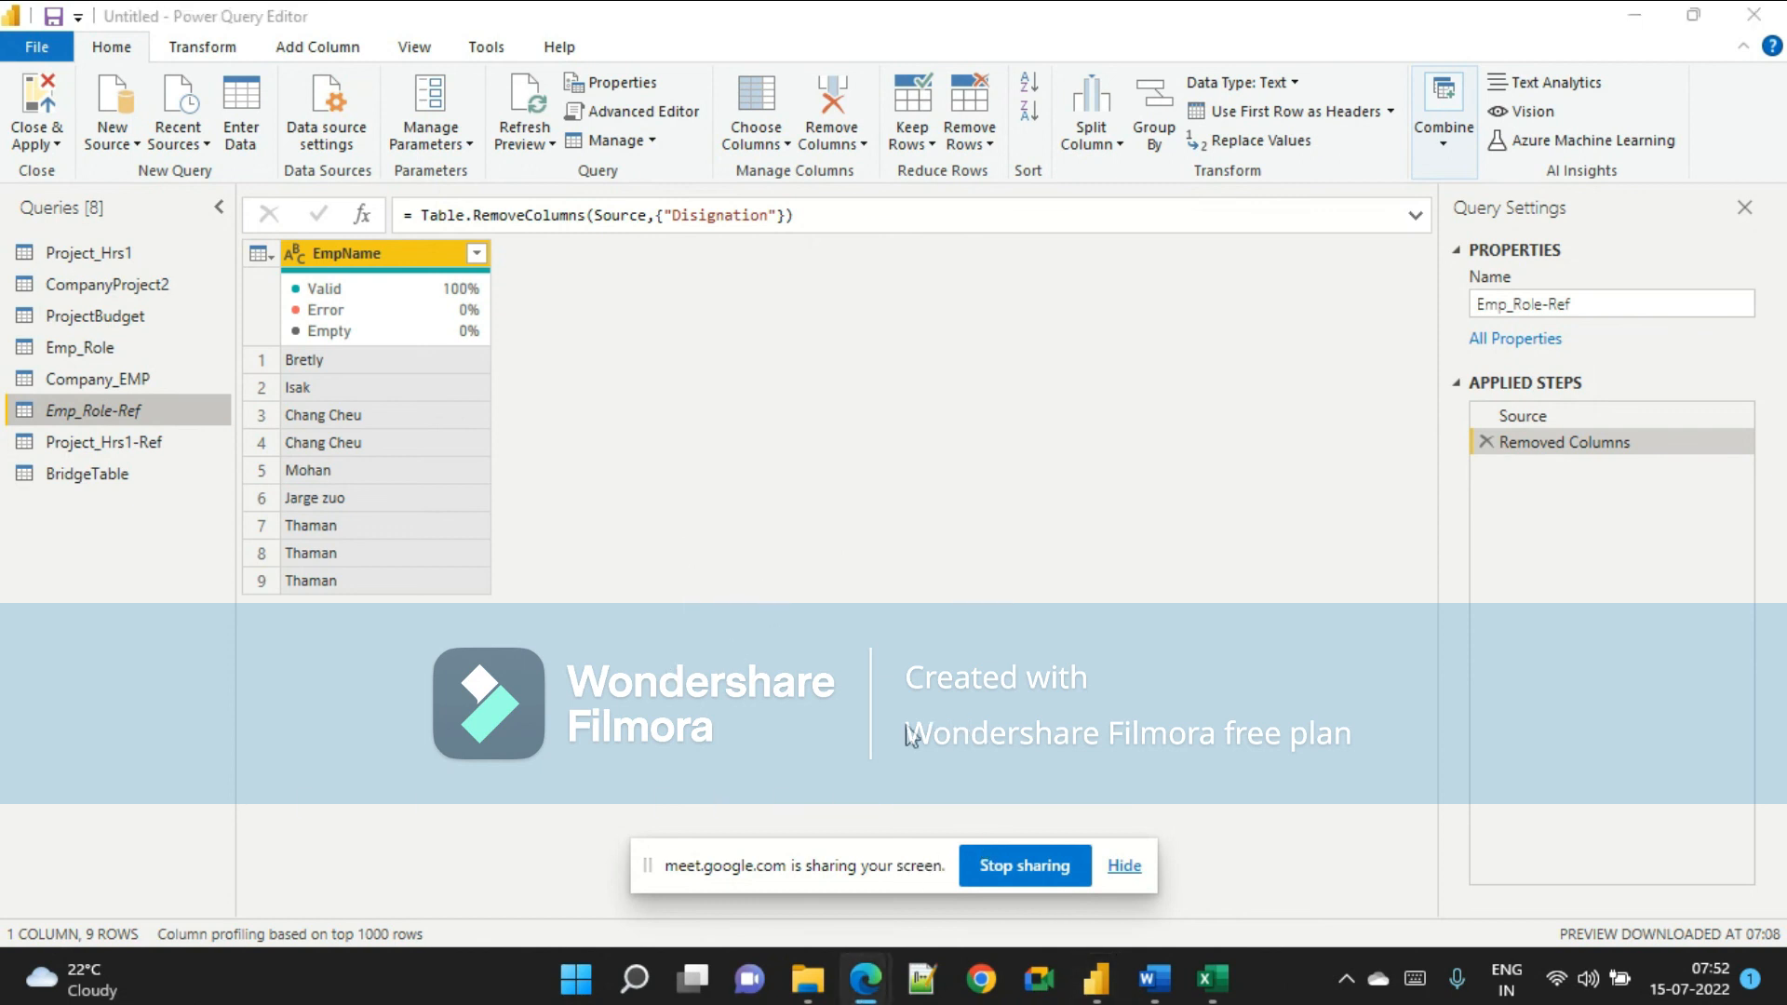
# Close Power Query Editor and apply the pending query changes in Power BI Desktop.
pyautogui.moveTo(1091, 989)
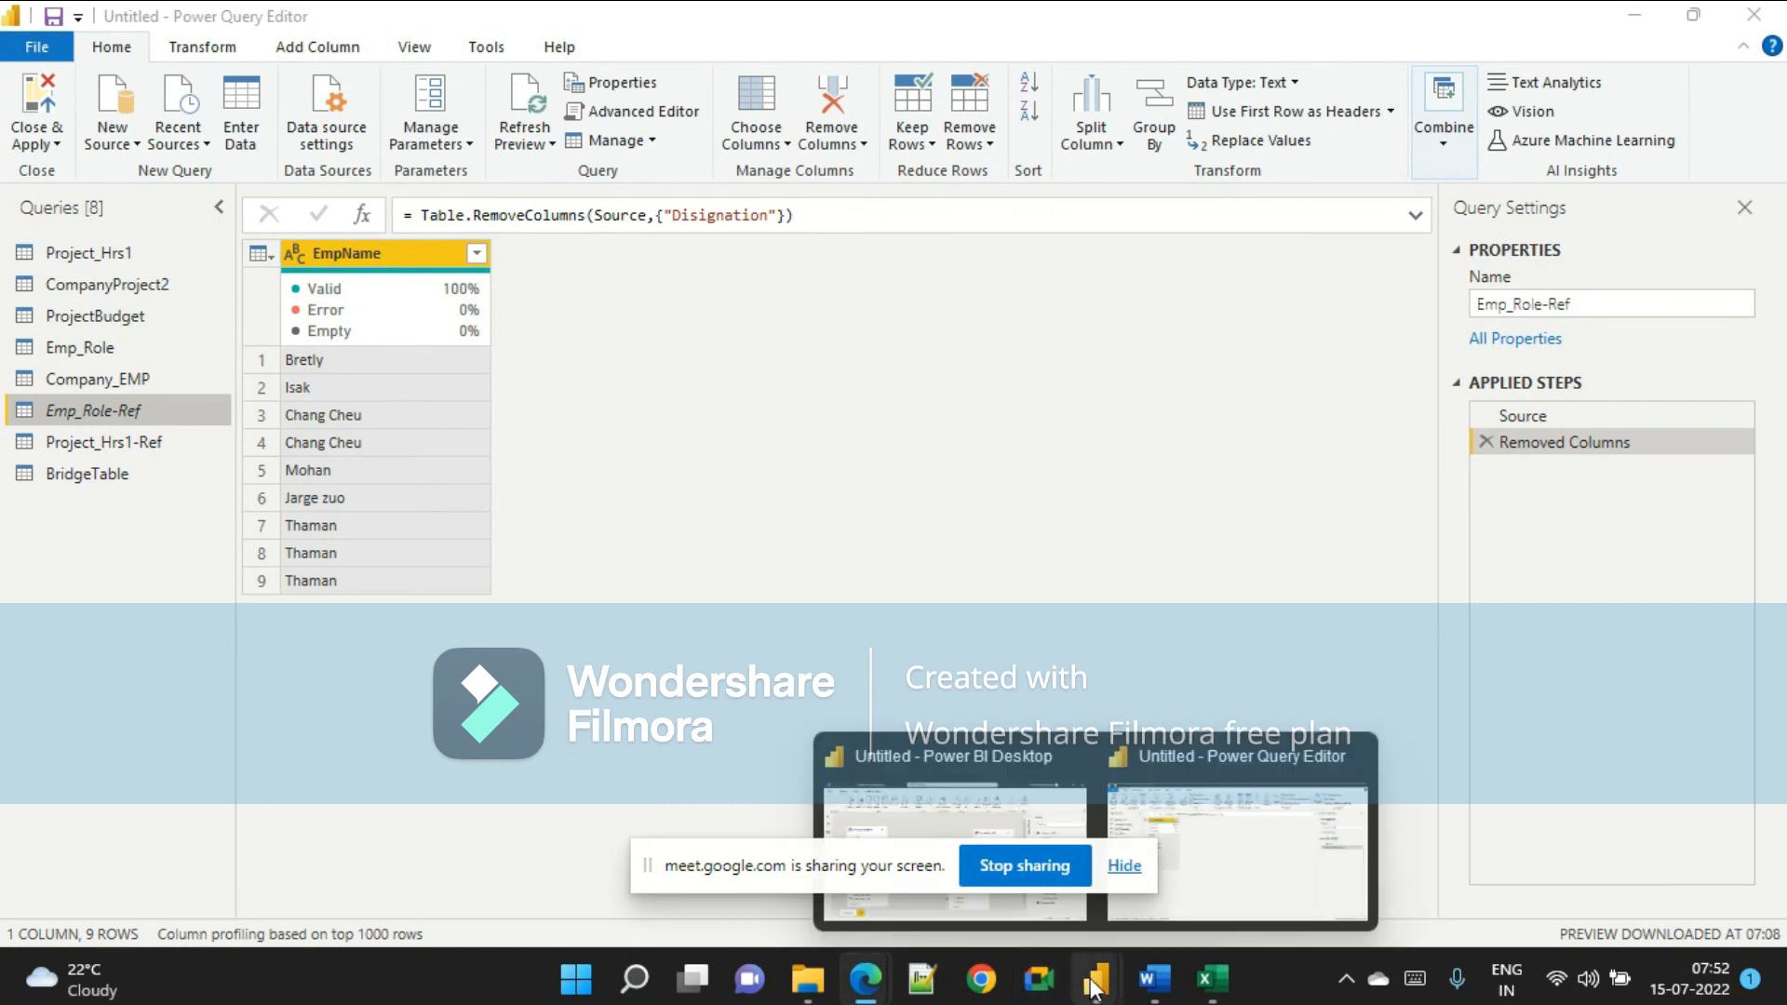
pyautogui.click(1187, 870)
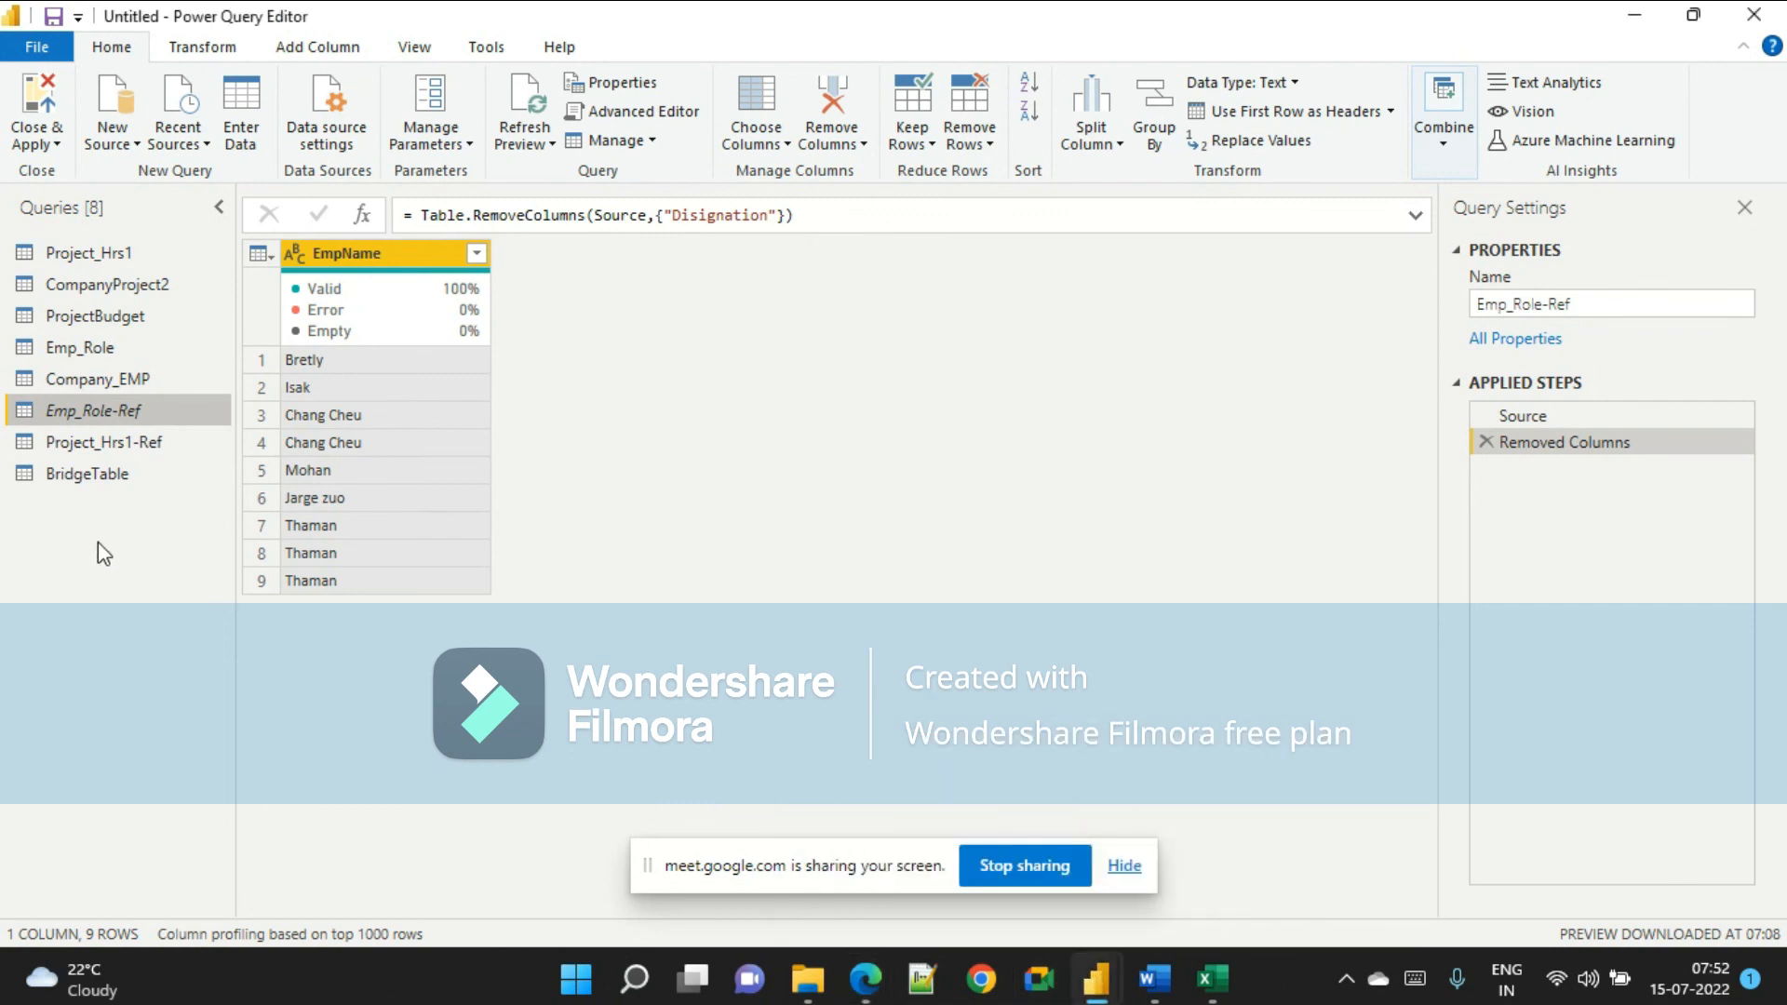
pyautogui.click(1754, 14)
pyautogui.click(1036, 536)
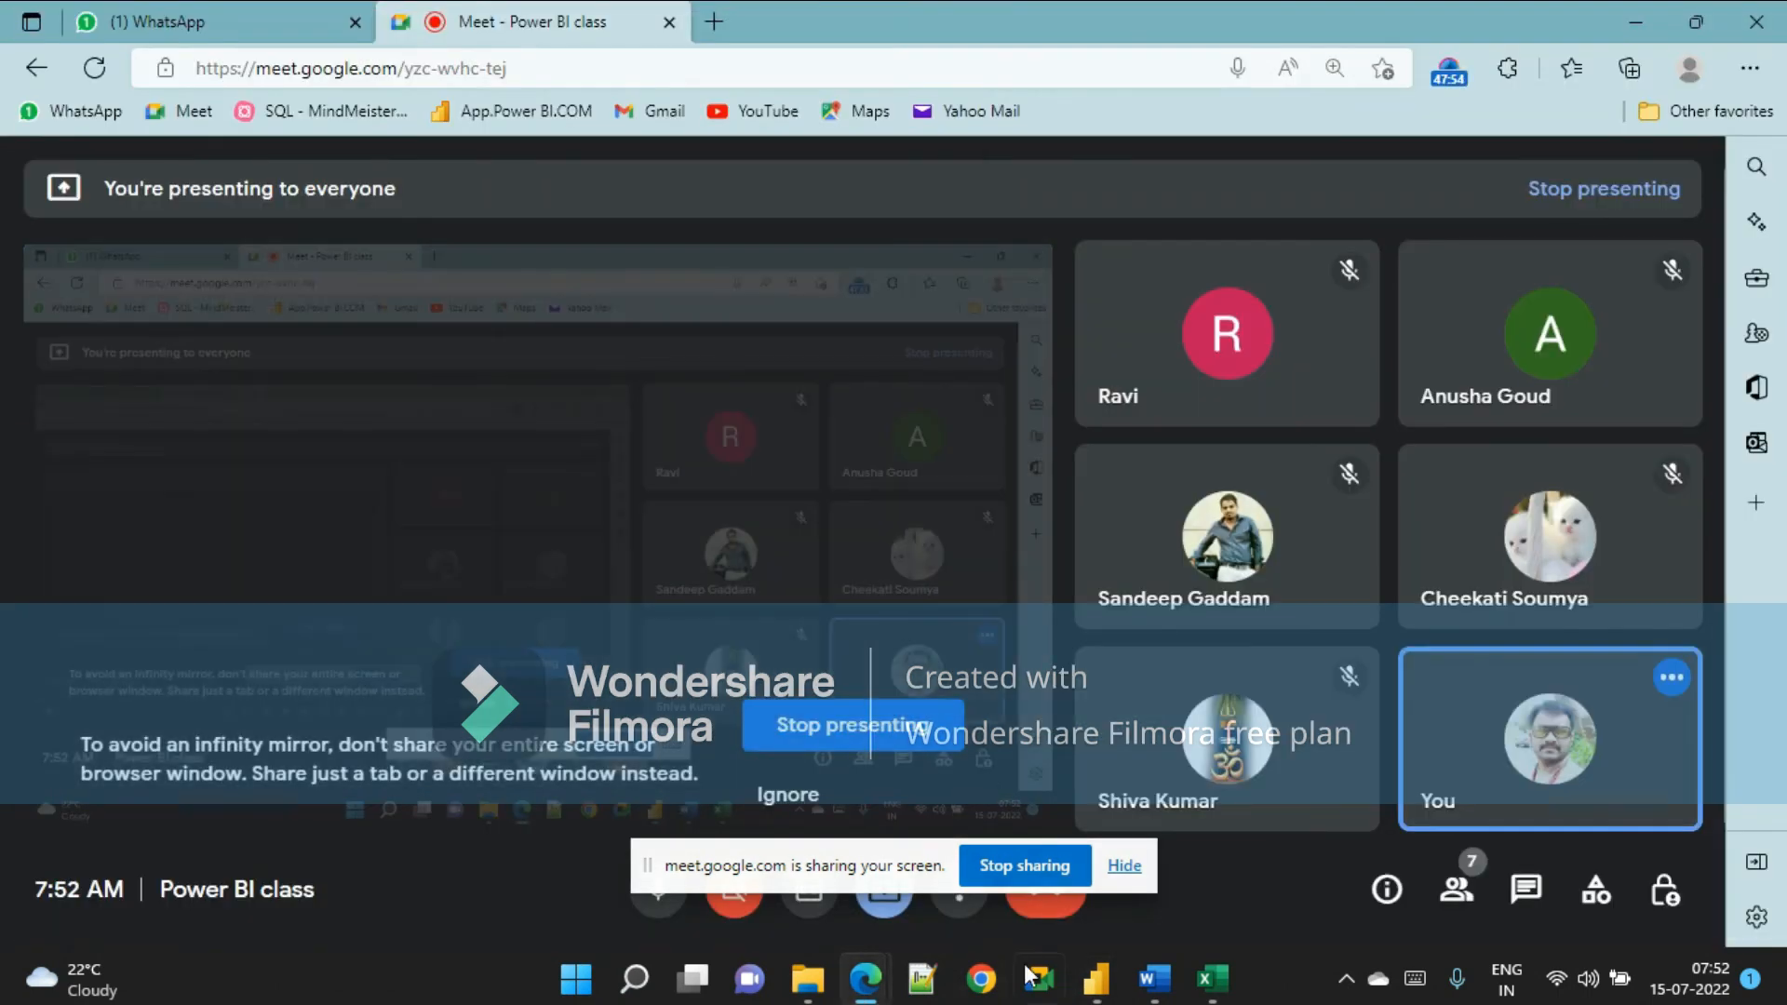
pyautogui.click(1097, 977)
pyautogui.scroll(-1, 755, 700)
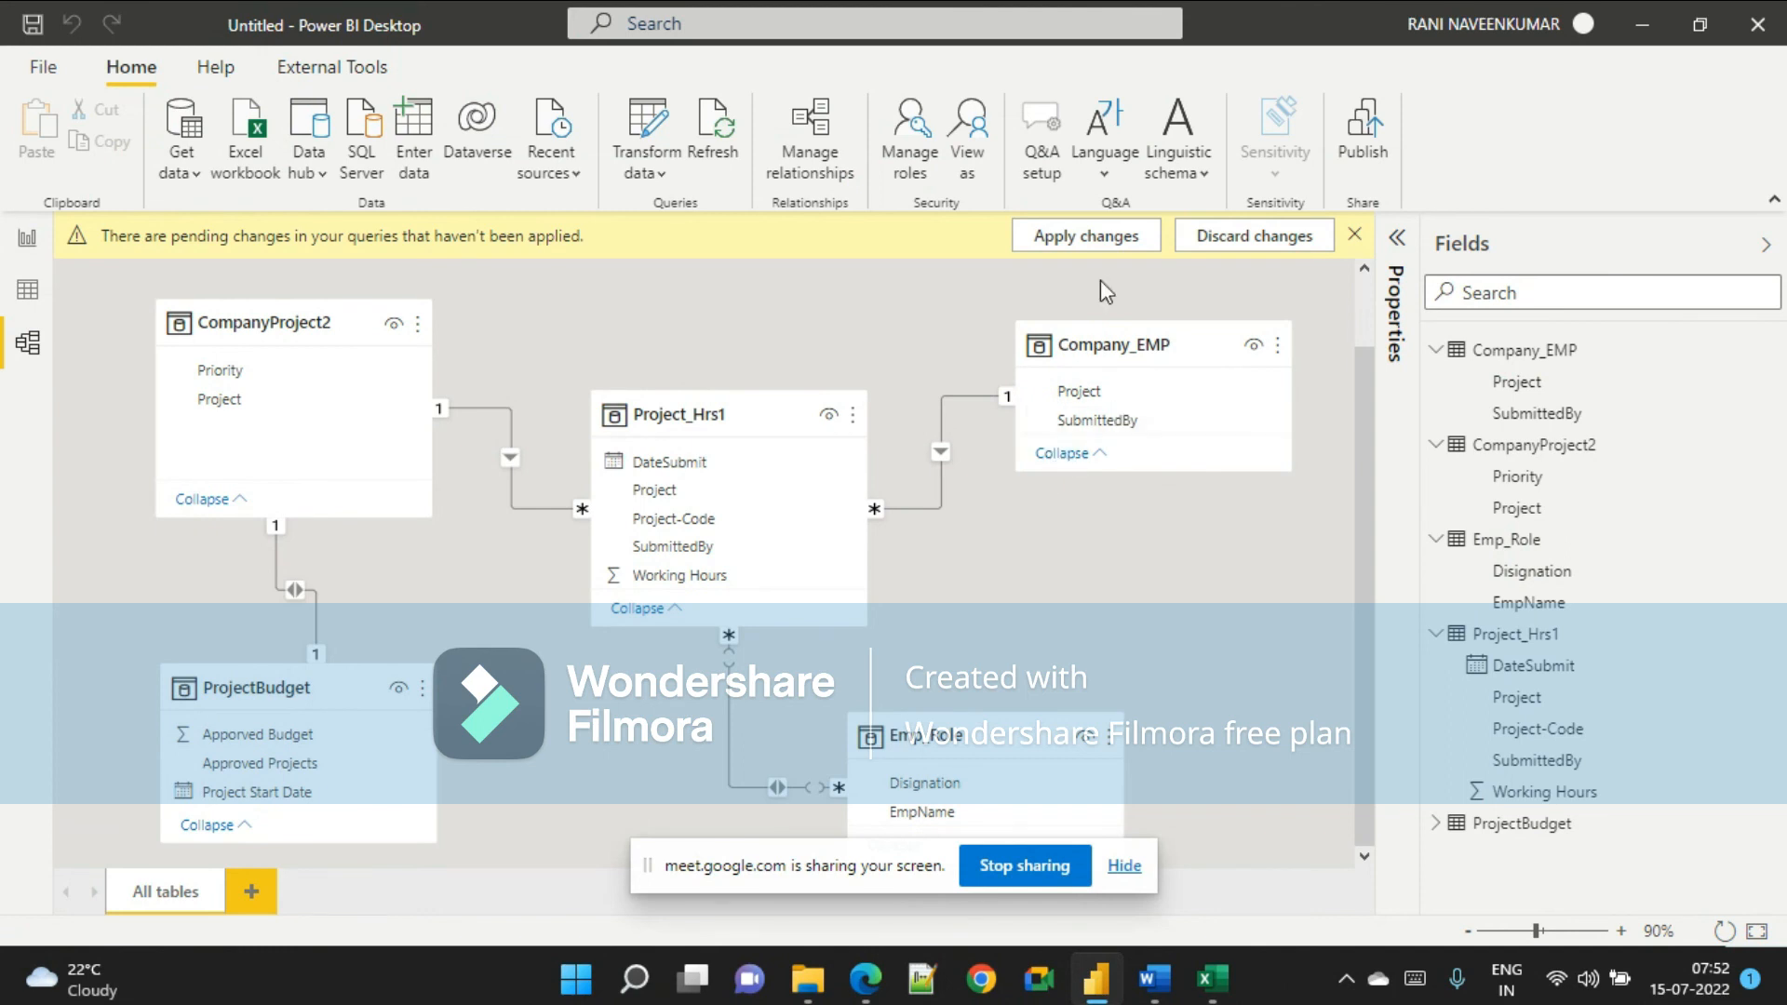
pyautogui.click(1099, 246)
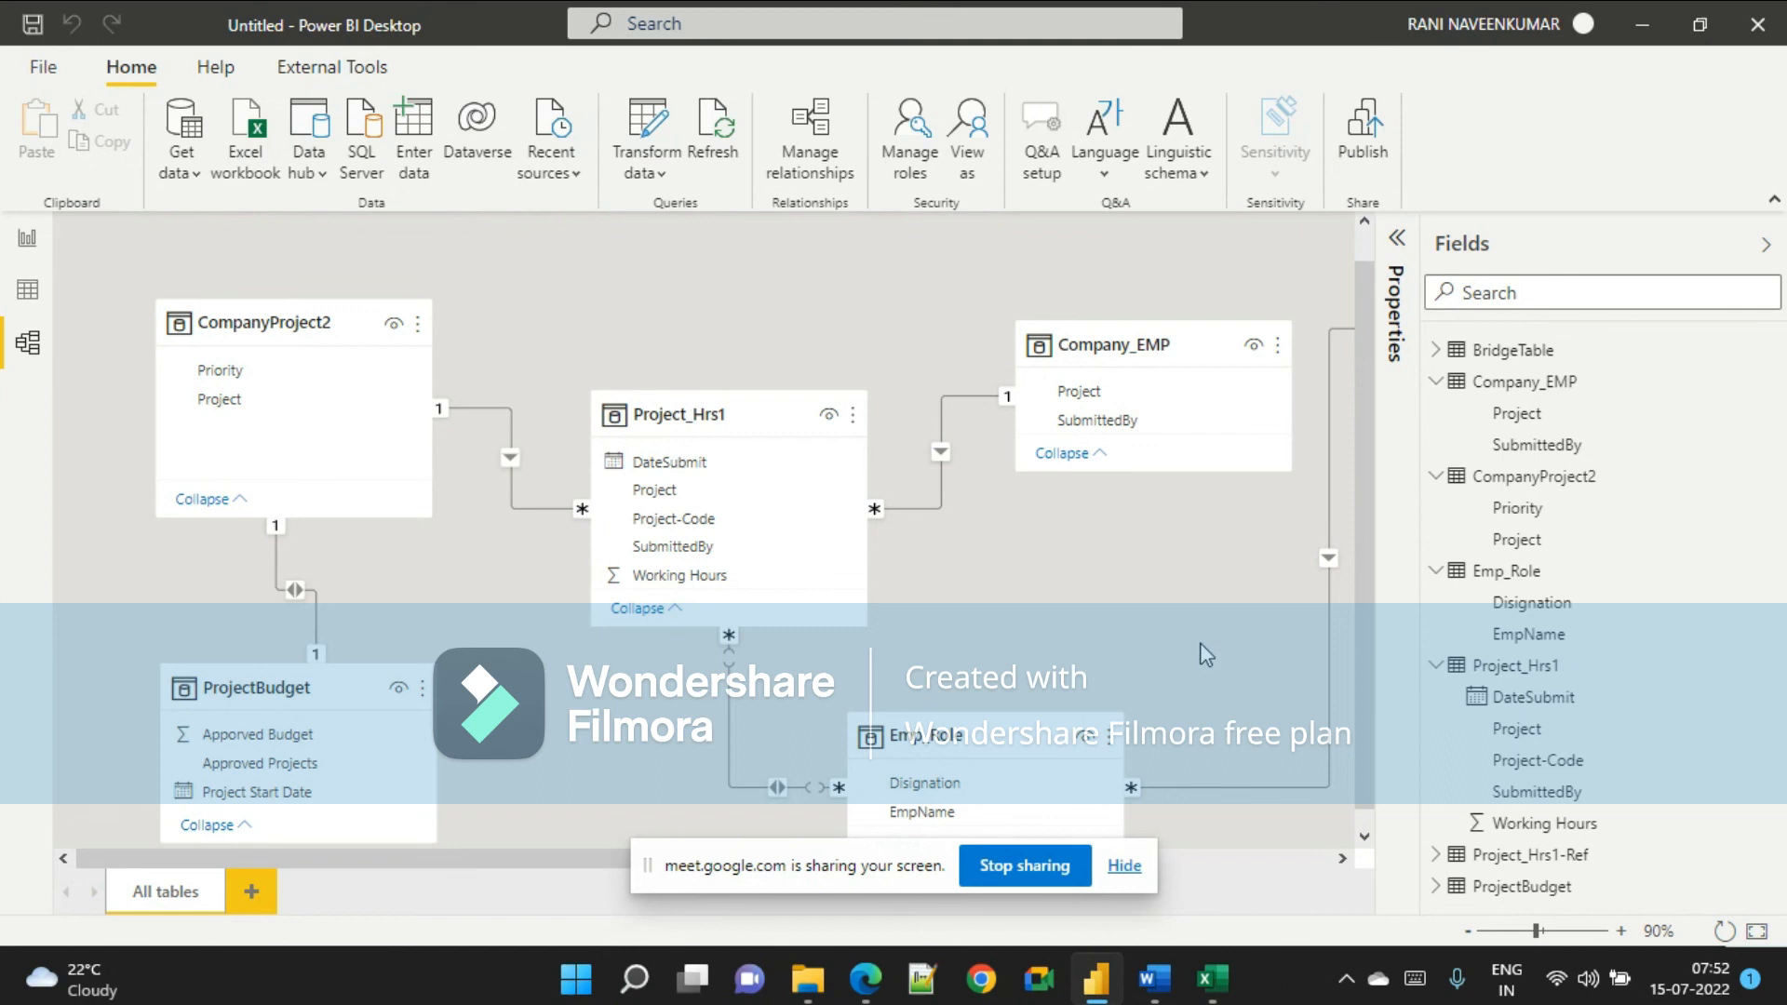
# Move the BridgeTable card in the model diagram down beside the Emp_Role table.
pyautogui.moveTo(903, 873); pyautogui.dragTo(1422, 957)
pyautogui.moveTo(773, 857); pyautogui.dragTo(1057, 873)
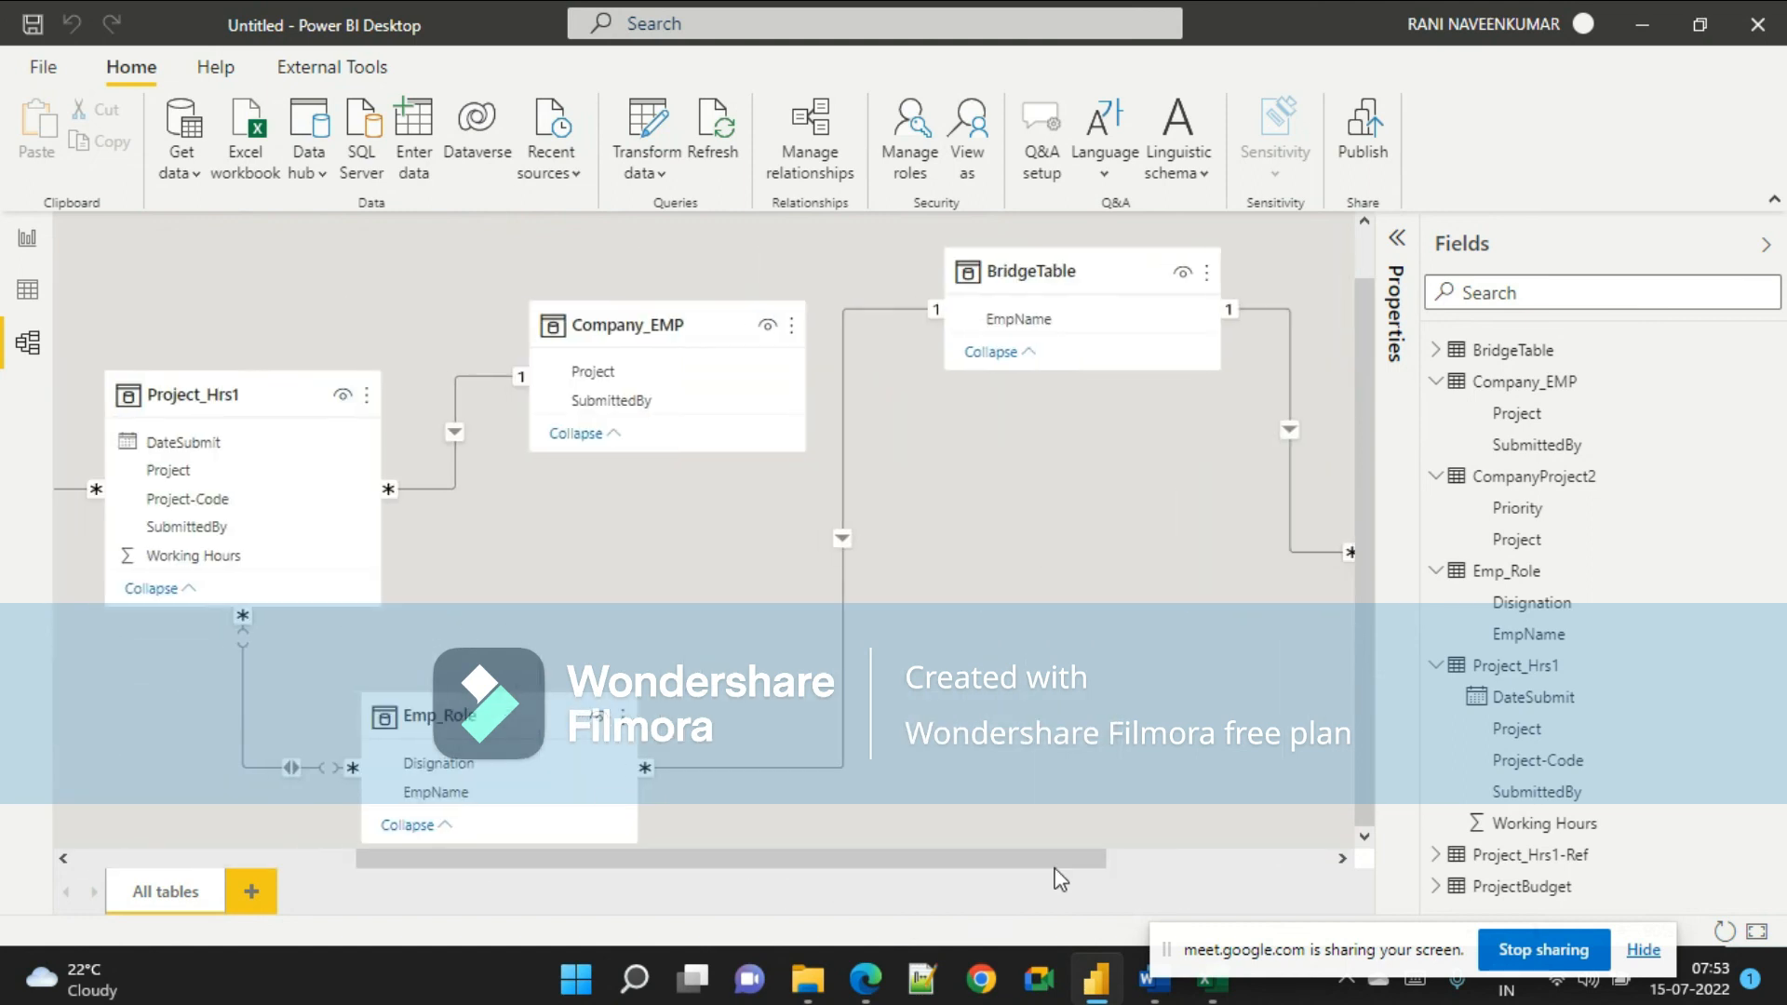
pyautogui.moveTo(1061, 270); pyautogui.dragTo(1004, 651)
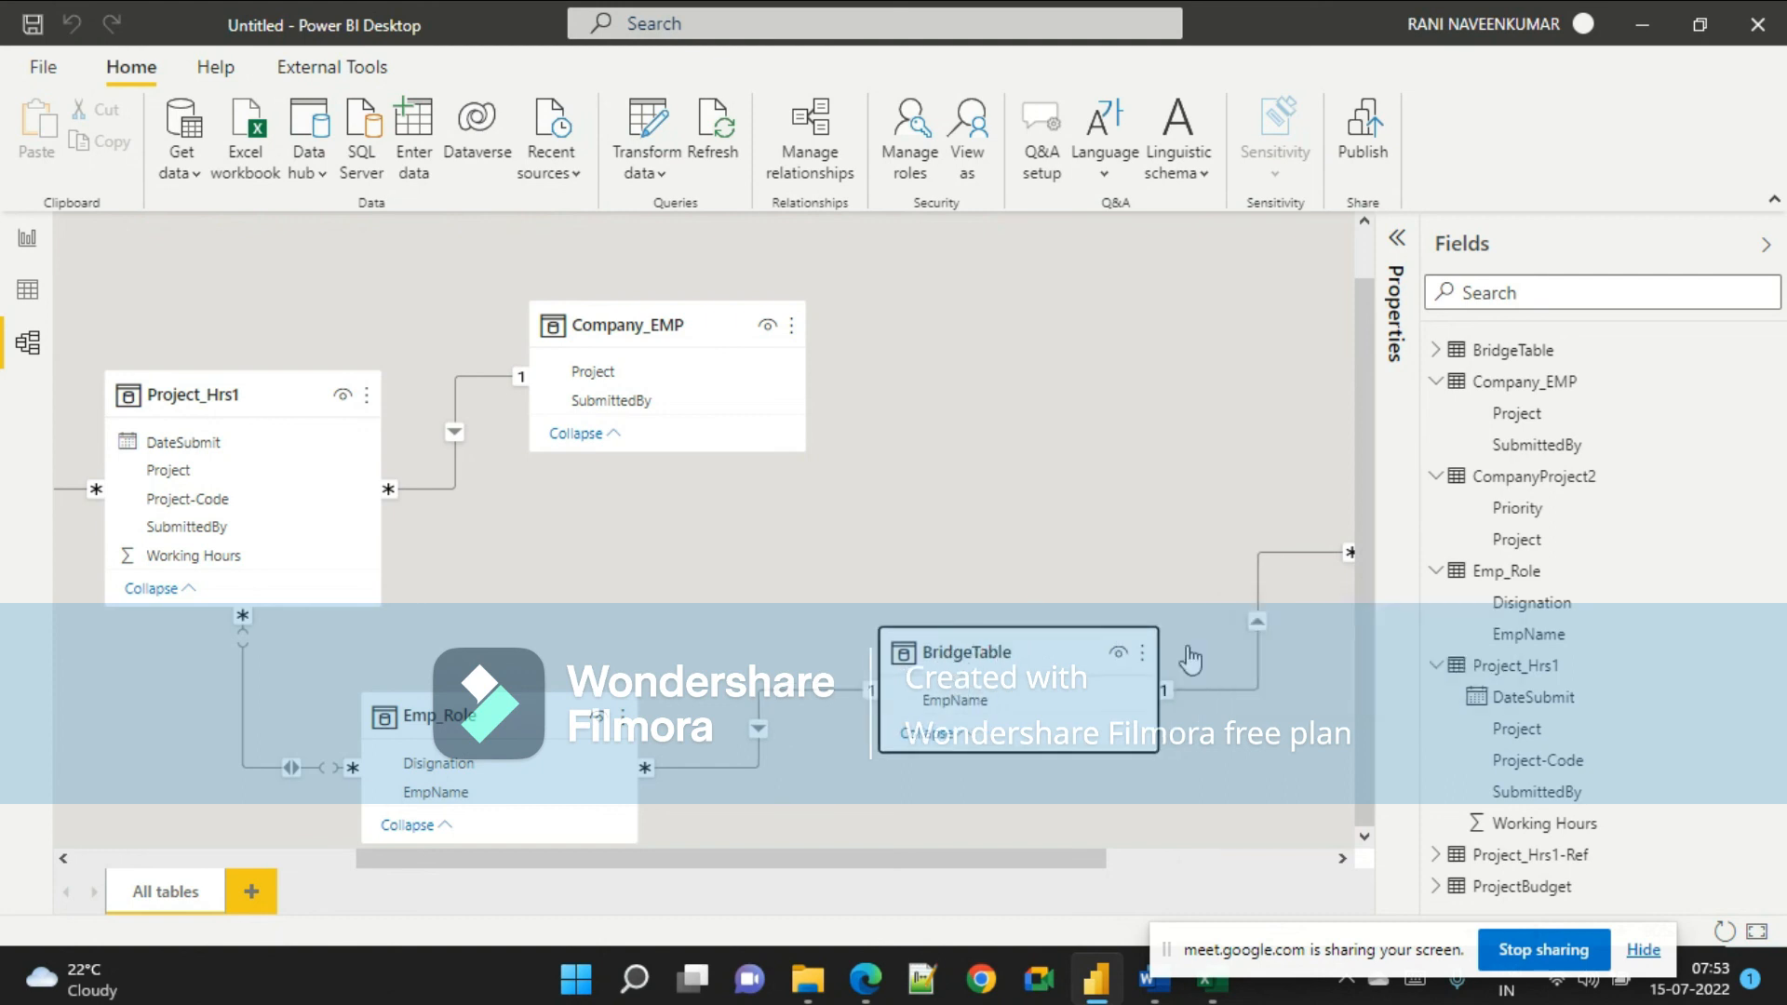
# Collapse the expanded tables in the Fields list.
pyautogui.click(1433, 391)
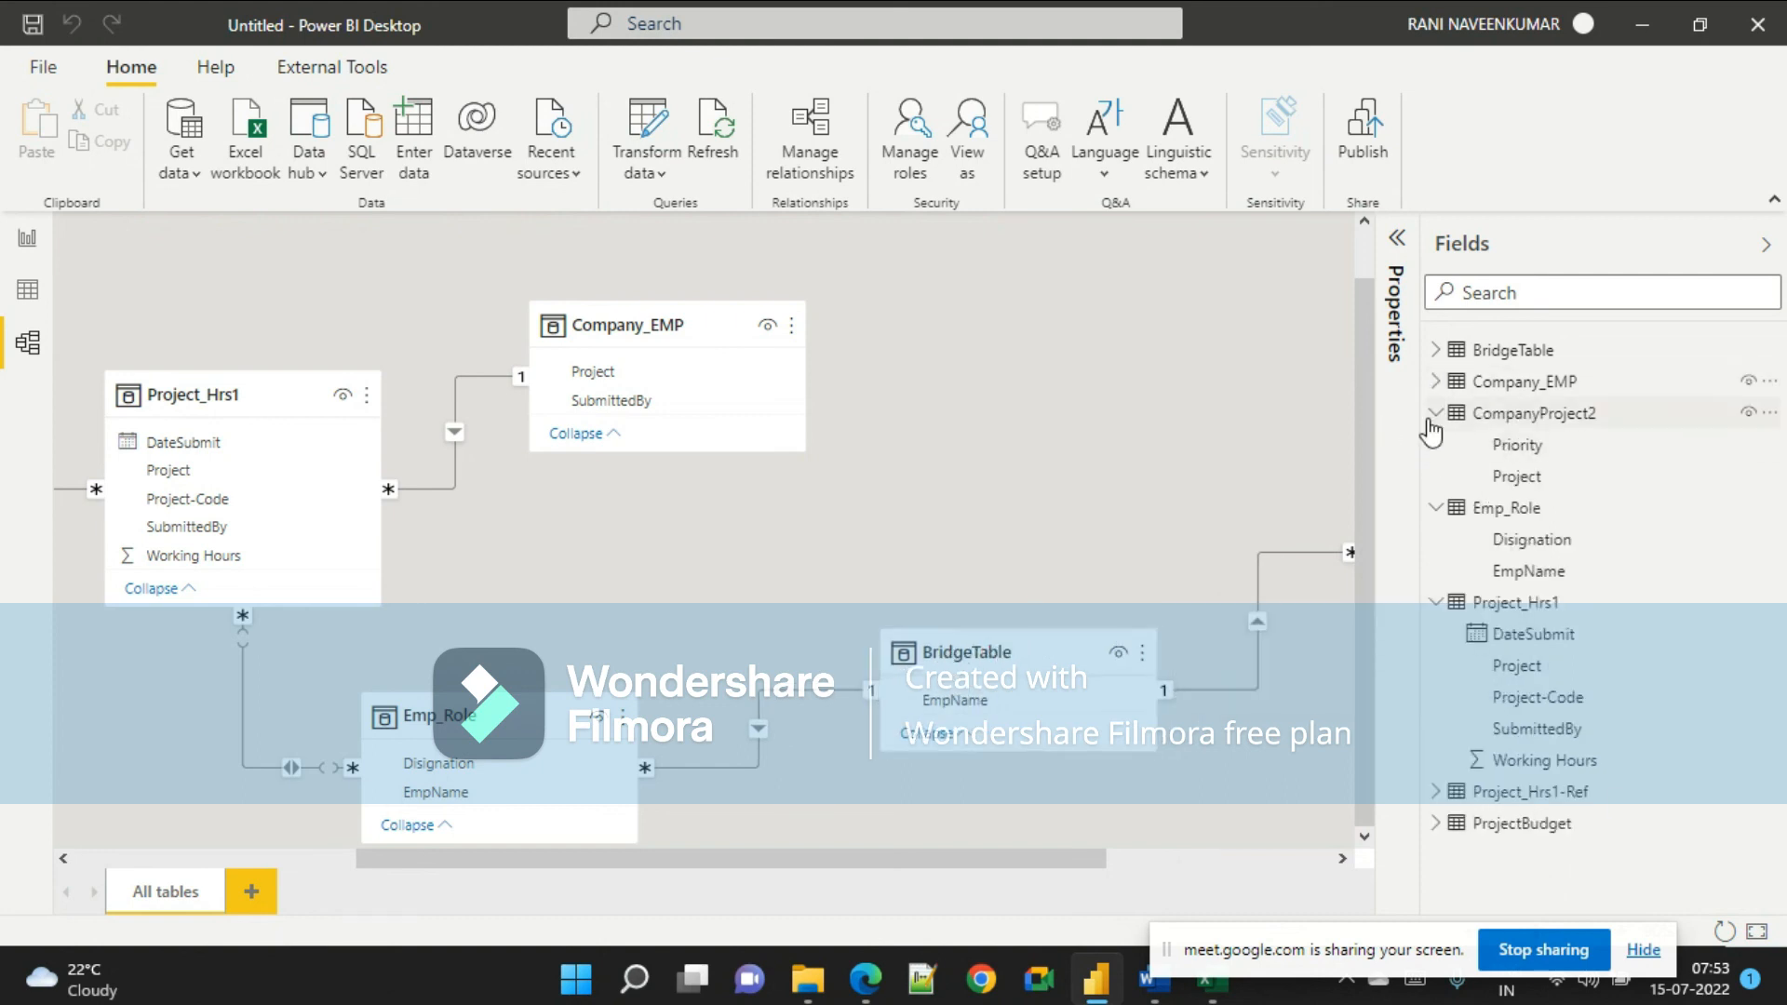
pyautogui.click(1434, 414)
pyautogui.click(1436, 445)
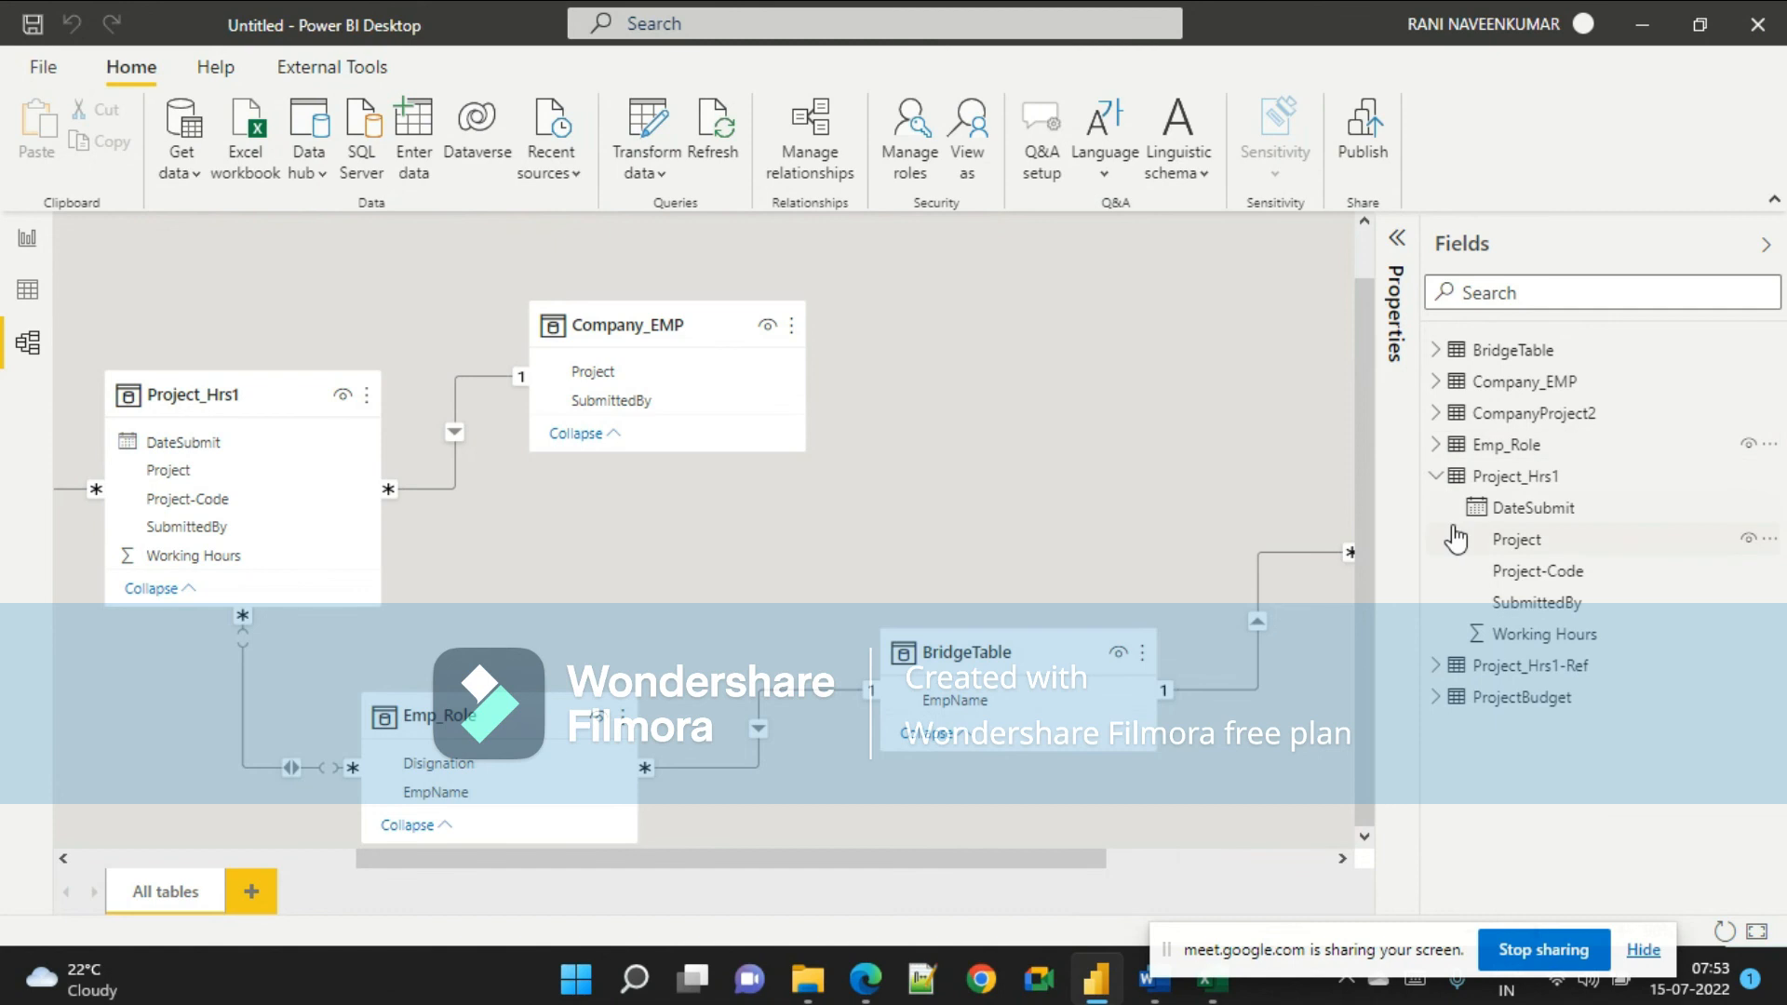
pyautogui.click(1436, 475)
# Delete the ProjectBudget table from the model.
pyautogui.rightClick(1531, 542)
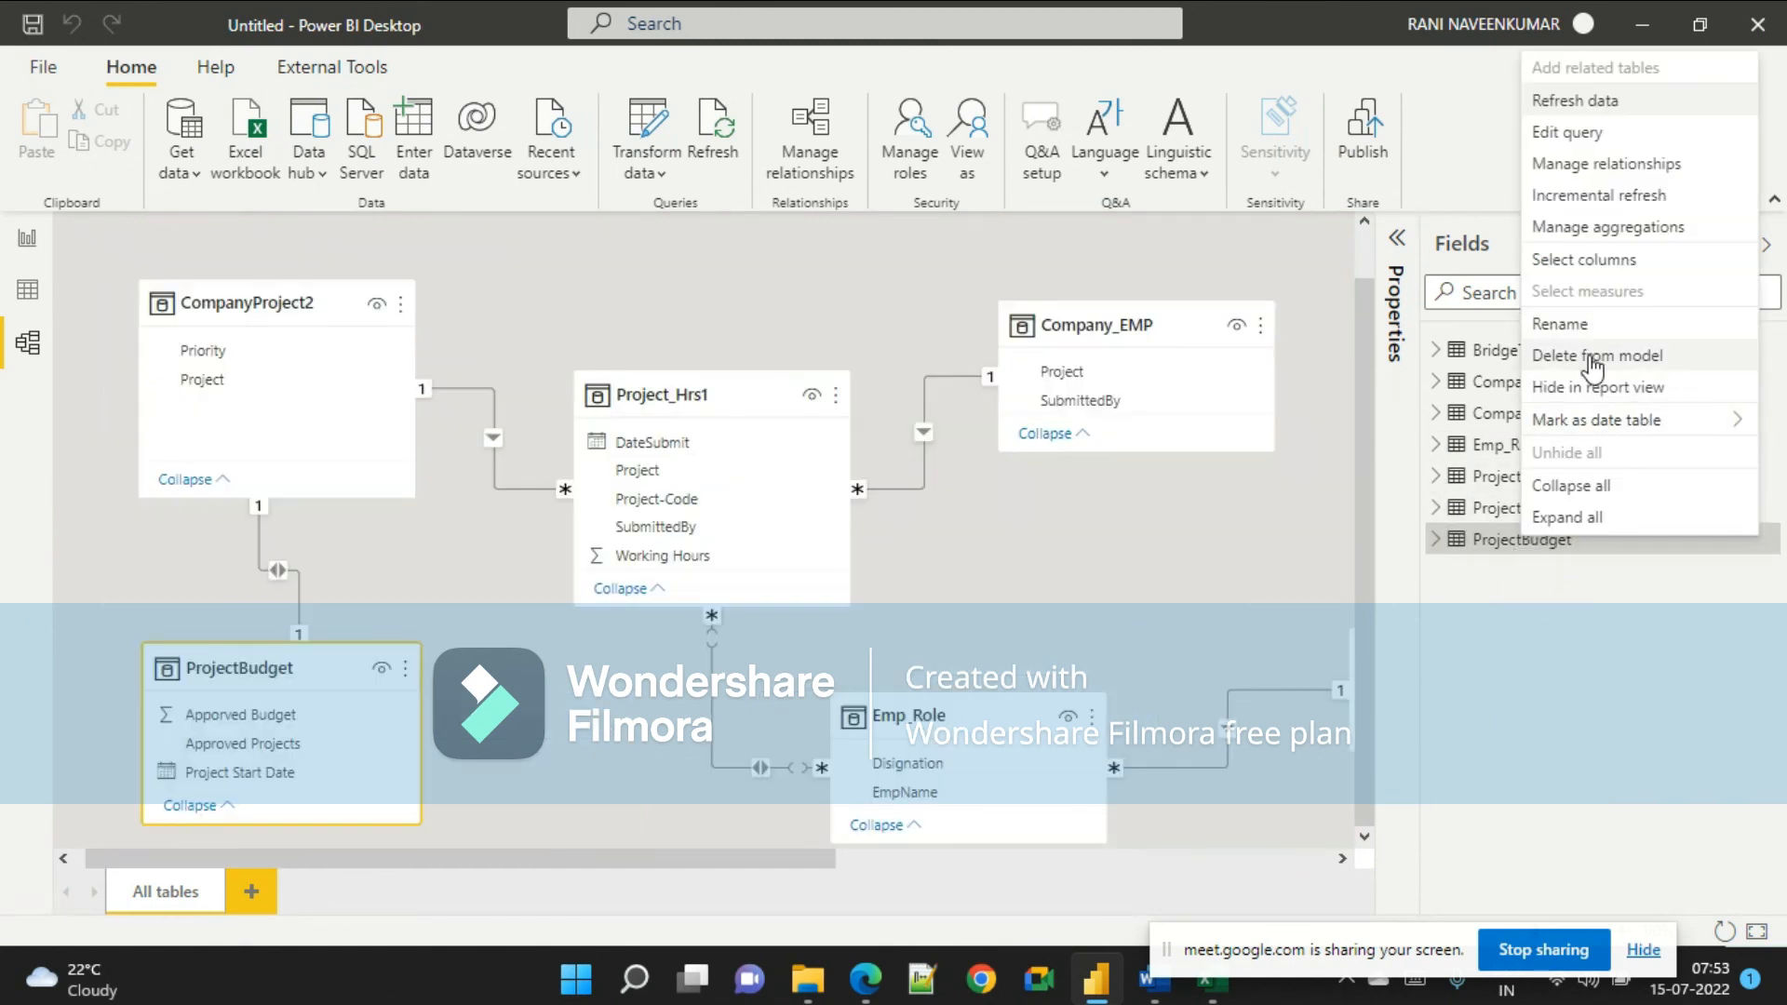
pyautogui.click(1595, 354)
pyautogui.click(1047, 540)
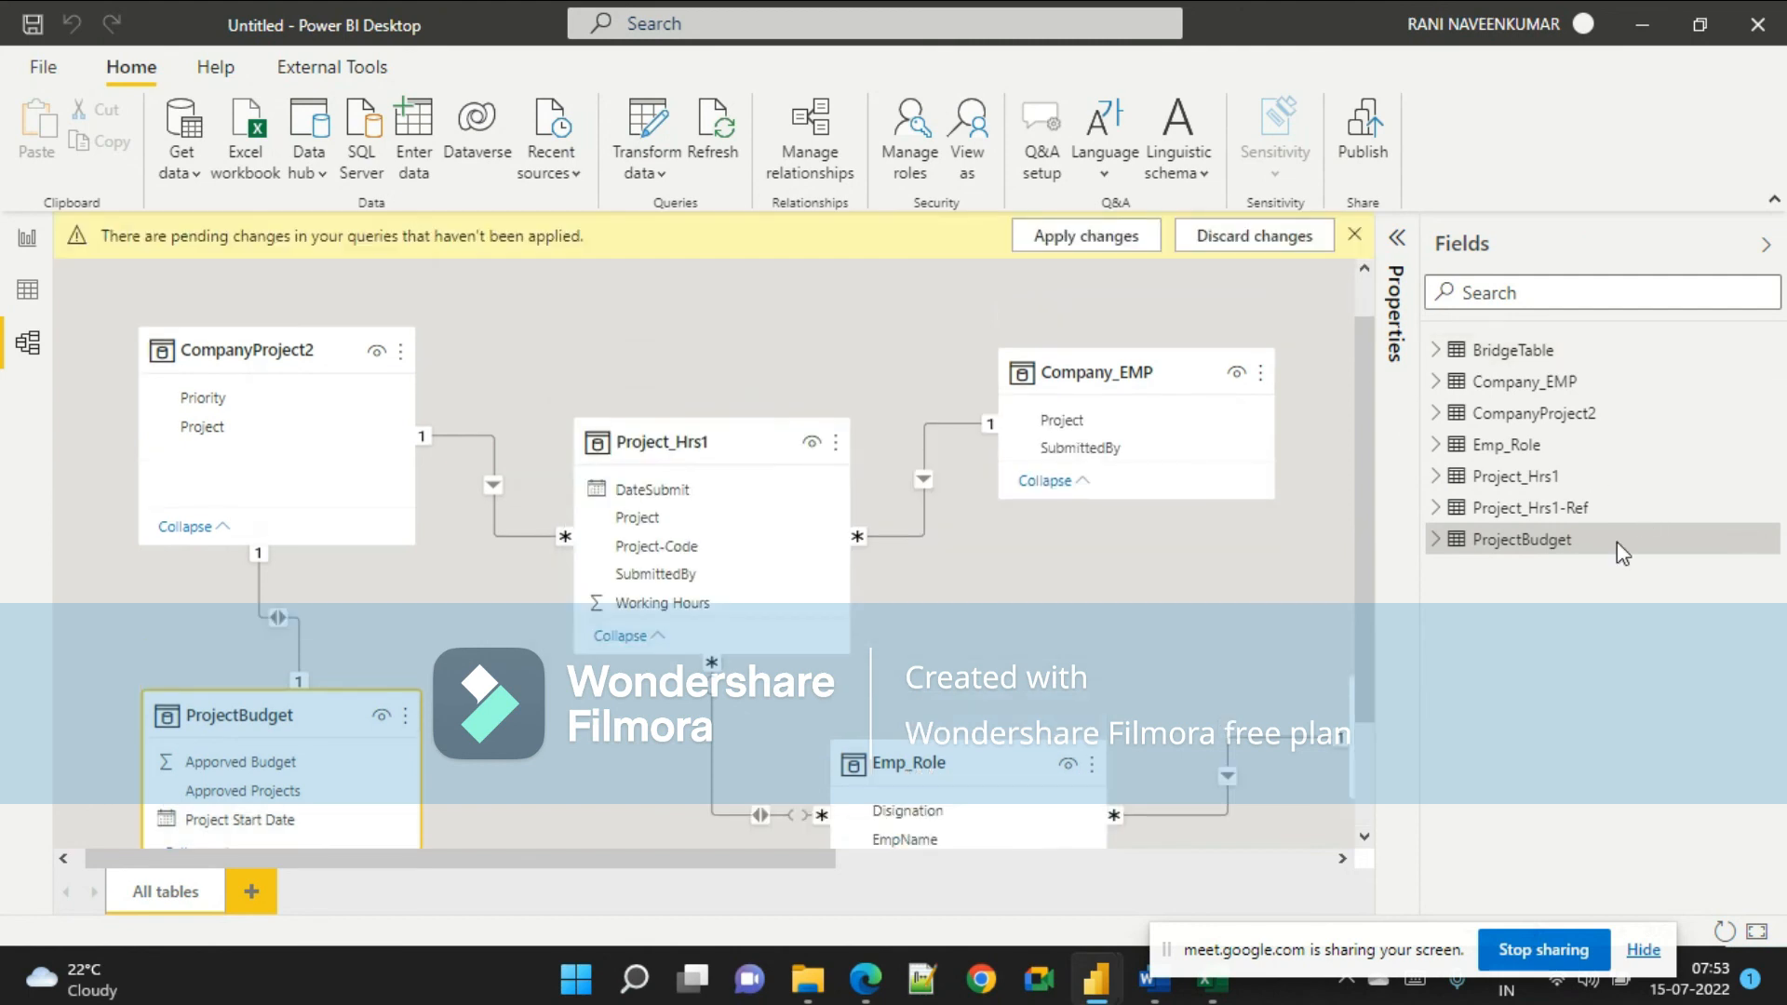
# Open Power Query Editor through Transform data.
pyautogui.rightClick(1538, 512)
pyautogui.click(1522, 544)
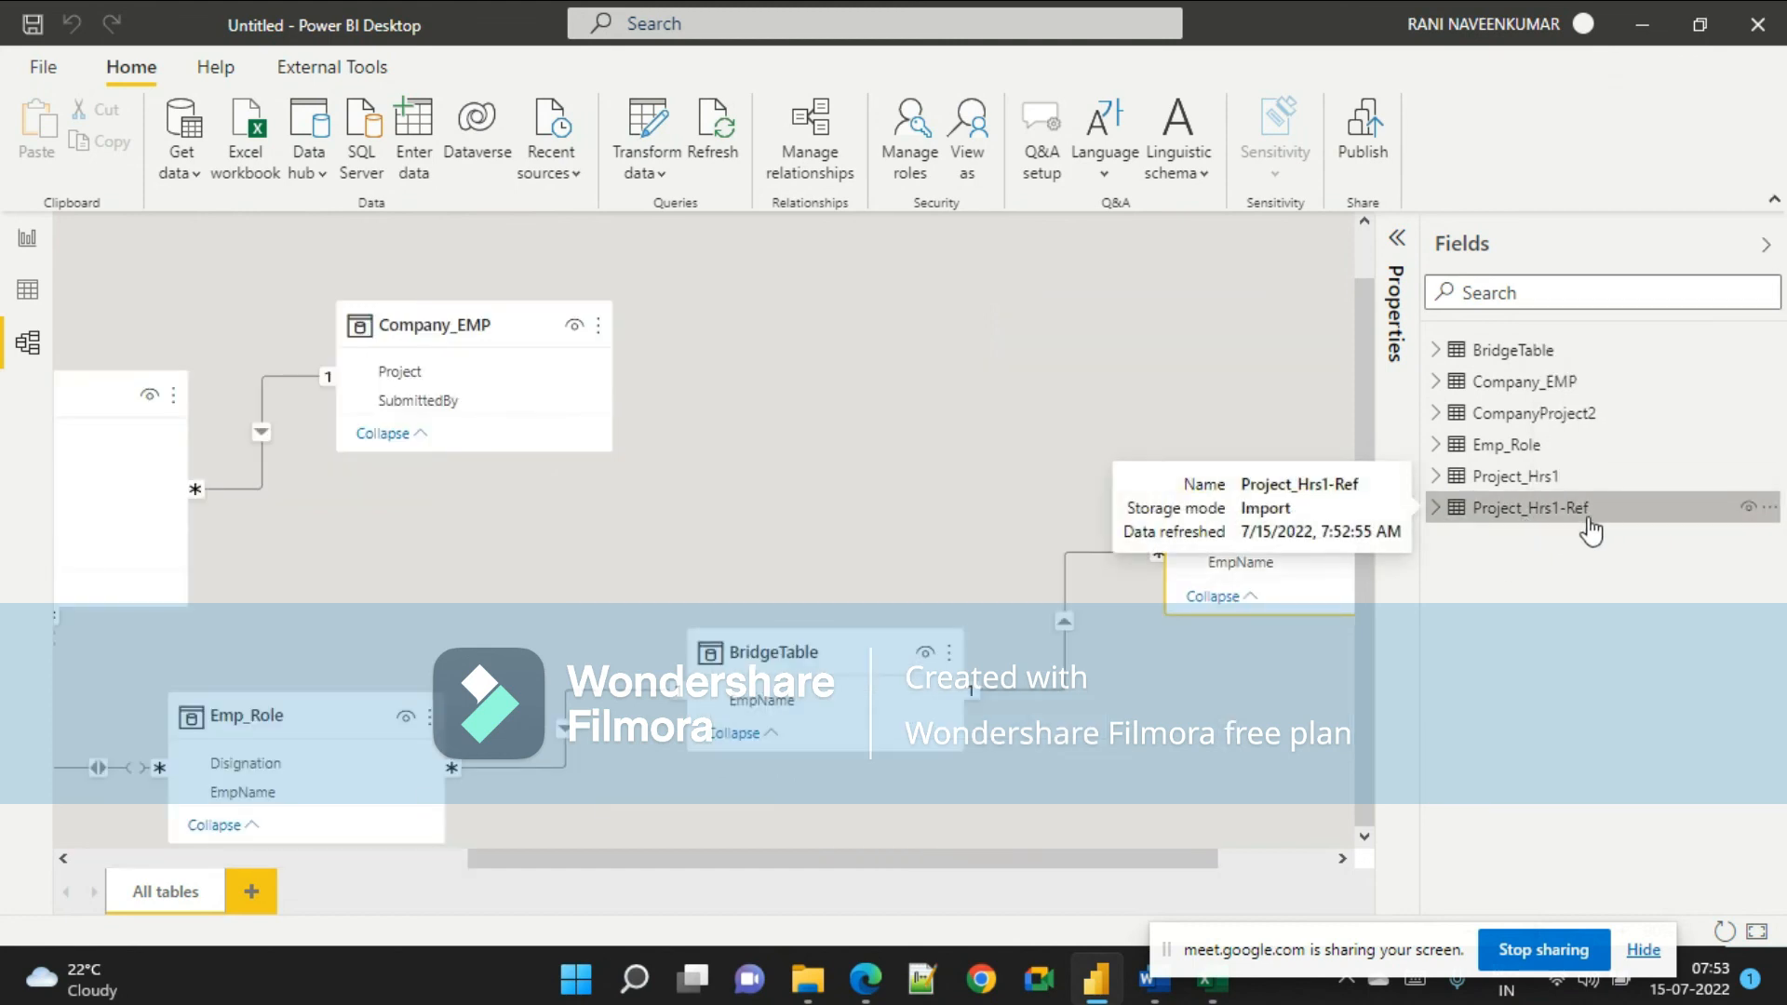
pyautogui.click(636, 173)
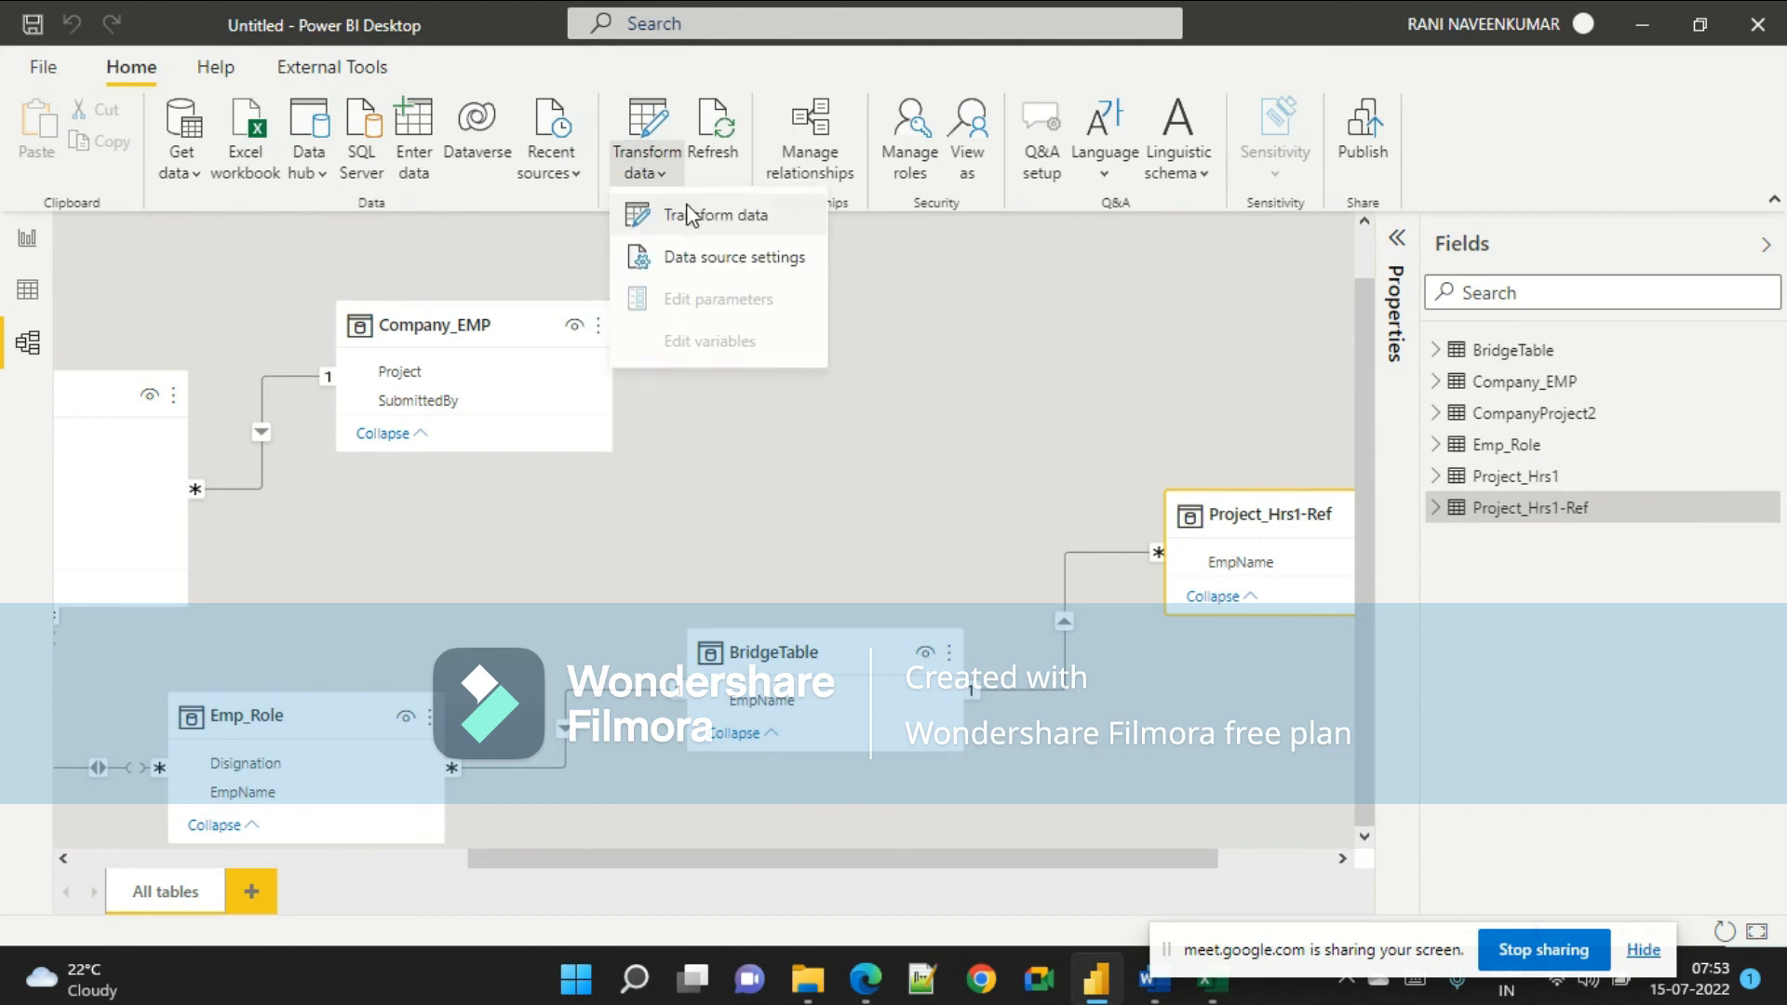
pyautogui.click(684, 211)
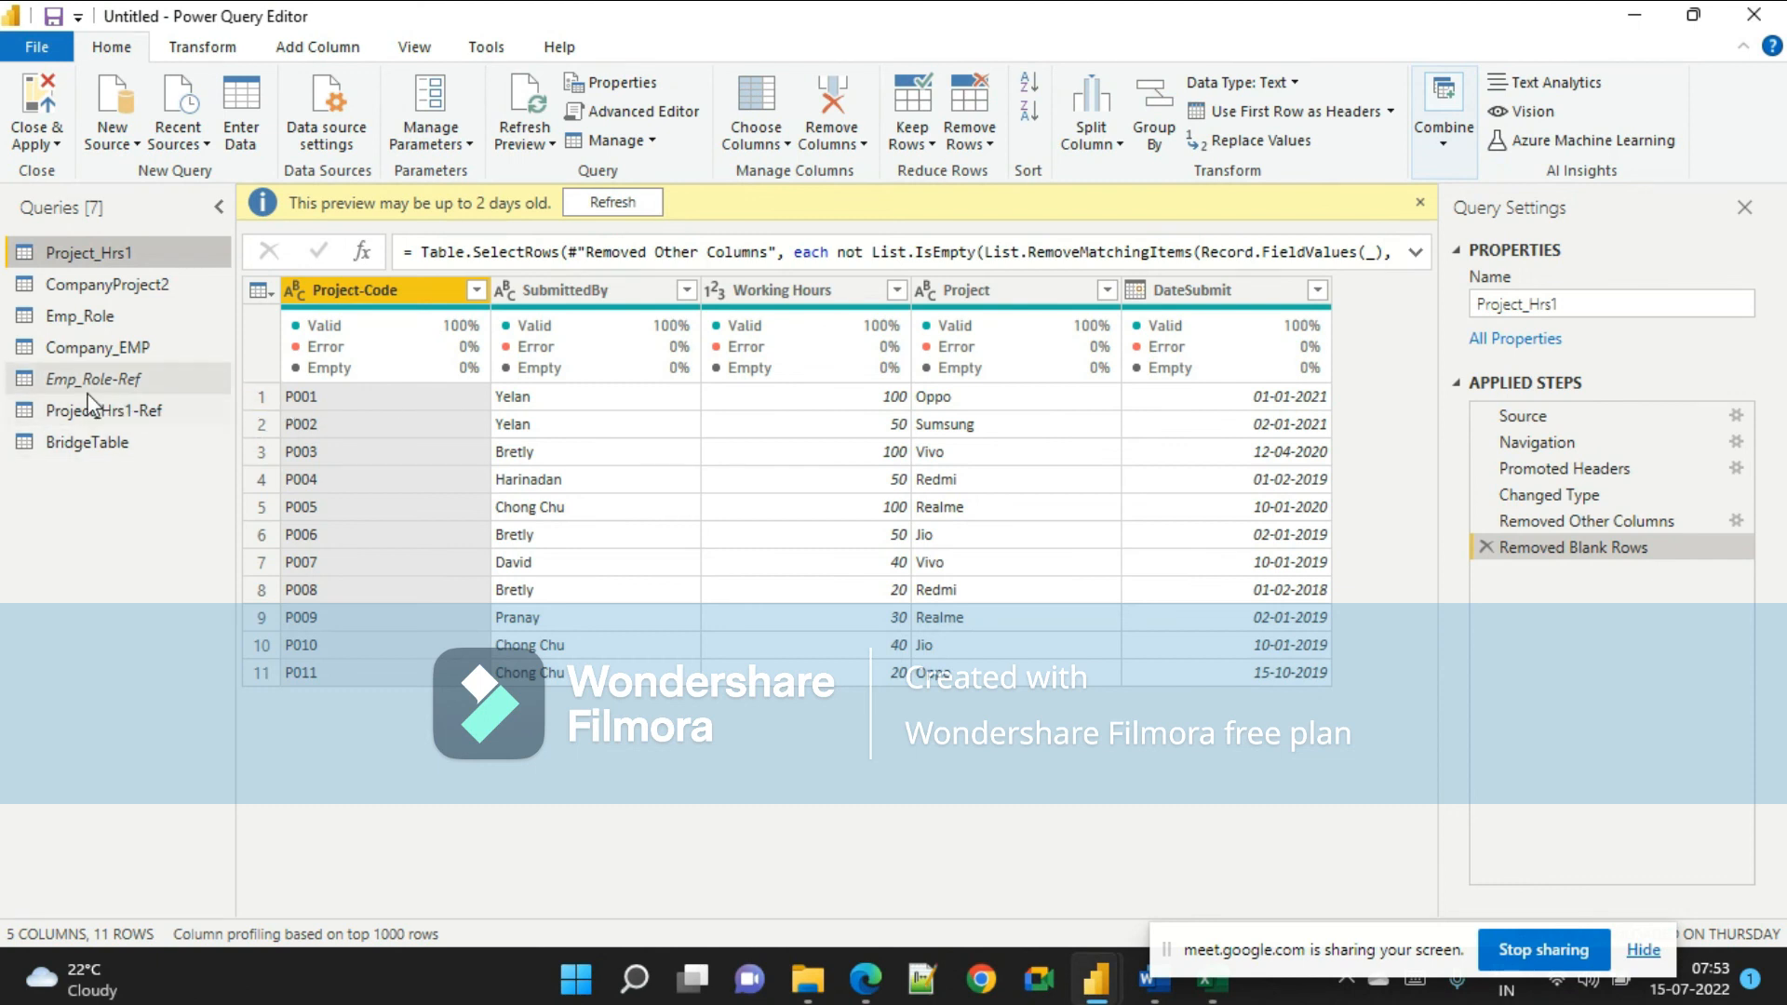
# Review the load settings of the Emp_Role-Ref, BridgeTable and Project_Hrs1-Ref queries.
pyautogui.click(112, 379)
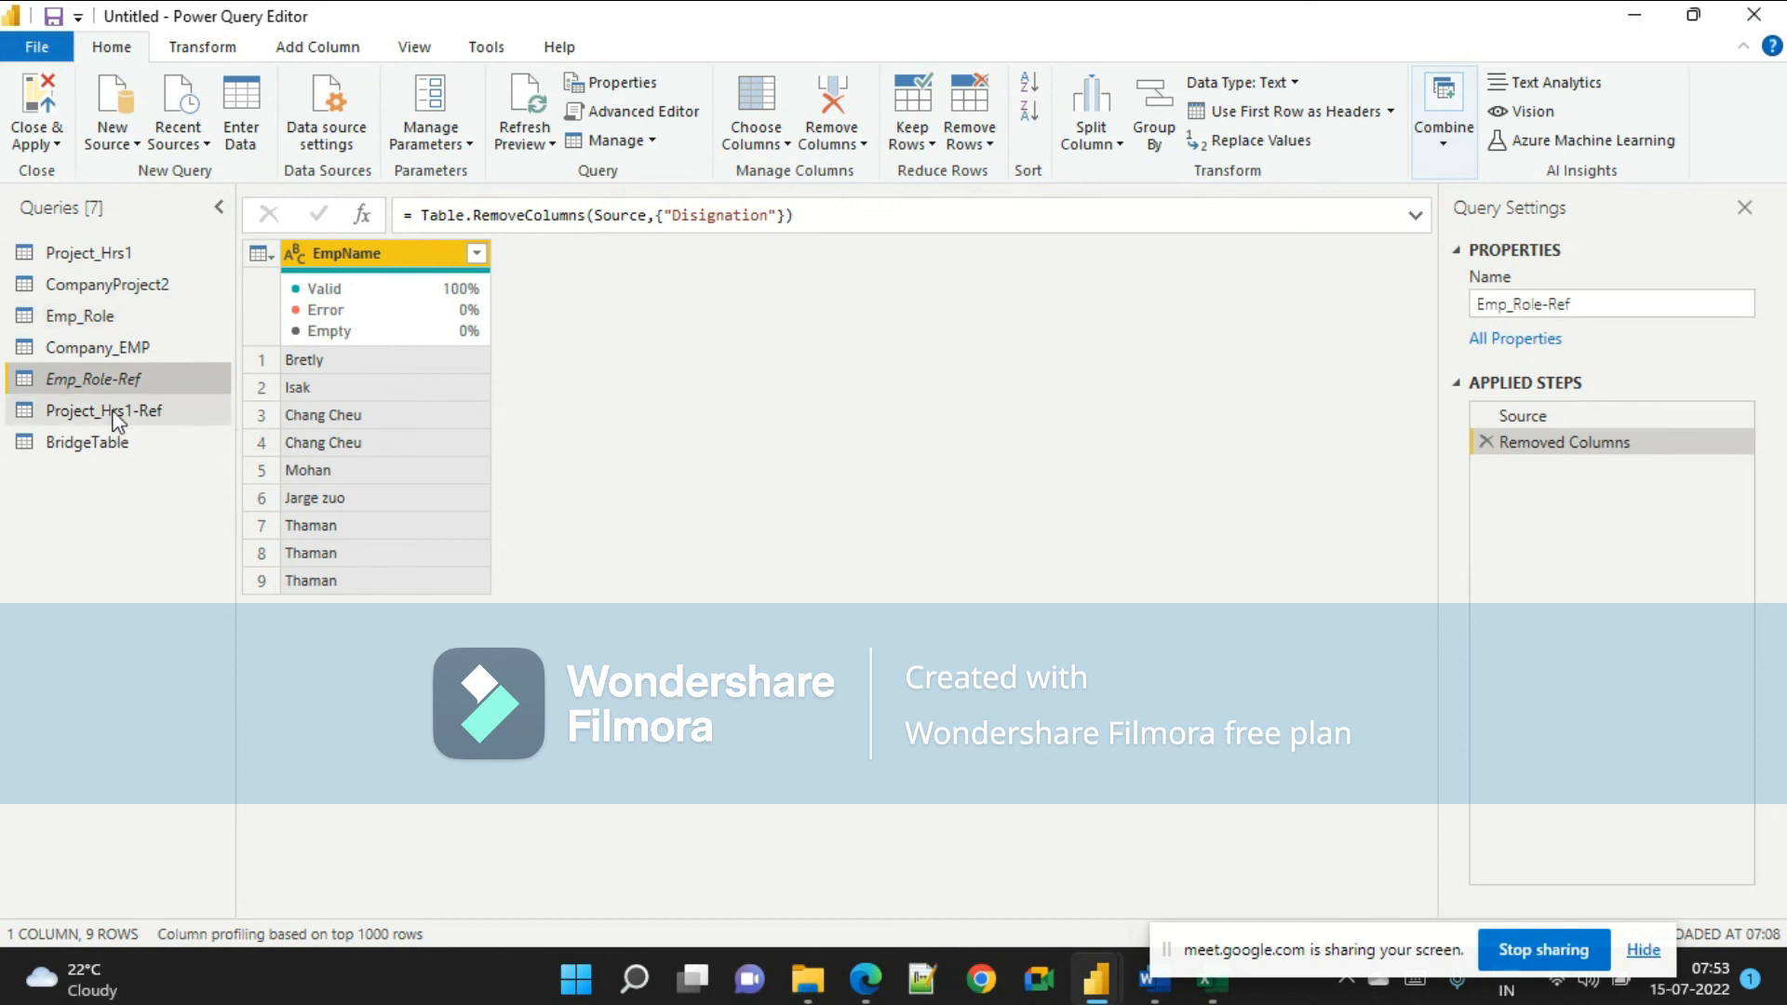
pyautogui.hotkey('alt', 'Tab')
pyautogui.hotkey('alt', 'Tab')
pyautogui.rightClick(81, 372)
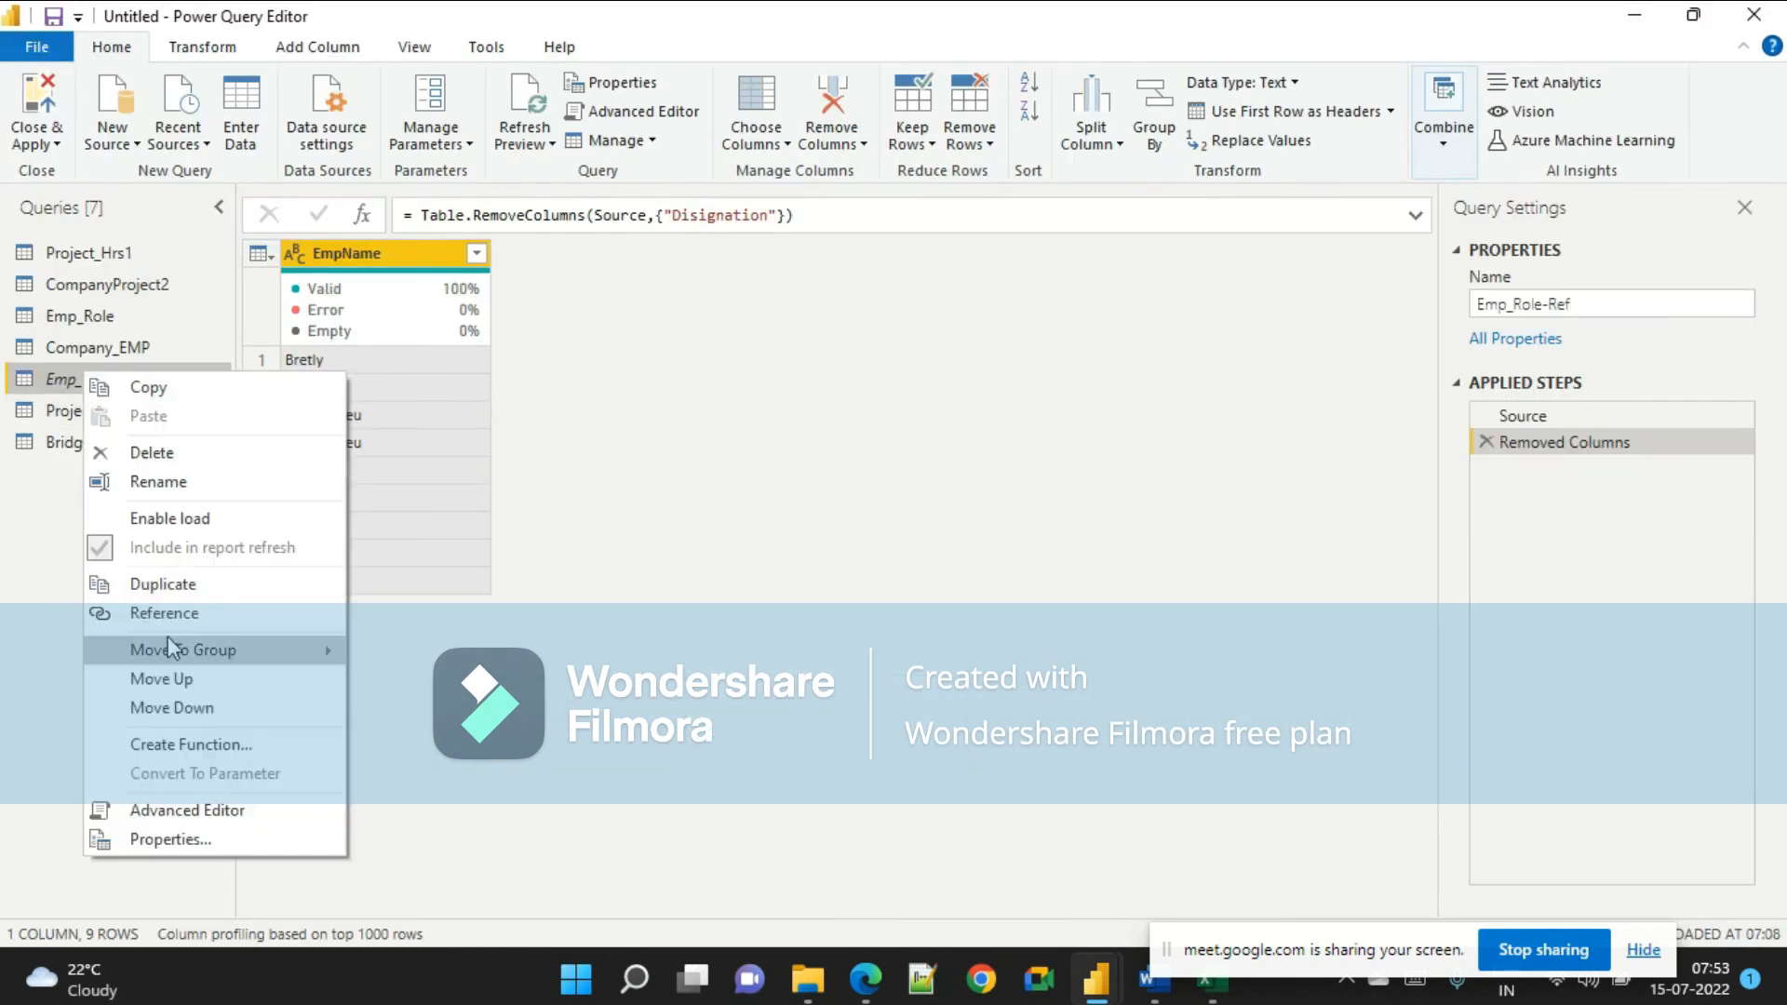
pyautogui.click(48, 535)
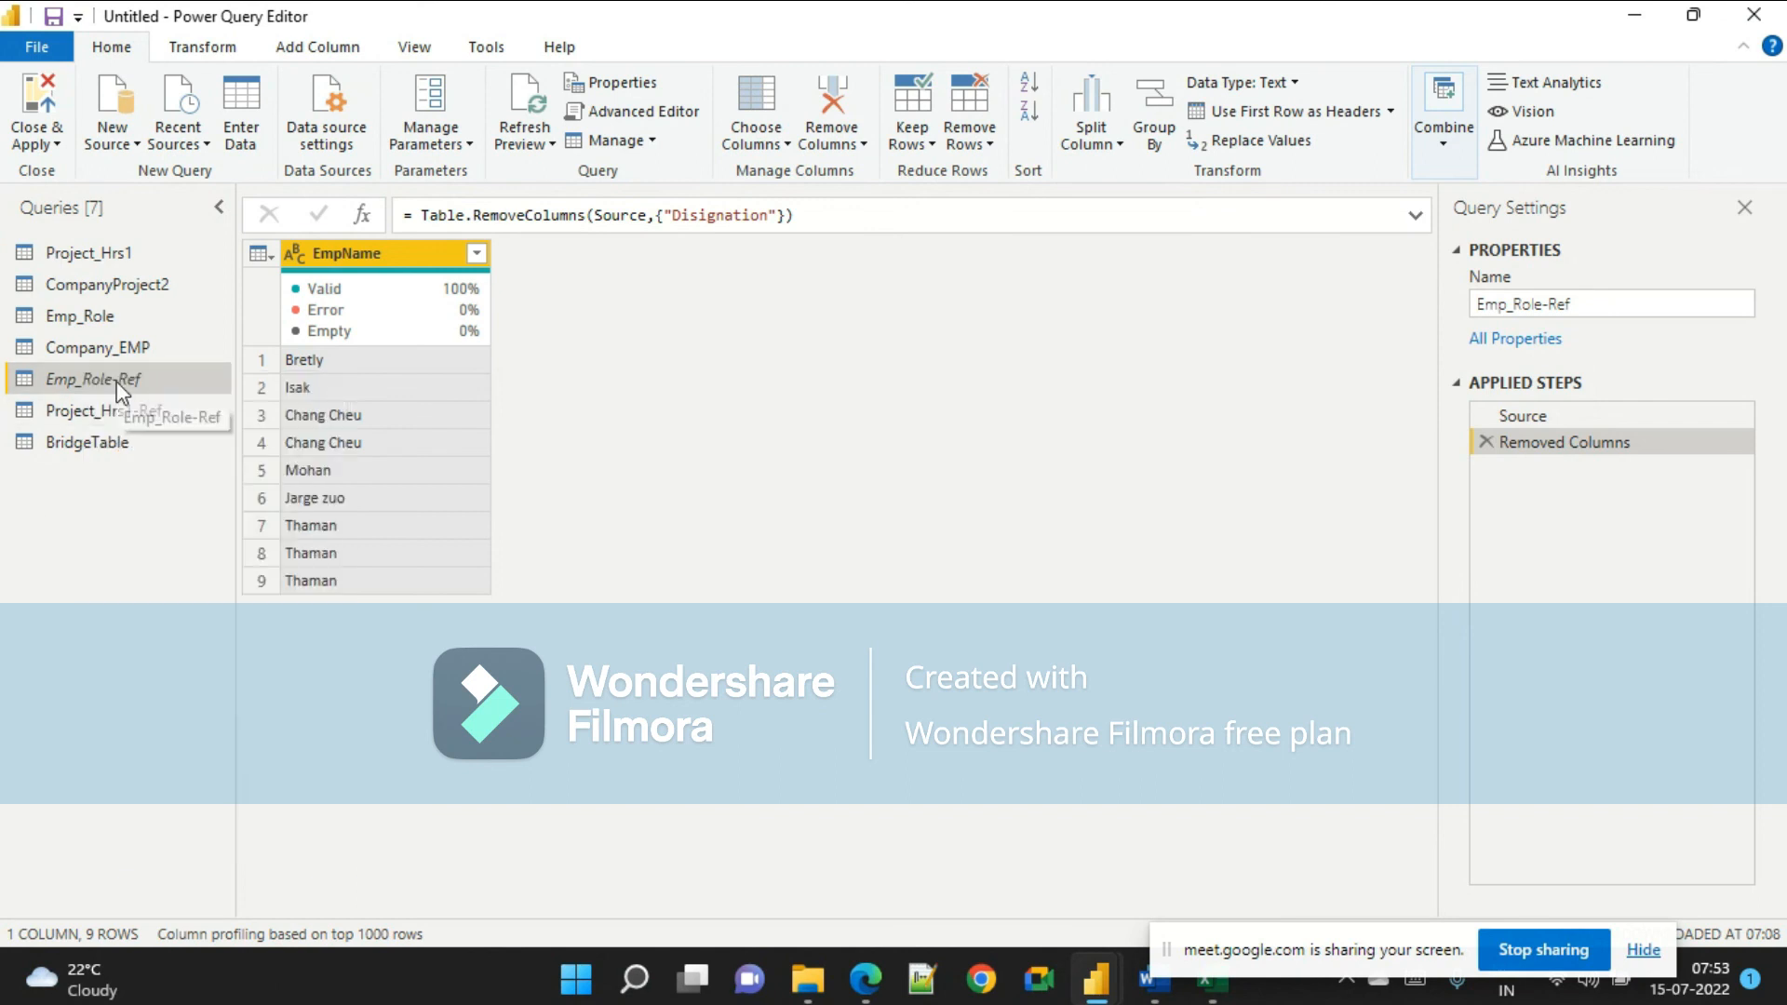
pyautogui.click(102, 440)
pyautogui.click(108, 410)
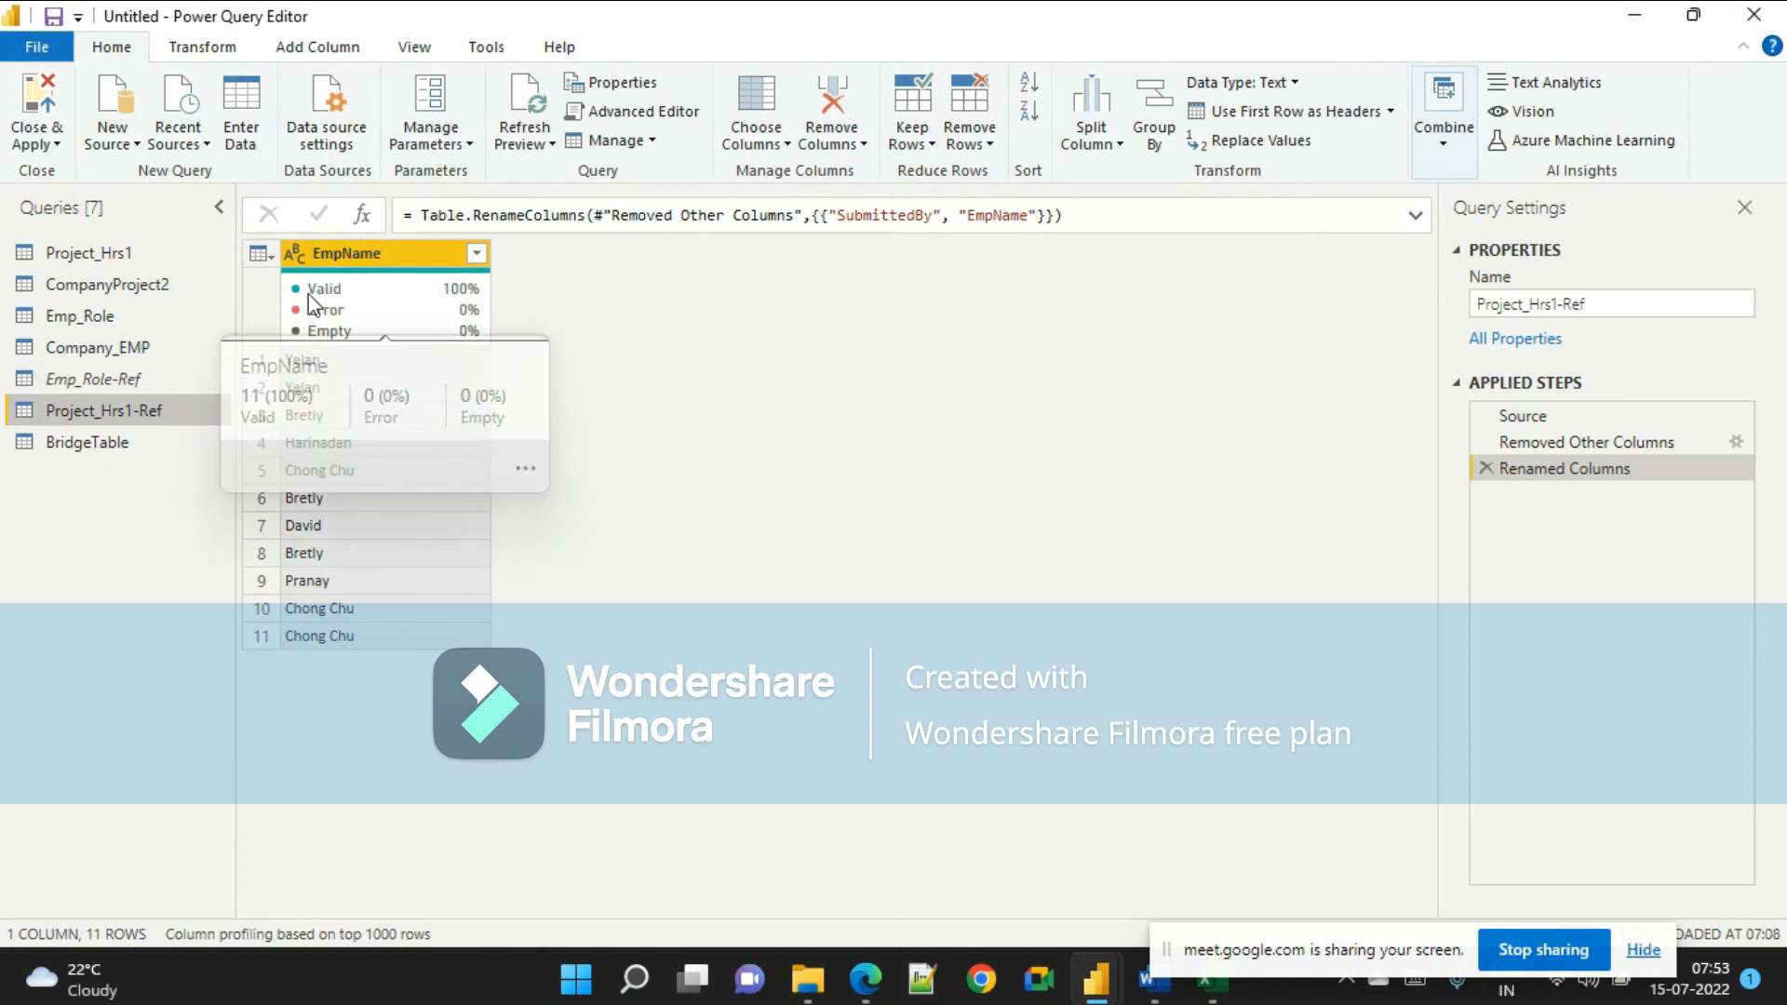
# Consult the reference document's instructions on loading only the required tables into the model.
pyautogui.click(124, 381)
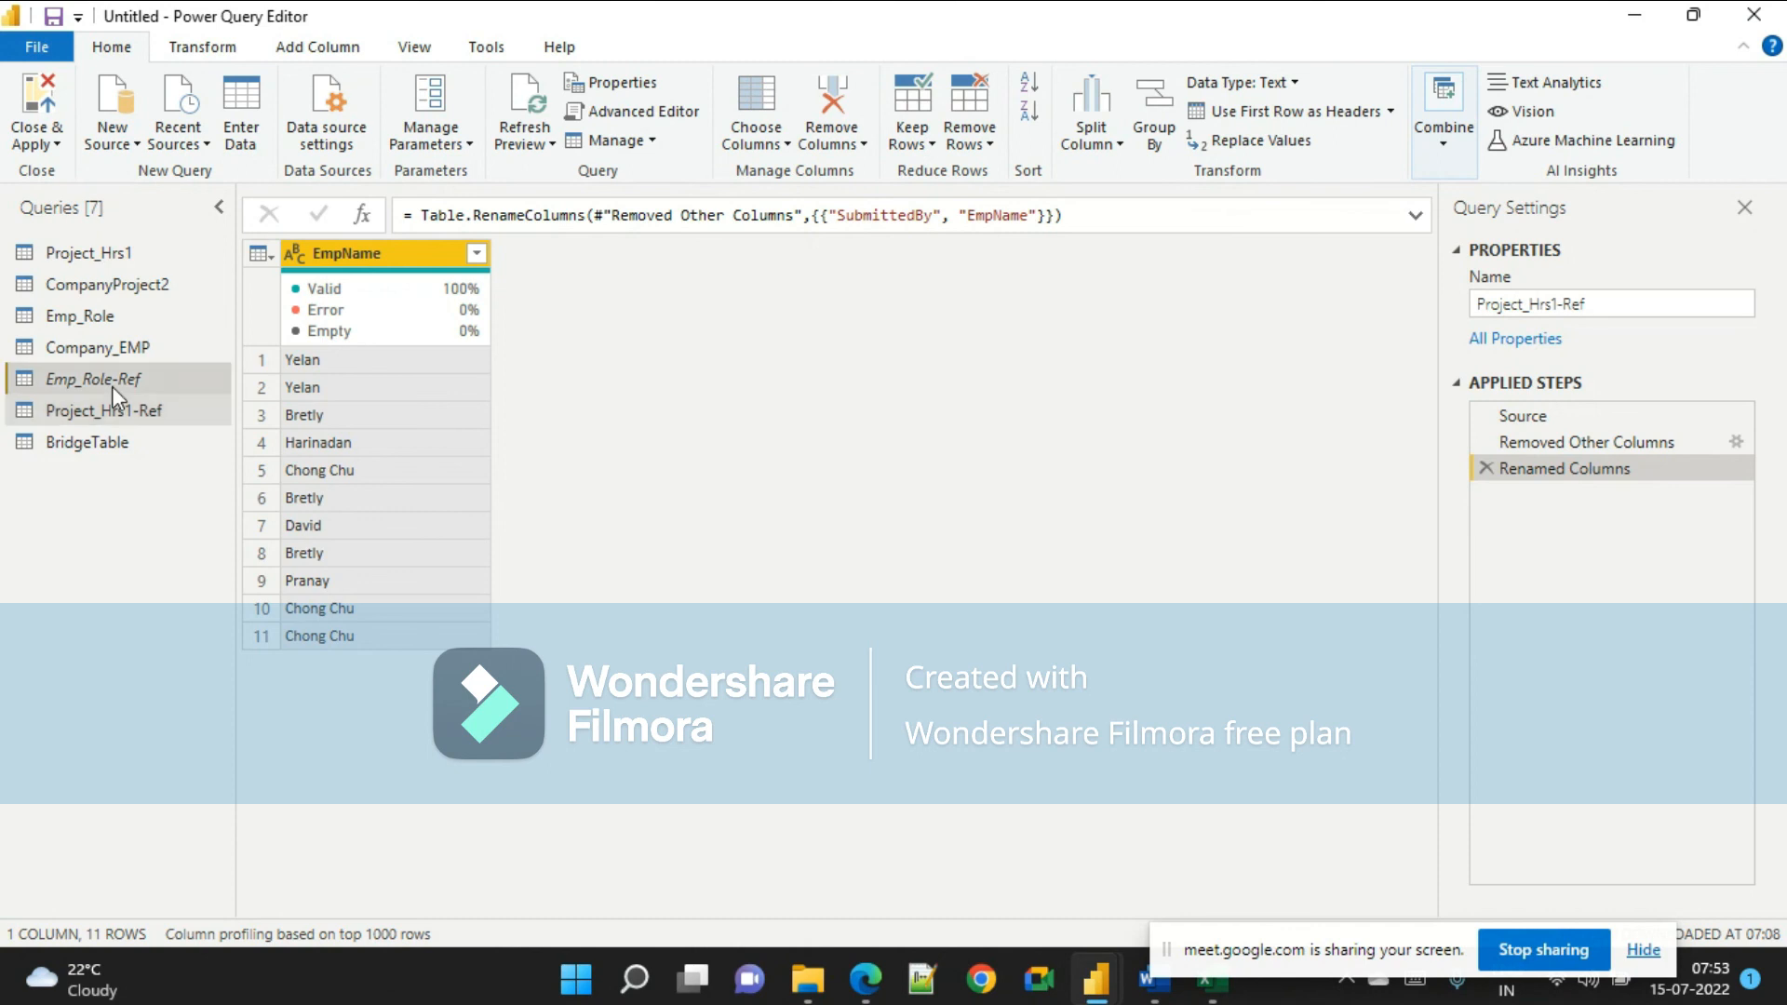
pyautogui.hotkey('alt', 'Tab')
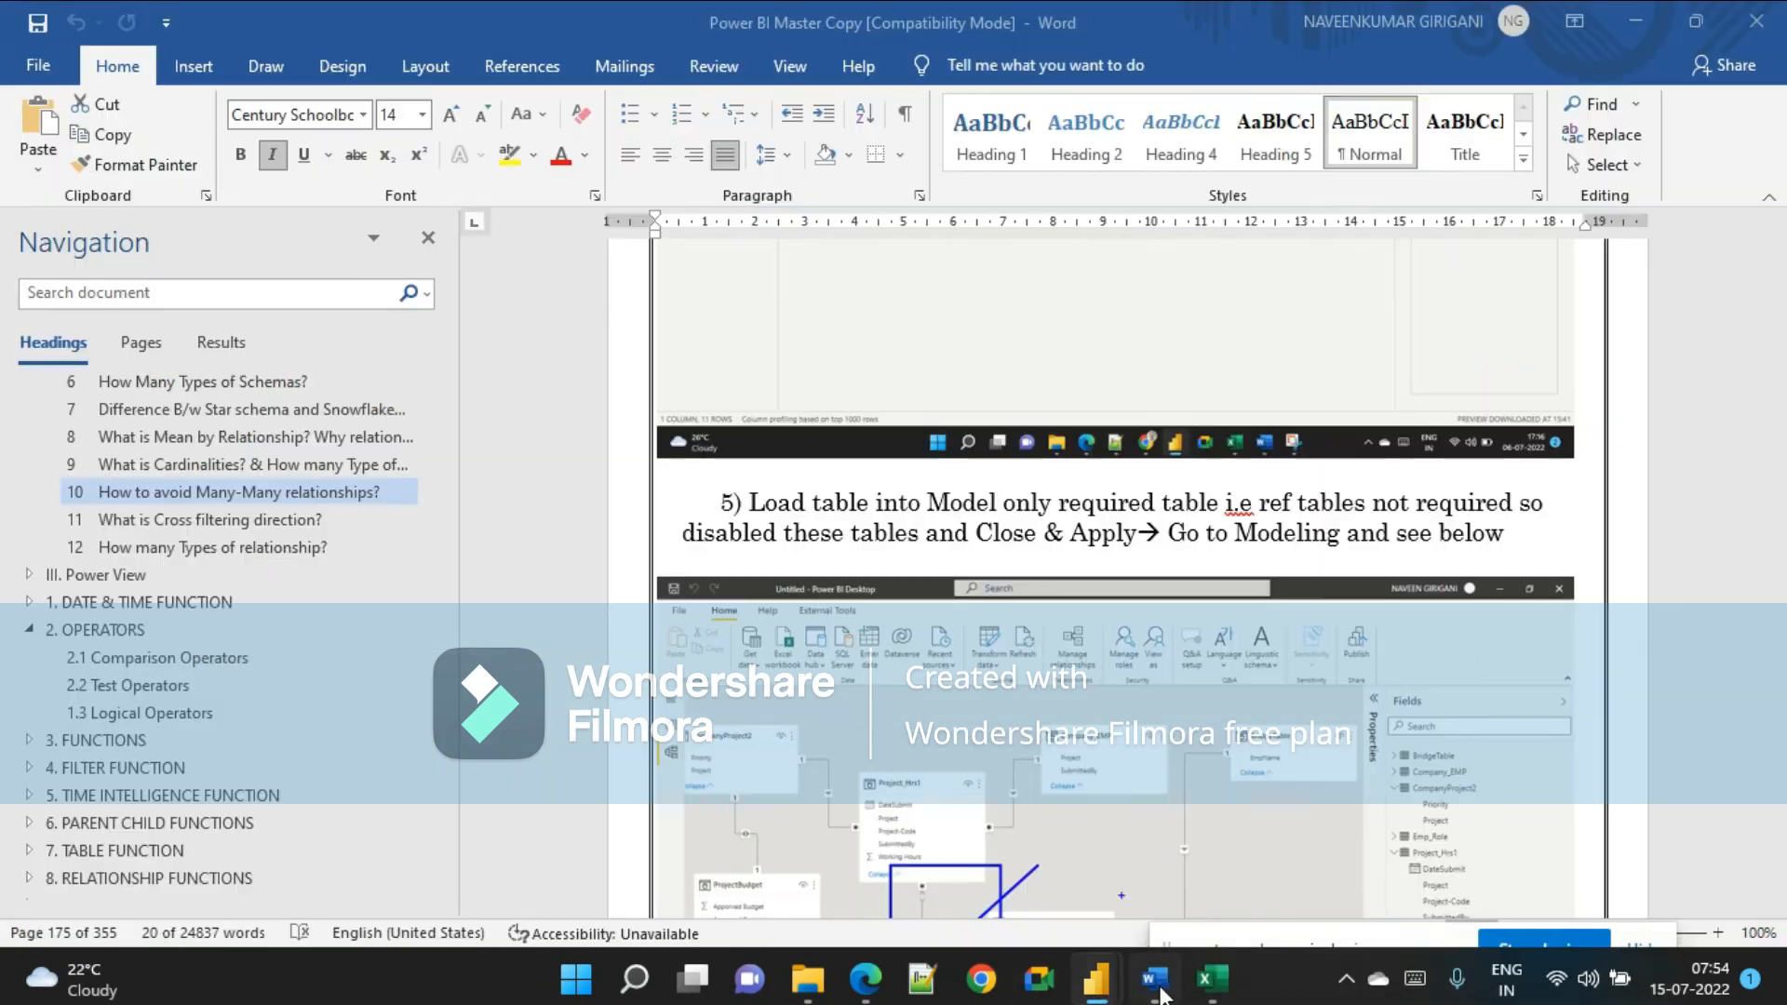
pyautogui.scroll(-3, 1216, 817)
pyautogui.scroll(4, 1204, 829)
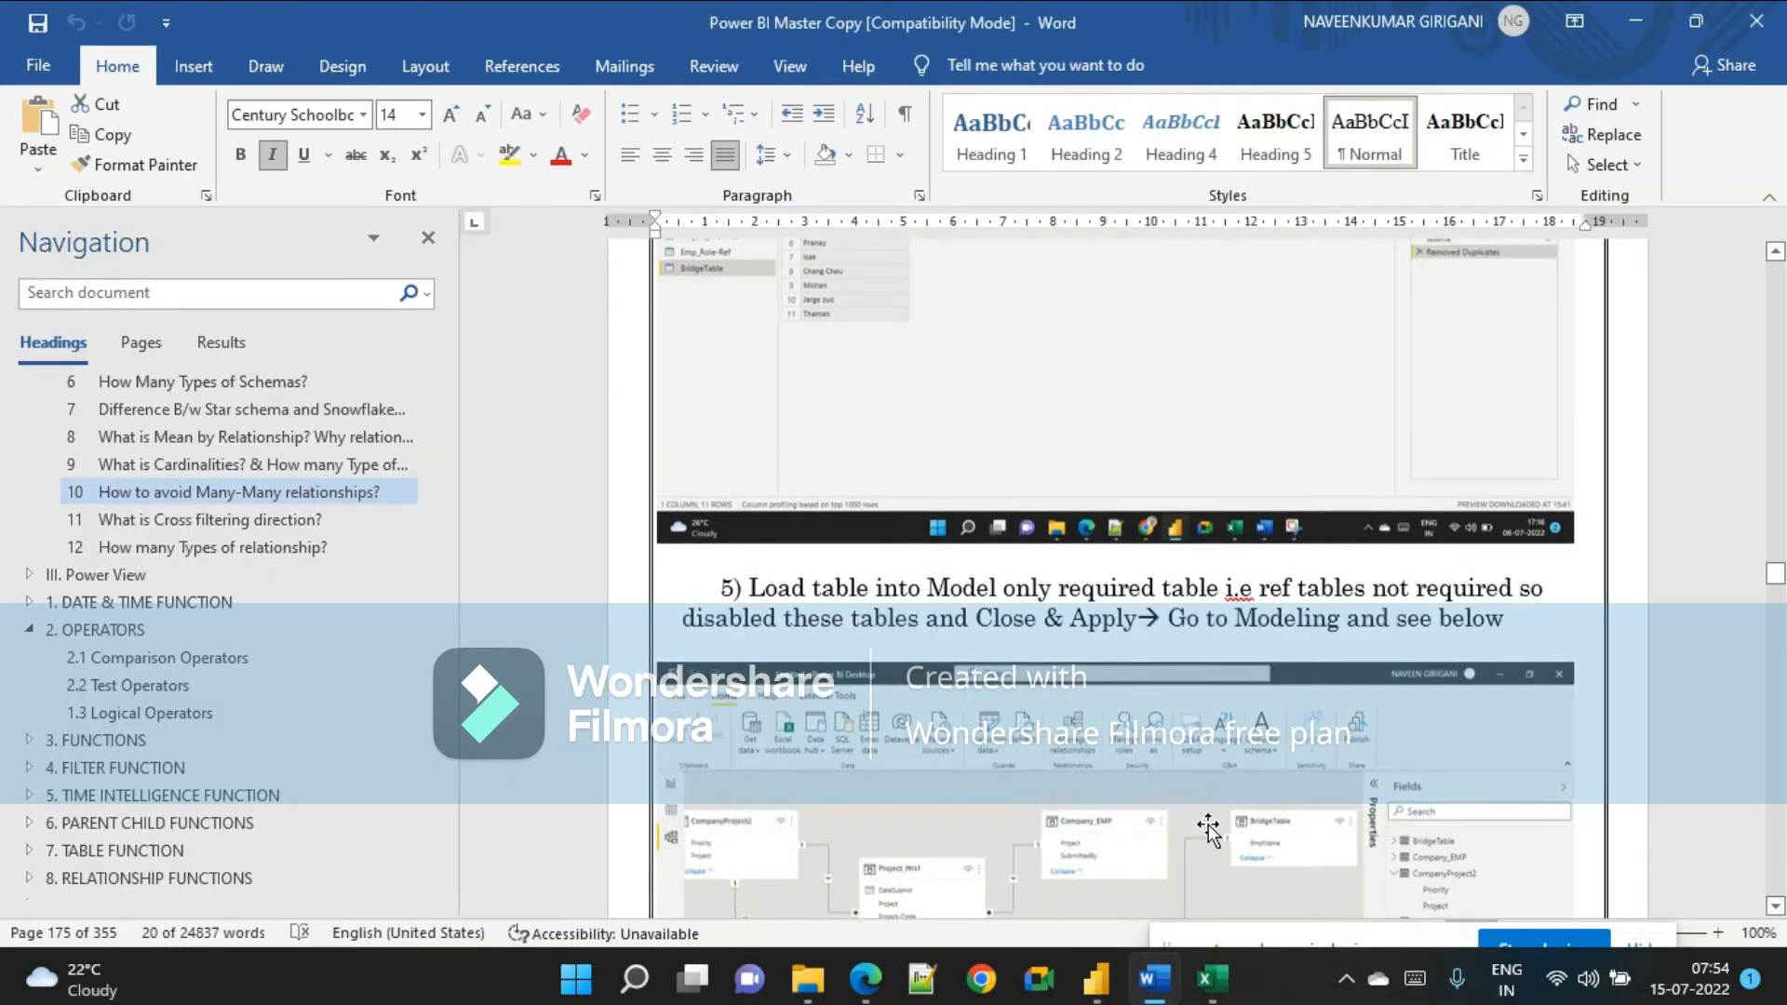
pyautogui.scroll(-3, 556, 615)
pyautogui.hotkey('alt', 'Tab')
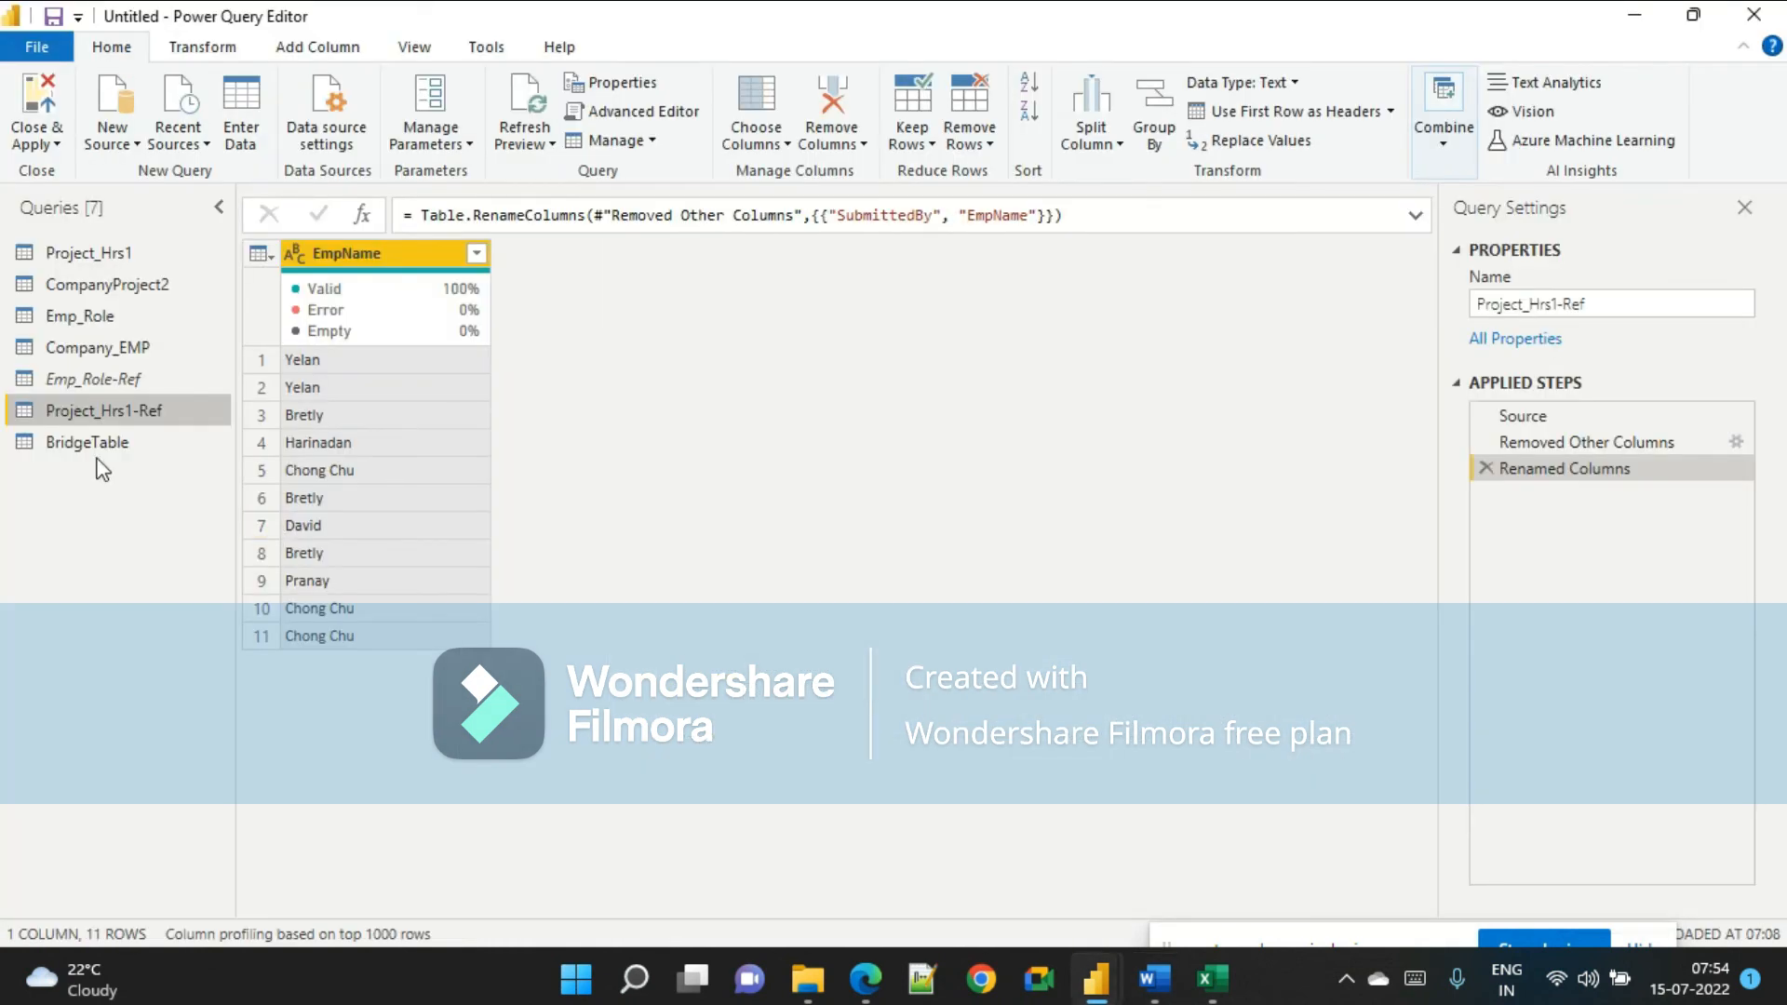
# Delete the applied transformation steps from the Emp_Role-Ref and Project_Hrs1-Ref queries, leaving only their Source steps.
pyautogui.click(96, 383)
pyautogui.click(142, 253)
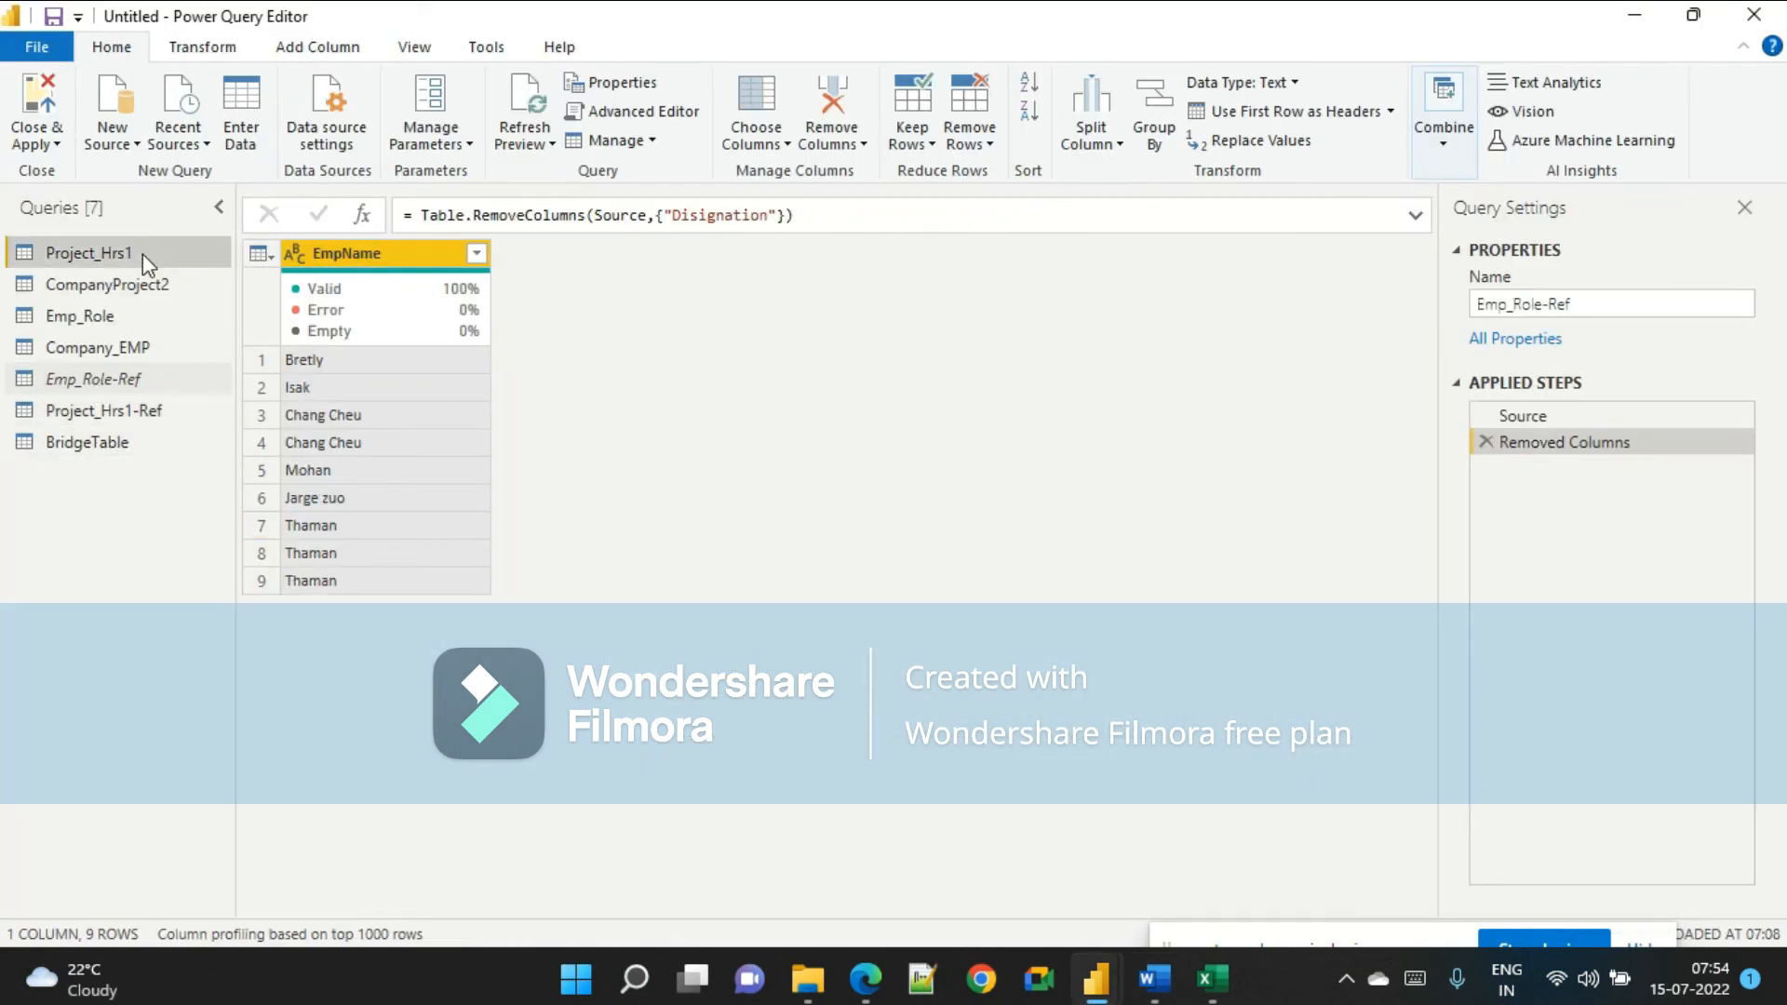
pyautogui.click(143, 377)
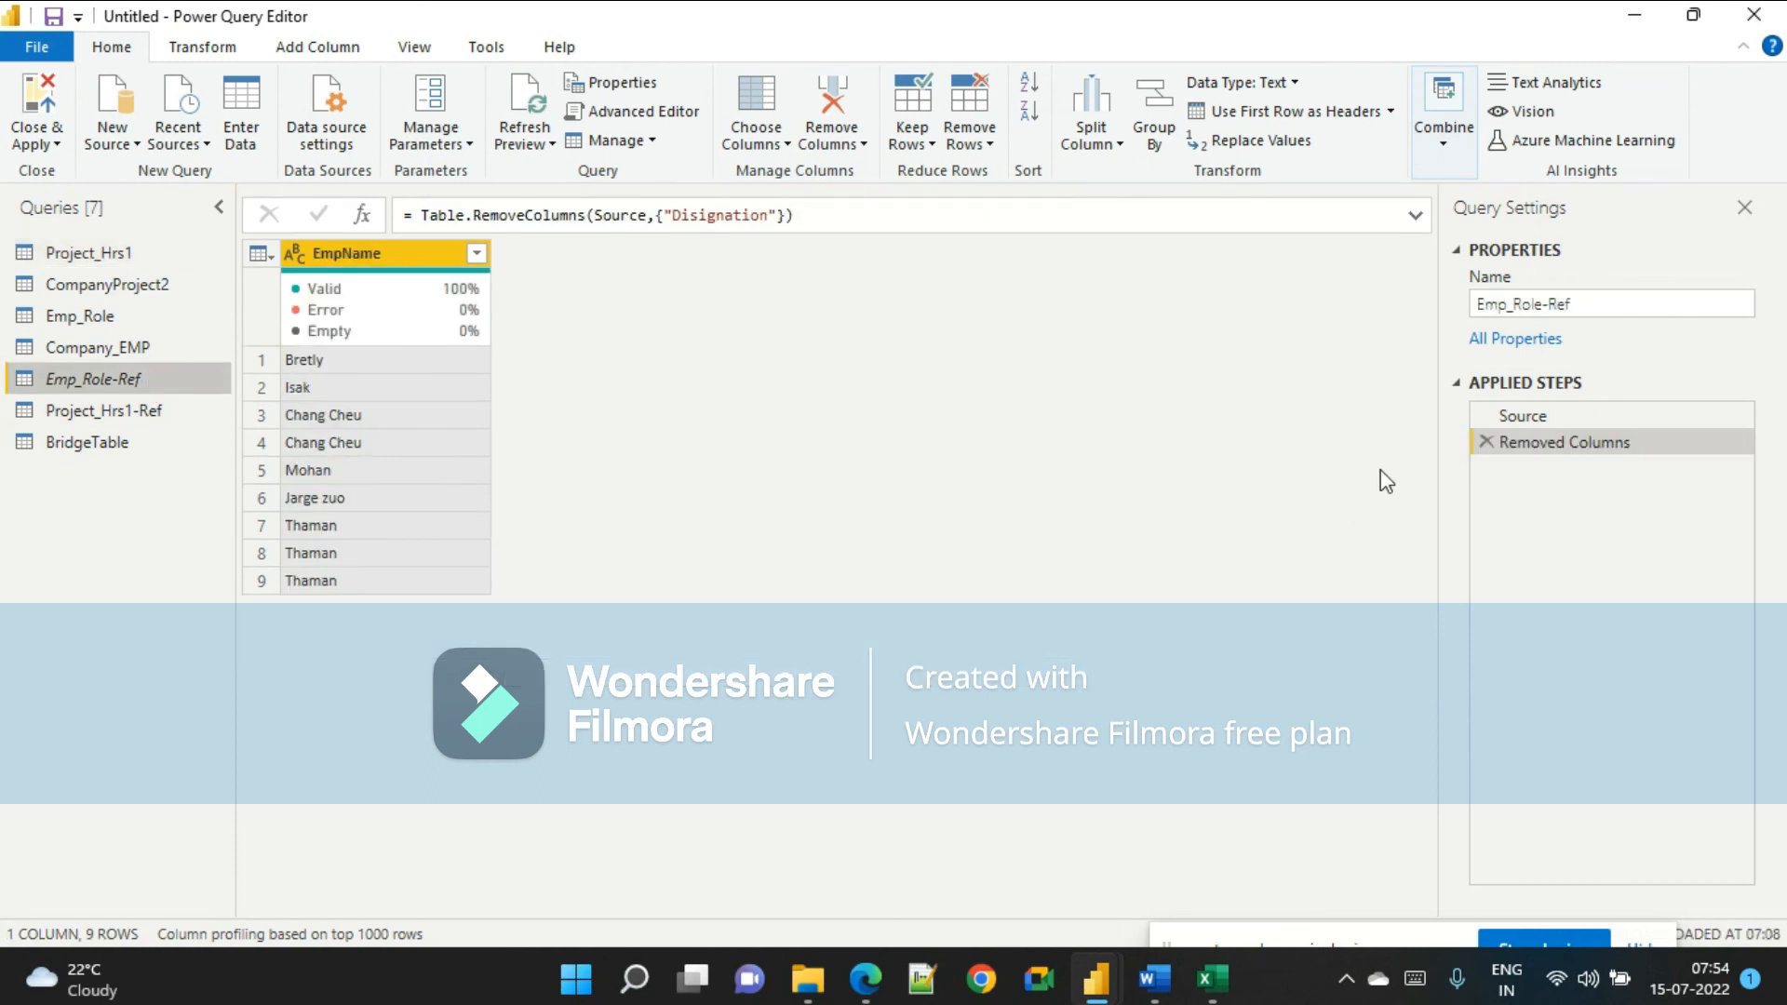
pyautogui.click(1484, 443)
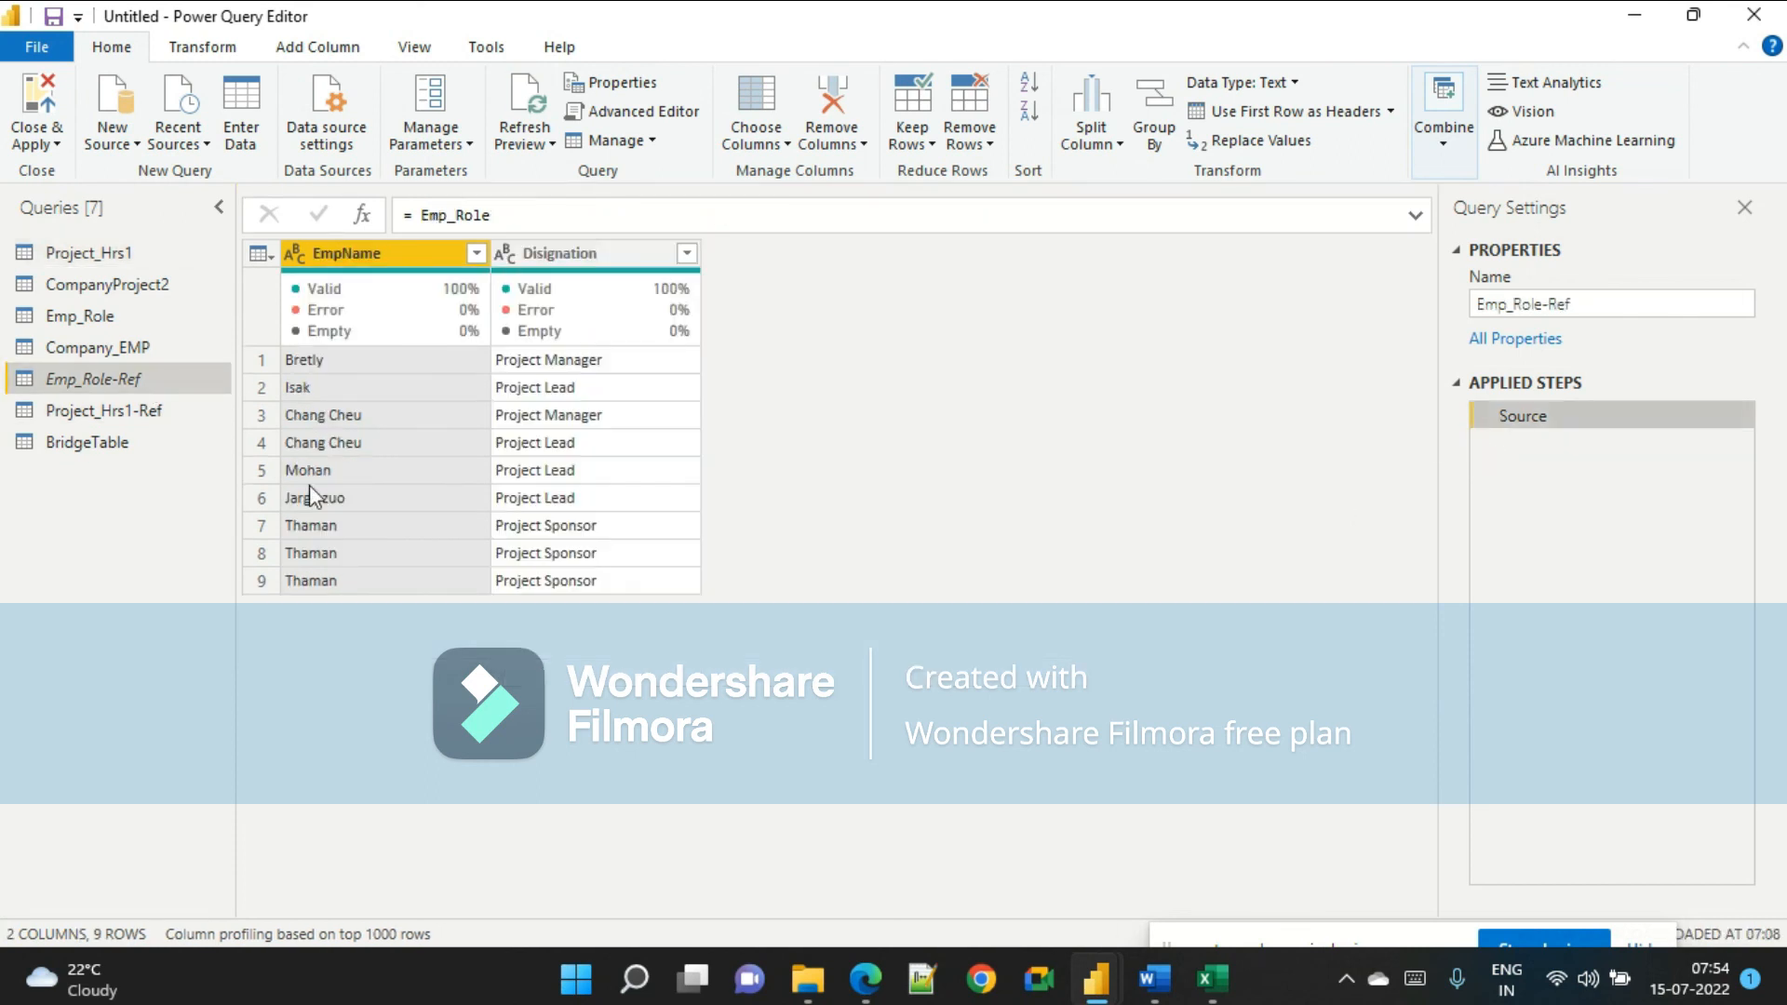
pyautogui.click(149, 411)
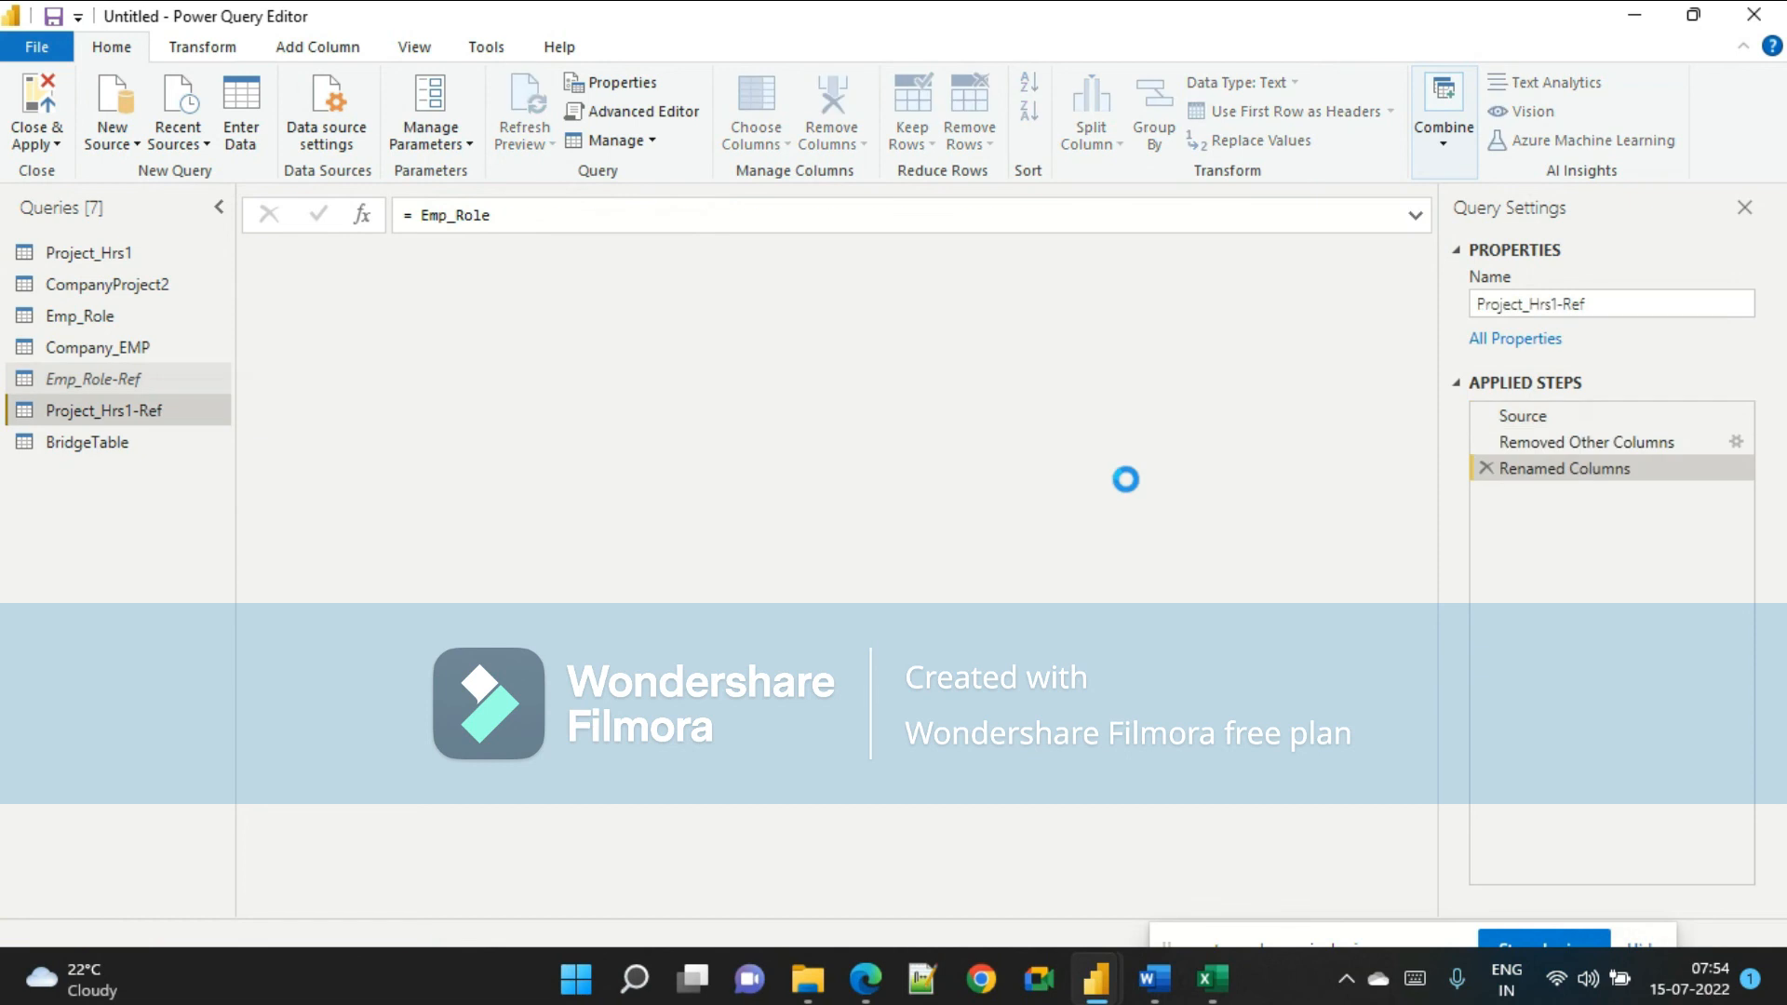
pyautogui.click(1483, 468)
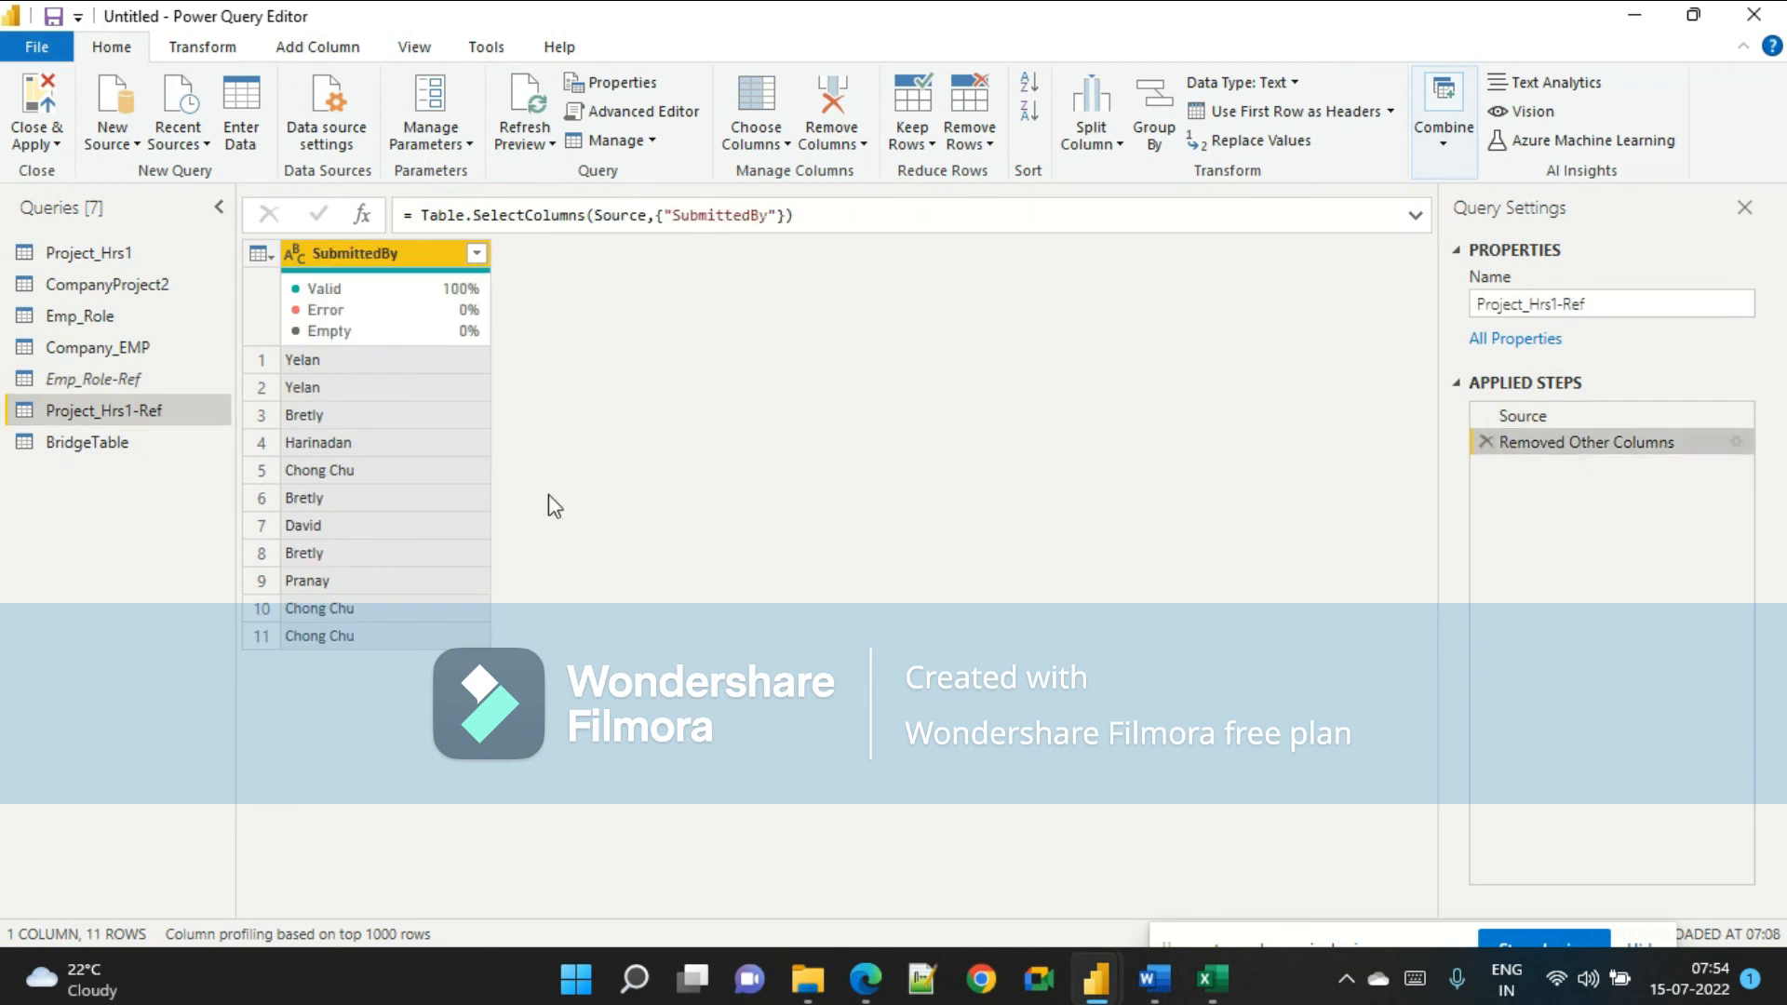
pyautogui.click(1485, 442)
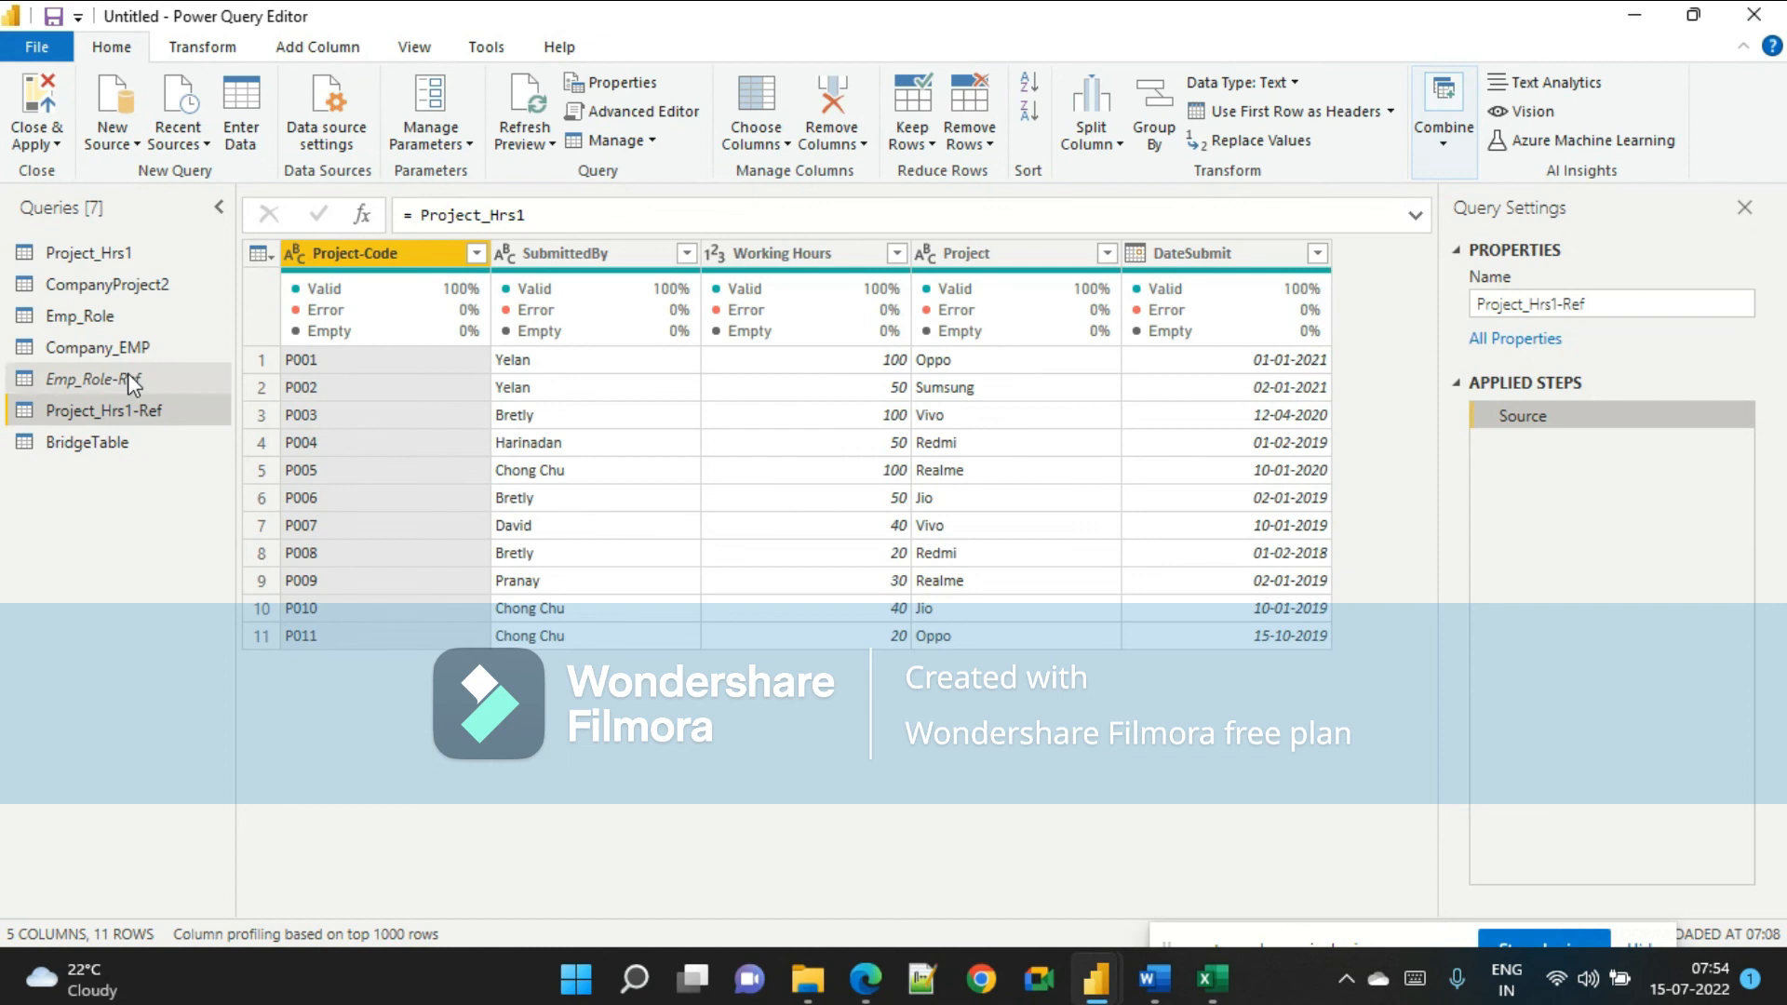
# Delete the BridgeTable query.
pyautogui.click(93, 378)
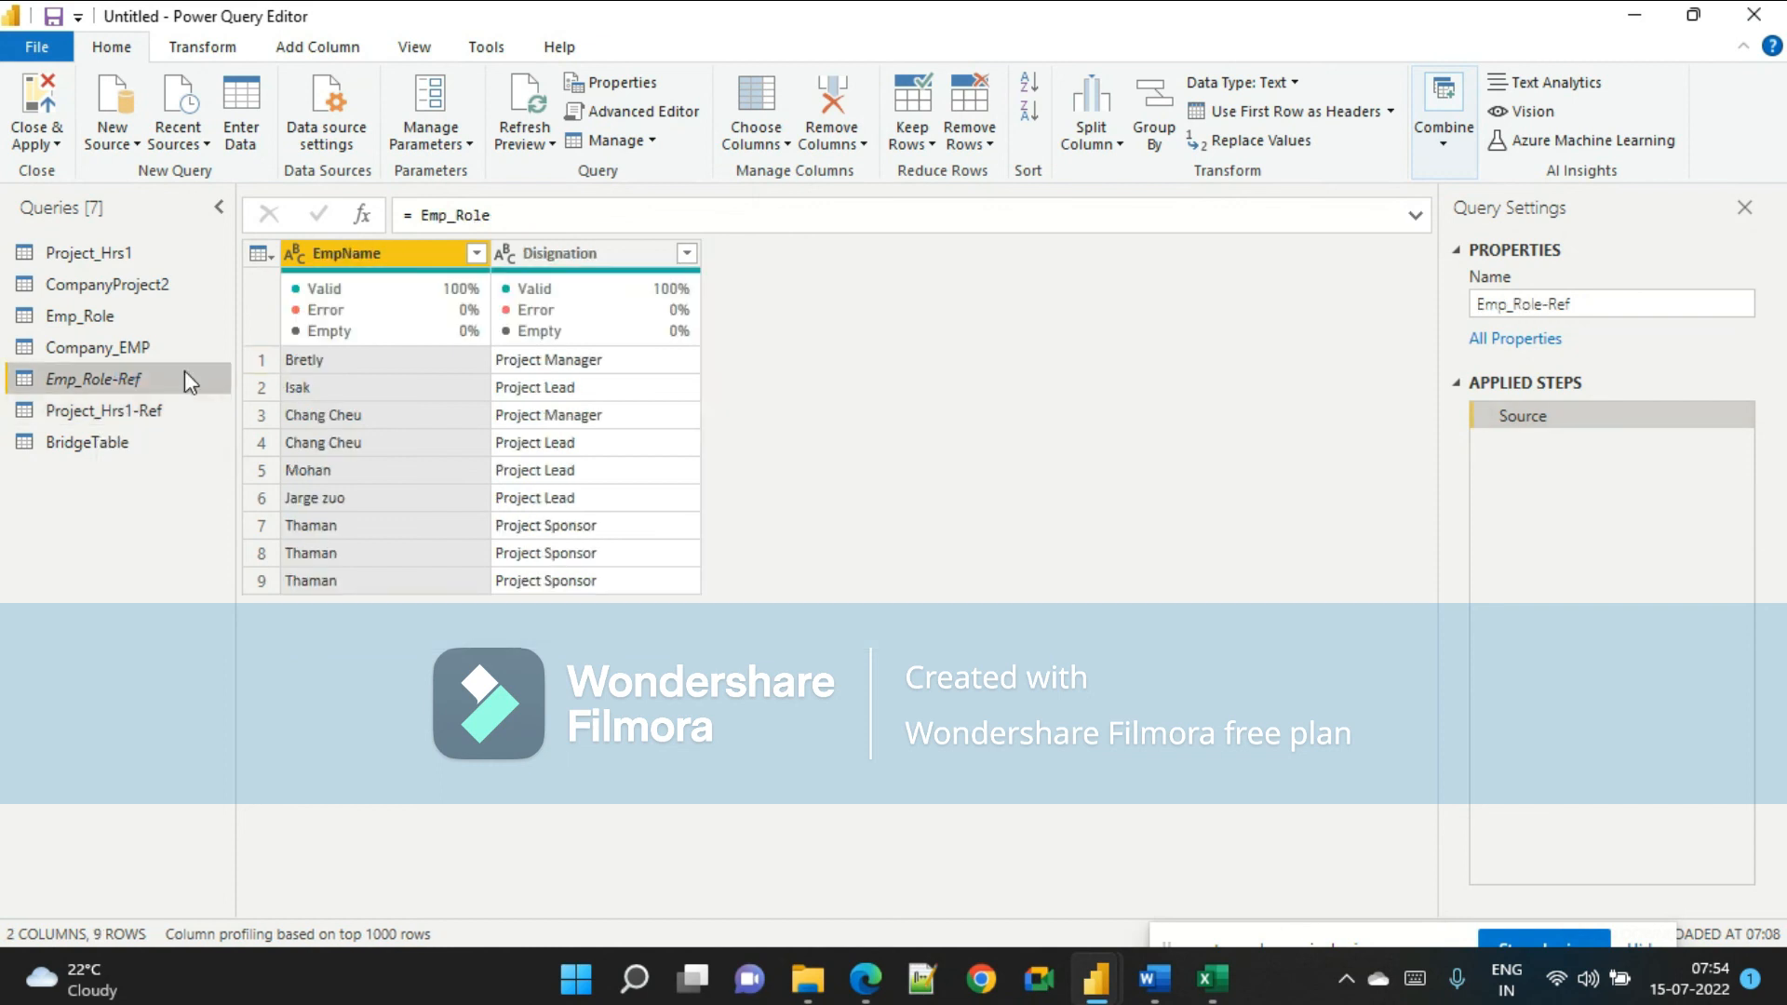
pyautogui.click(1570, 305)
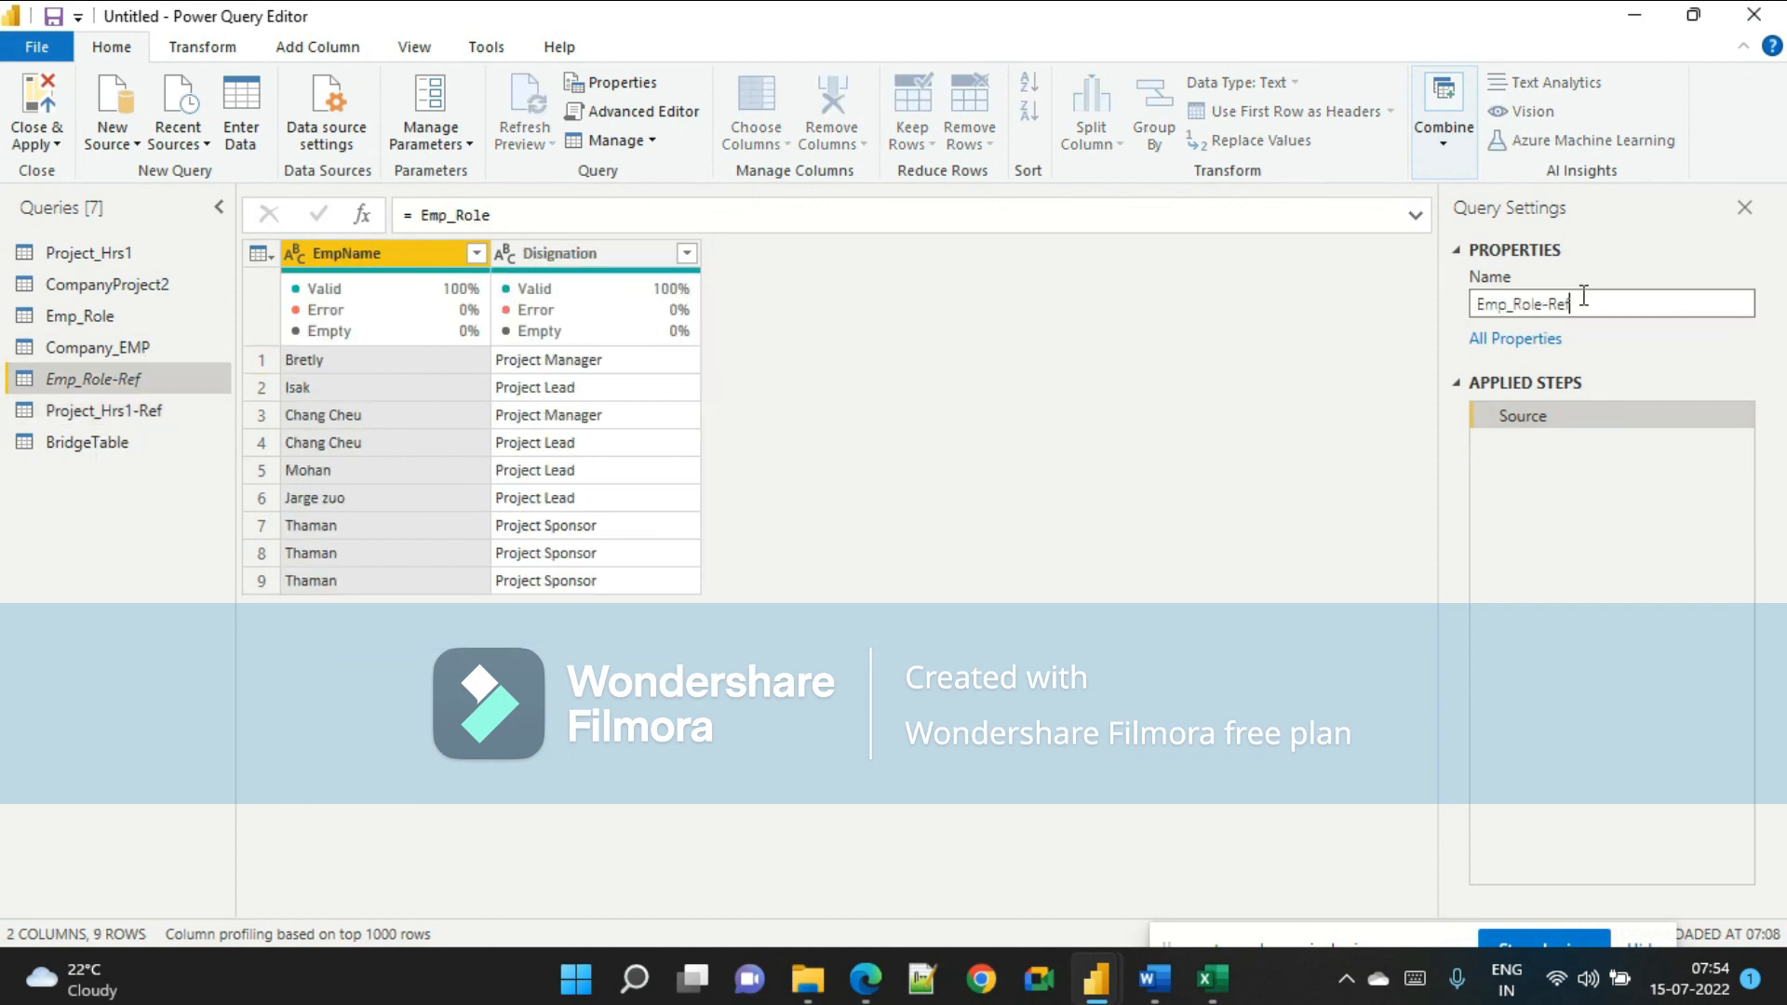
pyautogui.click(90, 315)
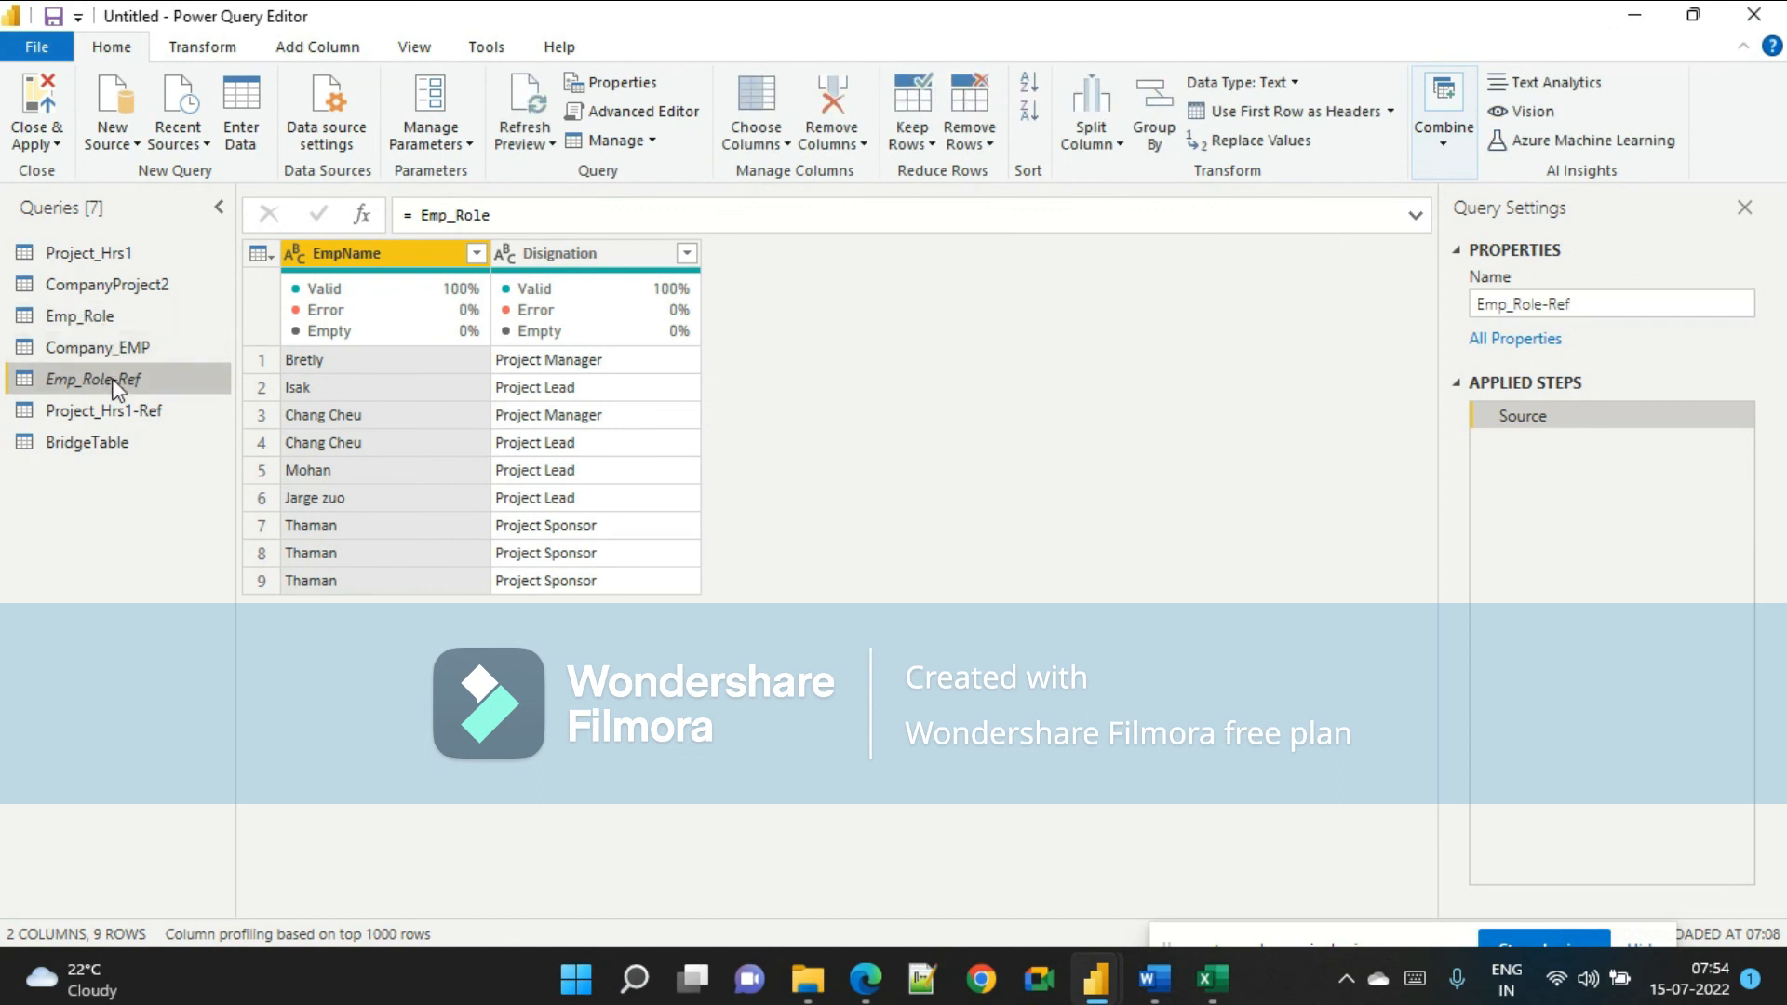
pyautogui.click(165, 419)
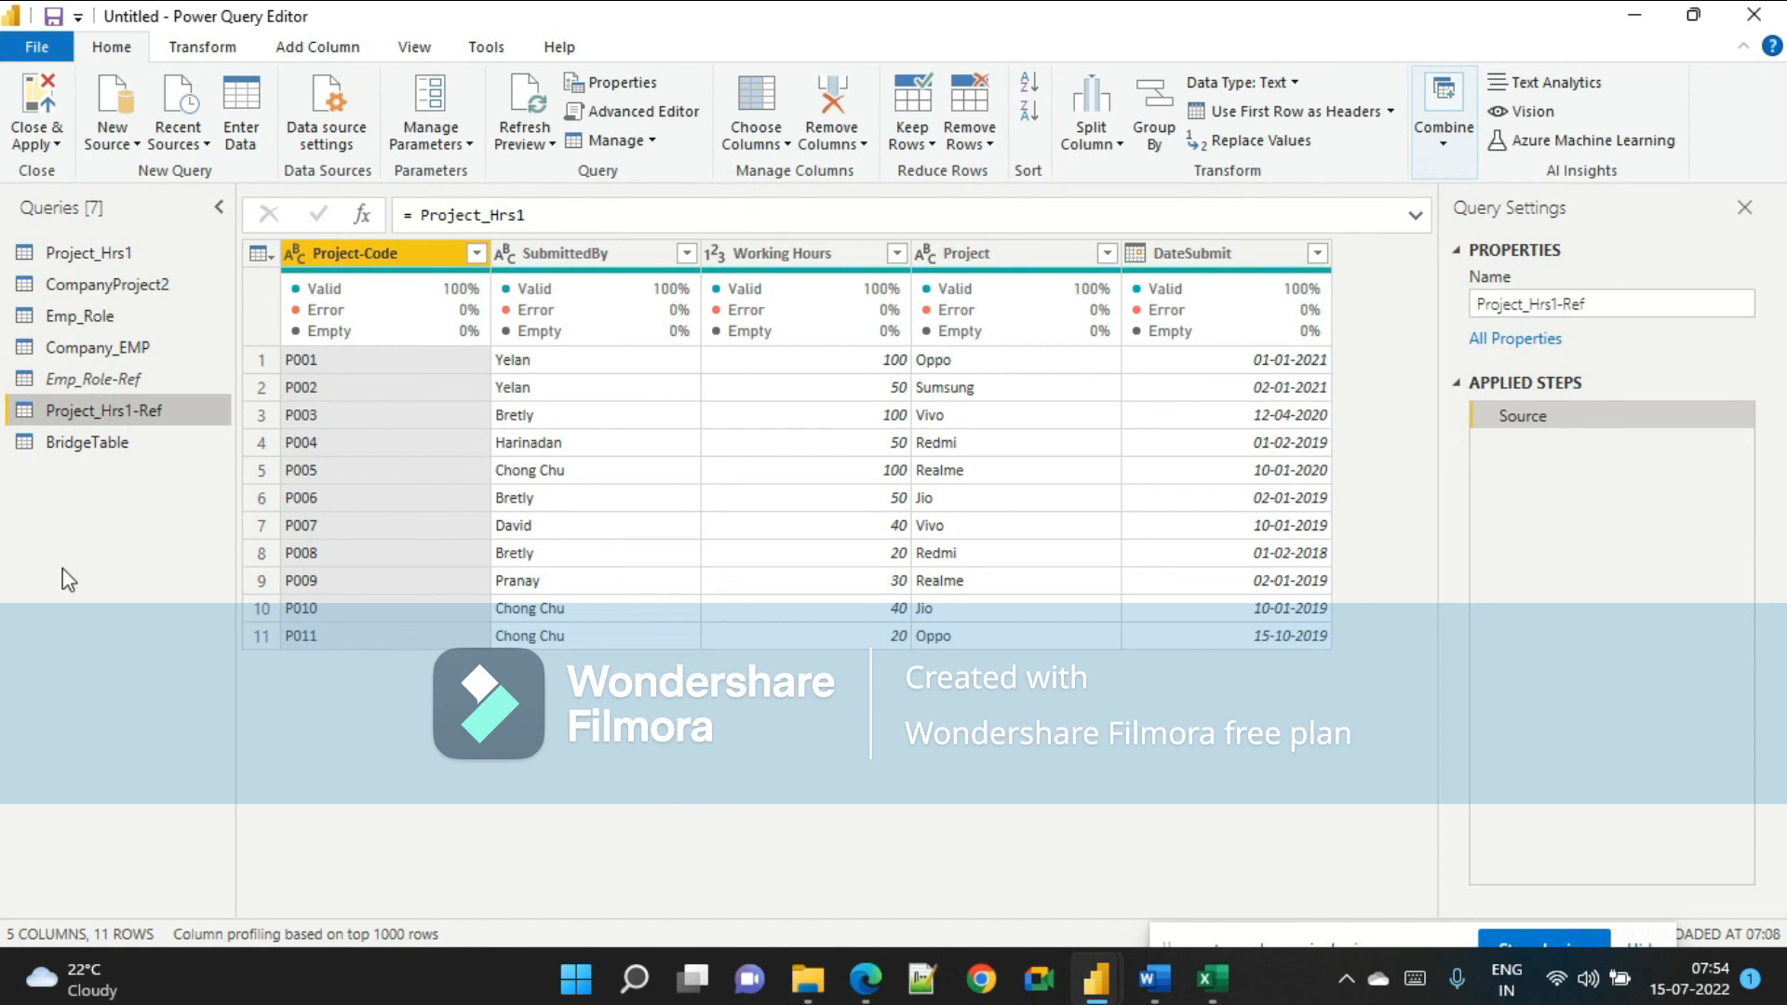
pyautogui.click(104, 445)
pyautogui.rightClick(112, 444)
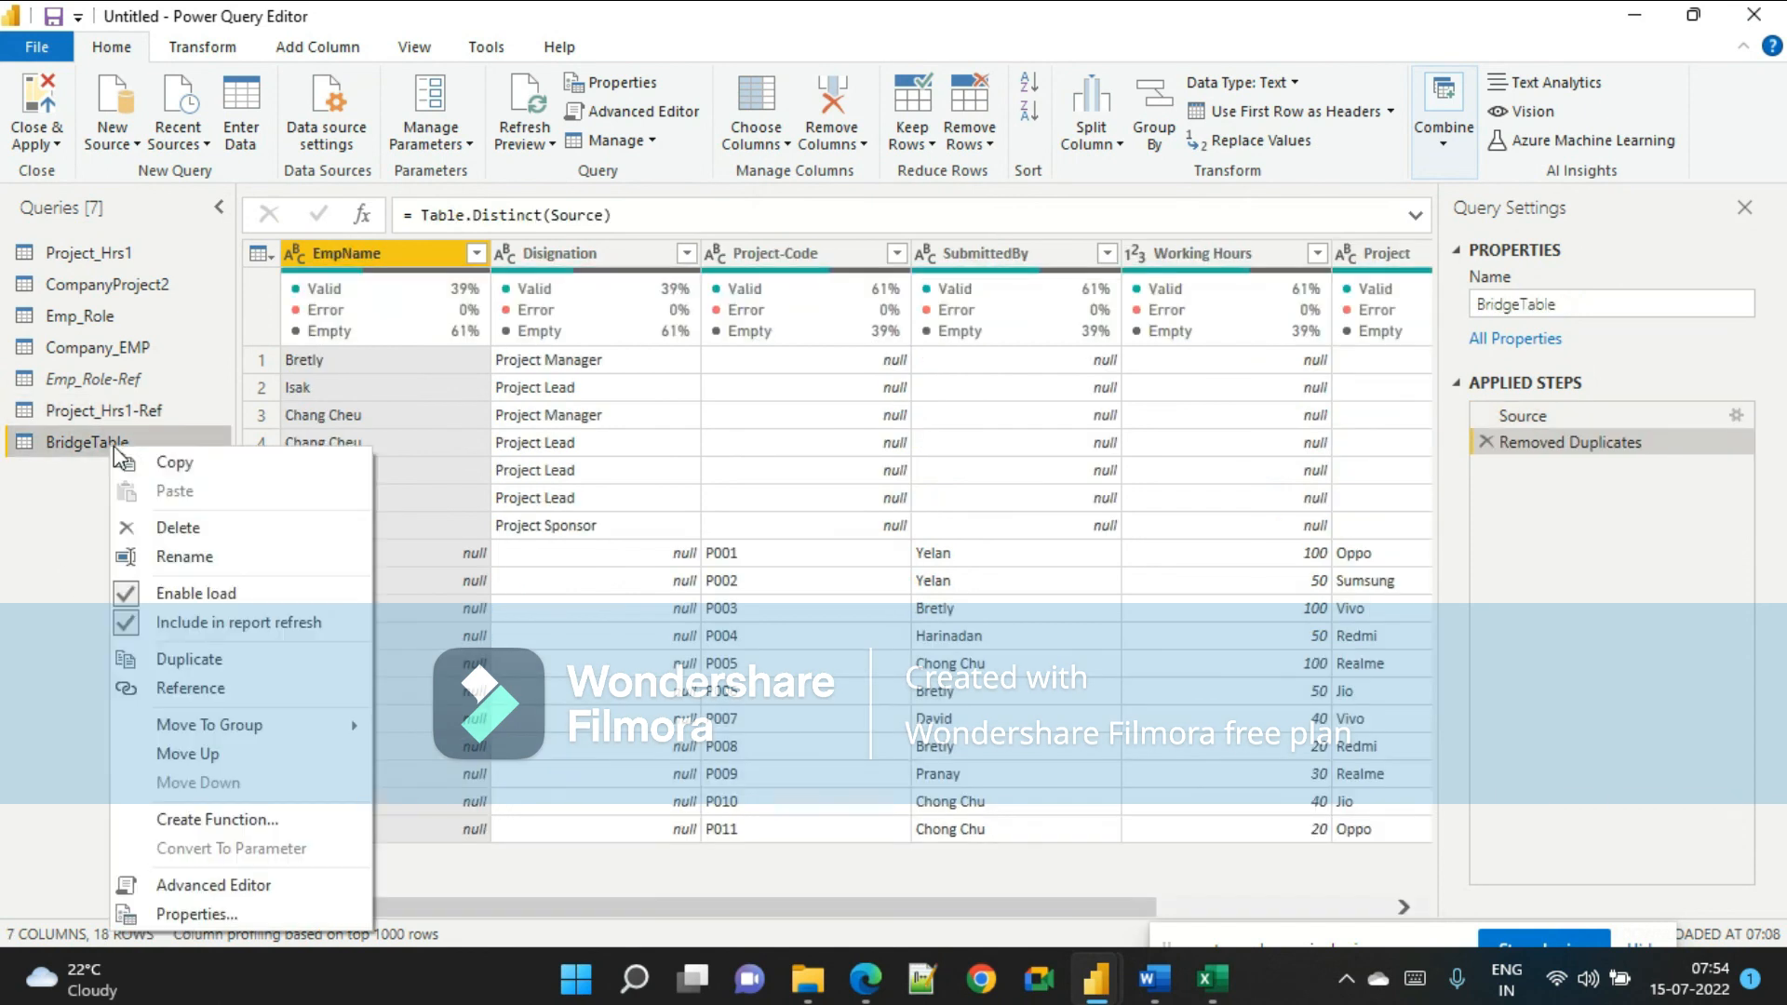
pyautogui.click(187, 535)
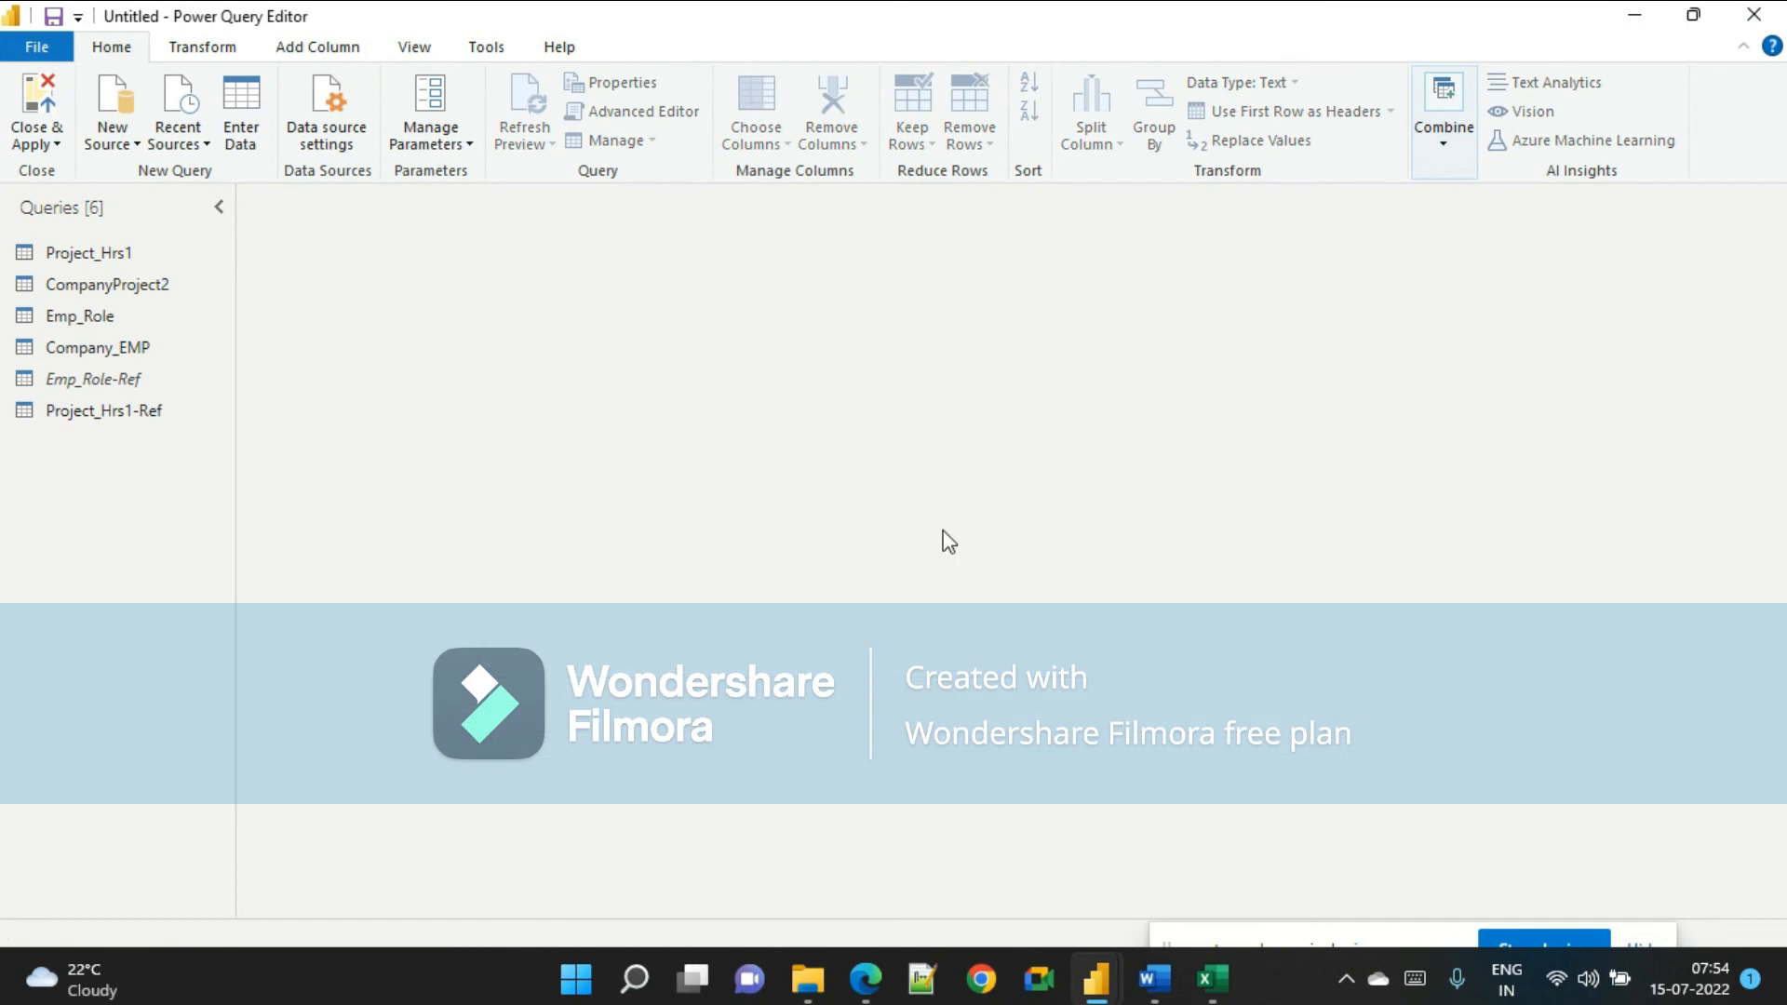
pyautogui.click(998, 532)
# Review the reference document's steps for keeping key columns, renaming them and appending the references into a bridge table.
pyautogui.click(116, 409)
pyautogui.click(117, 383)
pyautogui.click(130, 414)
pyautogui.click(140, 384)
pyautogui.click(1166, 1000)
pyautogui.scroll(10, 895, 791)
pyautogui.scroll(12, 896, 791)
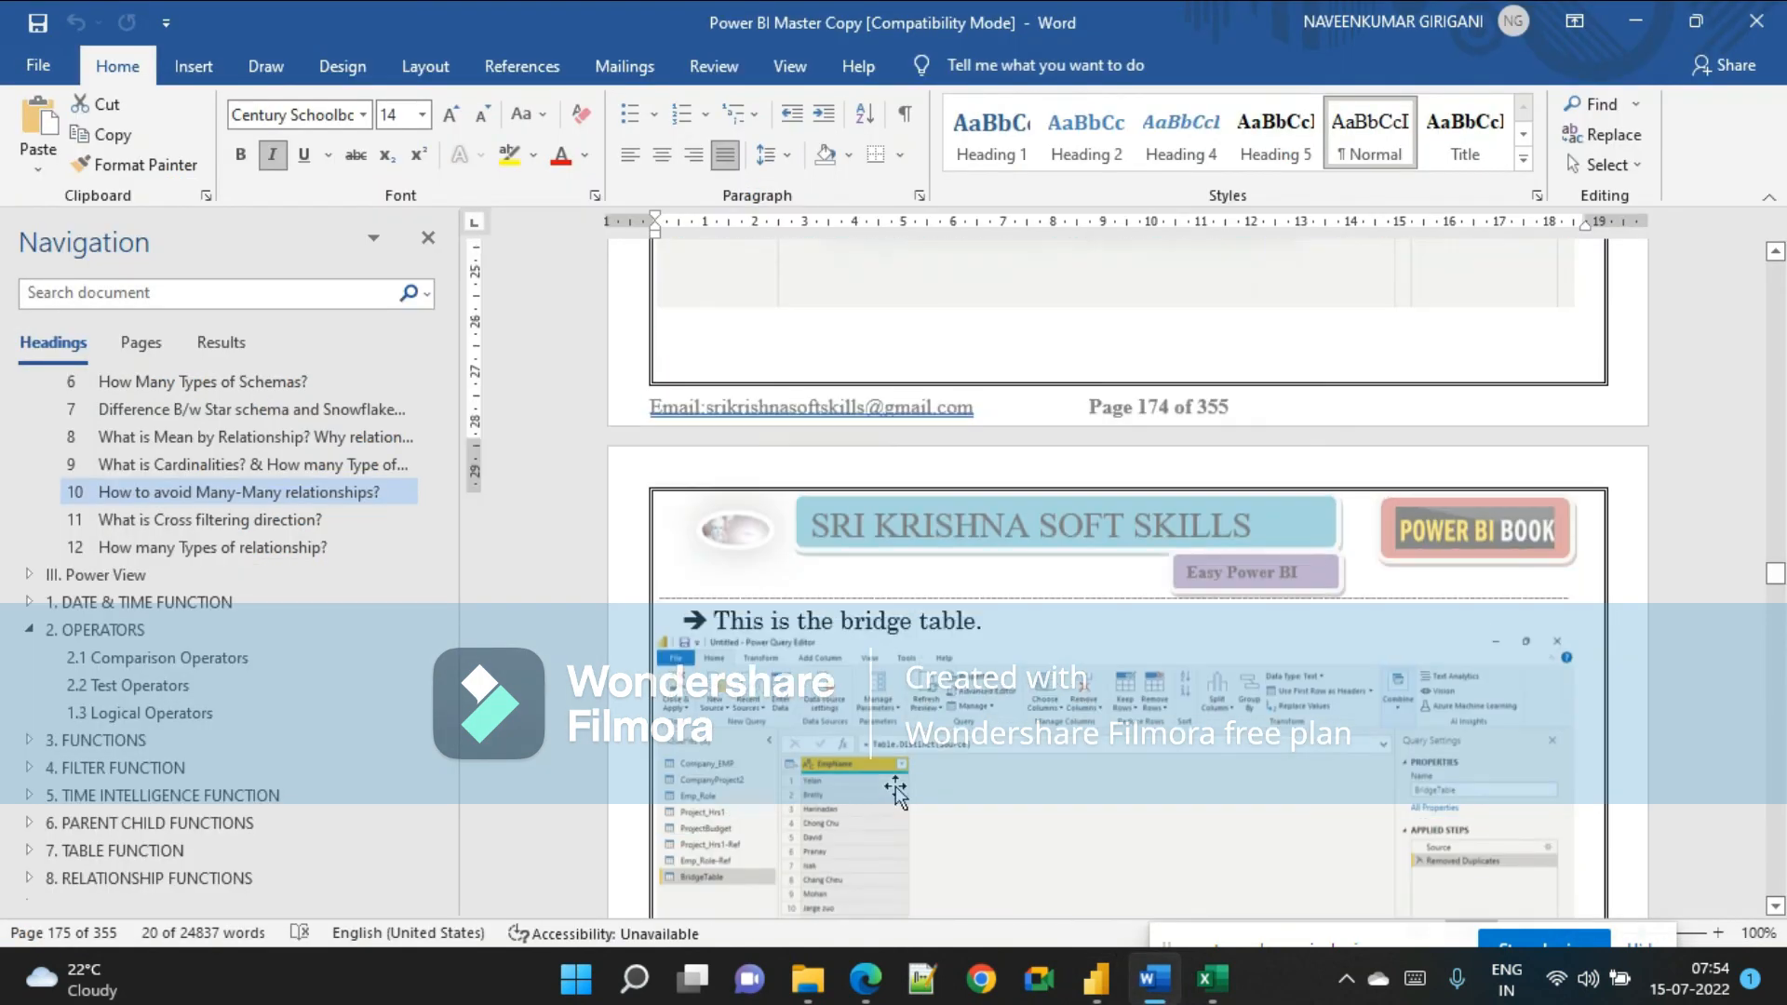
pyautogui.scroll(12, 895, 791)
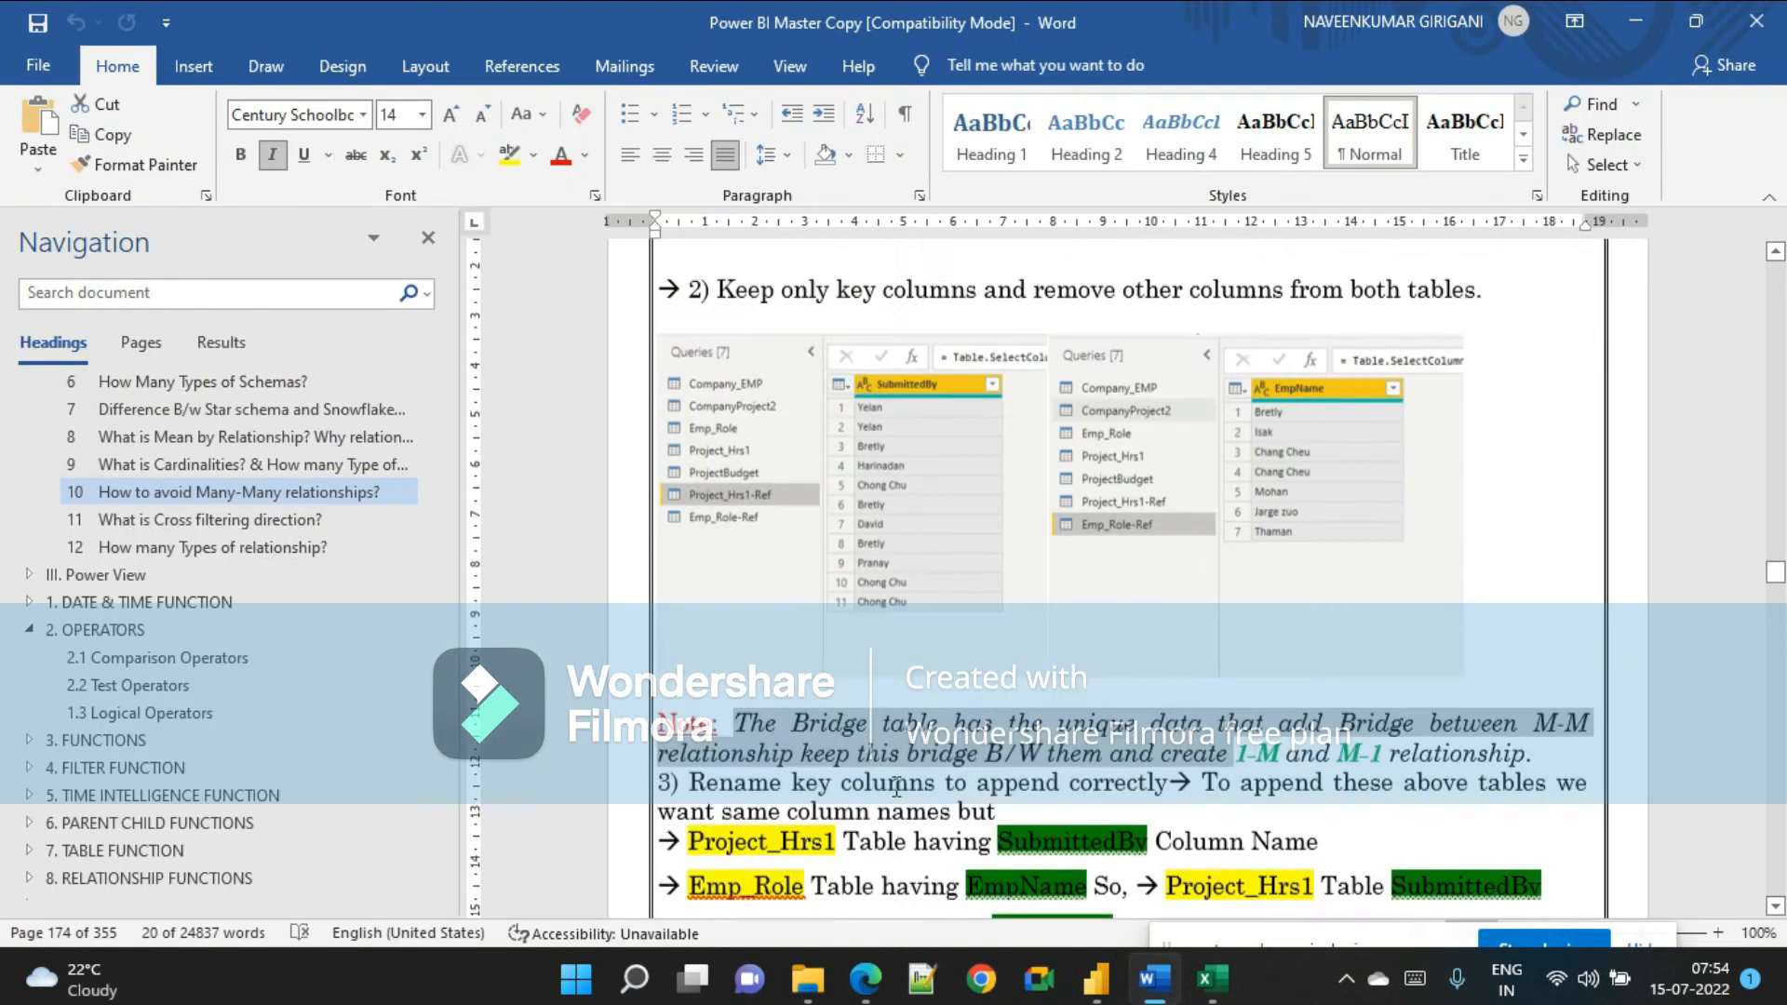
pyautogui.scroll(-10, 896, 791)
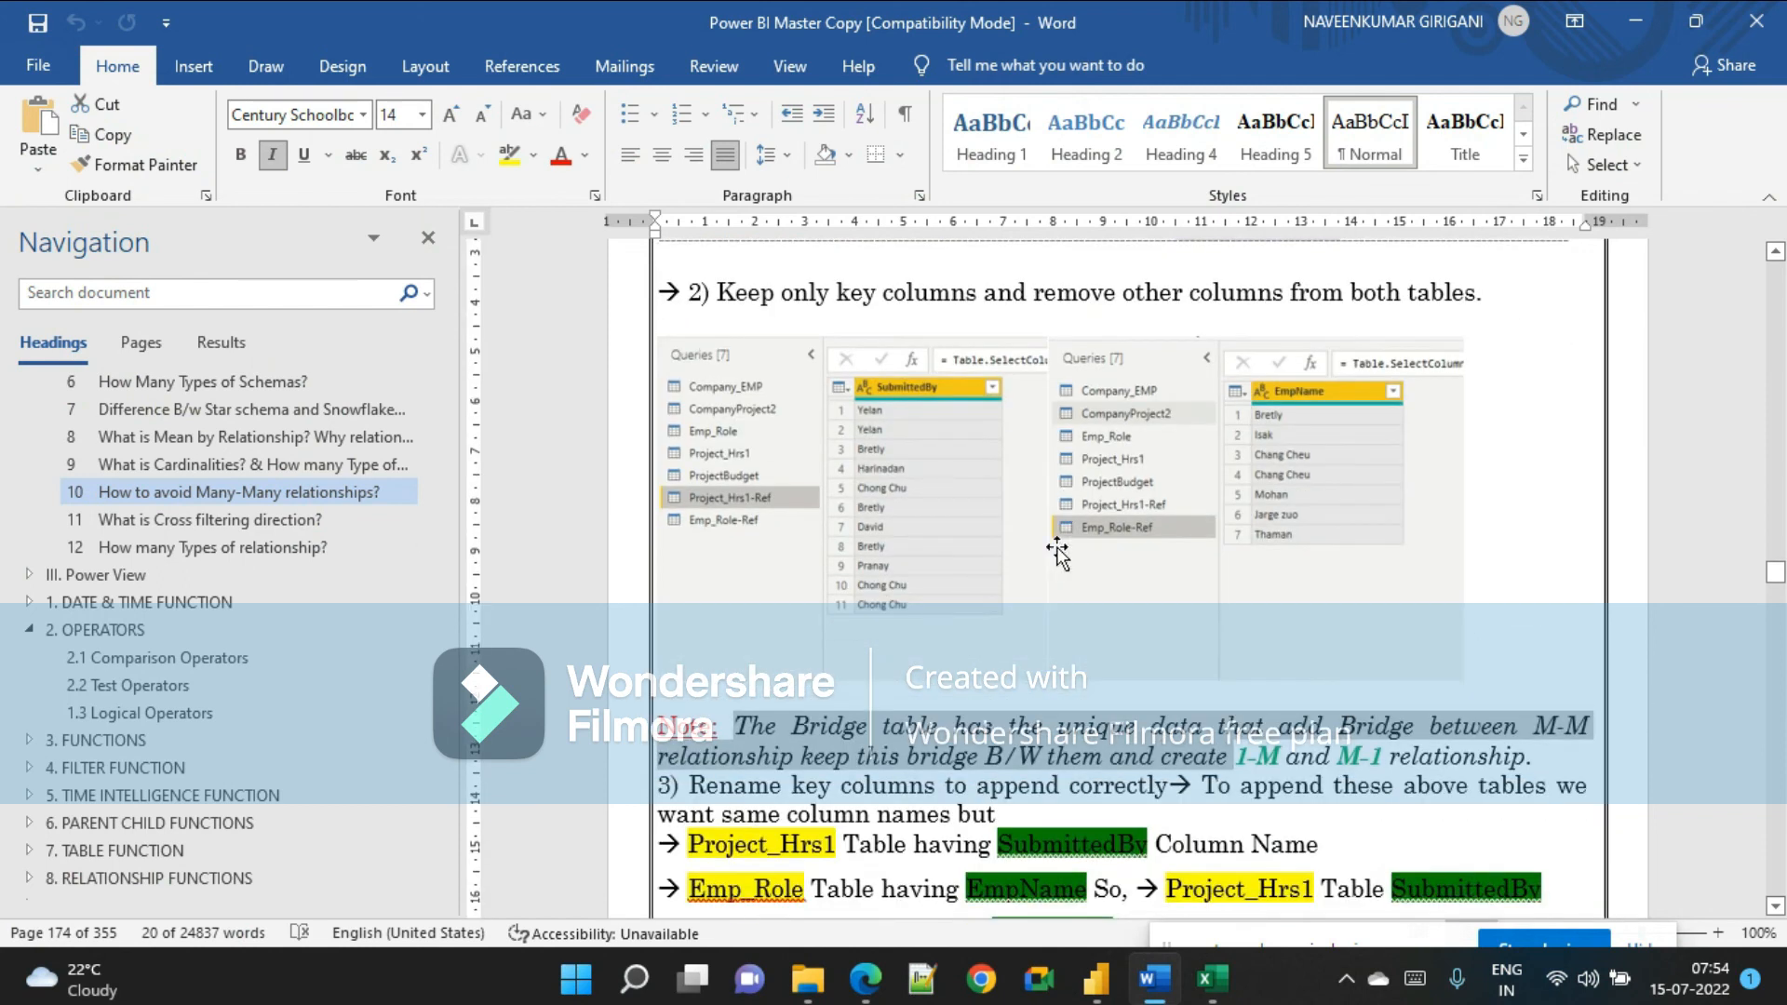
pyautogui.scroll(-8, 1064, 560)
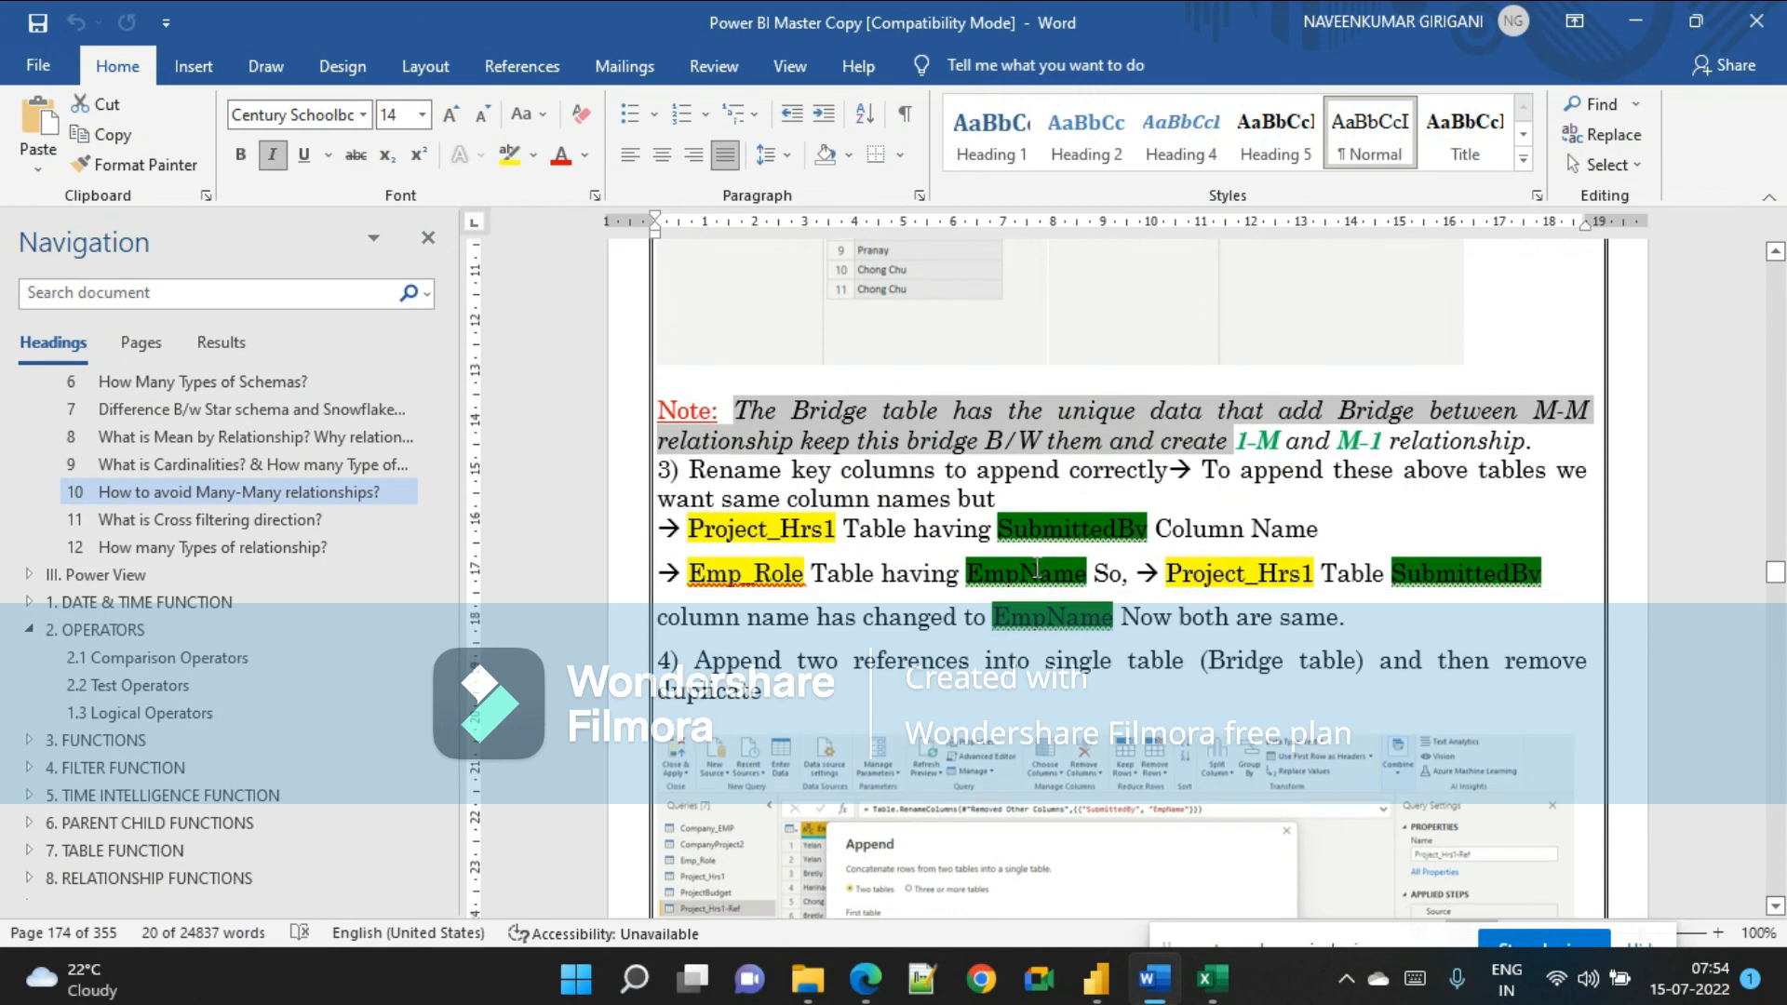
pyautogui.hotkey('alt', 'Tab')
pyautogui.hotkey('alt', 'Tab')
pyautogui.scroll(15, 1103, 598)
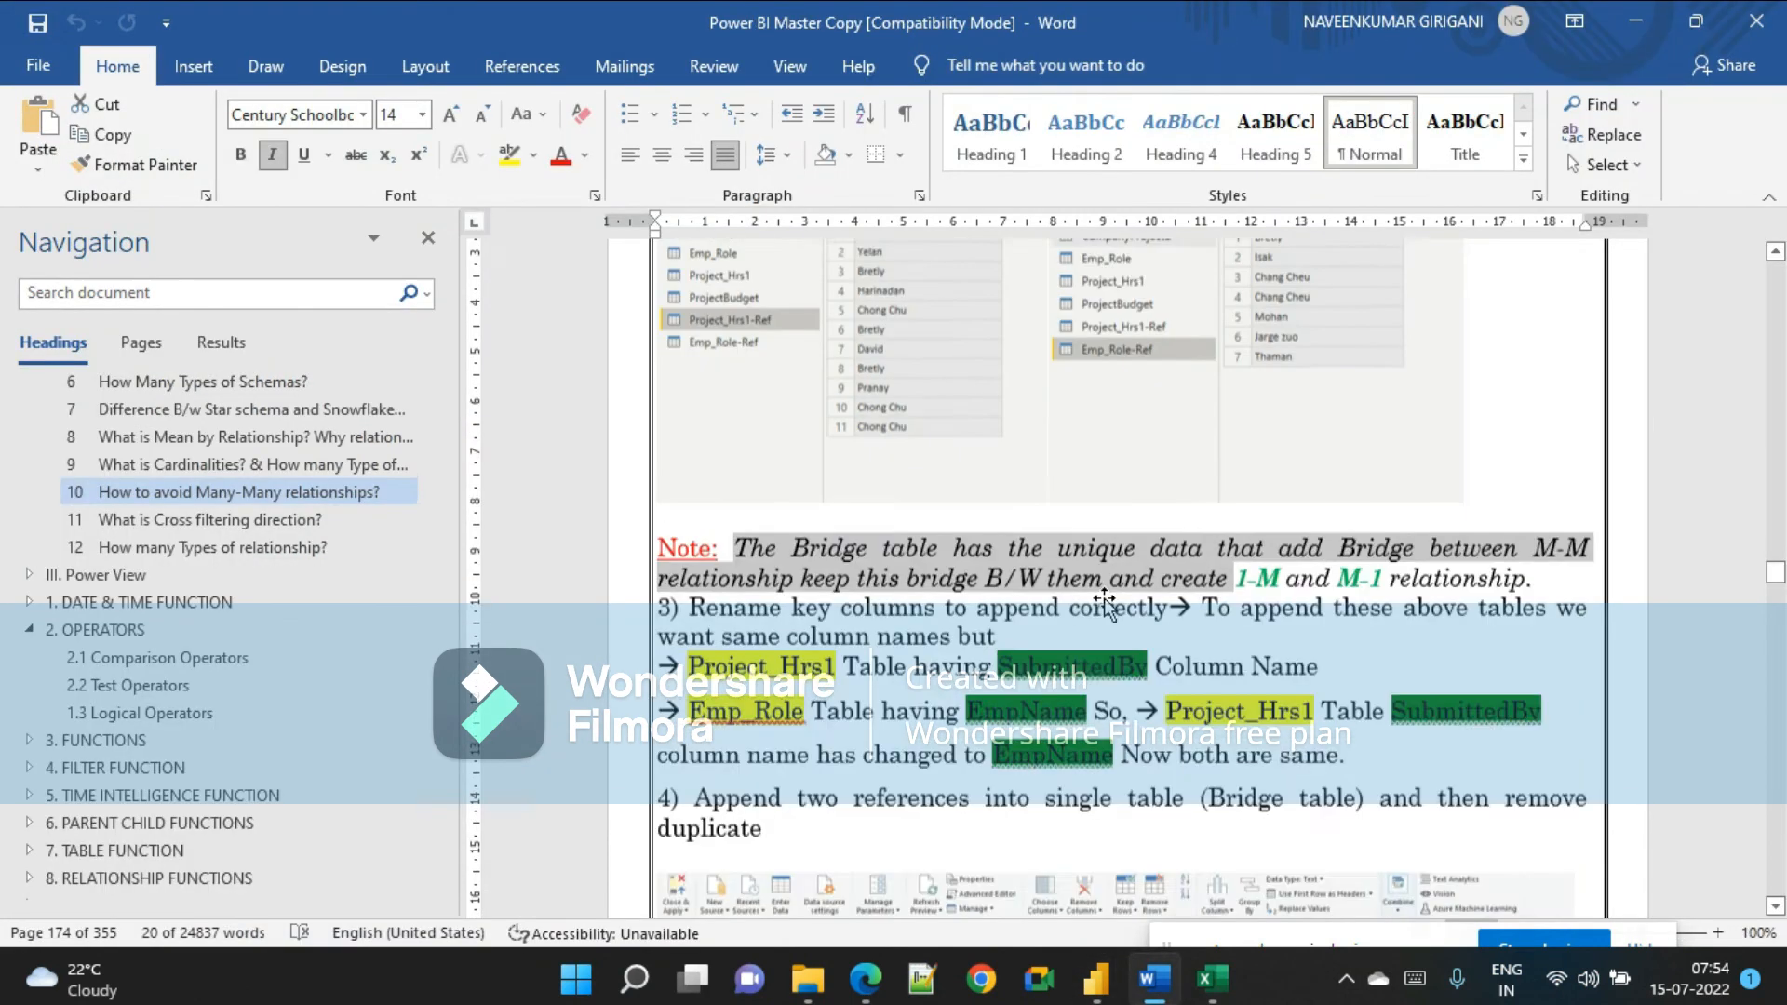
pyautogui.scroll(4, 1104, 596)
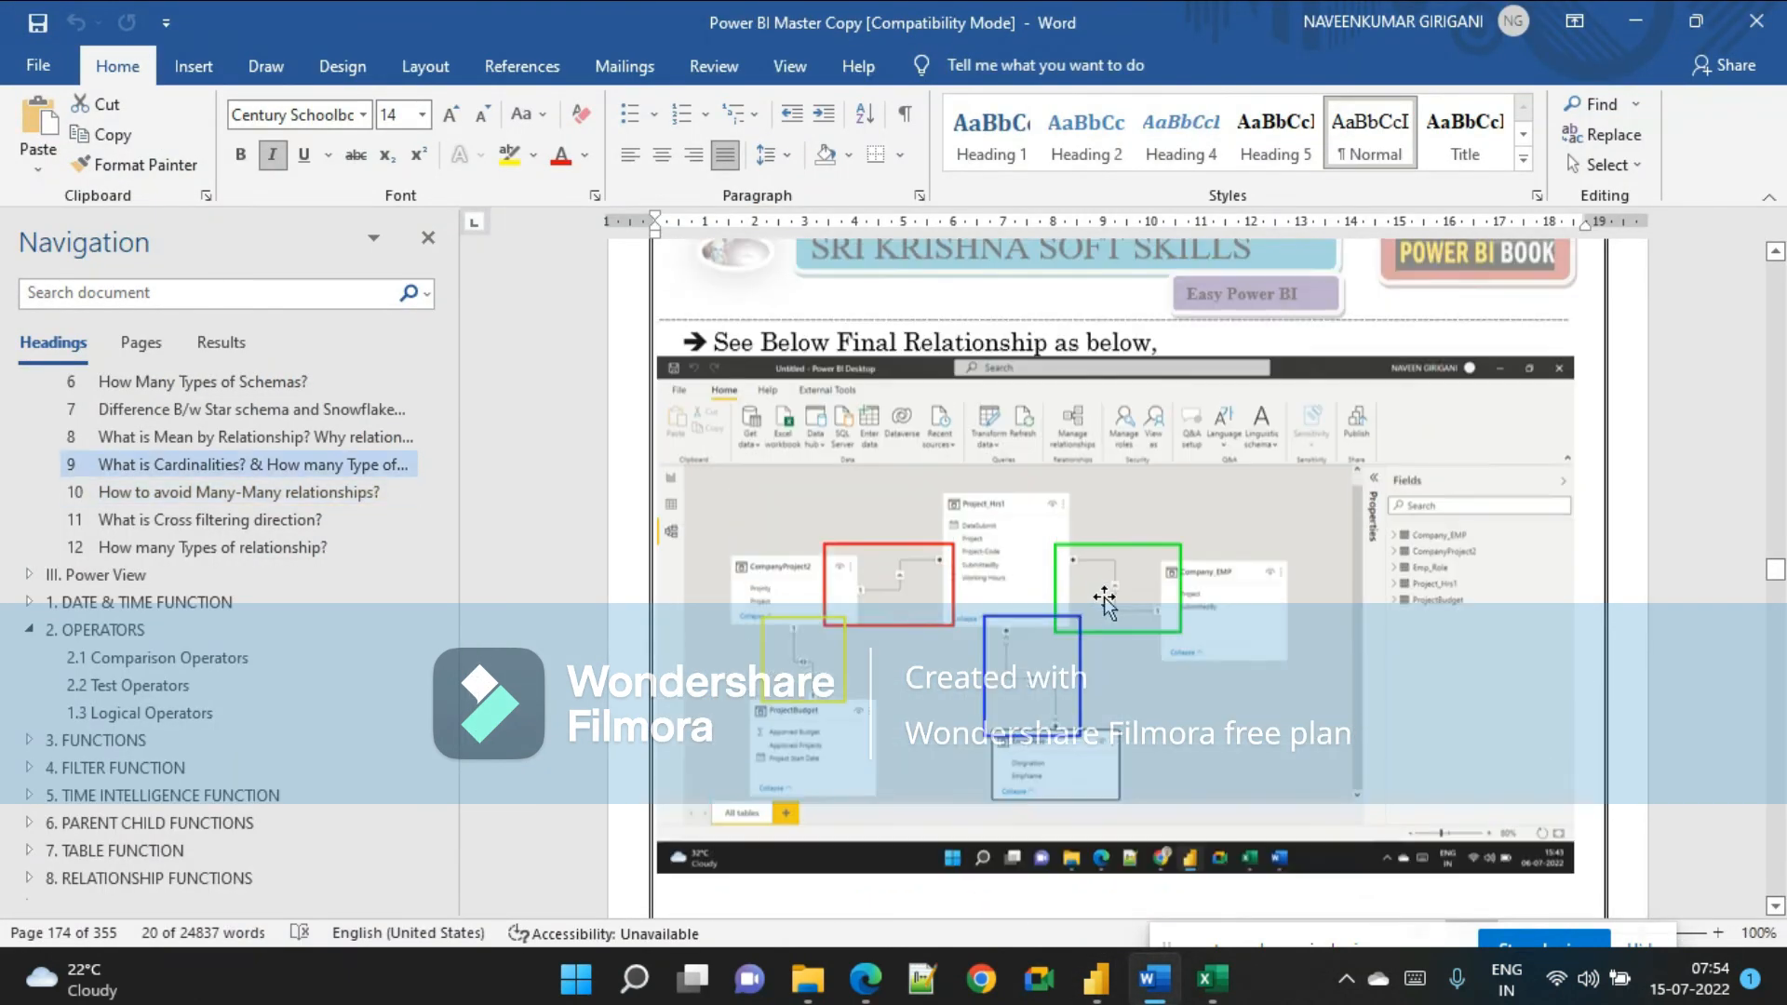
pyautogui.scroll(-8, 1106, 596)
pyautogui.scroll(-10, 1105, 596)
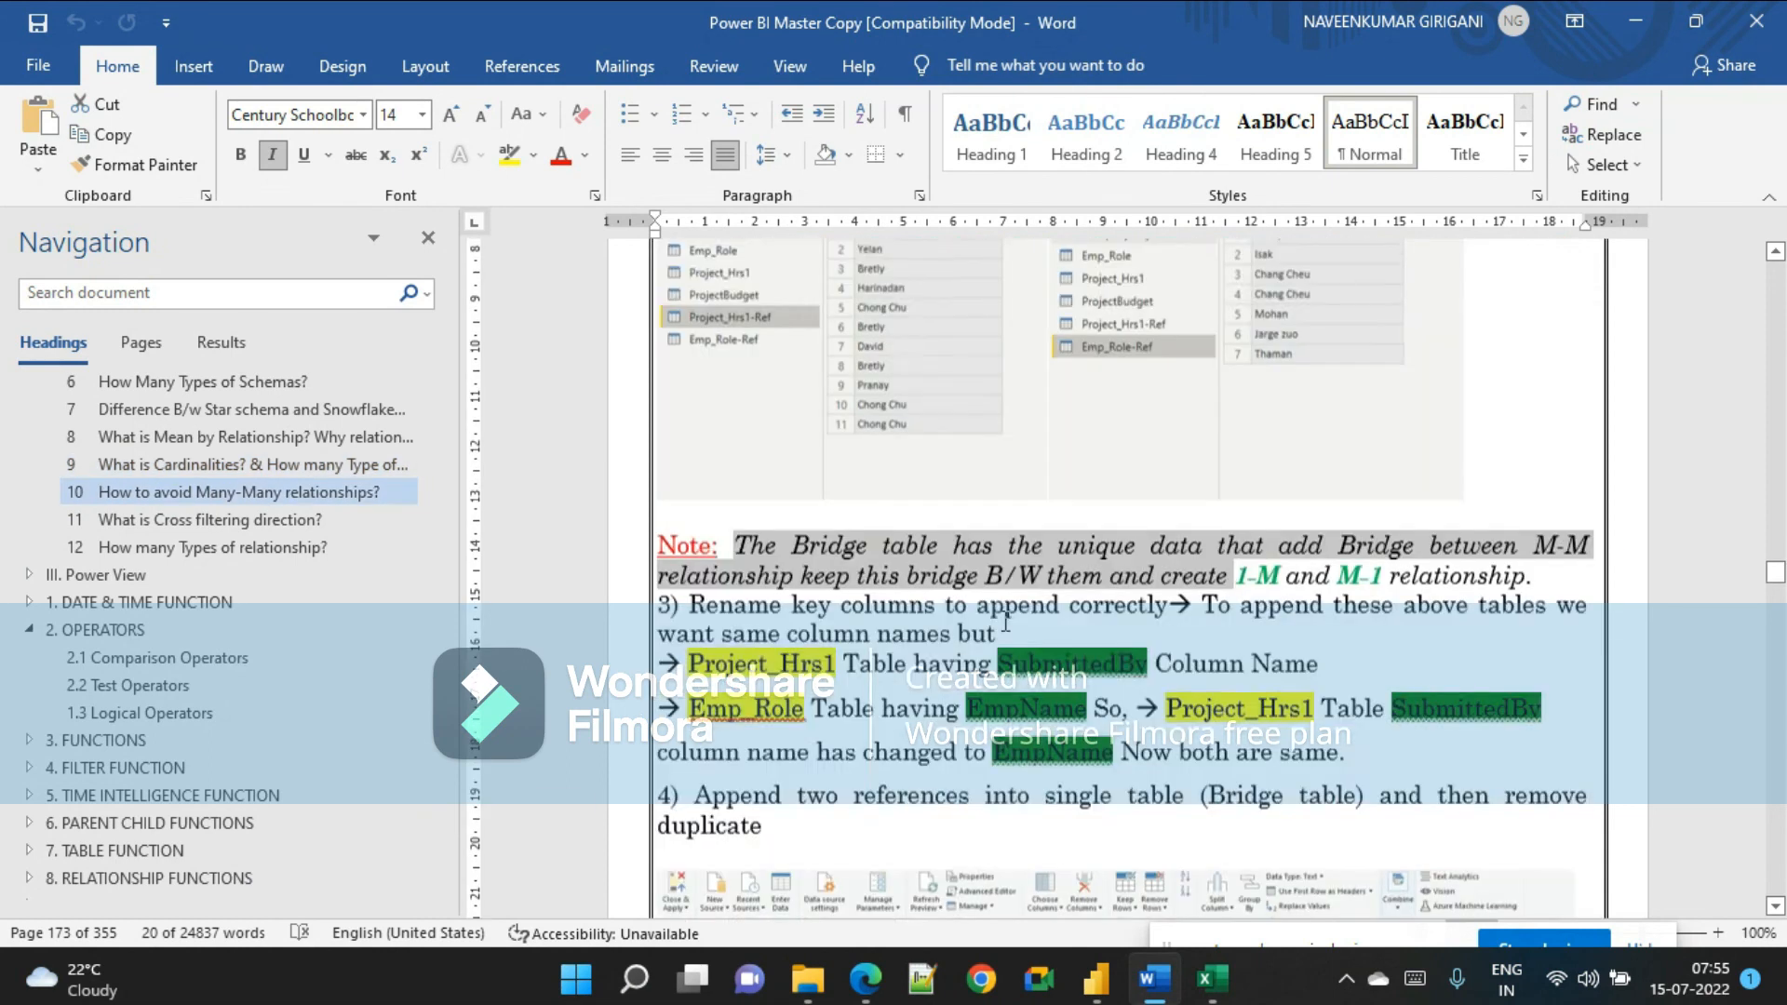
pyautogui.scroll(3, 924, 609)
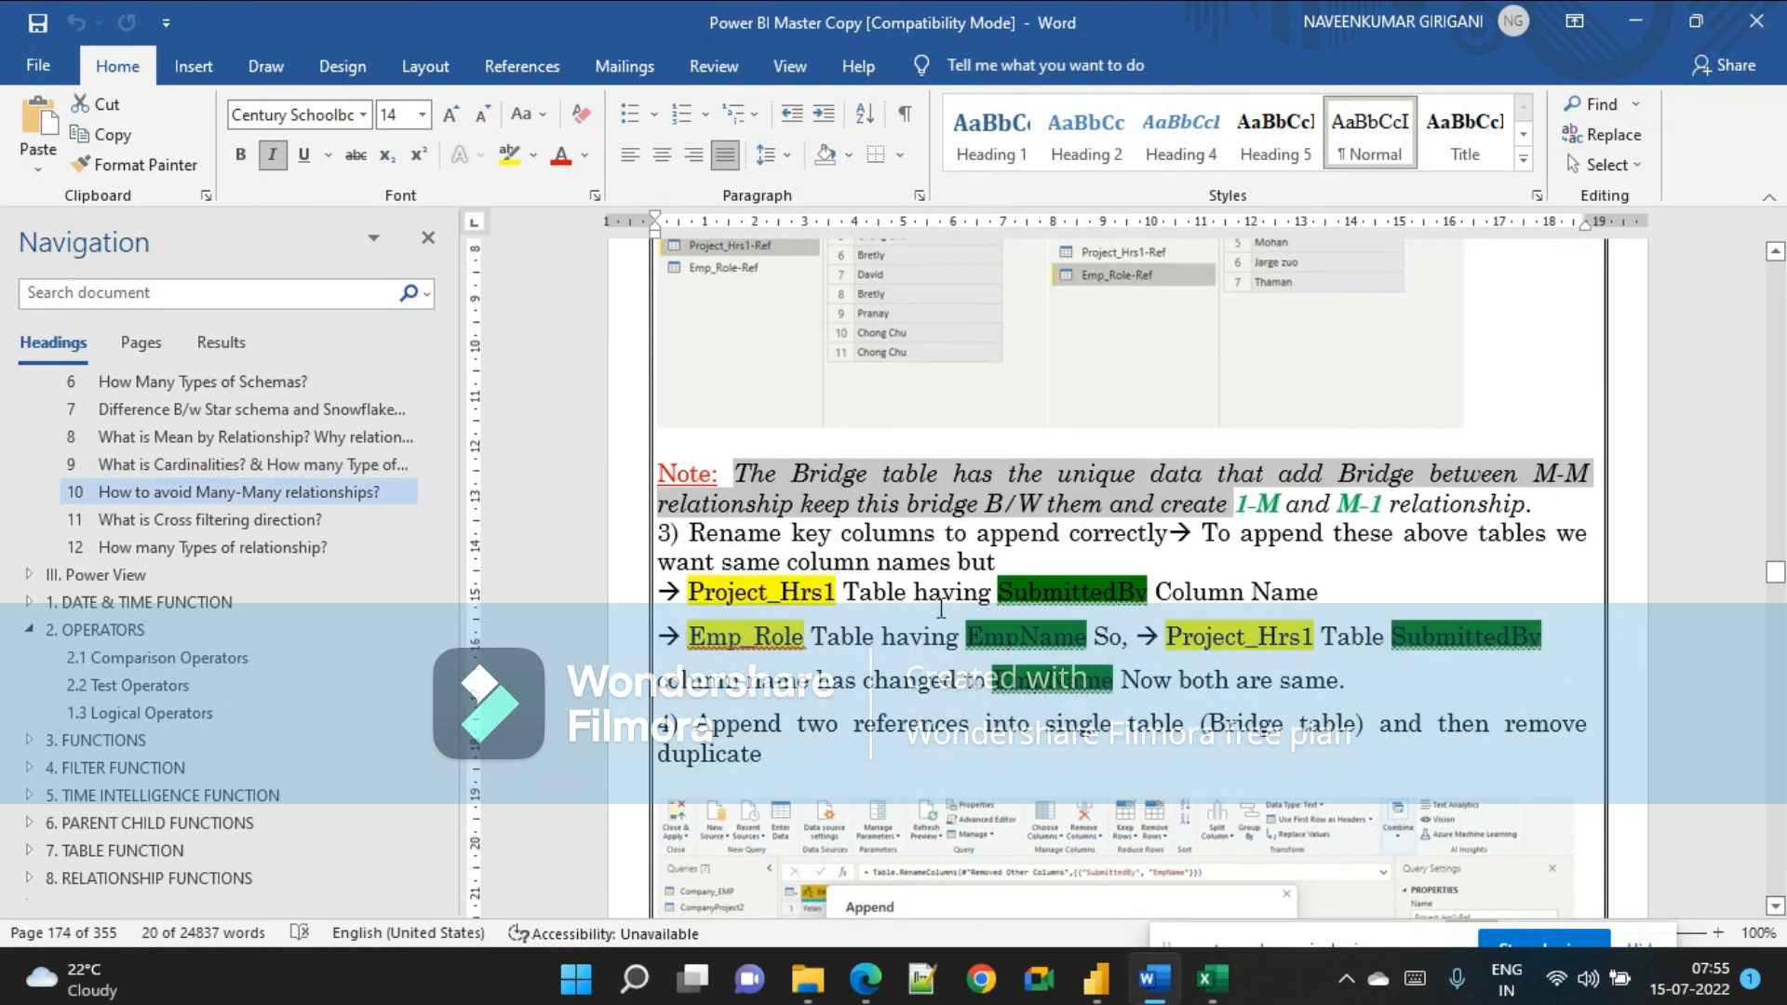
# Keep only the EmpName column in the Emp_Role-Ref query by removing the other columns.
pyautogui.hotkey('alt', 'Tab')
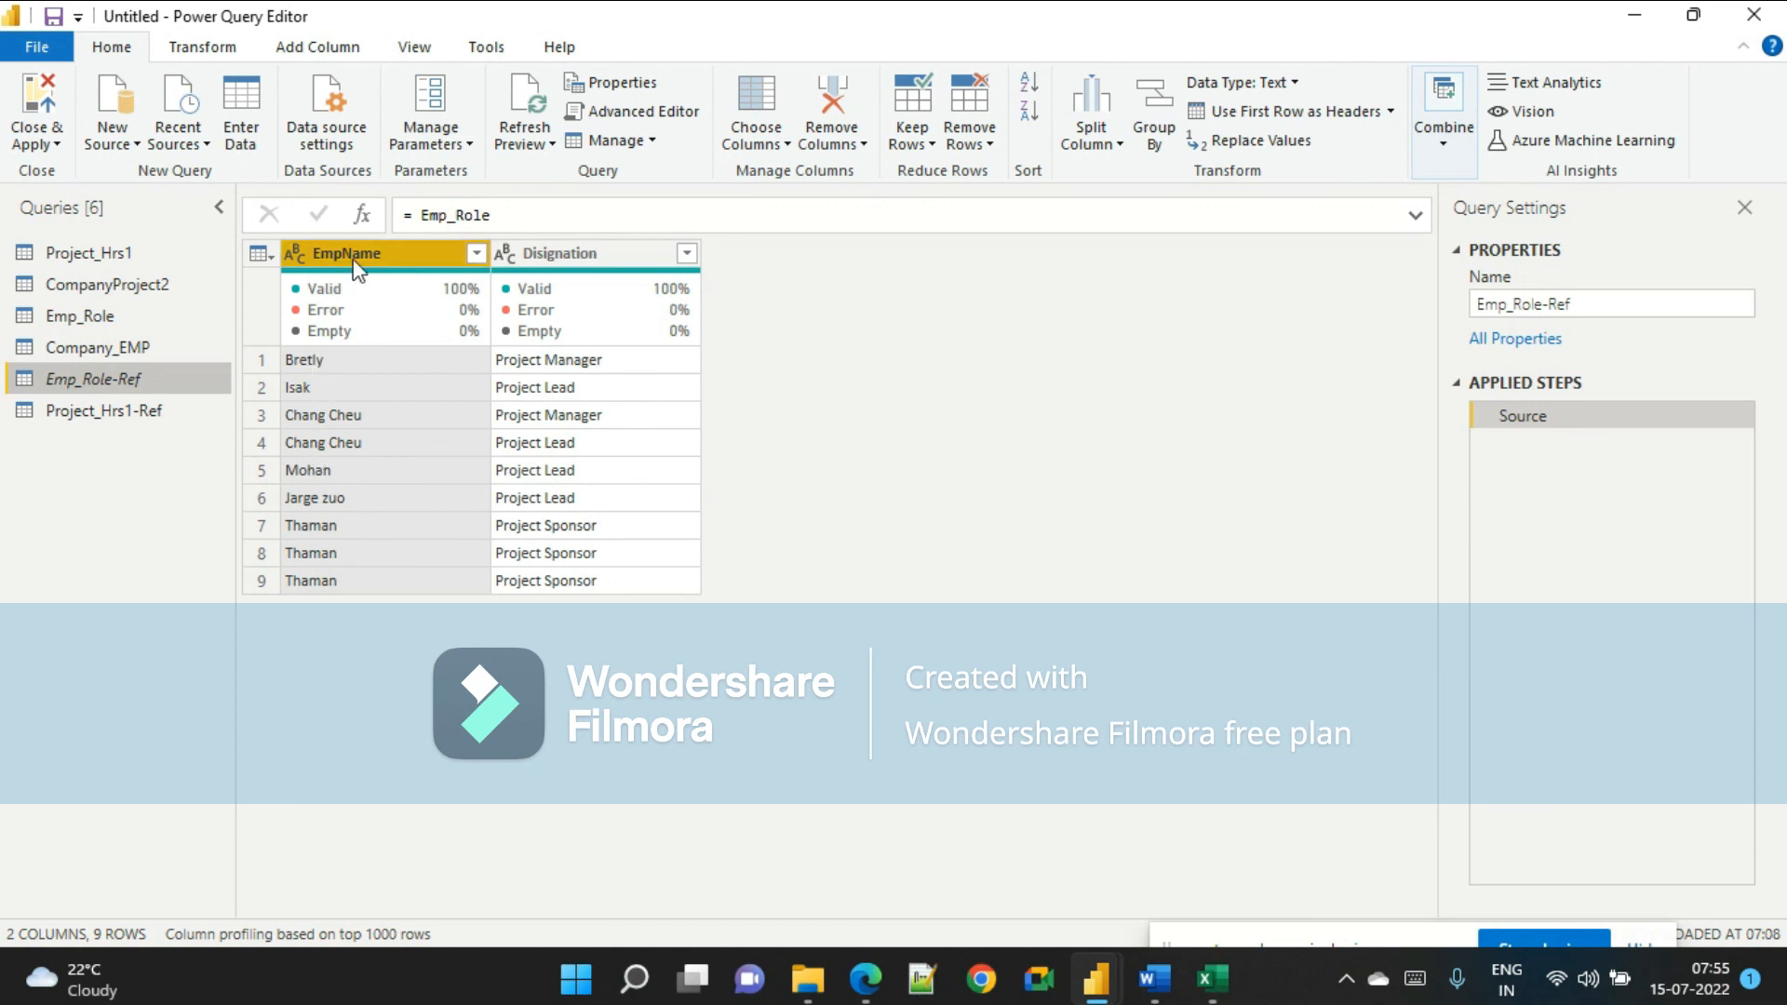
pyautogui.click(111, 410)
pyautogui.click(589, 253)
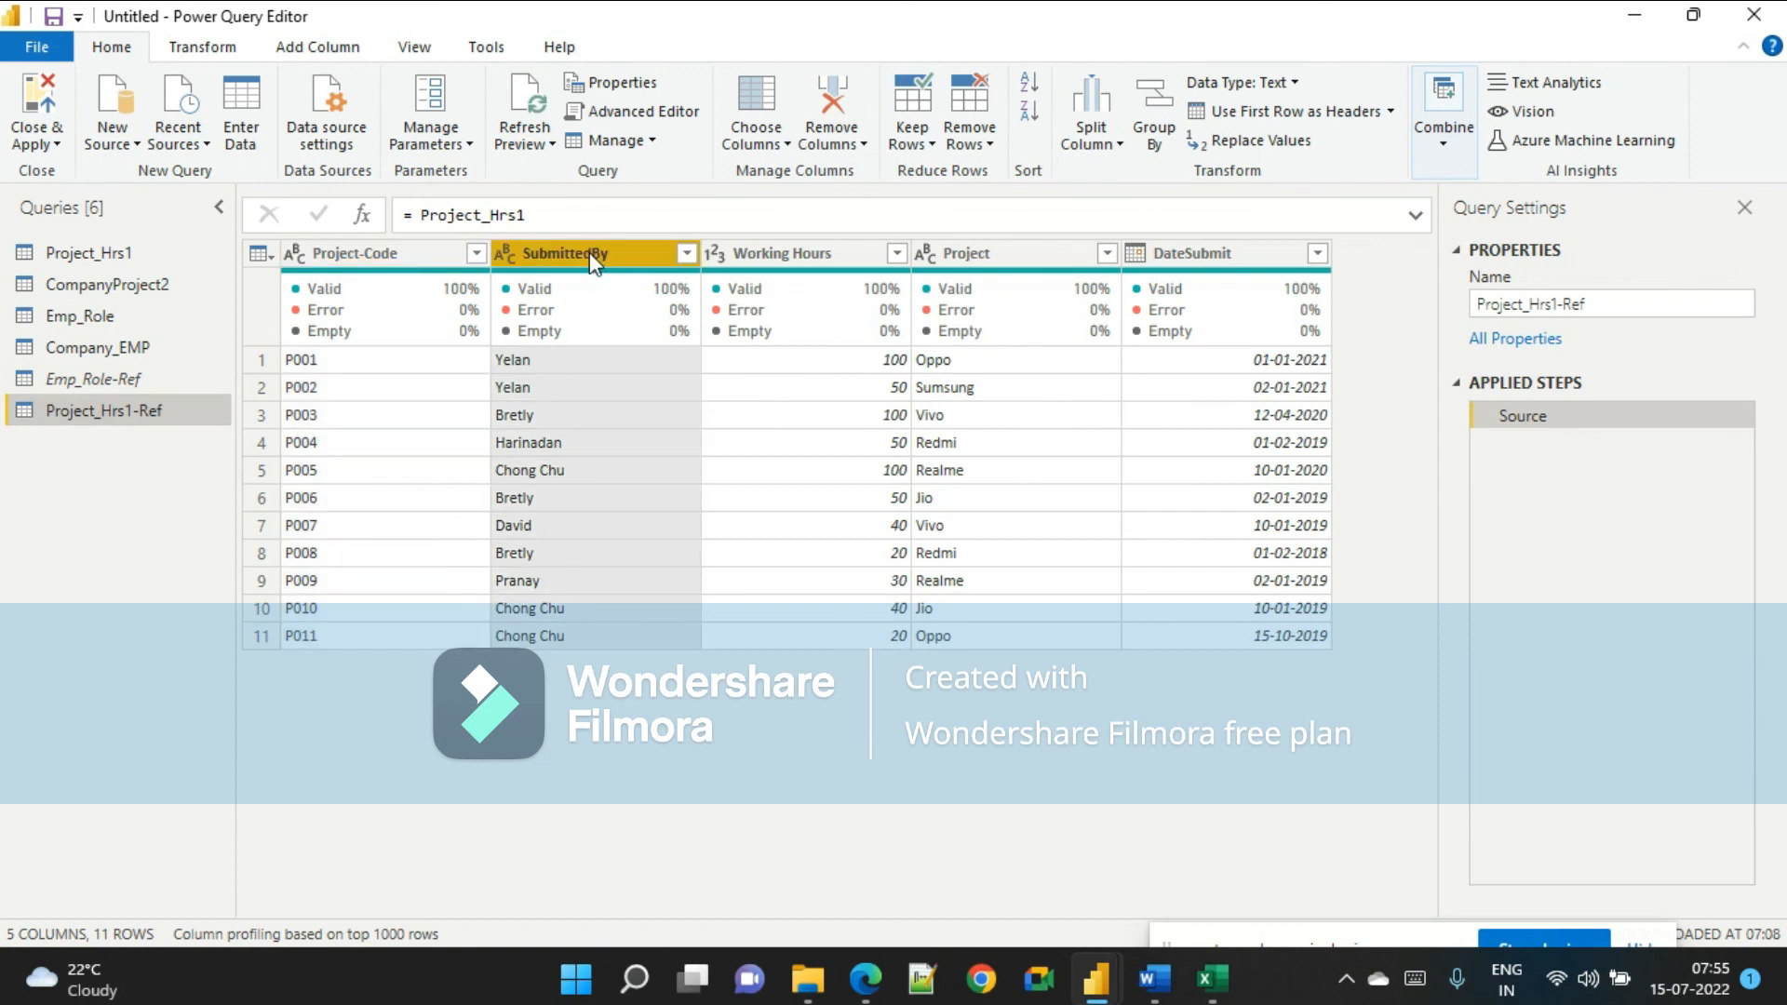
pyautogui.click(104, 377)
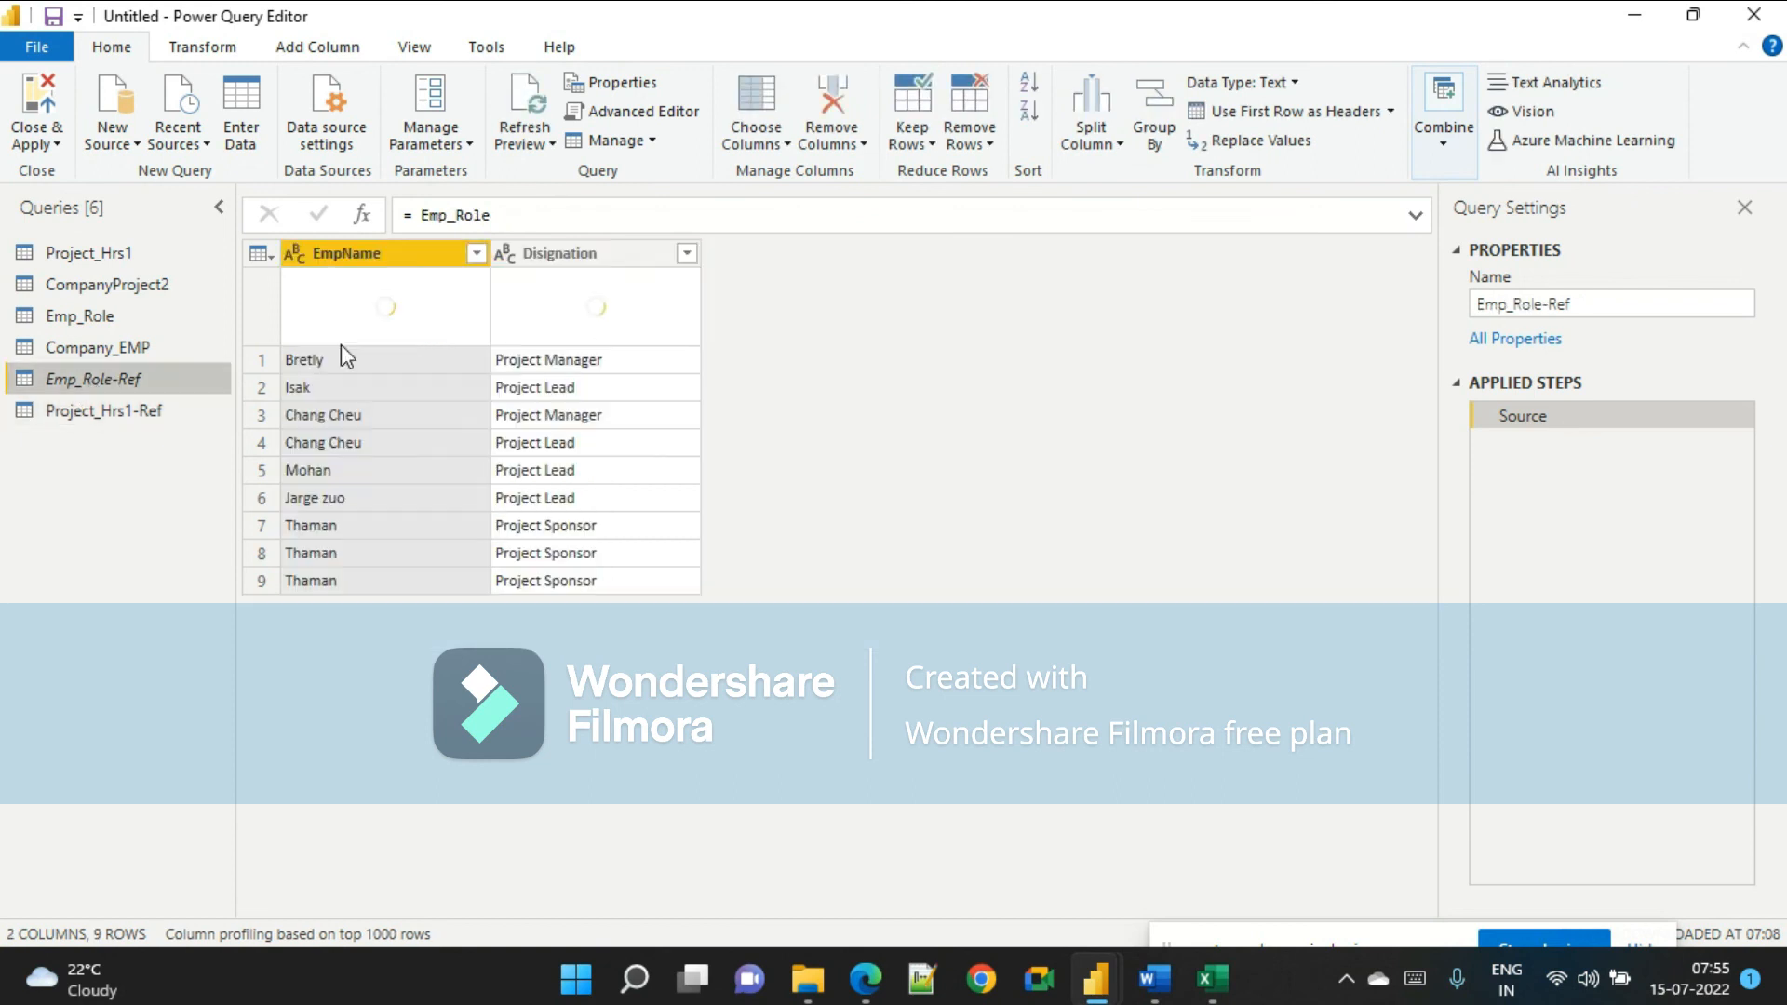
pyautogui.rightClick(392, 255)
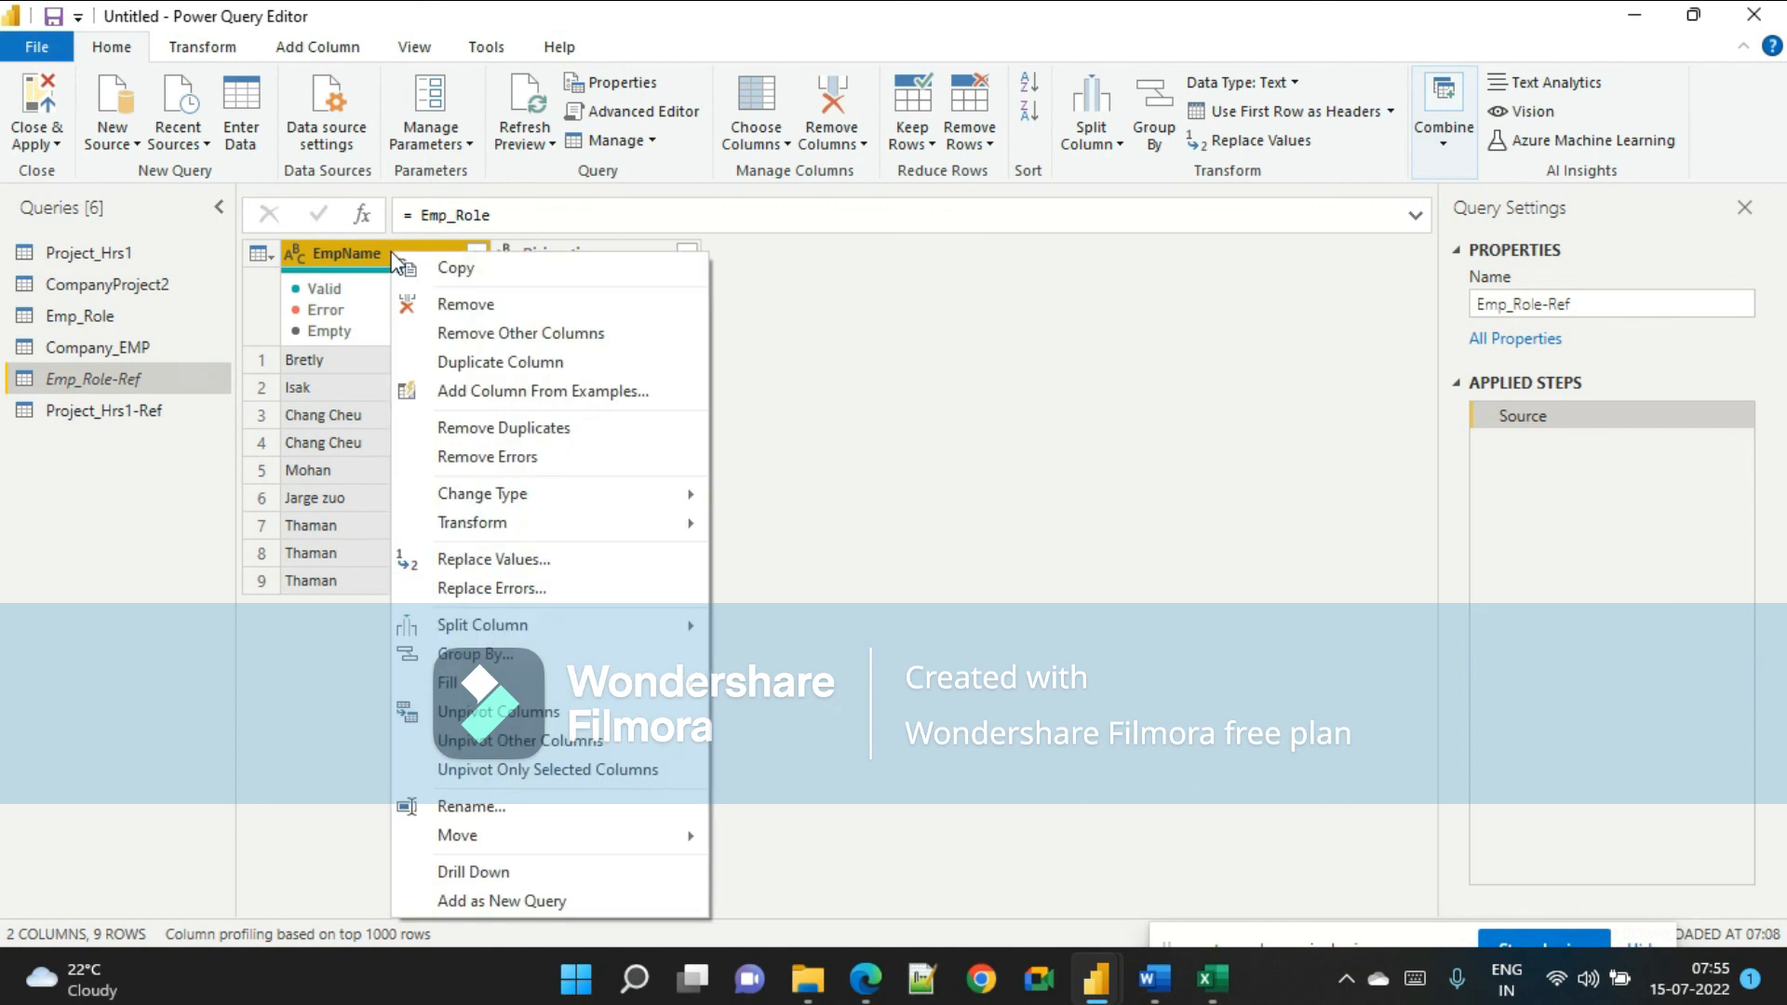
pyautogui.click(487, 335)
# Keep only the SubmittedBy column in the Project_Hrs1-Ref query by removing the other columns.
pyautogui.click(105, 412)
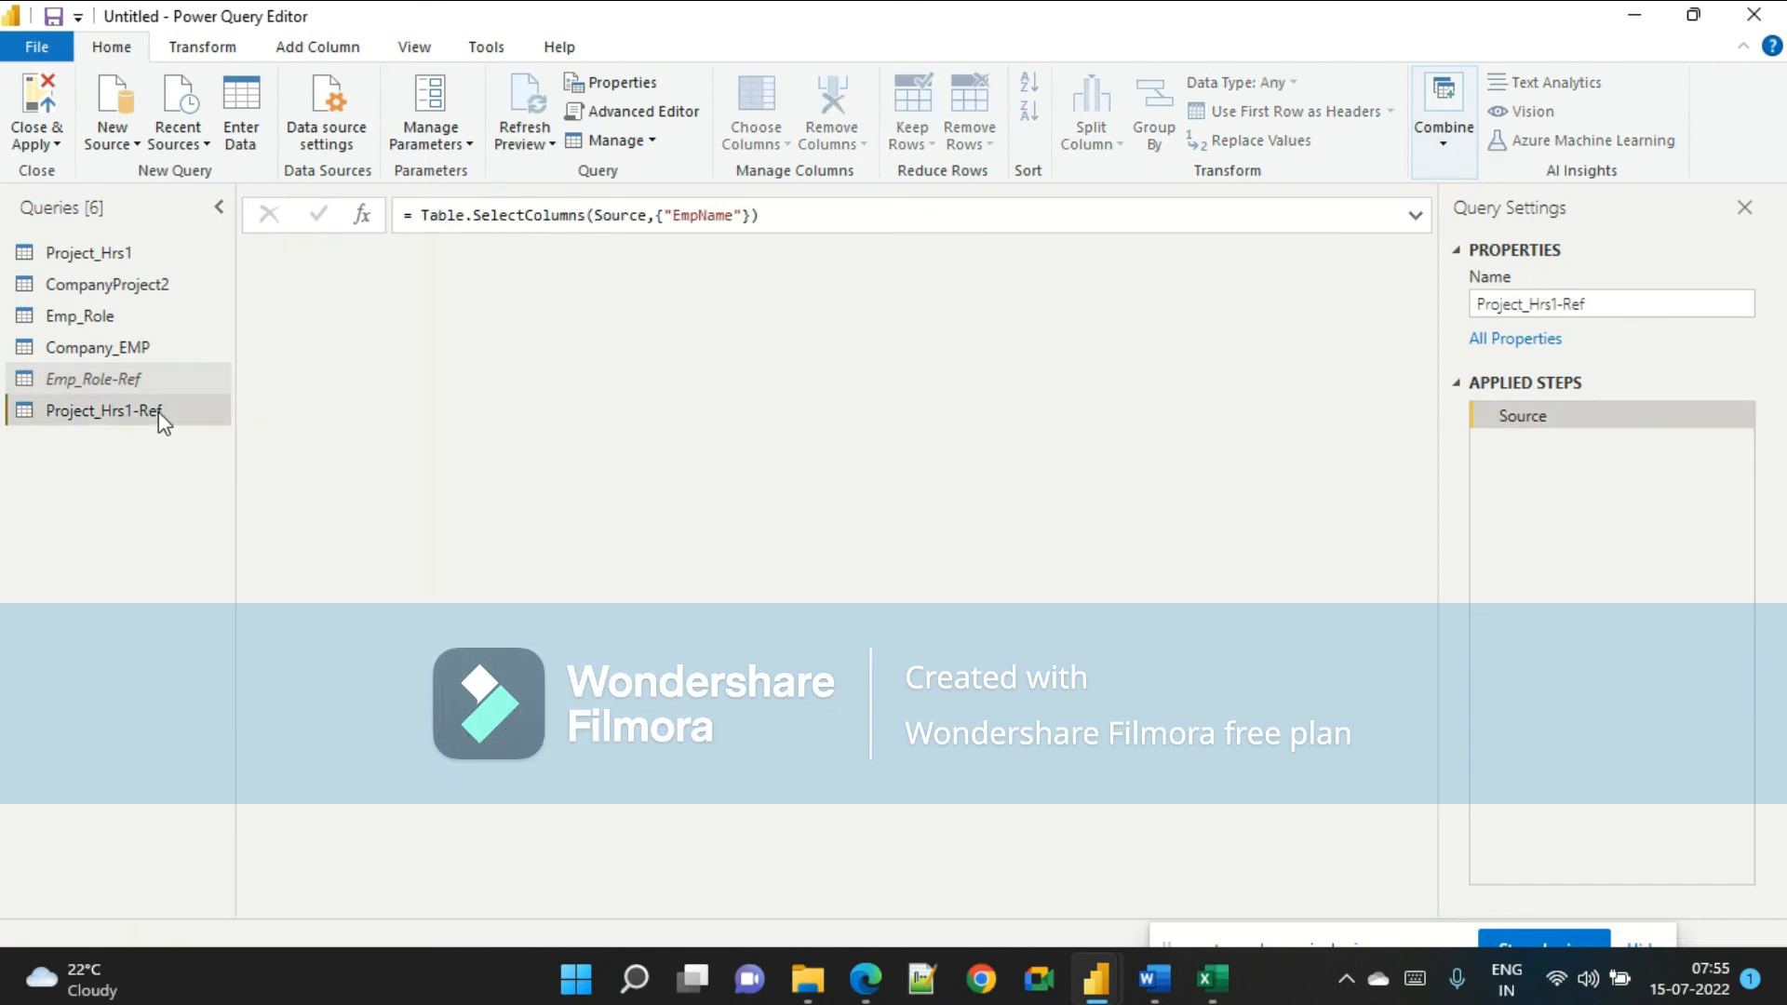
pyautogui.rightClick(584, 250)
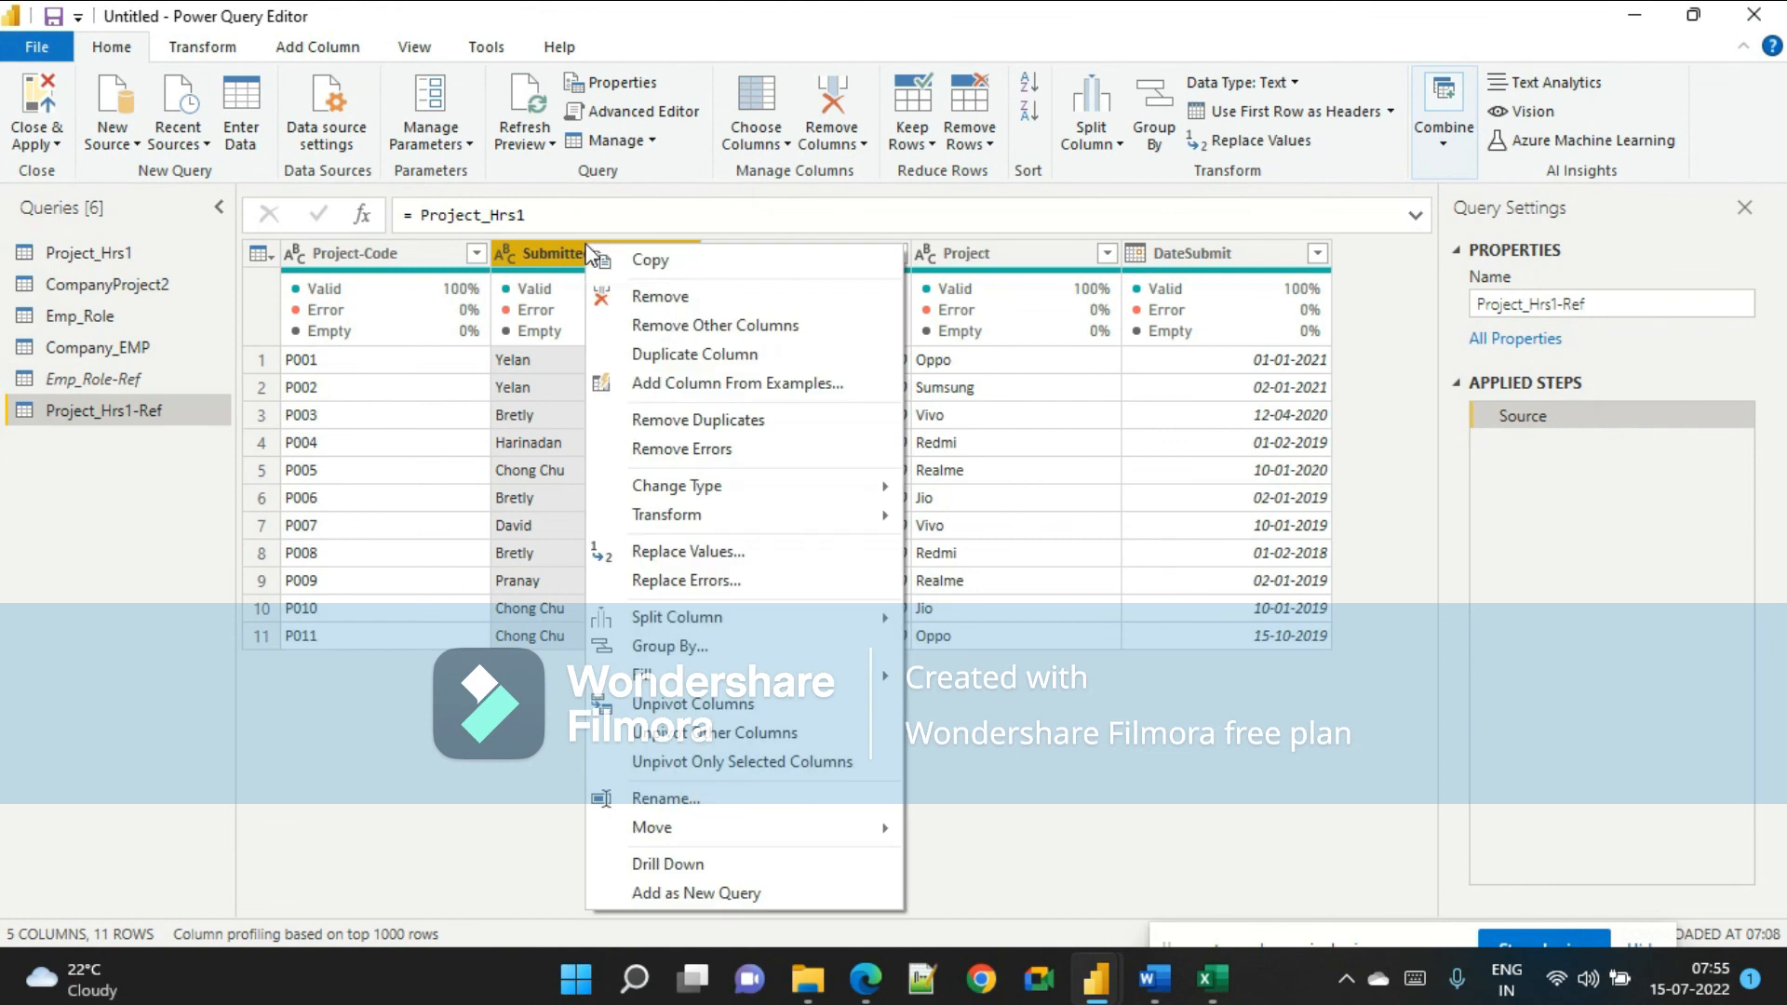
pyautogui.click(685, 333)
pyautogui.click(186, 377)
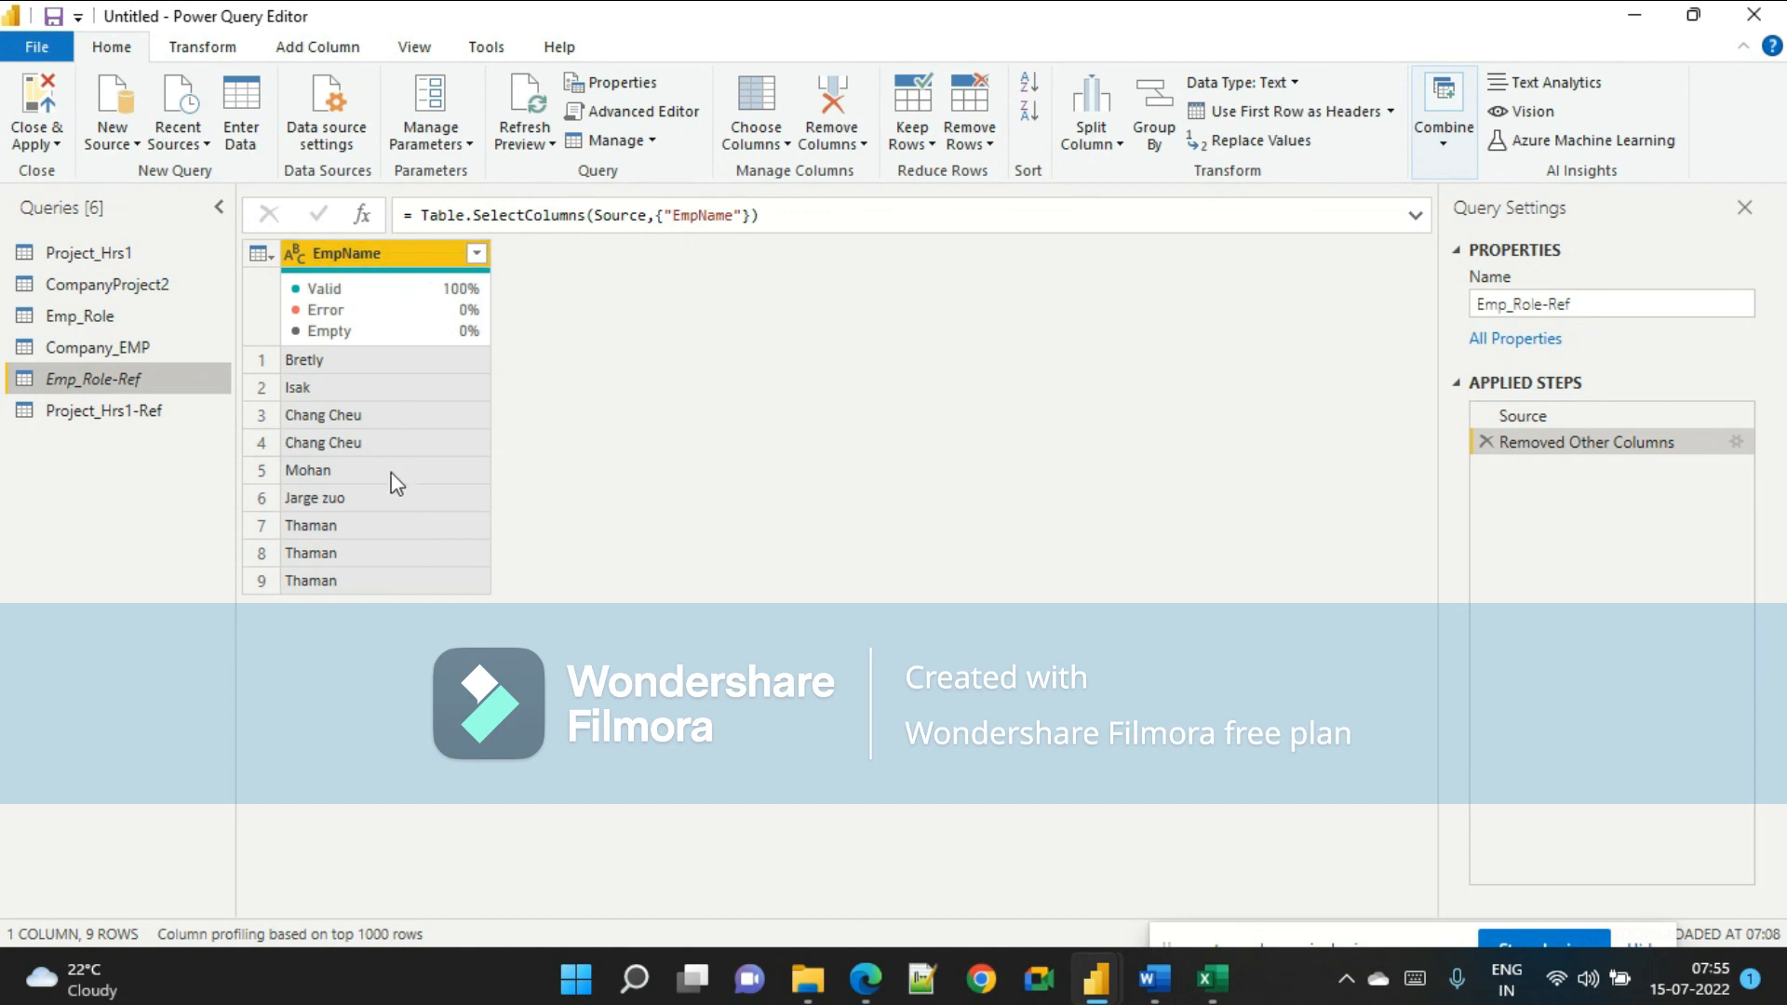
pyautogui.click(116, 412)
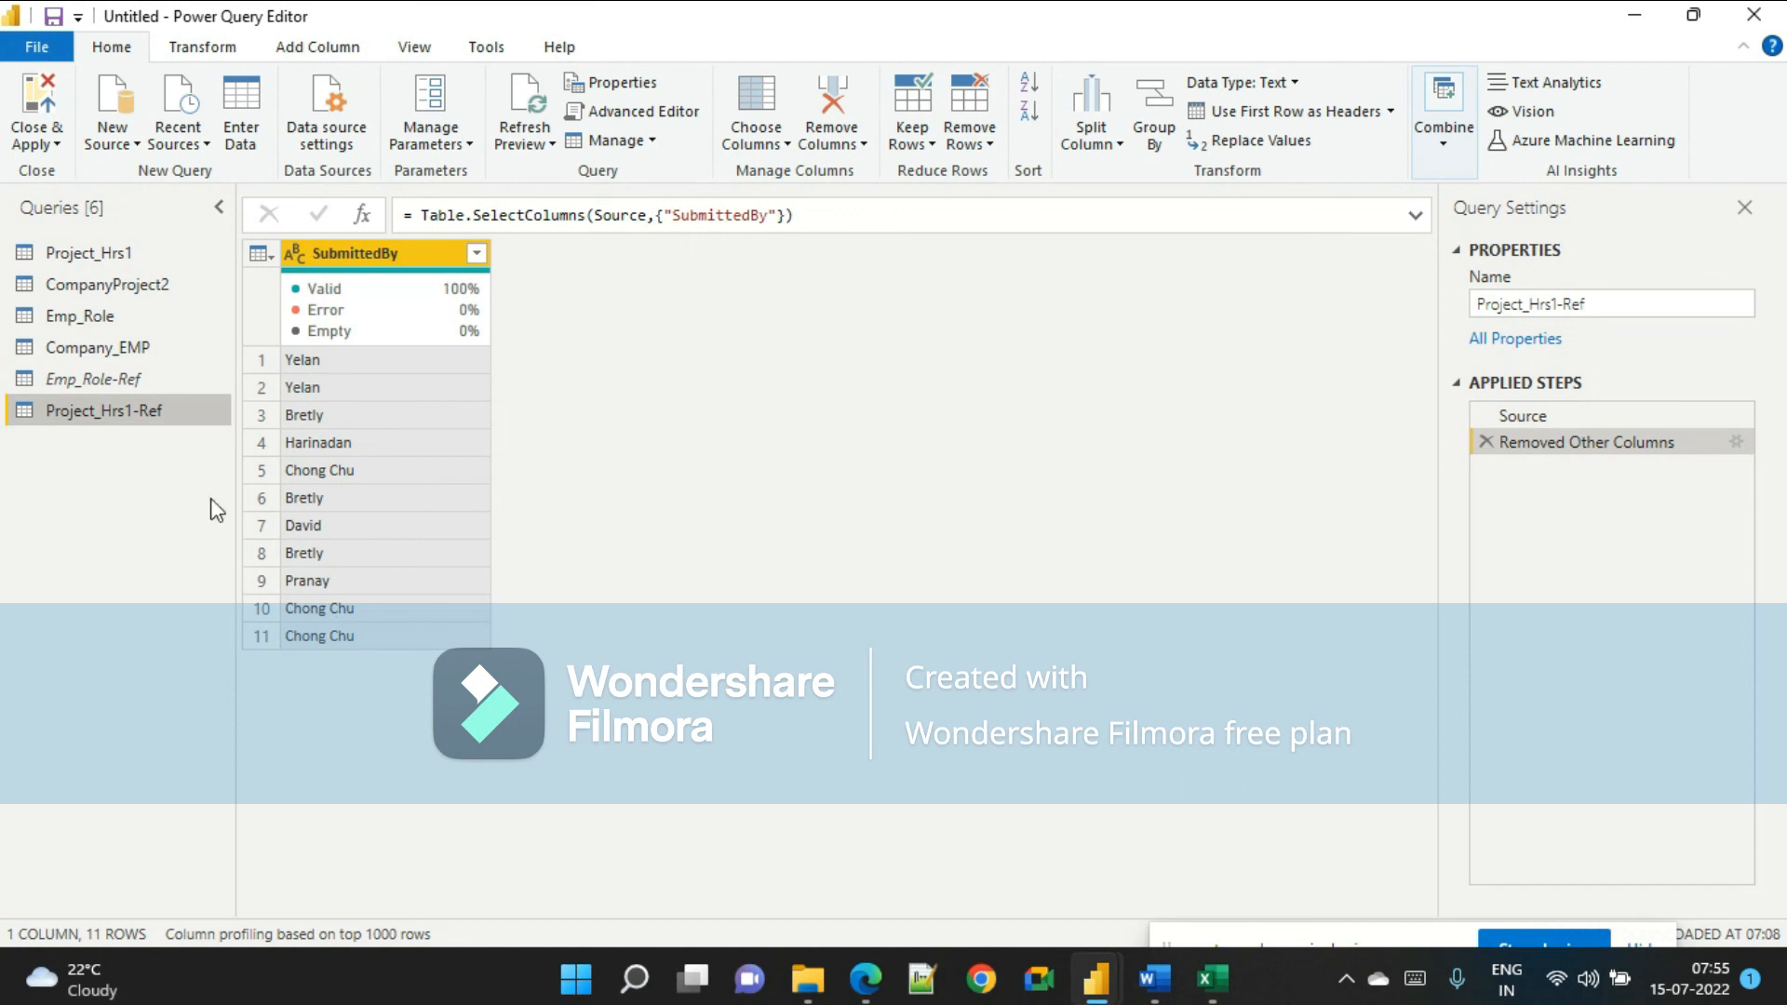
pyautogui.click(134, 381)
pyautogui.click(127, 413)
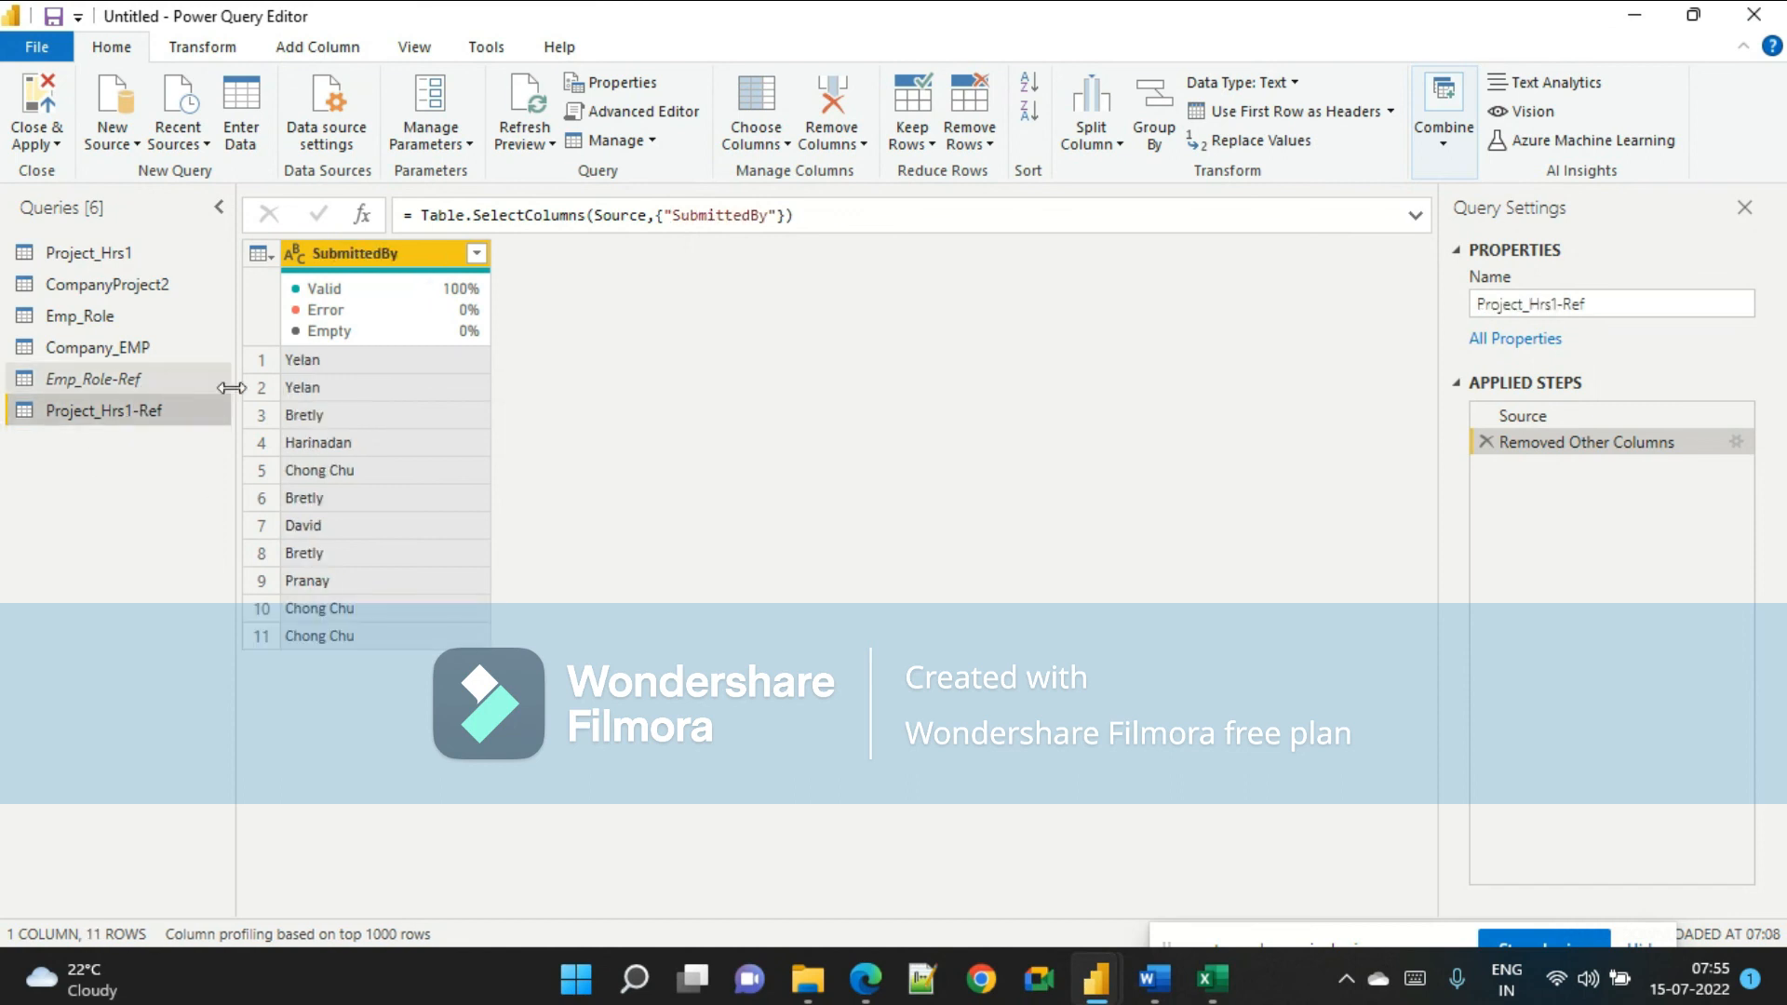
pyautogui.click(169, 390)
pyautogui.click(173, 409)
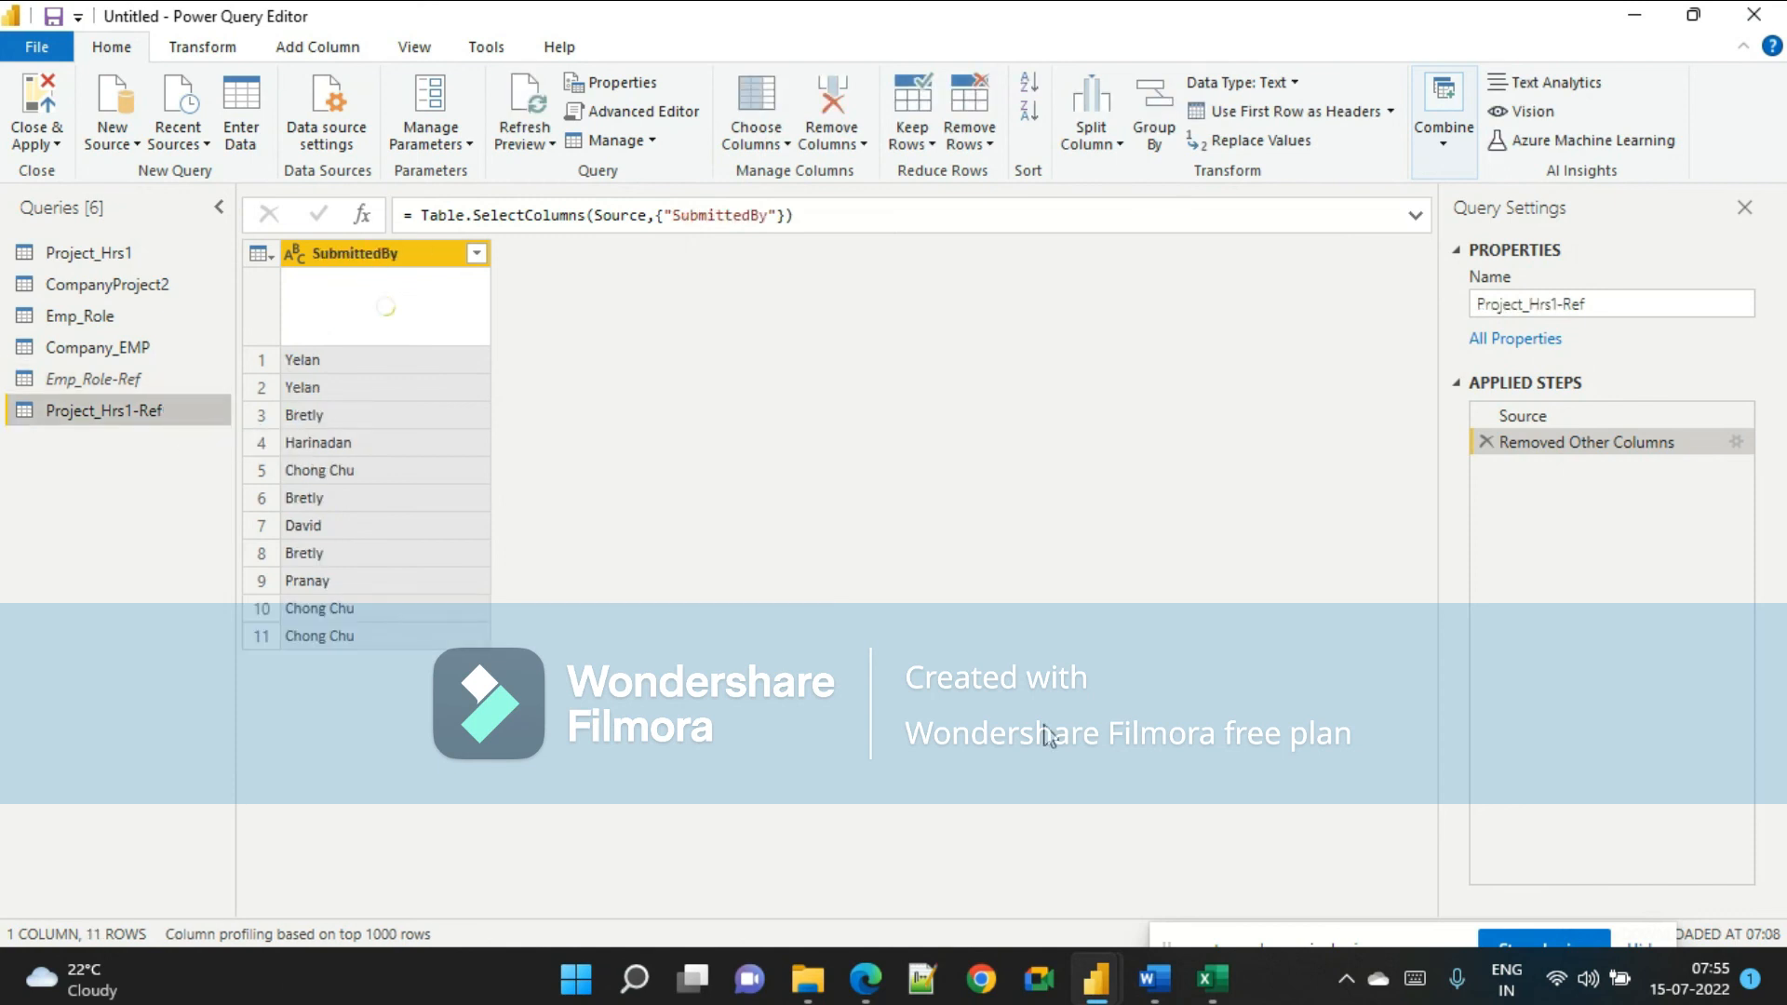
pyautogui.click(866, 977)
pyautogui.click(589, 836)
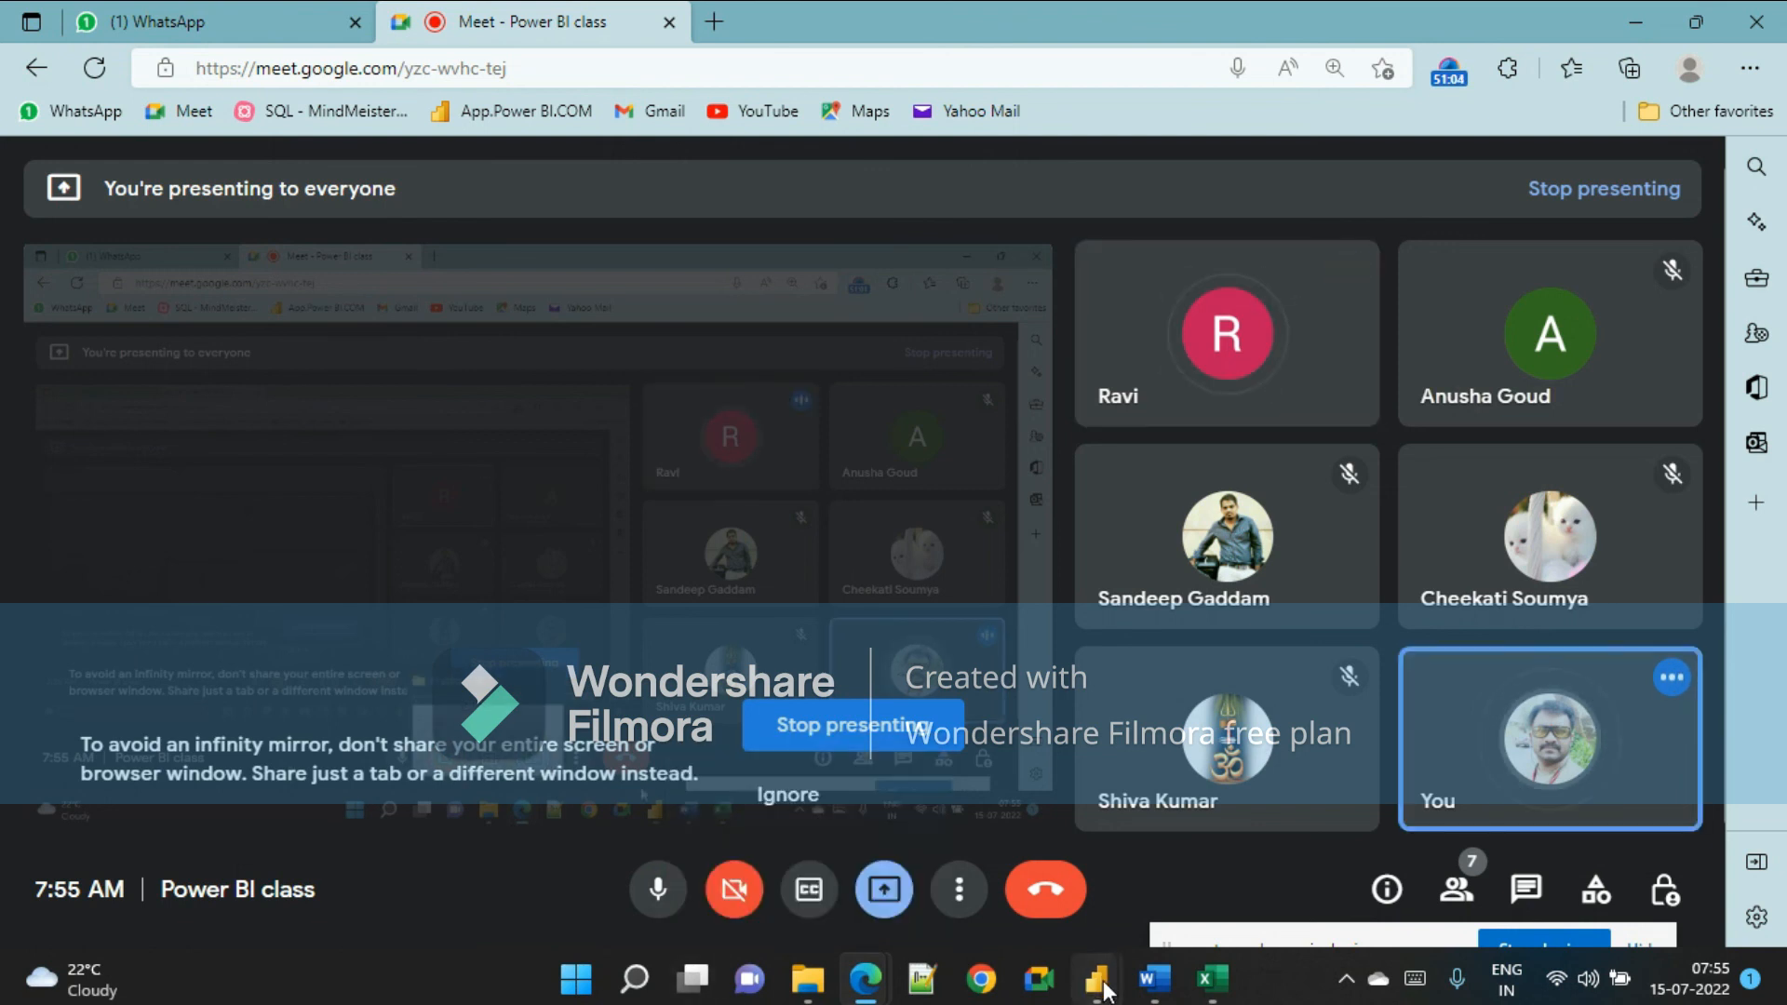
# Return to the Power Query Editor and compare the columns of the Emp_Role-Ref and Project_Hrs1-Ref queries.
pyautogui.click(1241, 848)
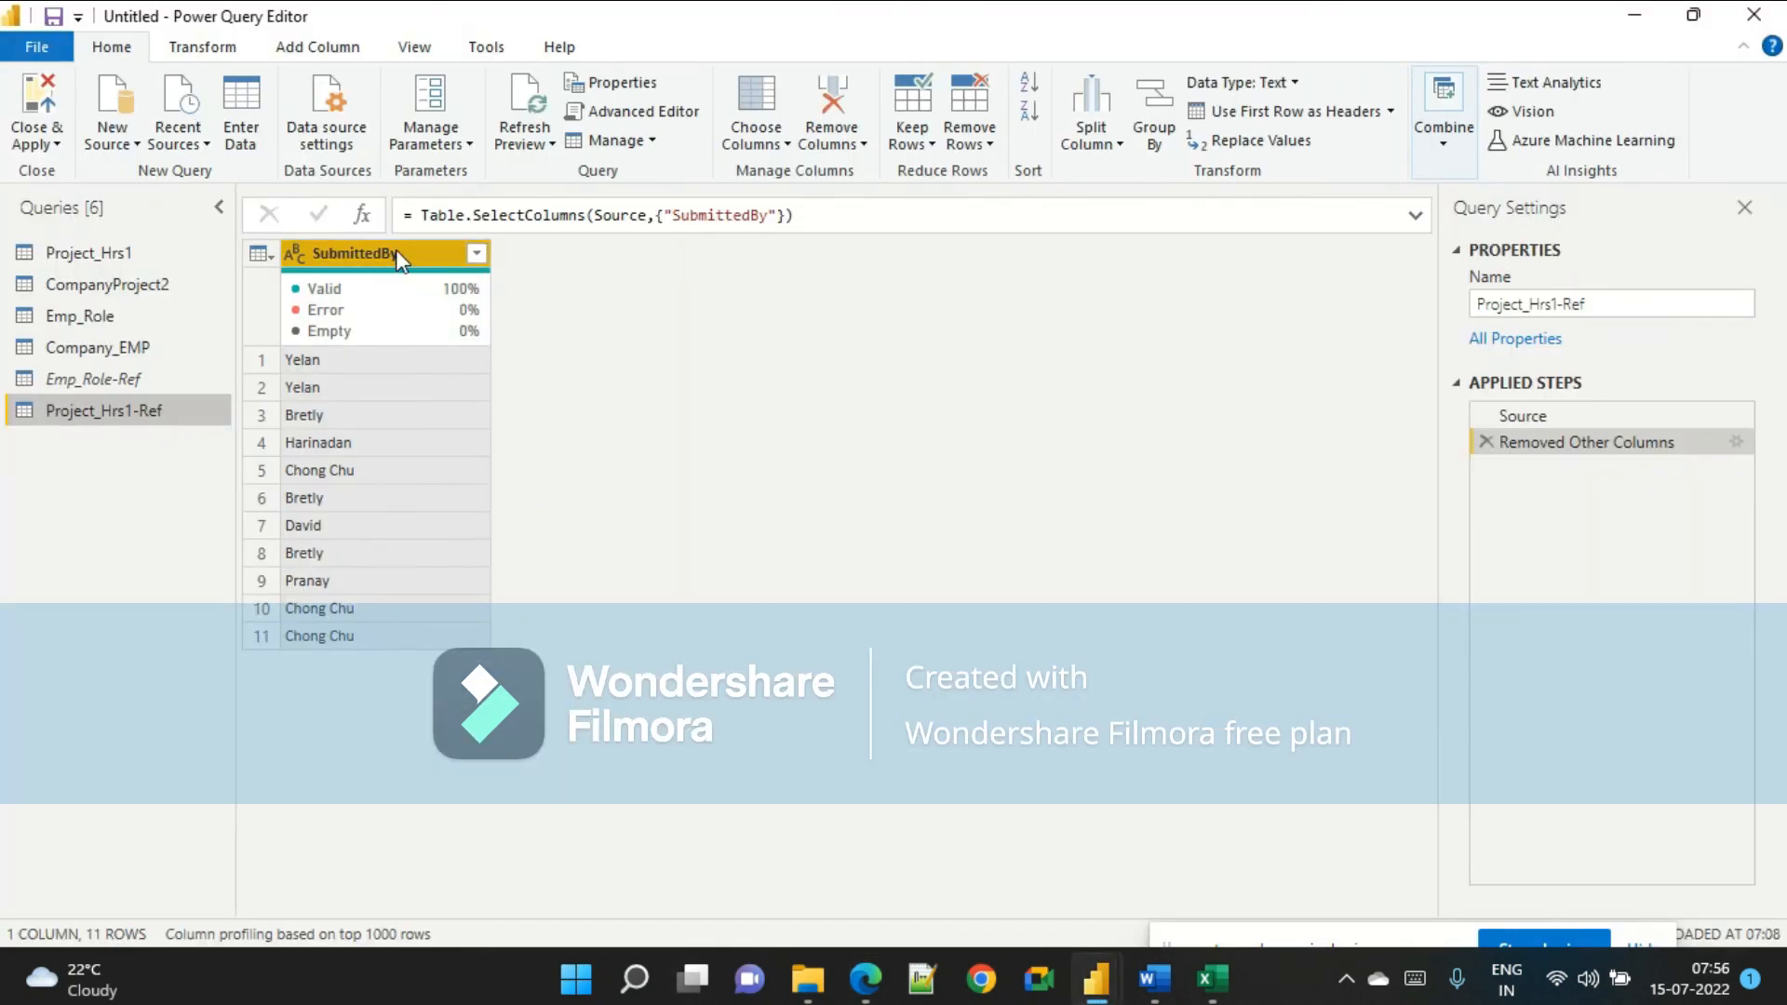
pyautogui.click(127, 384)
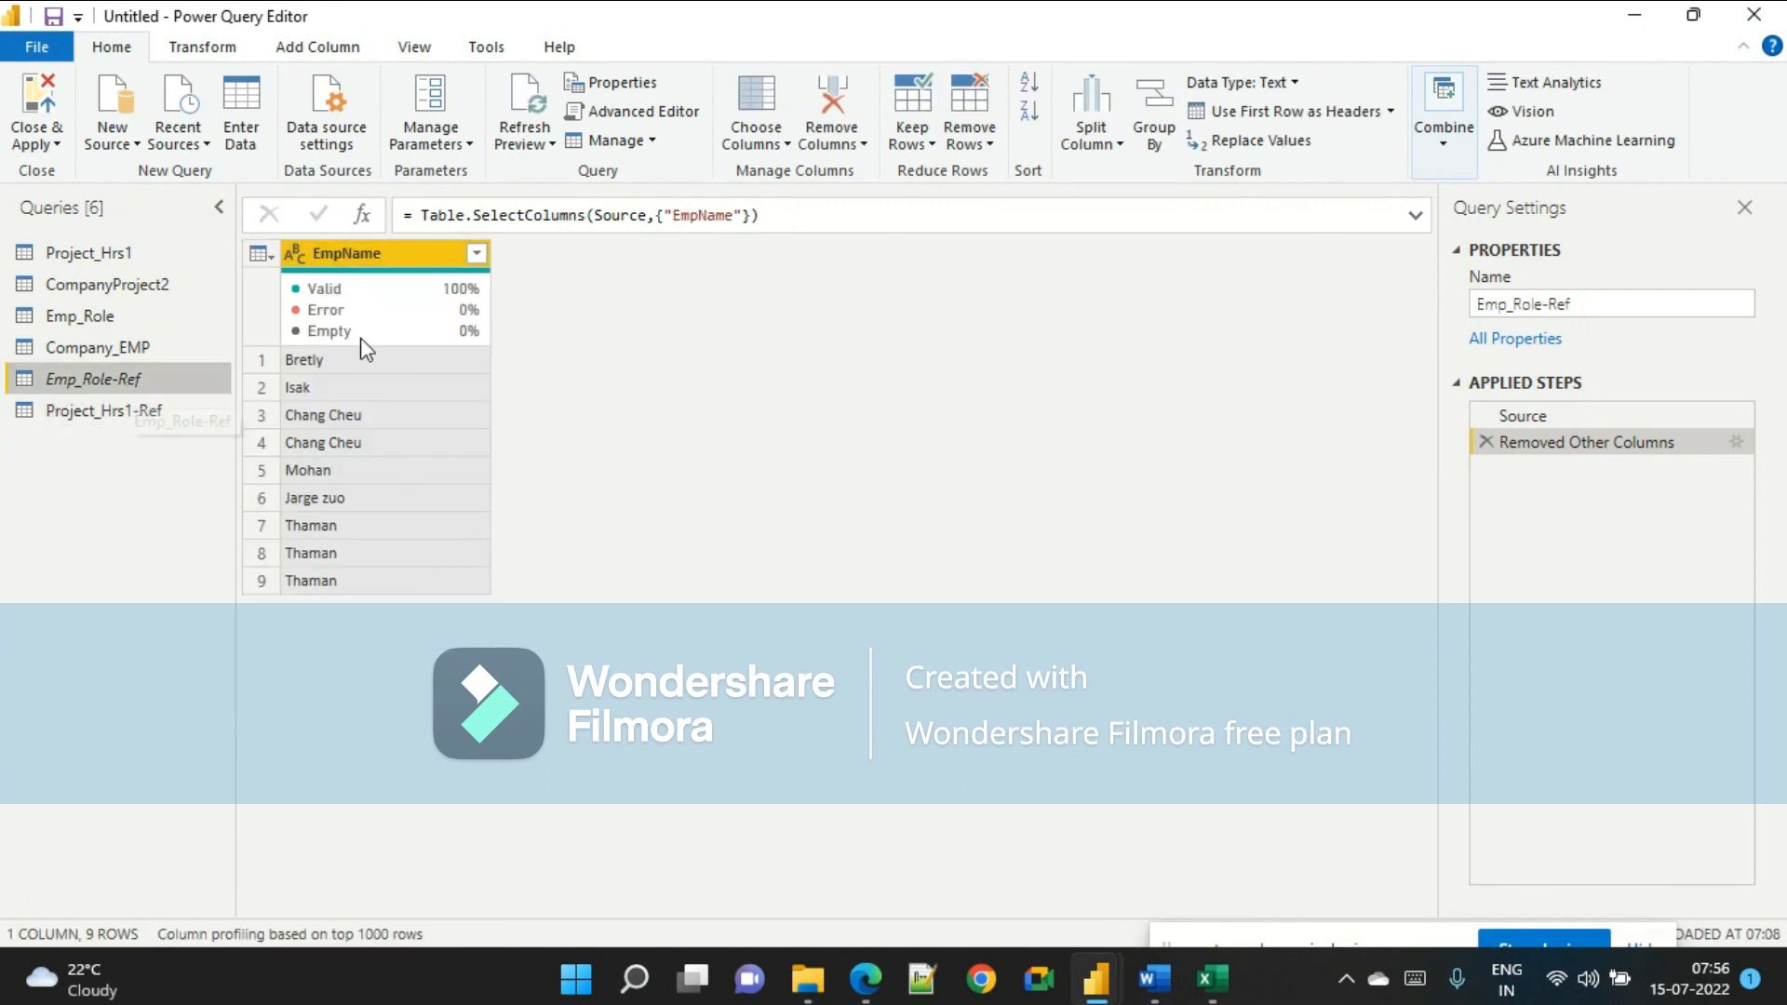
pyautogui.click(156, 412)
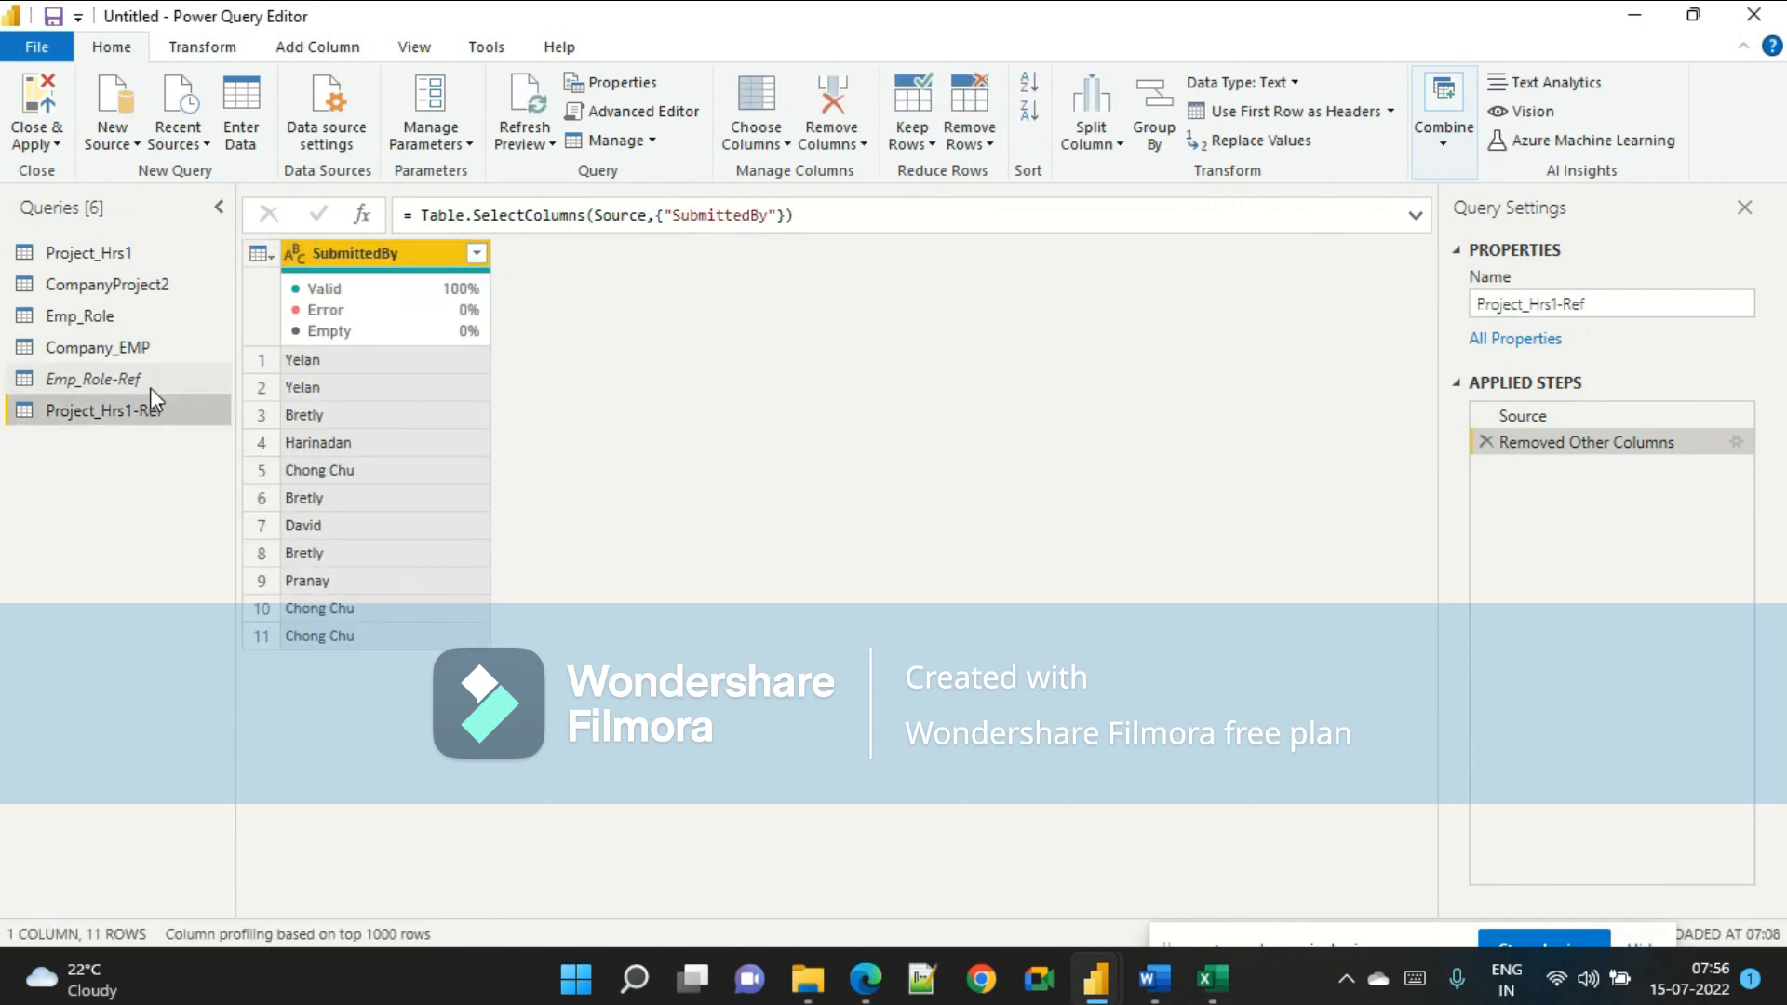
pyautogui.click(149, 385)
pyautogui.click(146, 409)
pyautogui.click(147, 382)
pyautogui.click(137, 408)
pyautogui.click(134, 388)
pyautogui.click(132, 412)
pyautogui.click(130, 382)
pyautogui.click(126, 409)
pyautogui.click(132, 391)
pyautogui.click(137, 411)
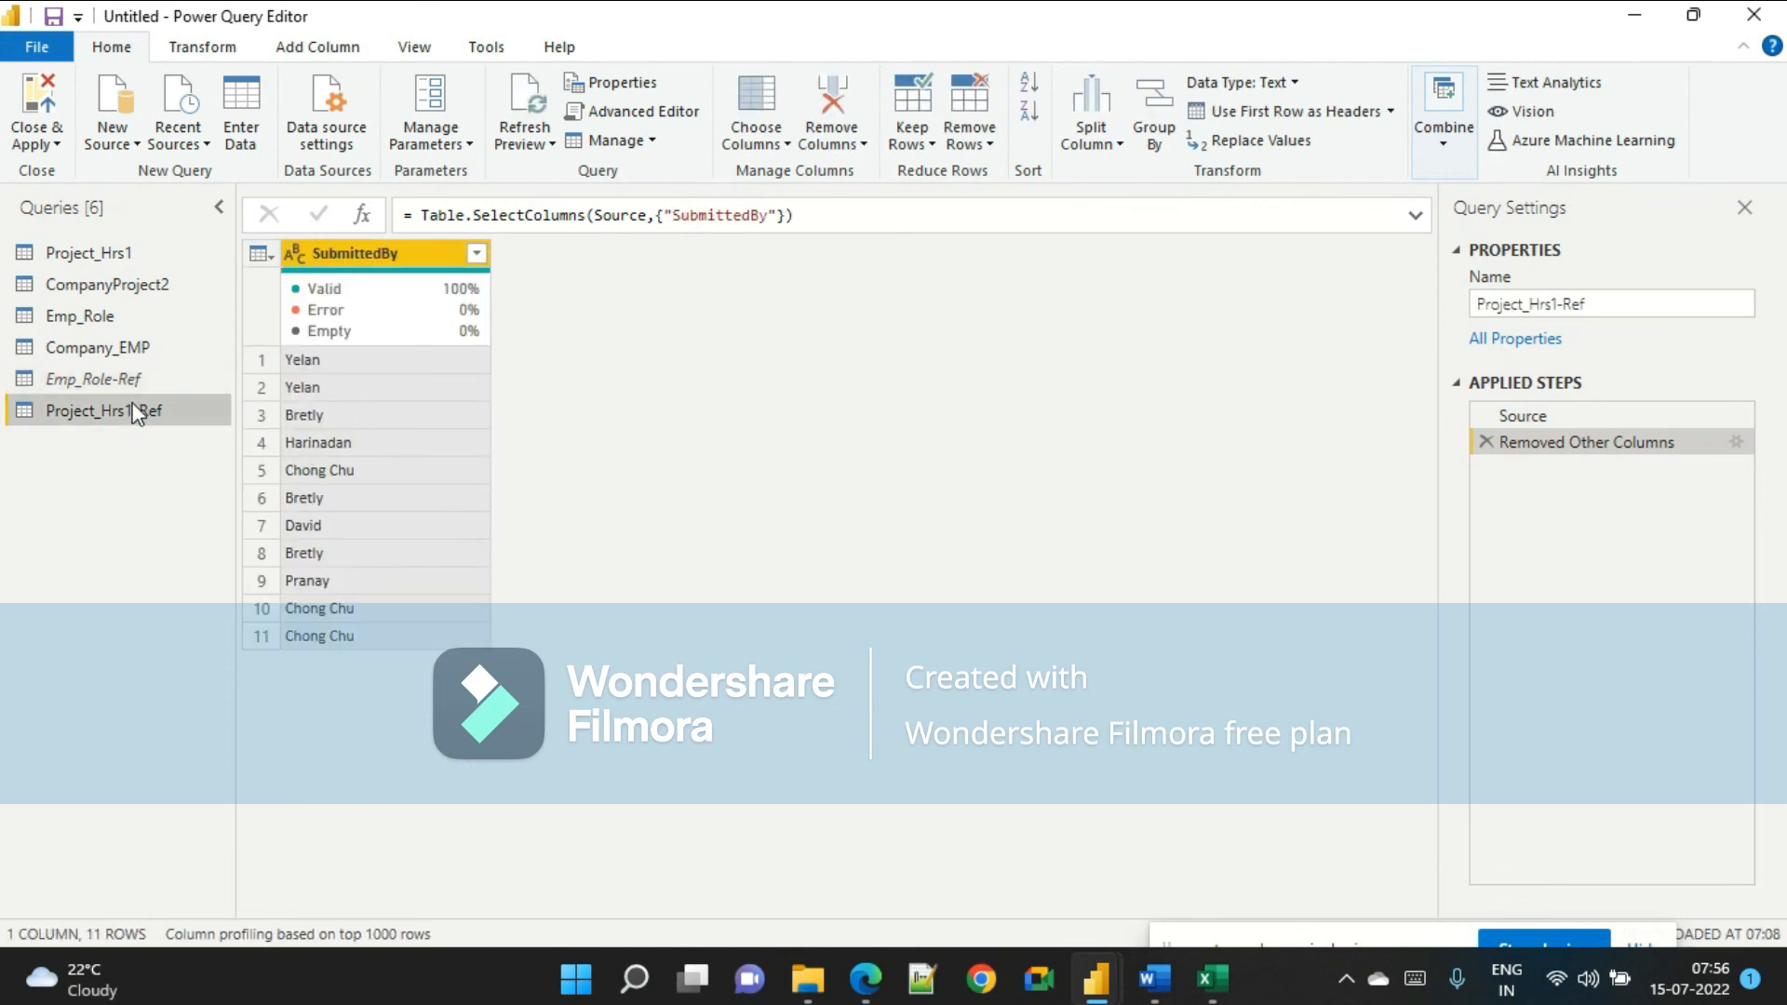
pyautogui.click(140, 410)
pyautogui.click(141, 380)
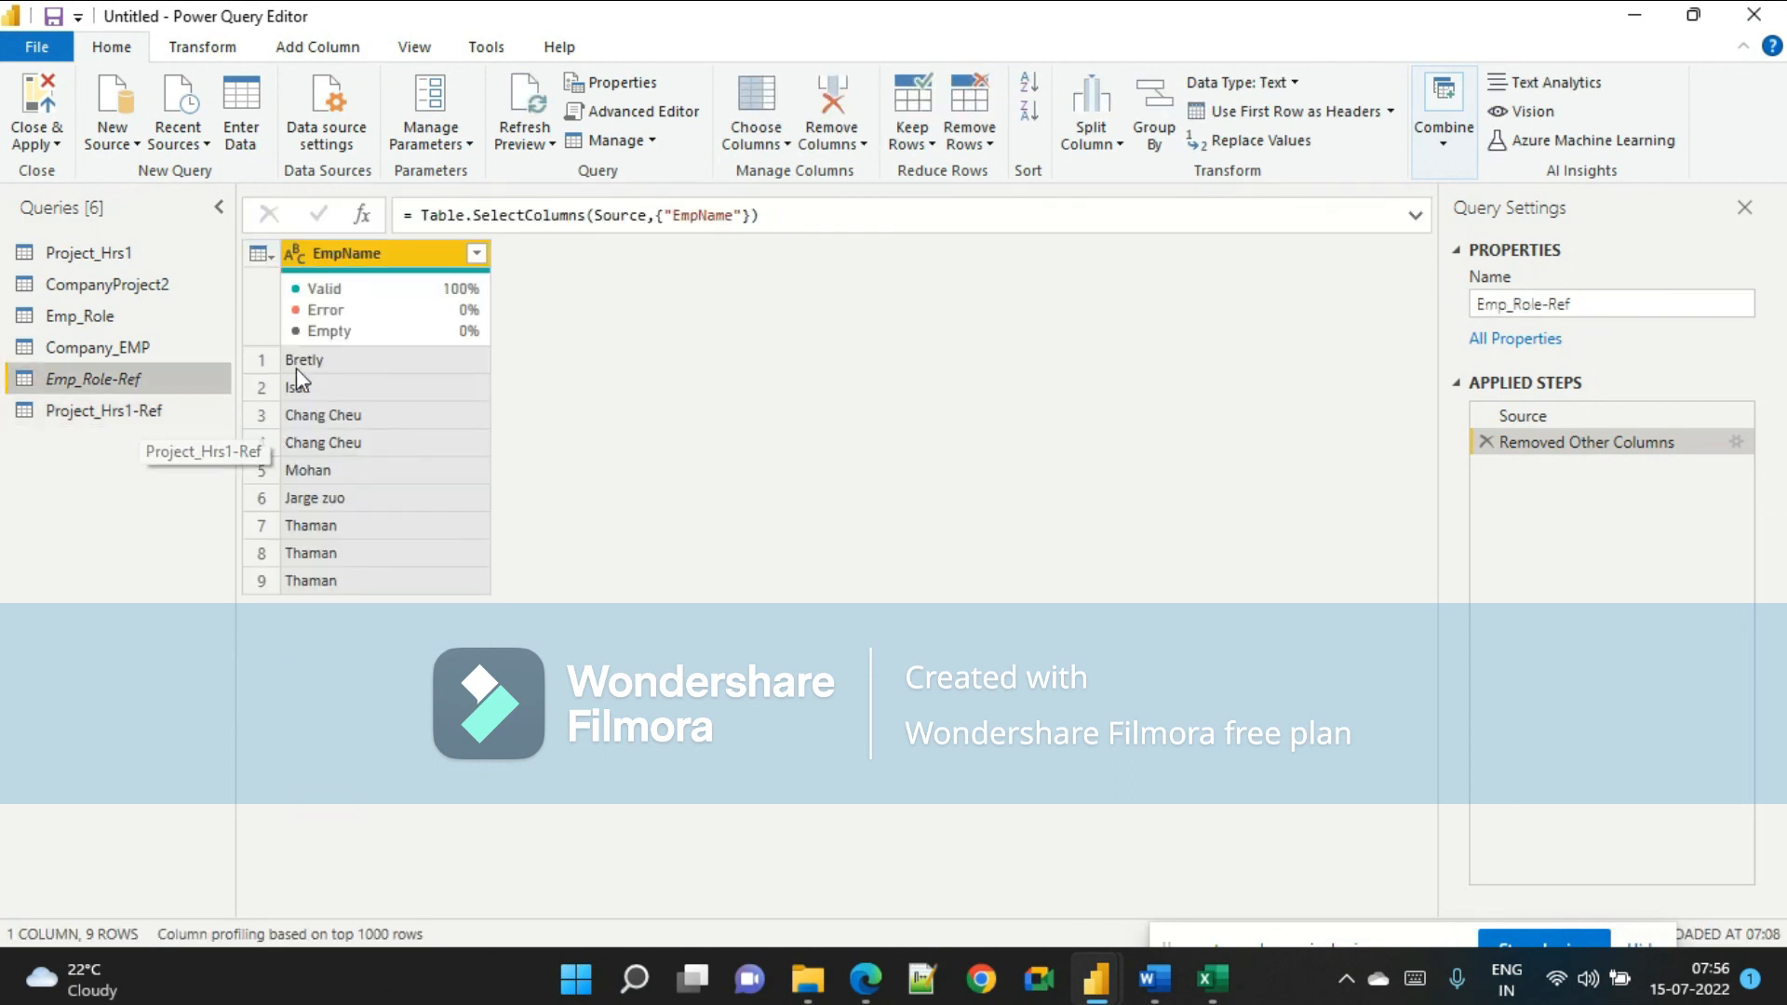
pyautogui.click(149, 408)
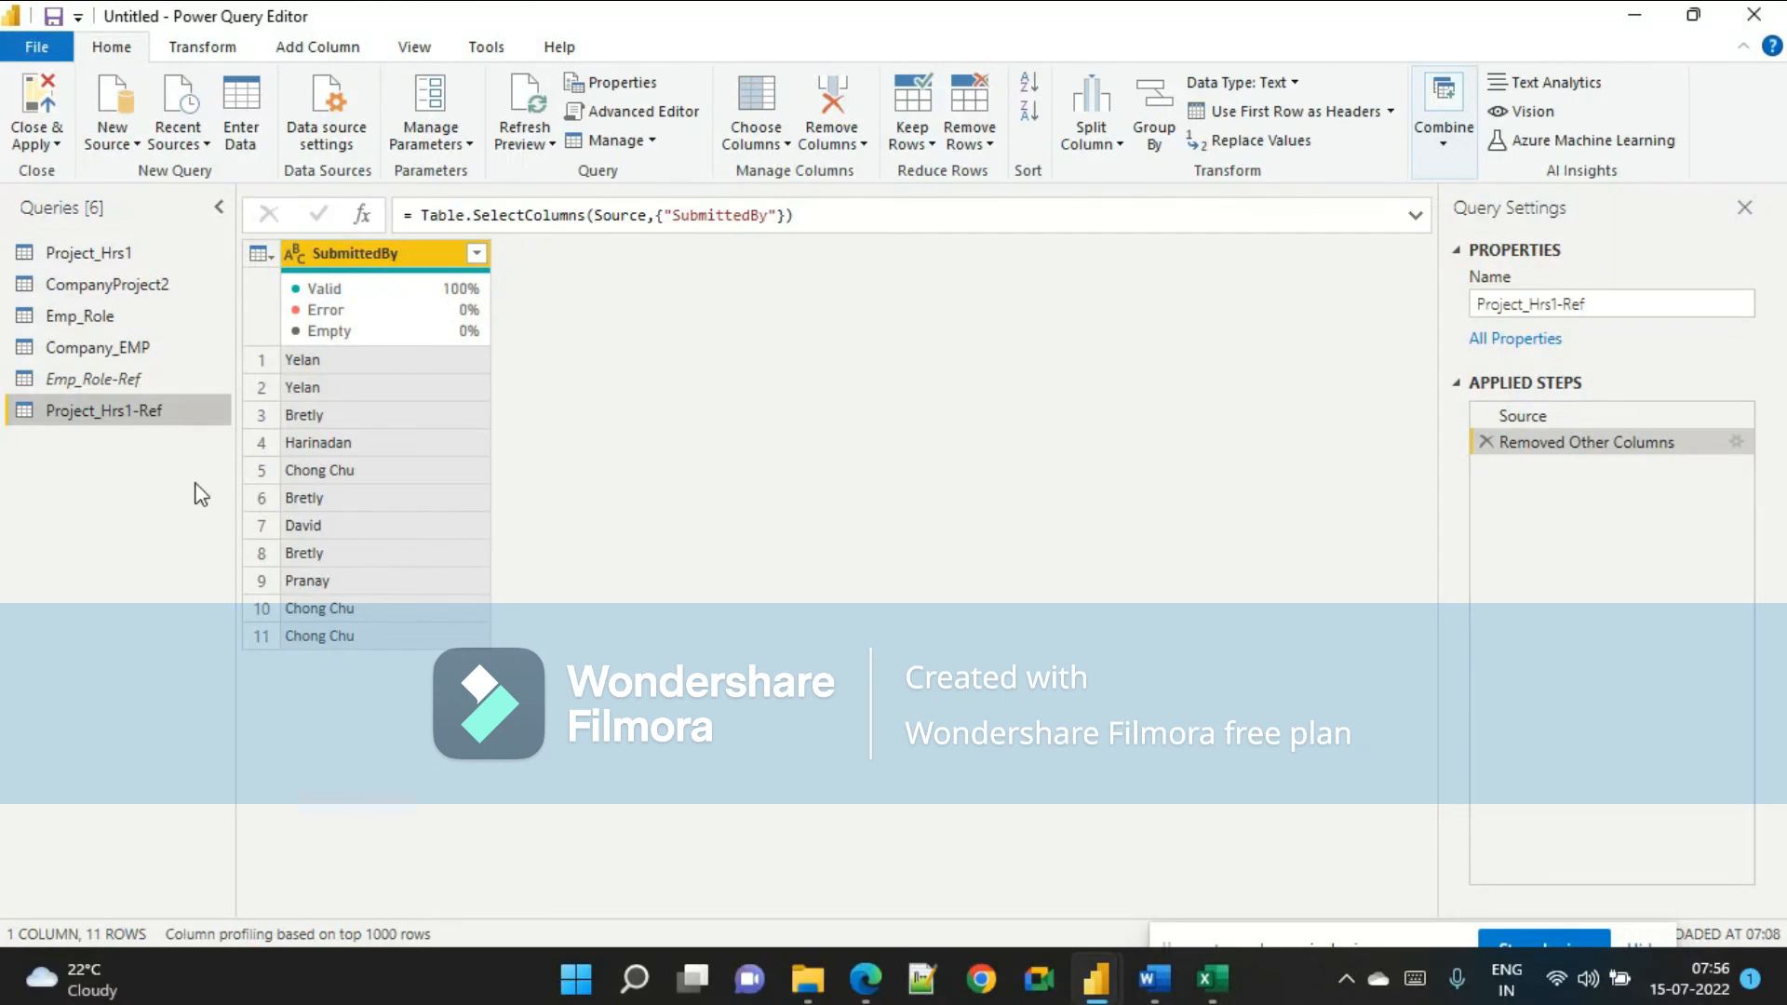
pyautogui.click(143, 380)
# Rename the SubmittedBy column in the Project_Hrs1-Ref query to EmpName.
pyautogui.doubleClick(422, 252)
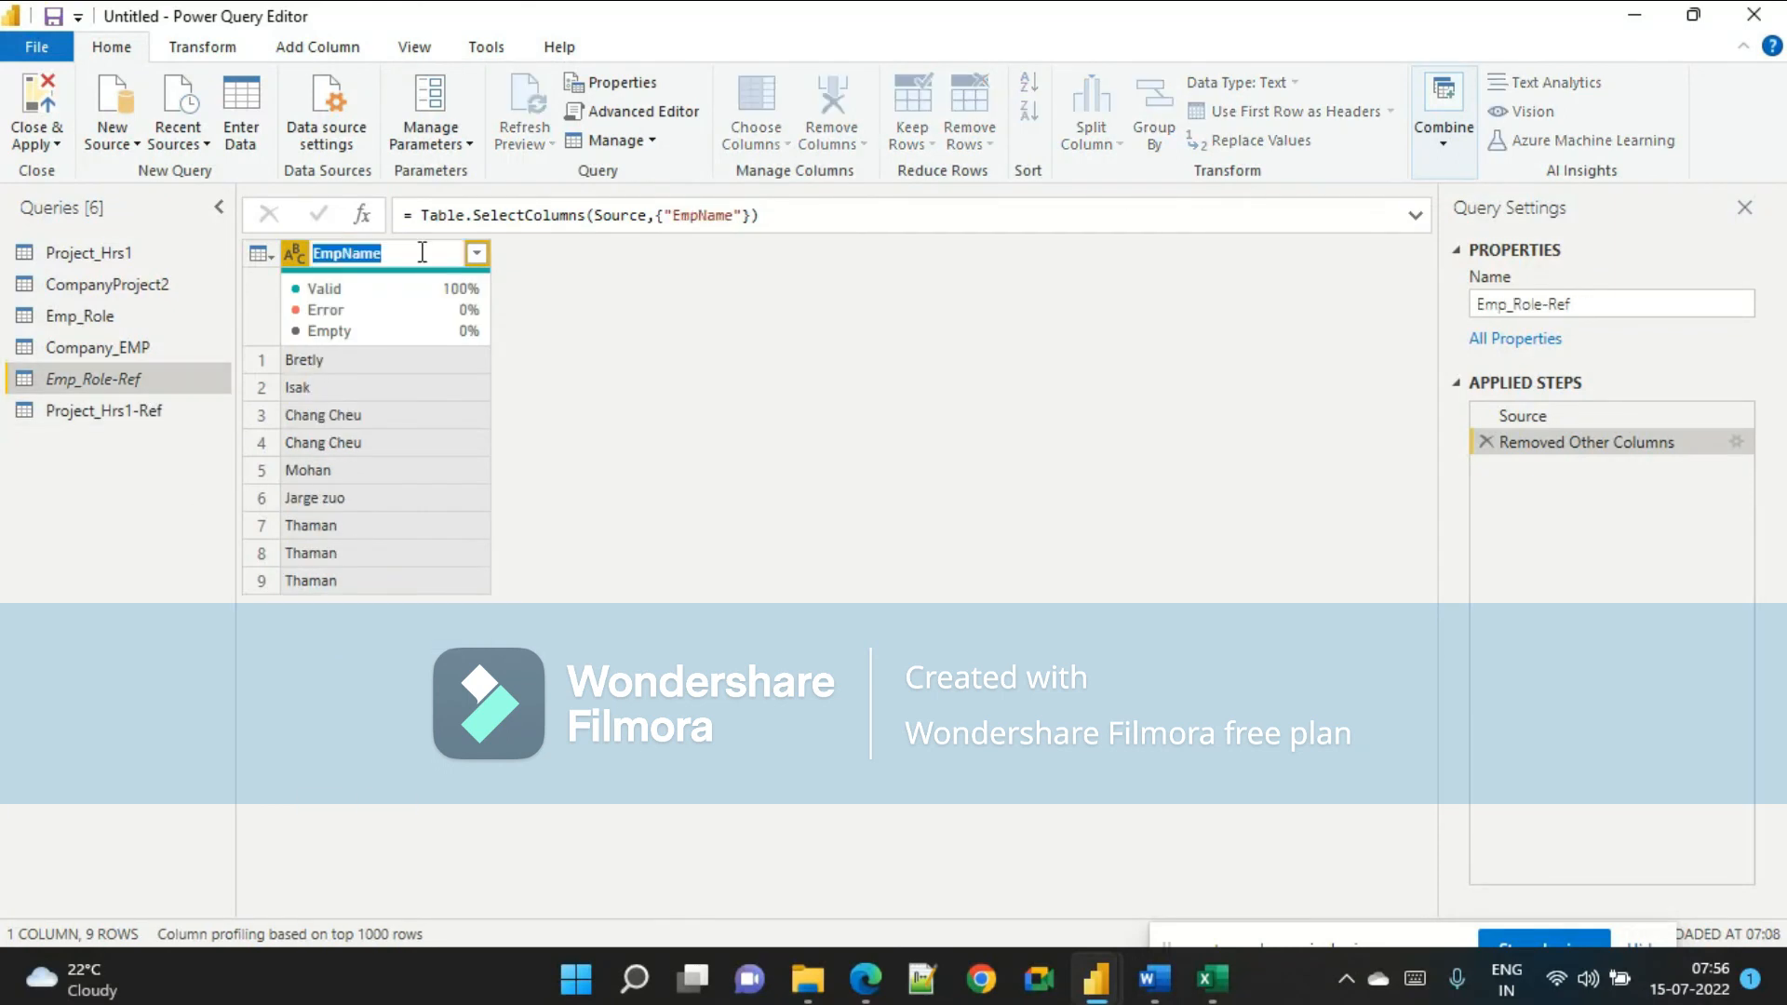
pyautogui.click(277, 364)
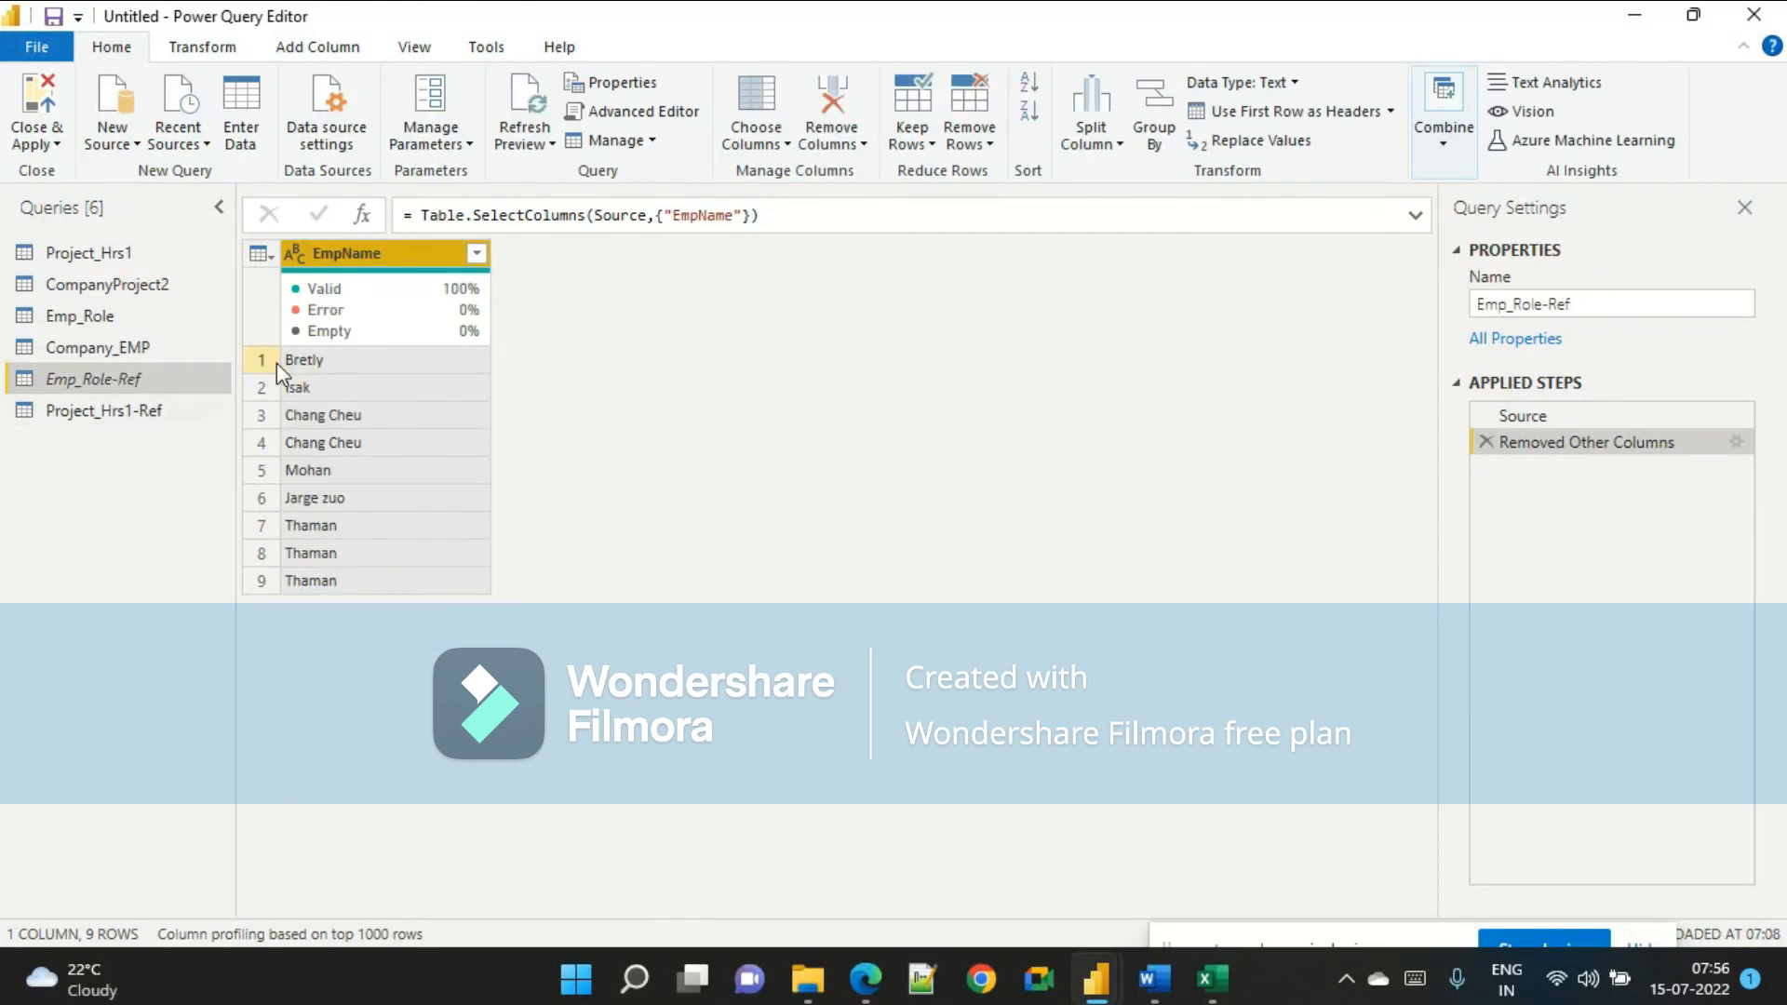
pyautogui.click(177, 411)
pyautogui.doubleClick(384, 253)
pyautogui.write('EmpName')
pyautogui.click(669, 500)
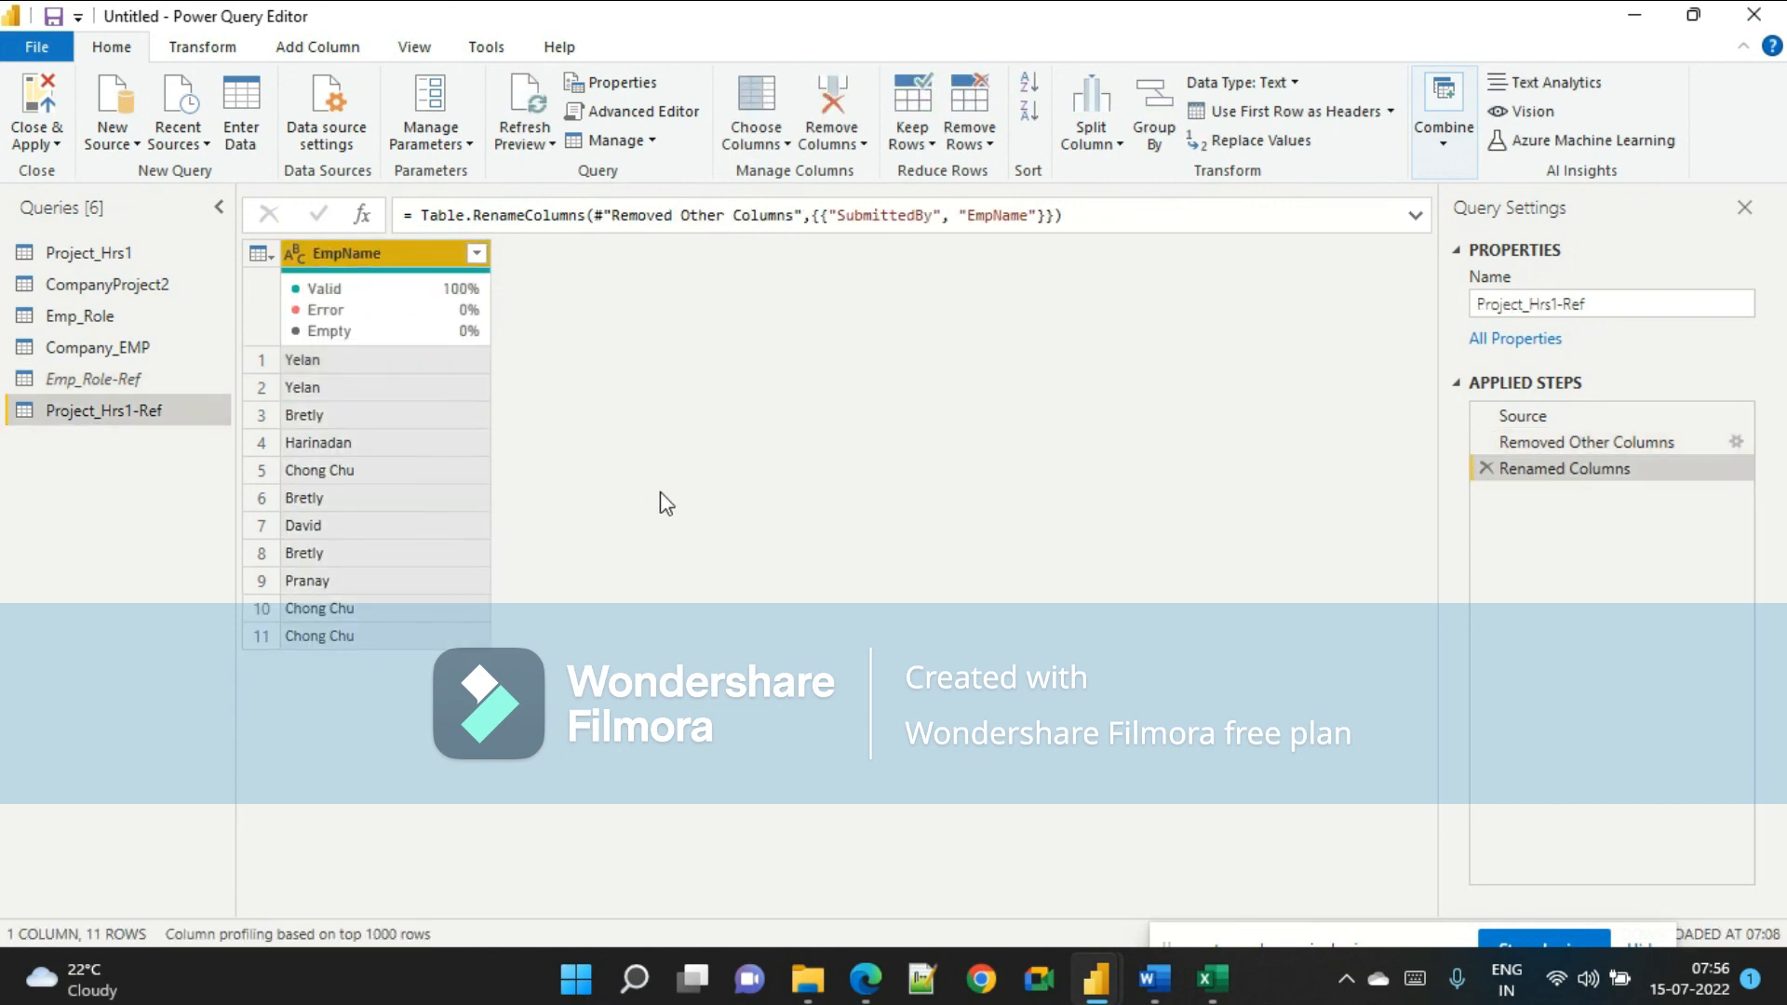
# Append Project_Hrs1-Ref to Emp_Role-Ref as a new query.
pyautogui.click(149, 379)
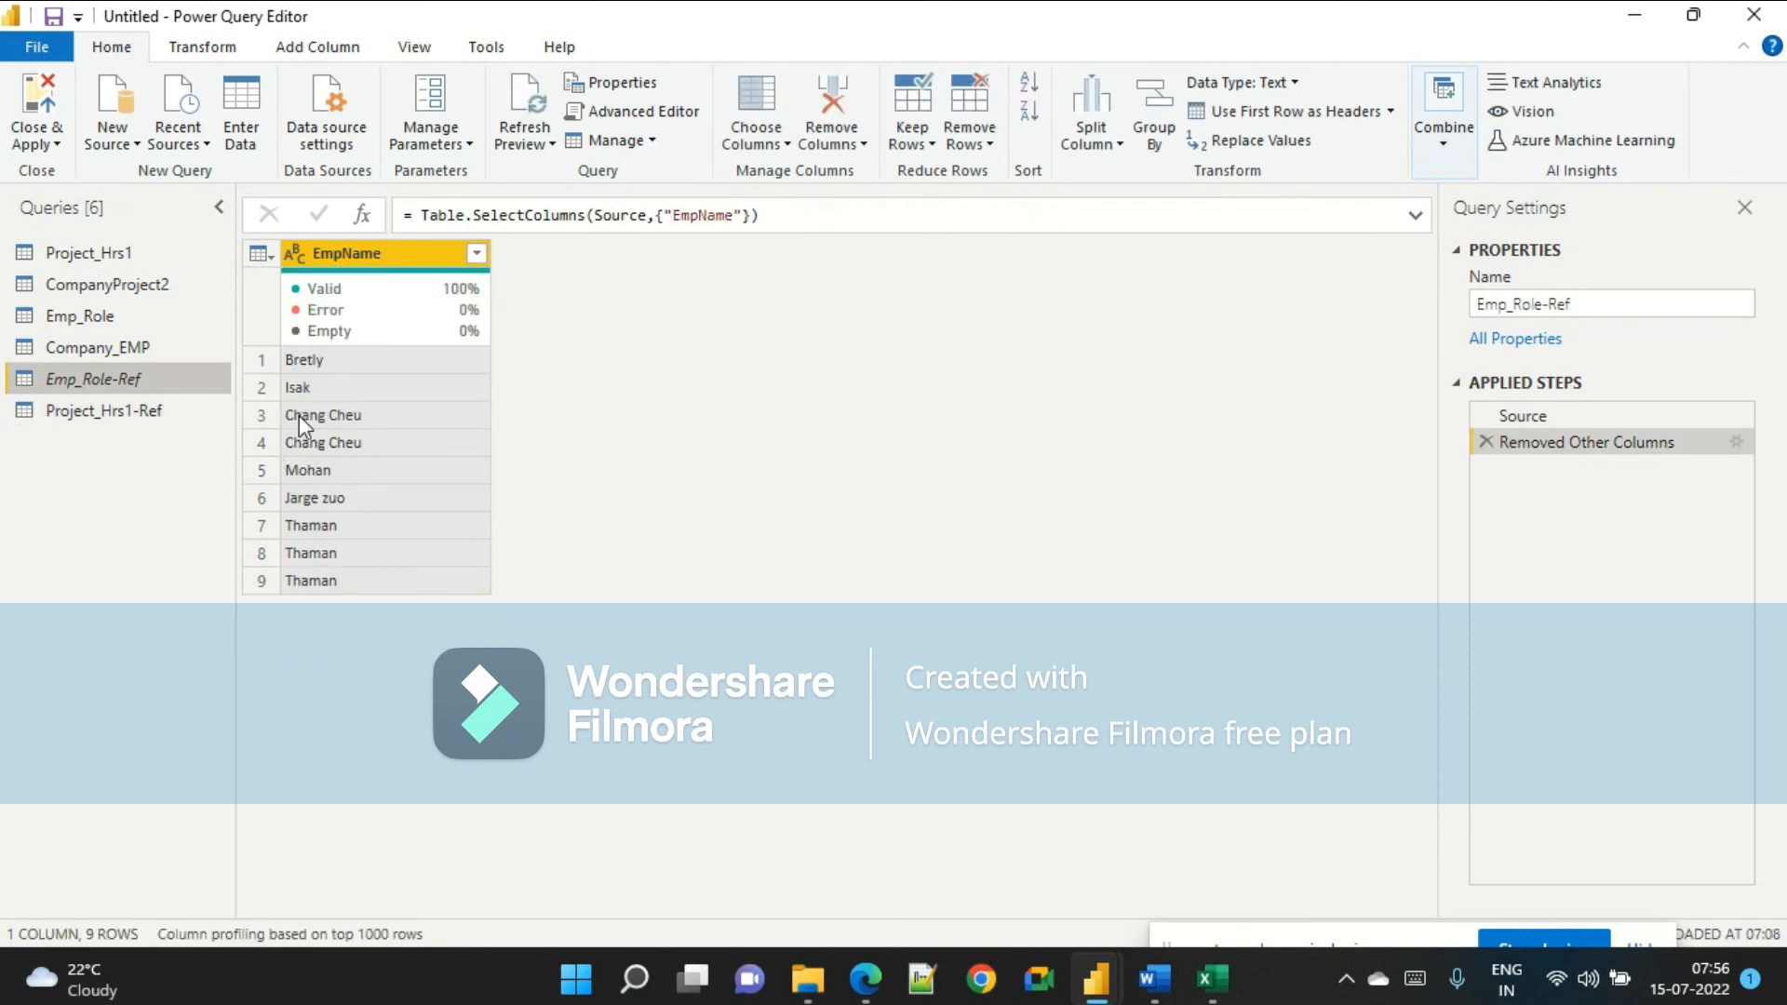
pyautogui.click(172, 411)
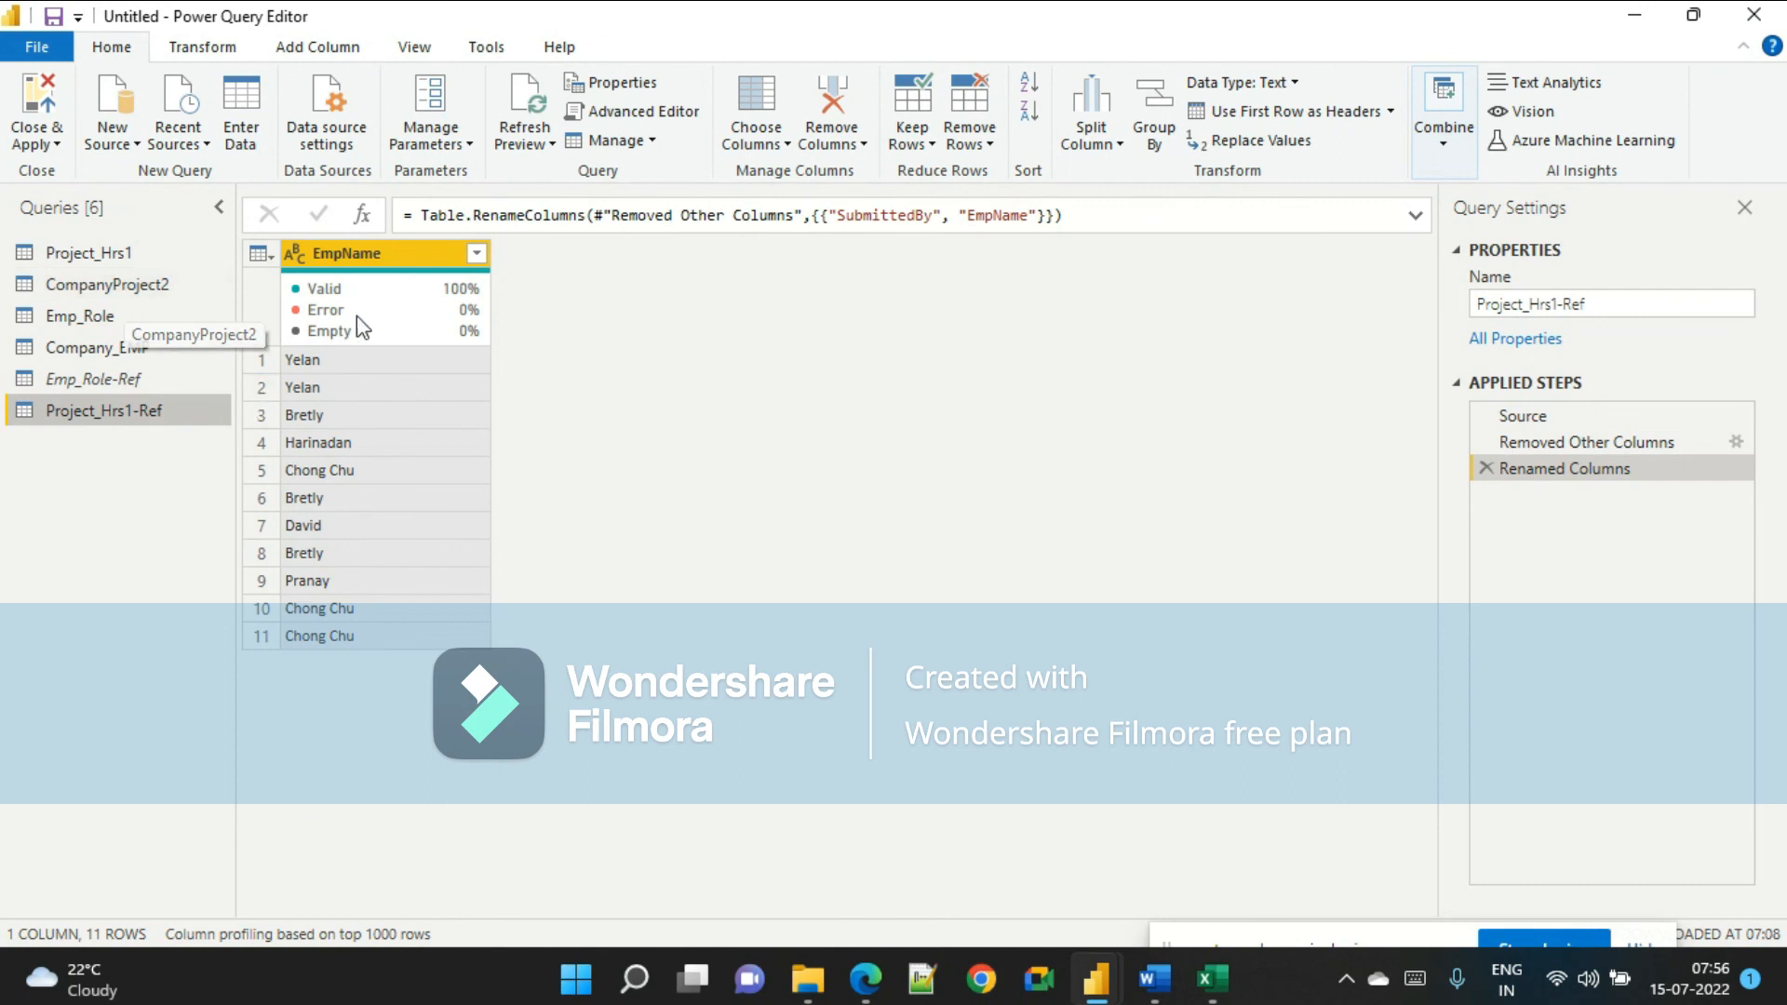
pyautogui.click(123, 382)
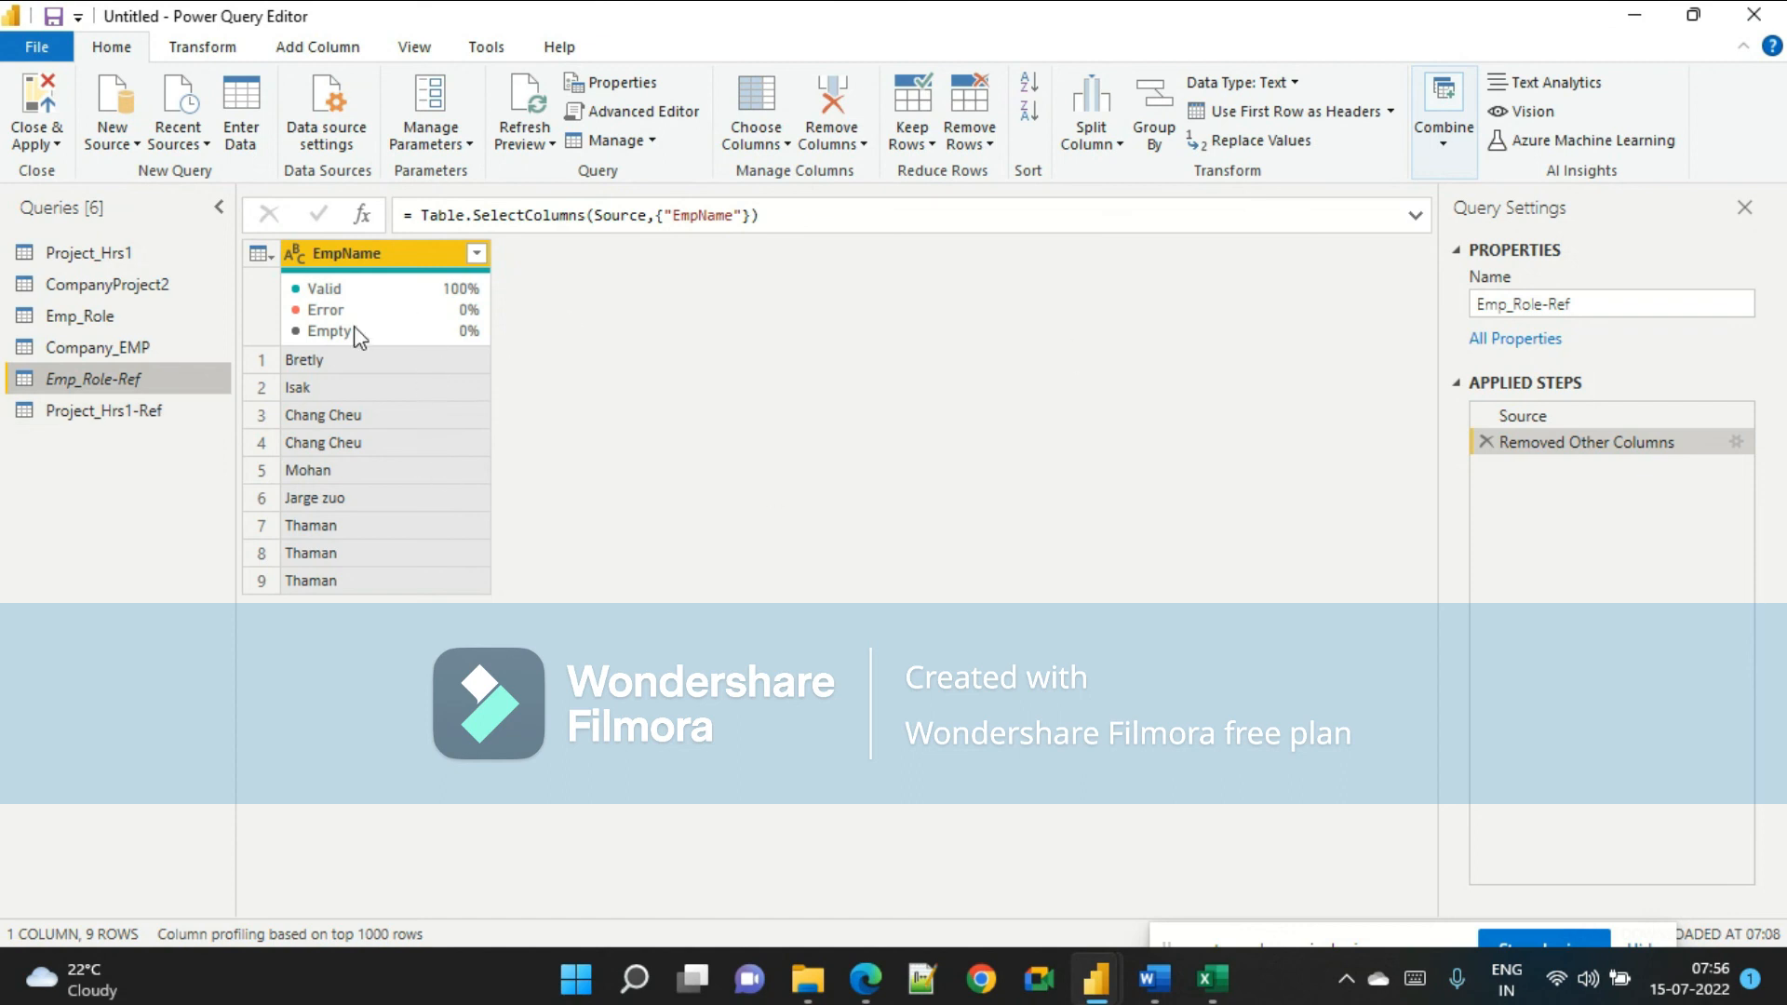
pyautogui.click(1444, 140)
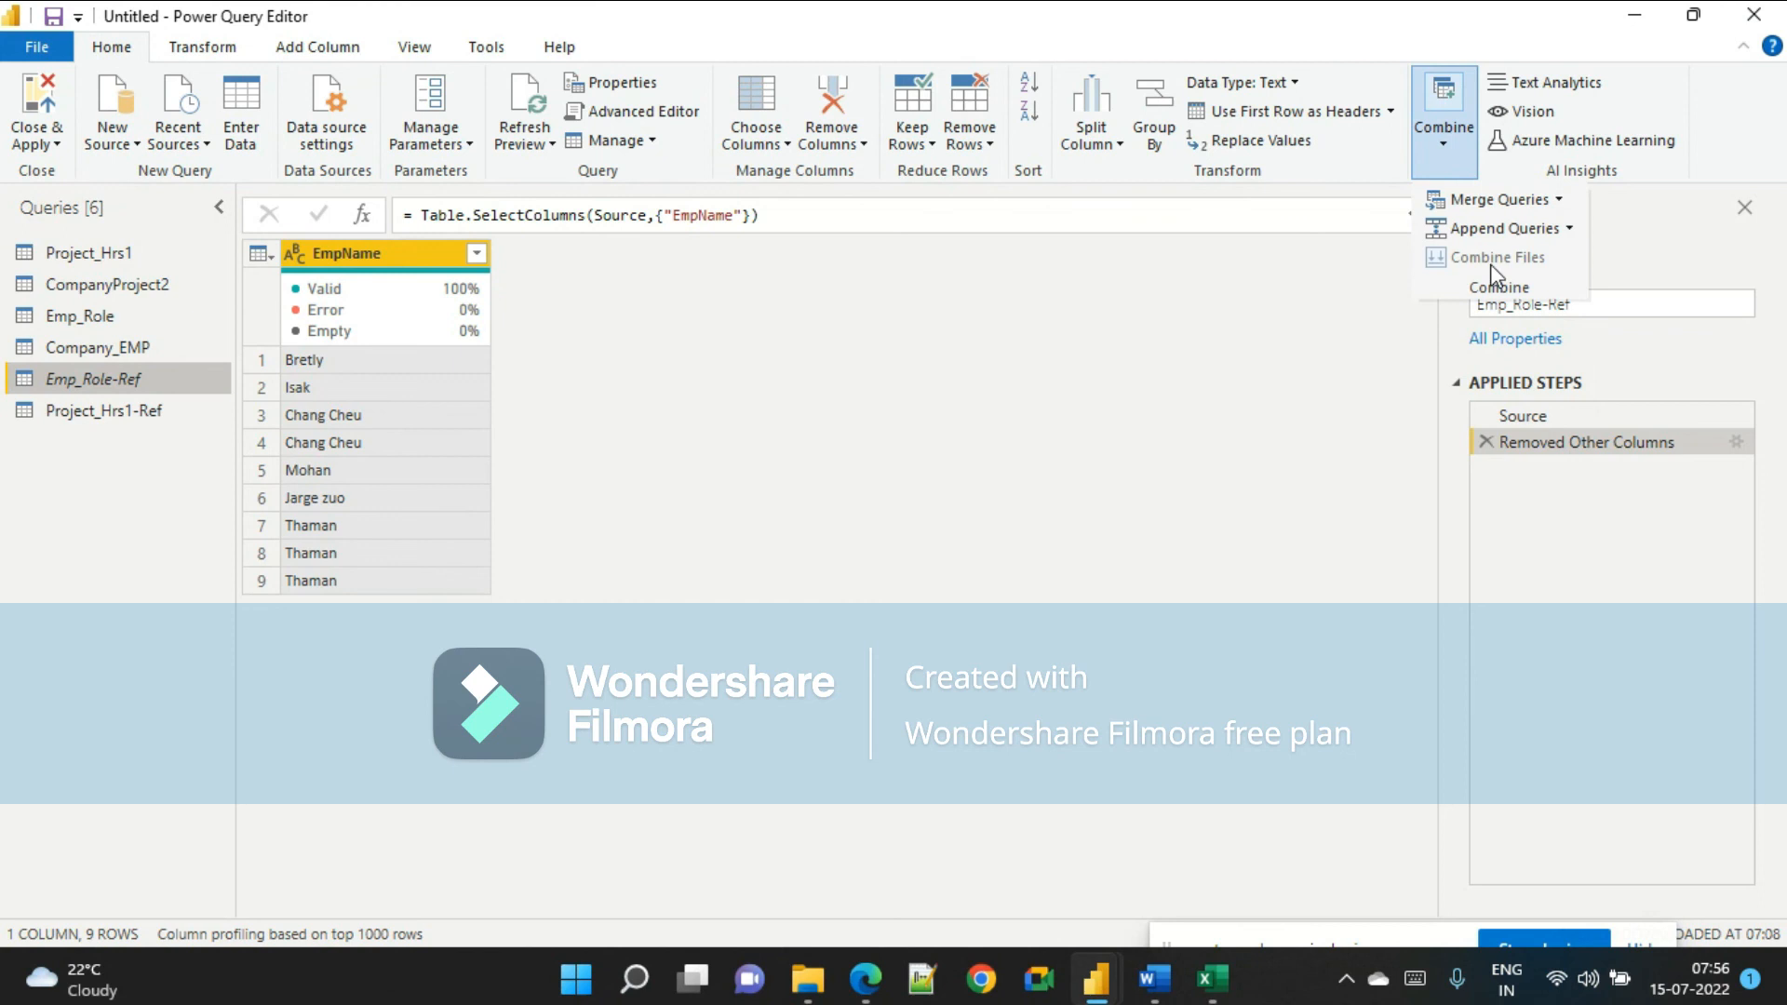
pyautogui.click(1568, 229)
pyautogui.click(1540, 290)
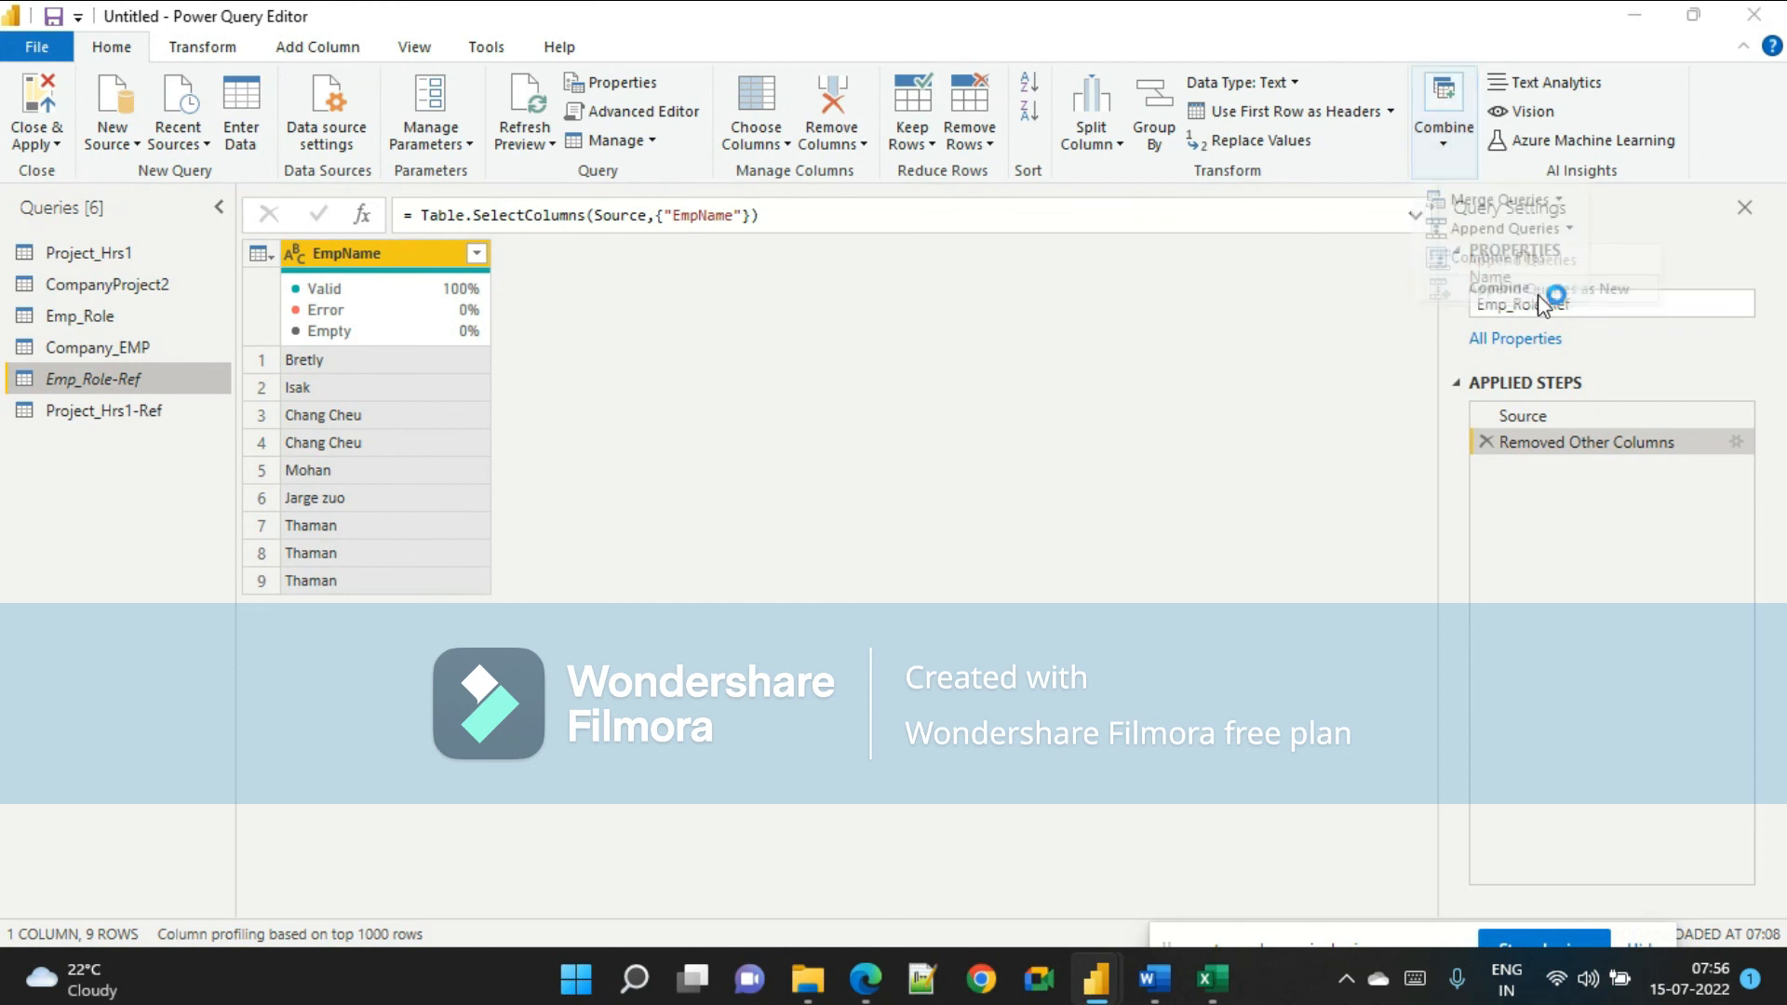
pyautogui.click(759, 552)
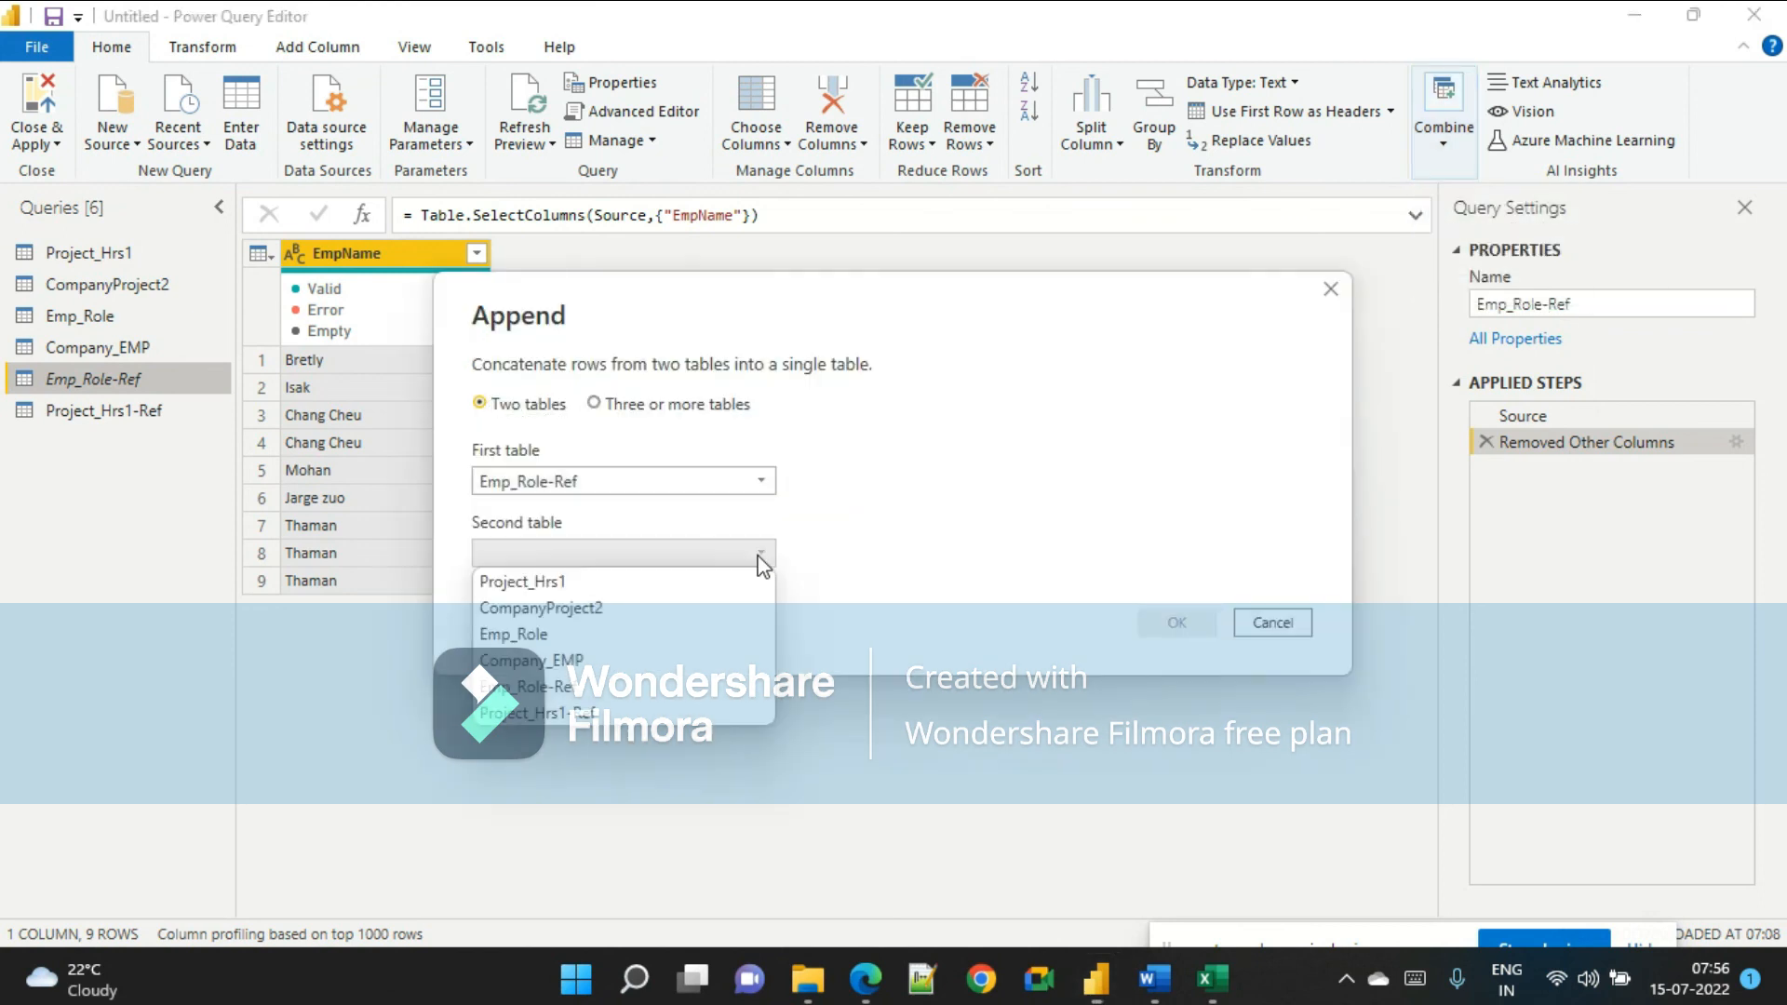
pyautogui.click(612, 722)
pyautogui.click(1176, 622)
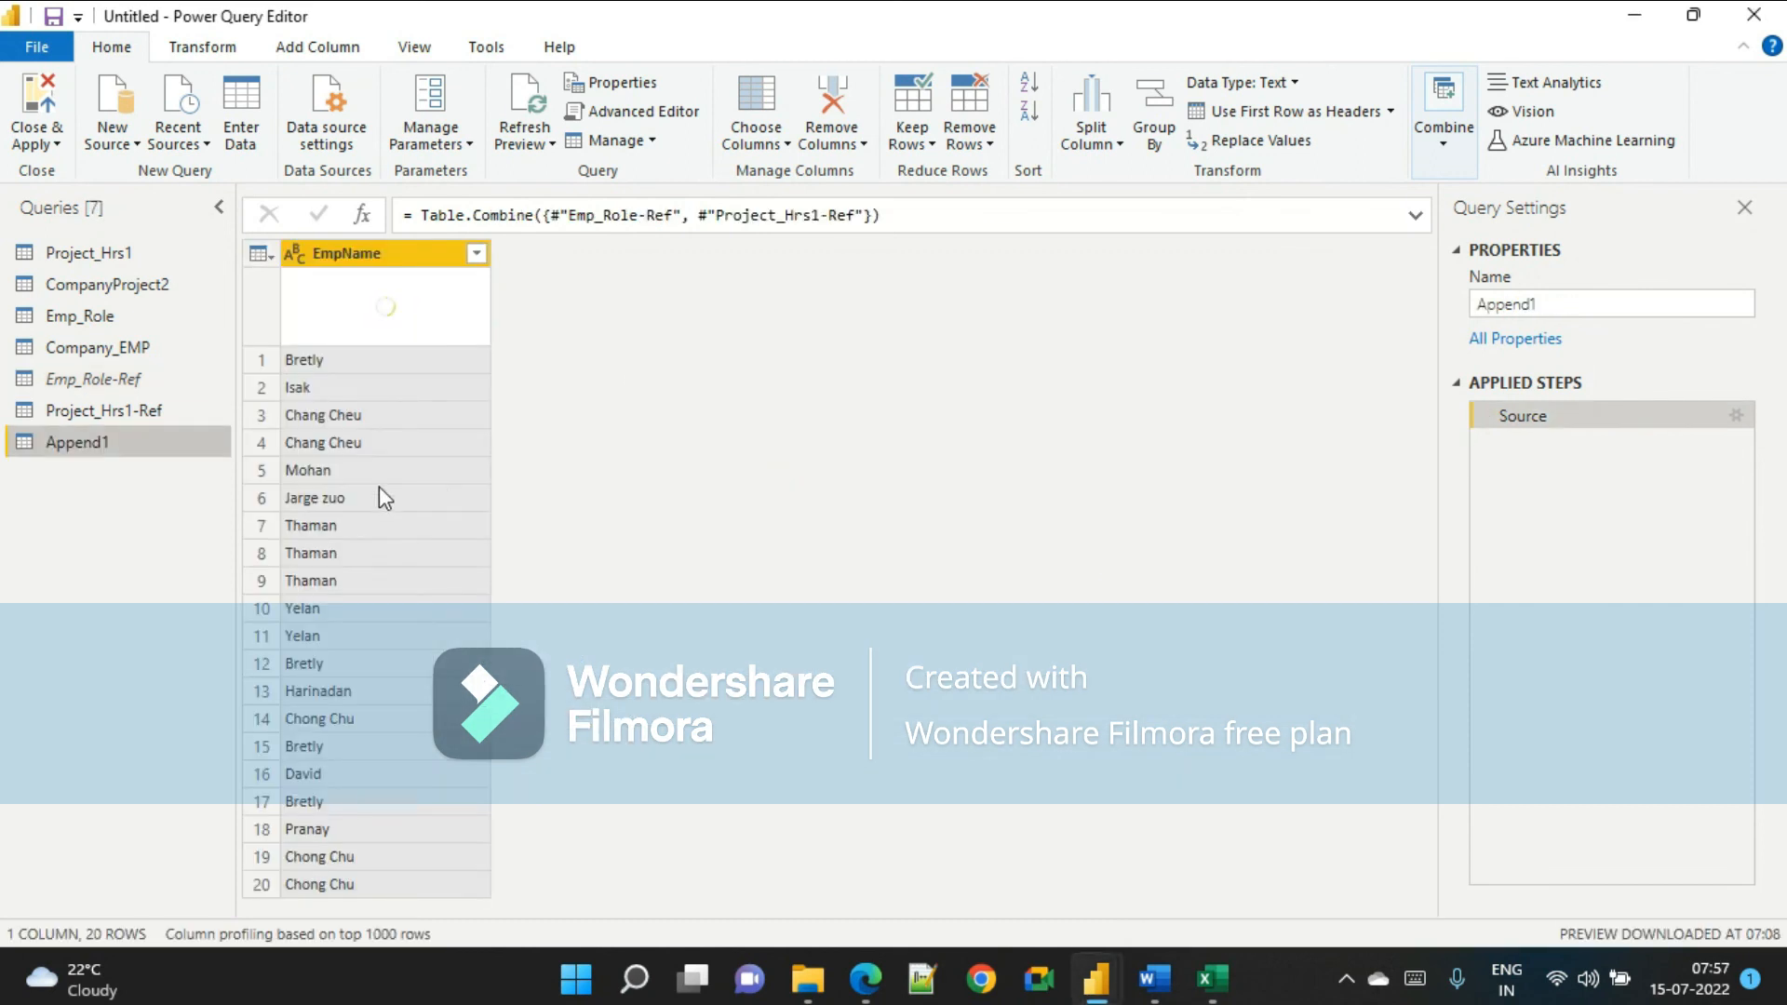
# Rename the appended query to BridgeTable and remove its duplicate rows.
pyautogui.doubleClick(1634, 301)
pyautogui.write('Bridge')
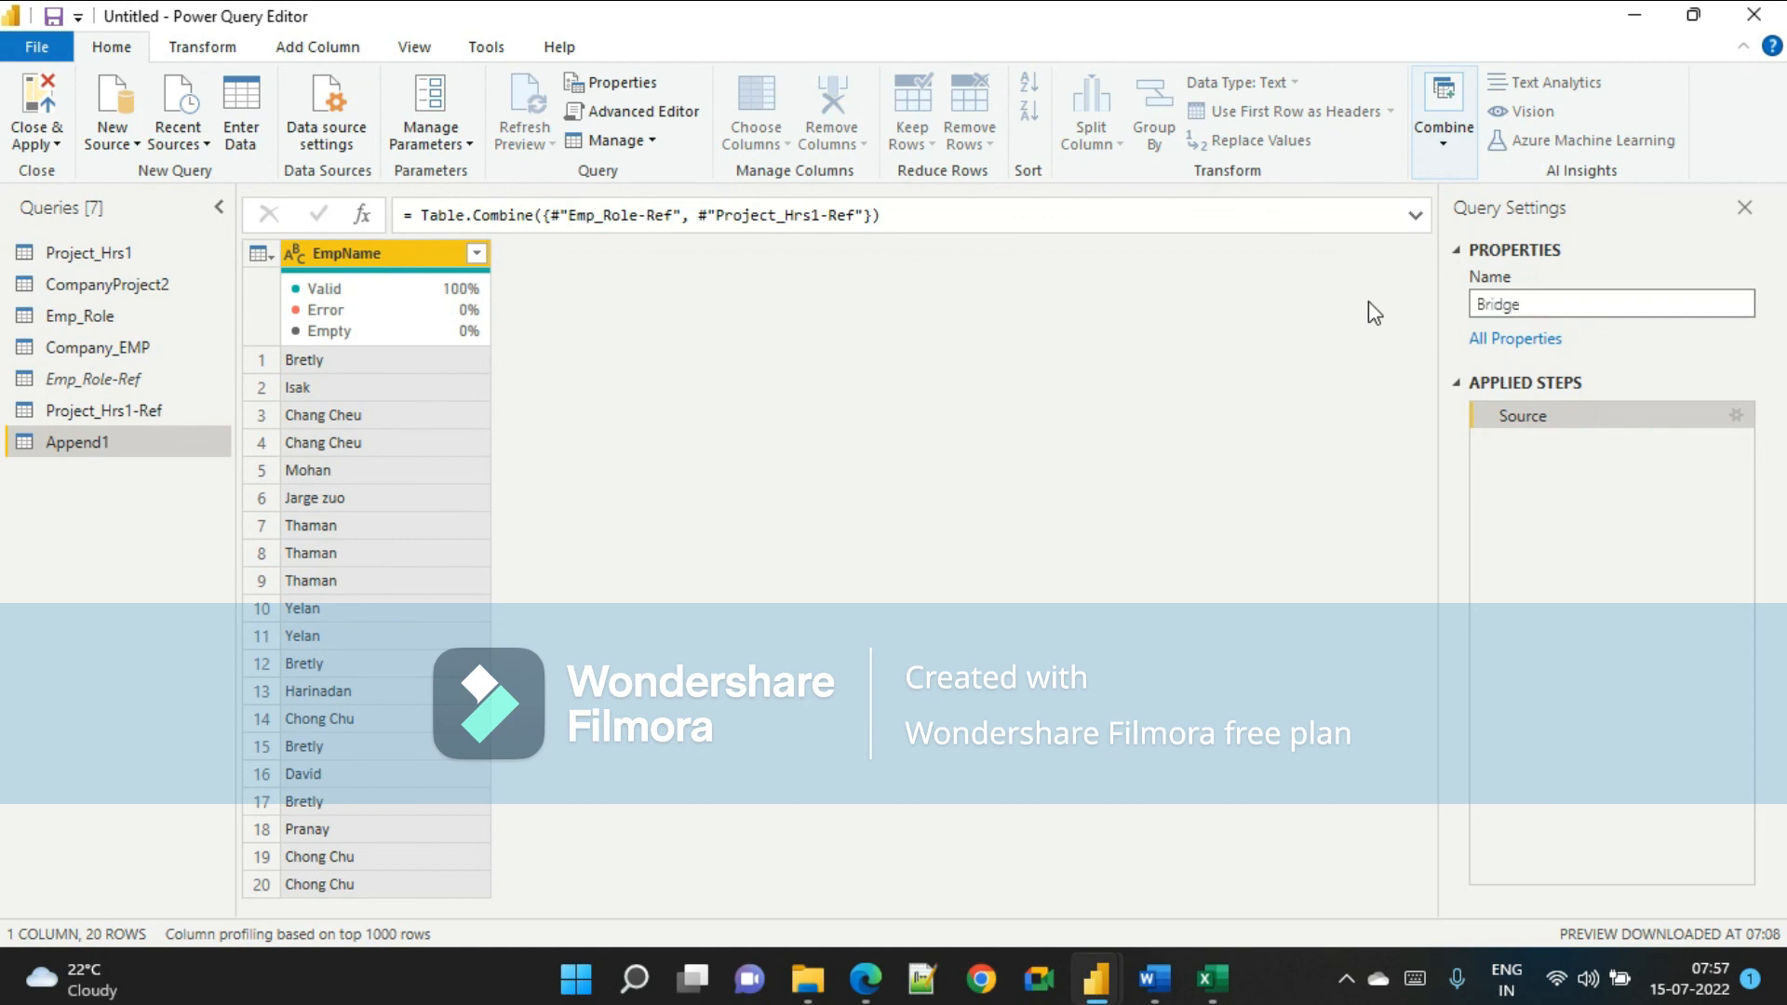
pyautogui.write('Table')
pyautogui.press('Return')
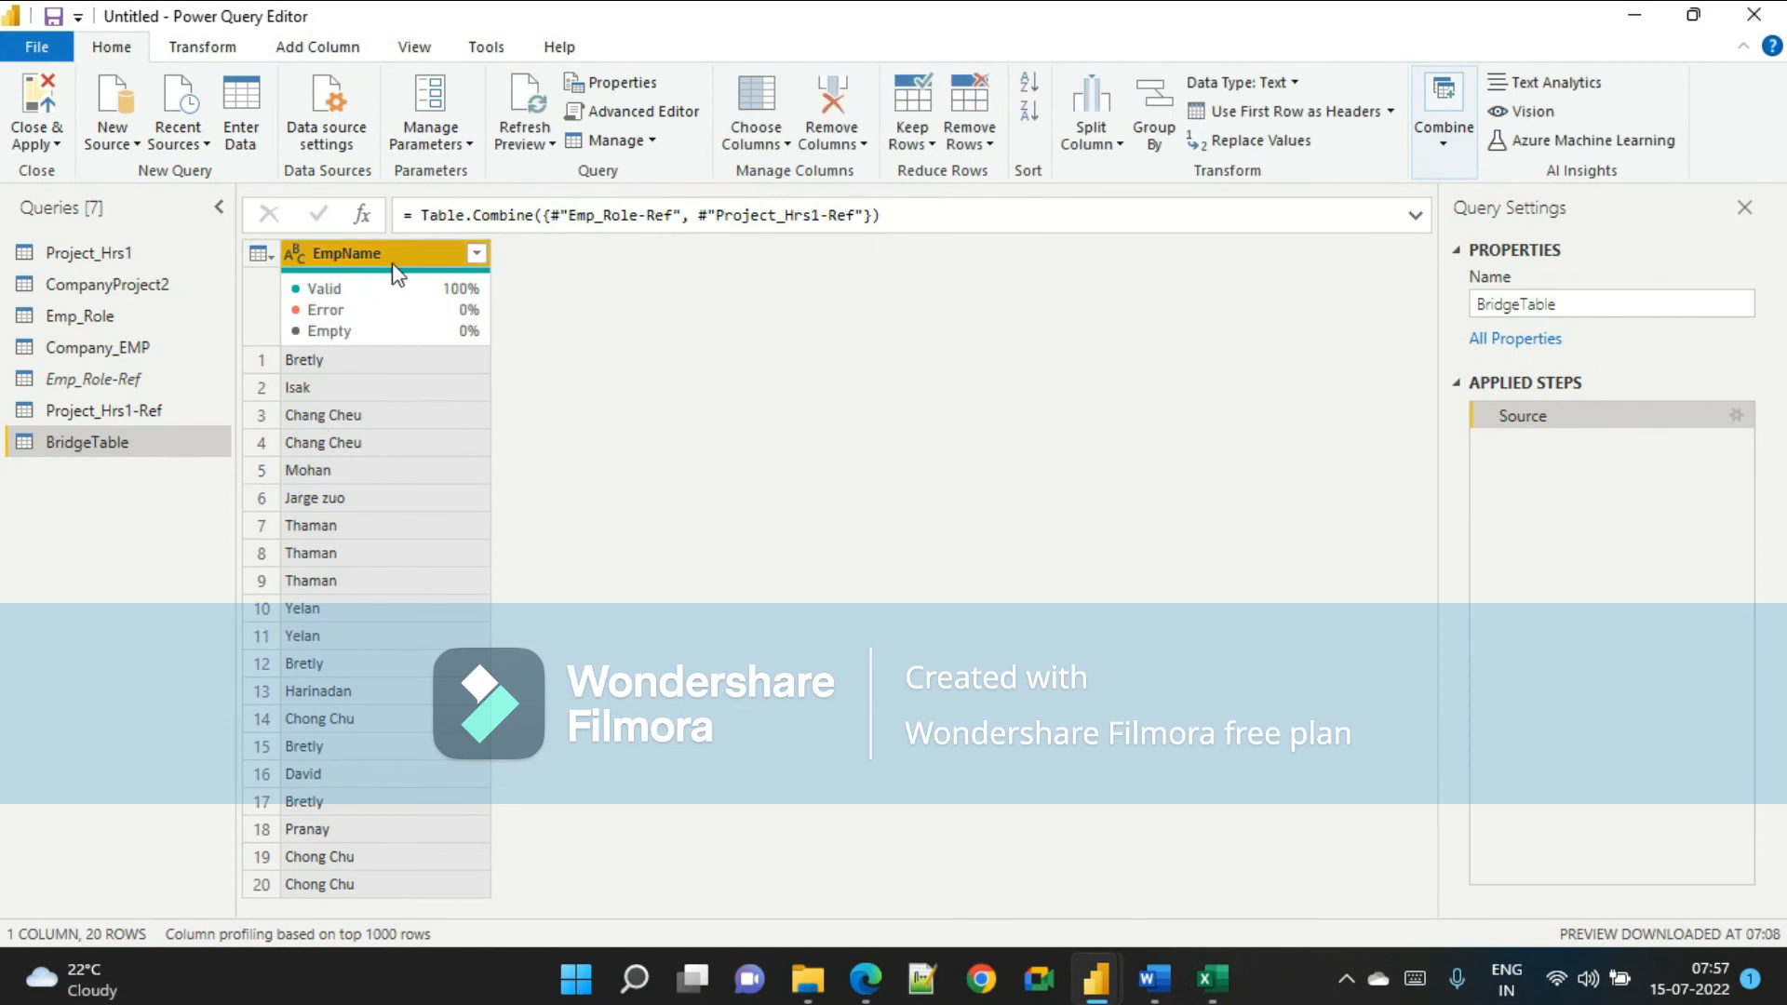
pyautogui.click(969, 135)
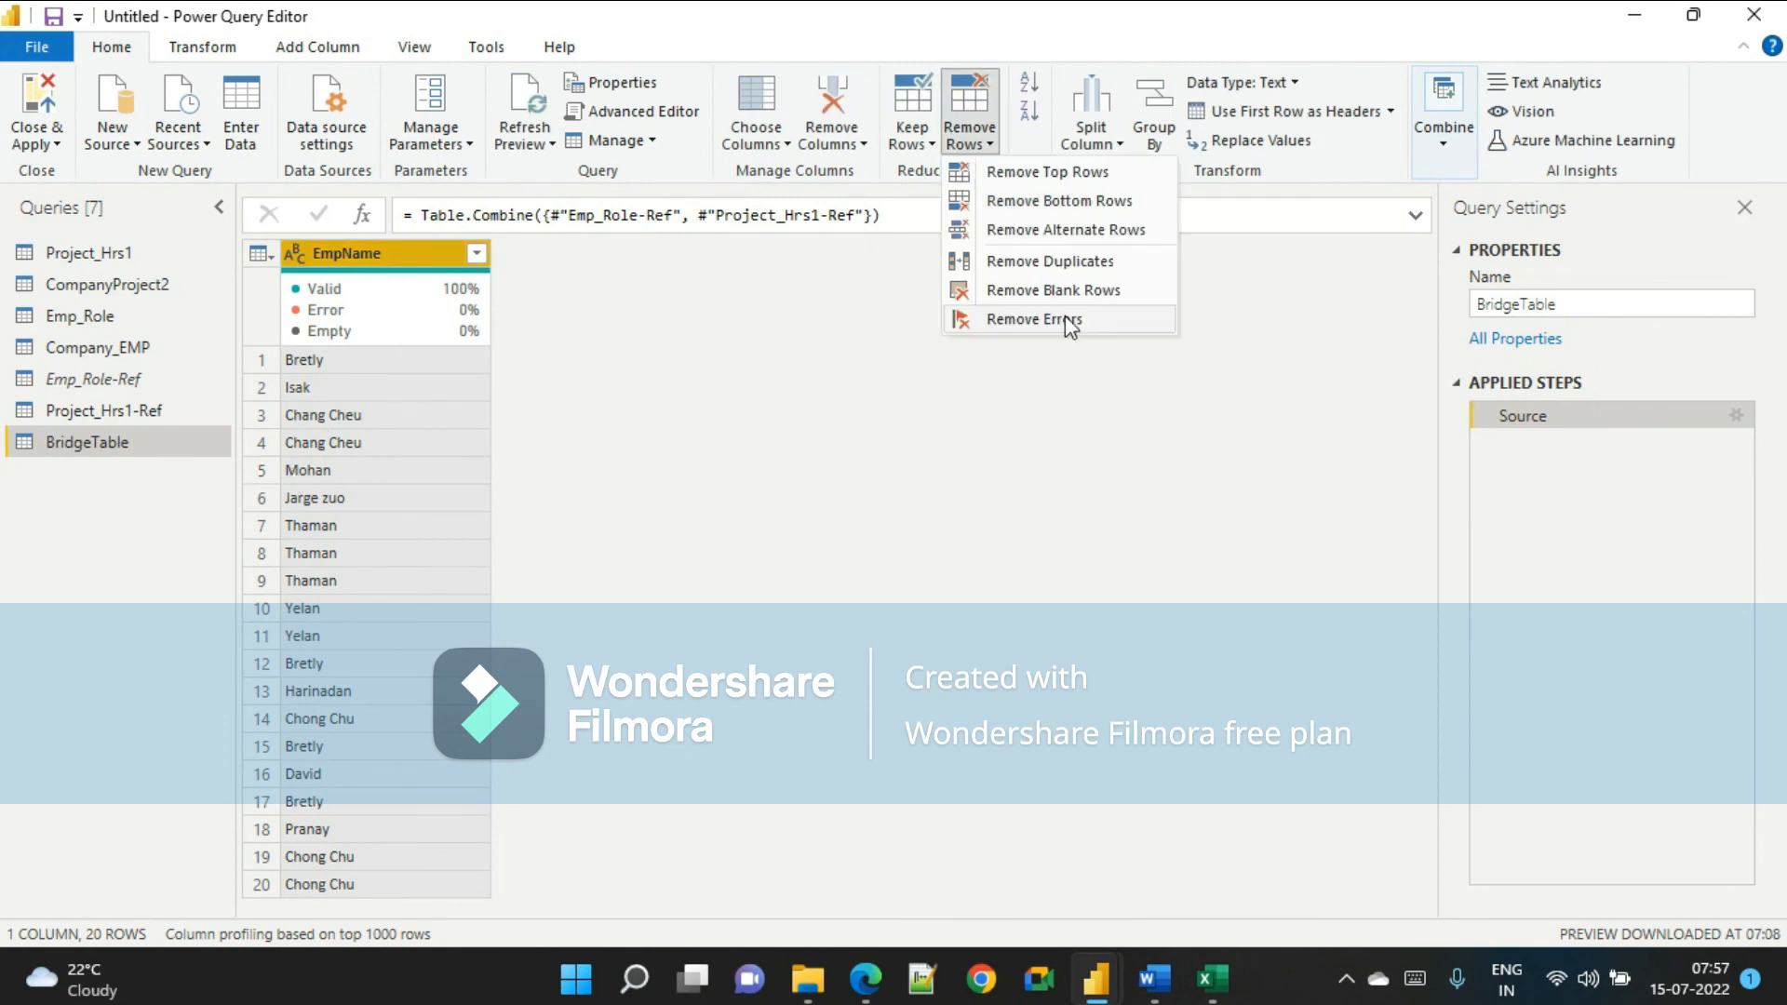
pyautogui.click(1072, 269)
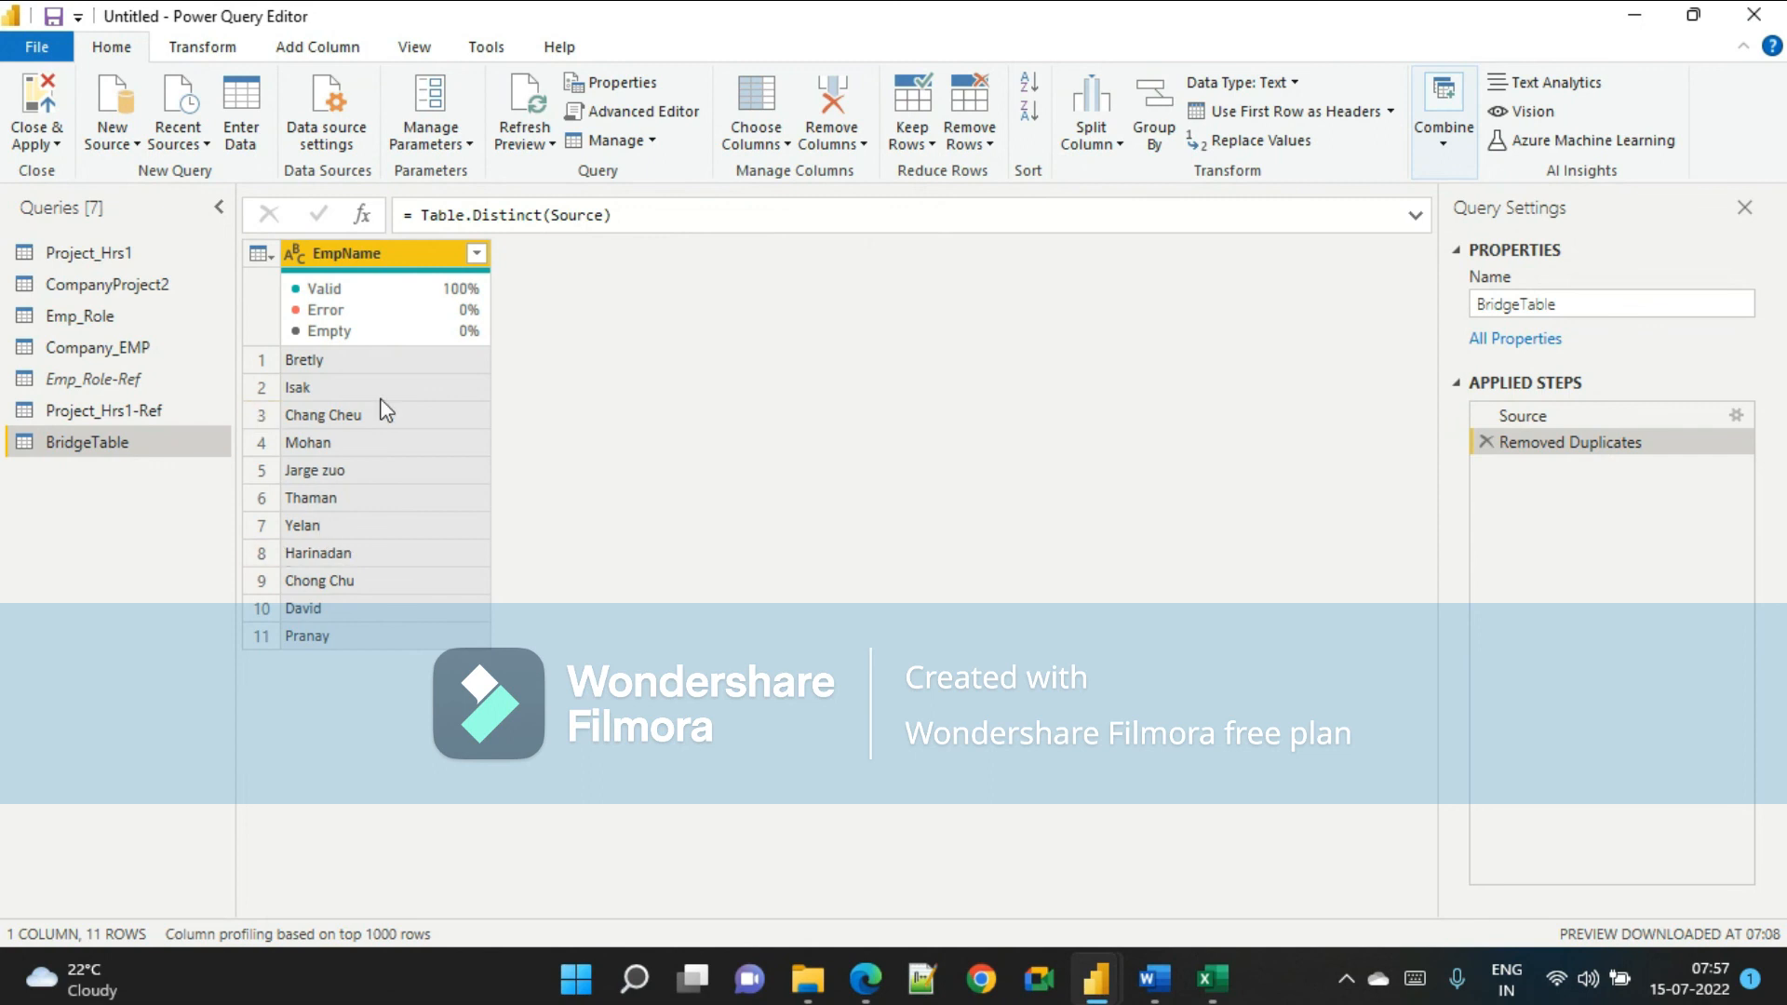
# Read the reference document's next step on loading only the required tables and disabling the reference queries.
pyautogui.hotkey('alt', 'Tab')
pyautogui.hotkey('alt', 'Tab')
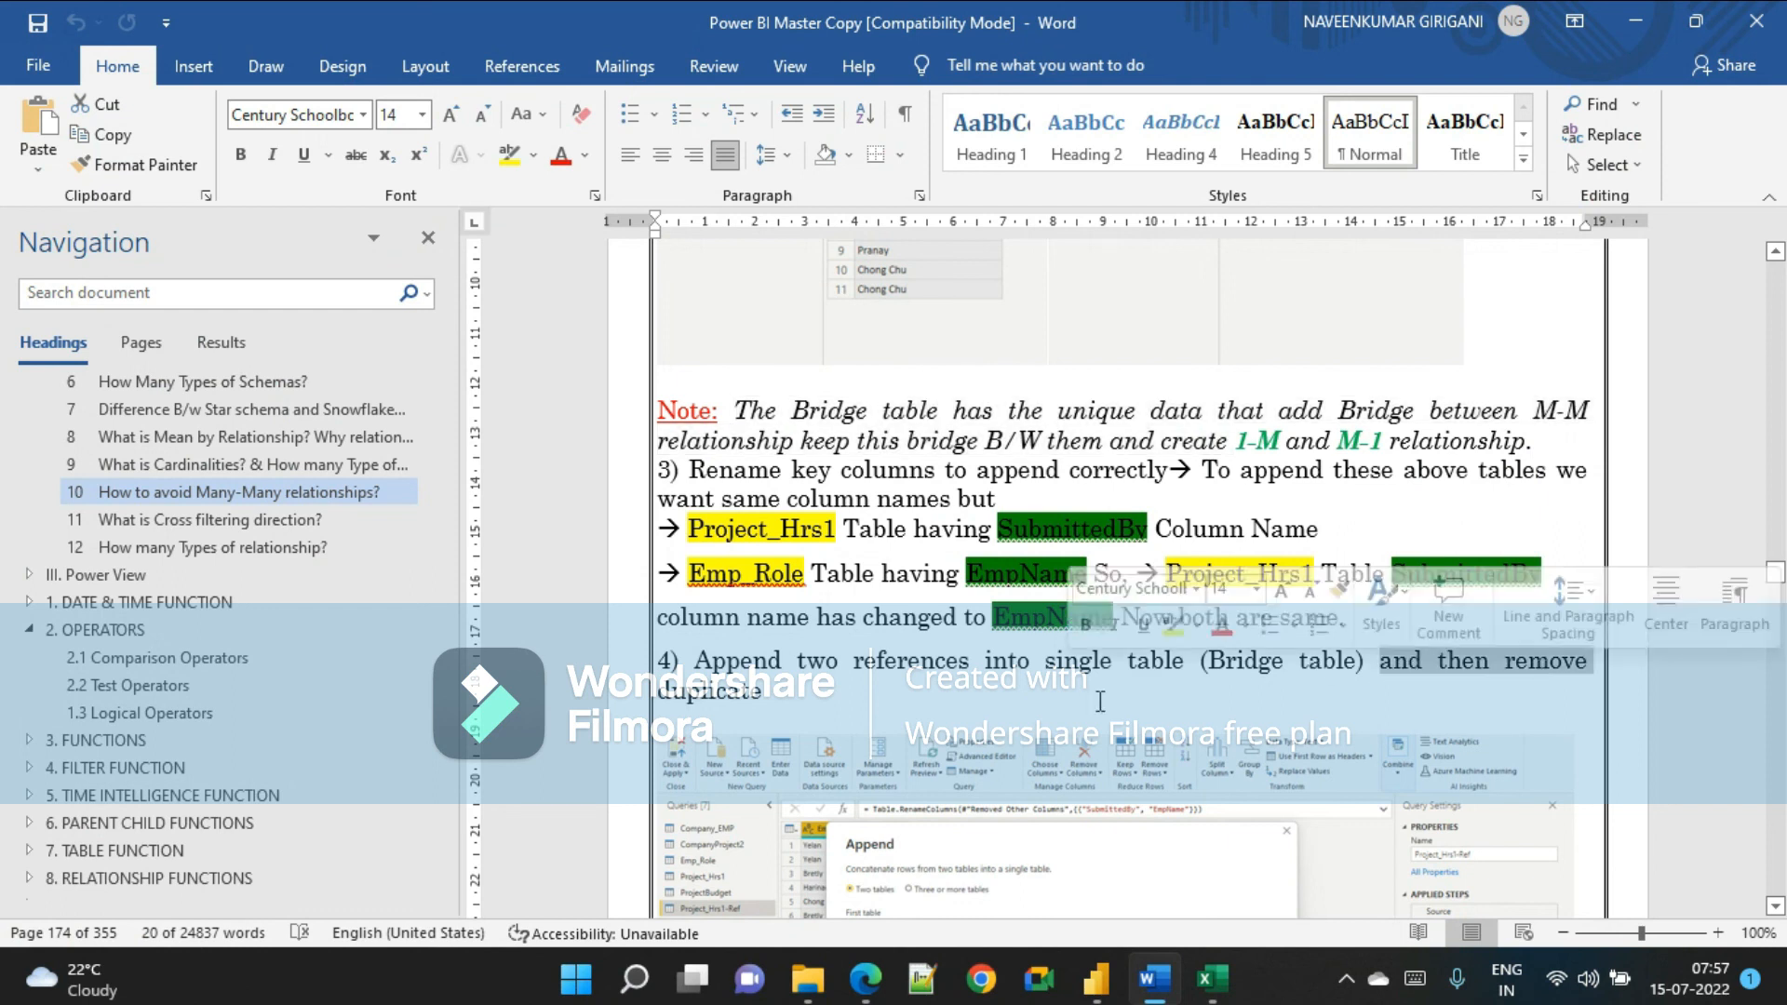
pyautogui.hotkey('alt', 'Tab')
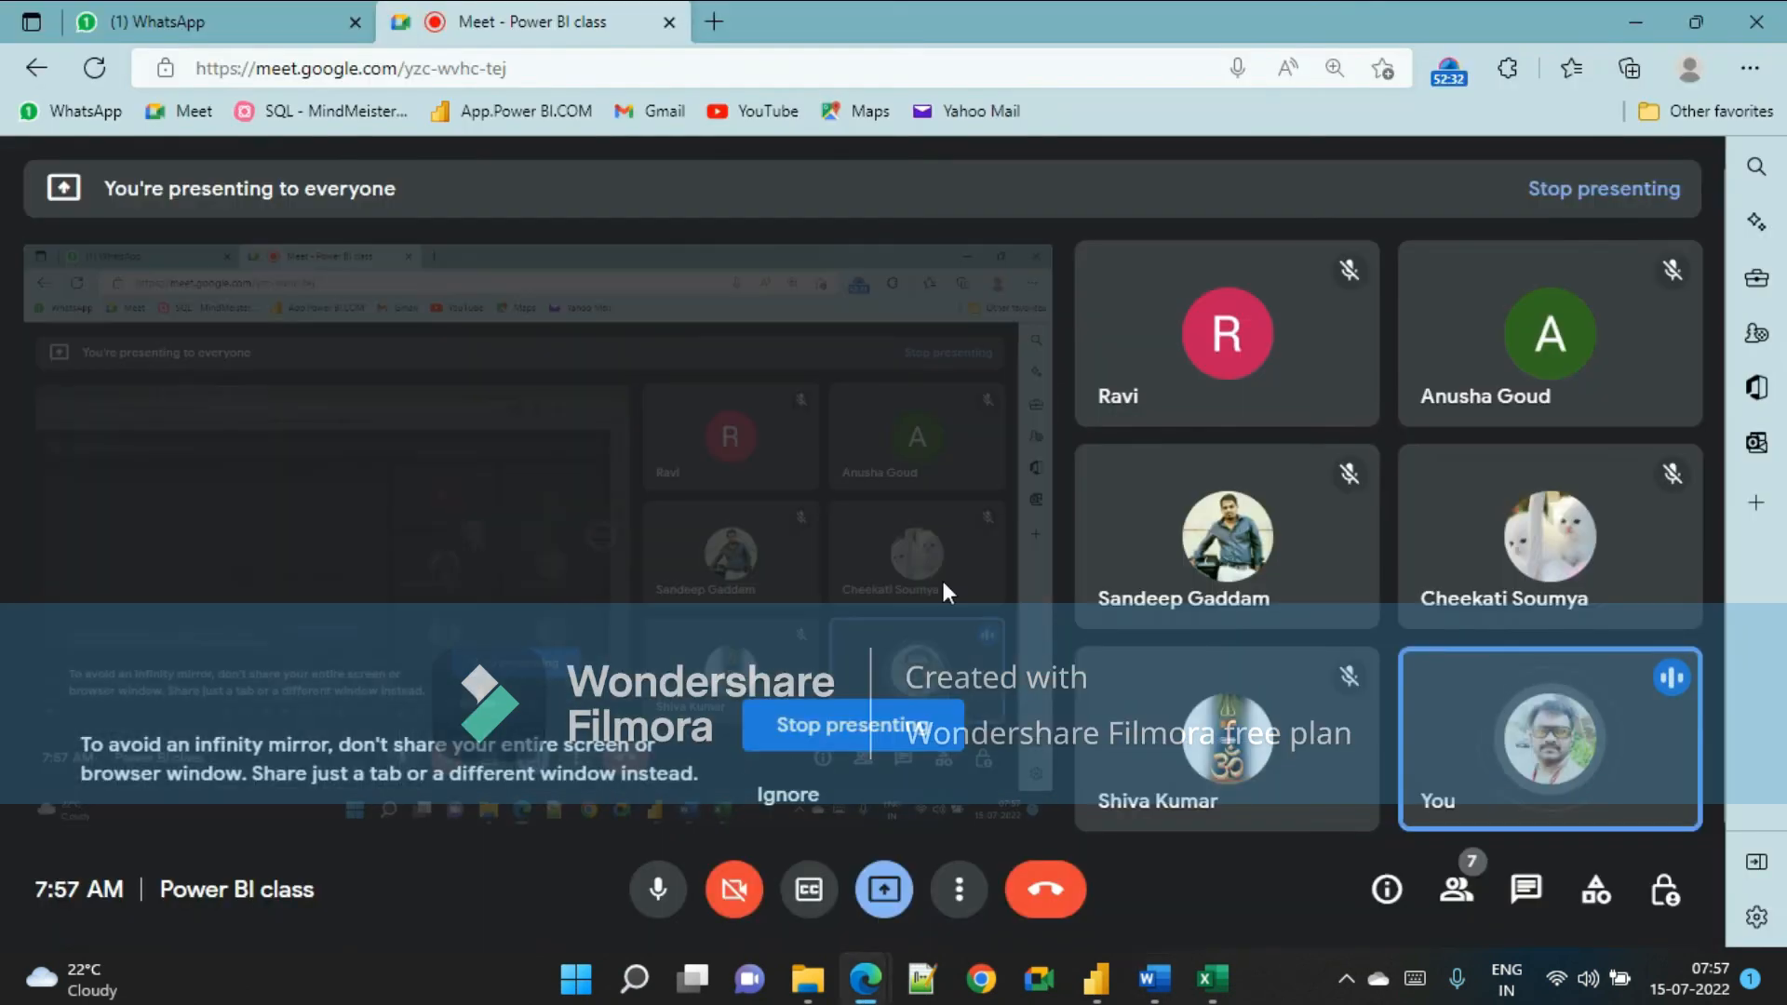
pyautogui.hotkey('alt', 'Tab')
pyautogui.scroll(-10, 964, 622)
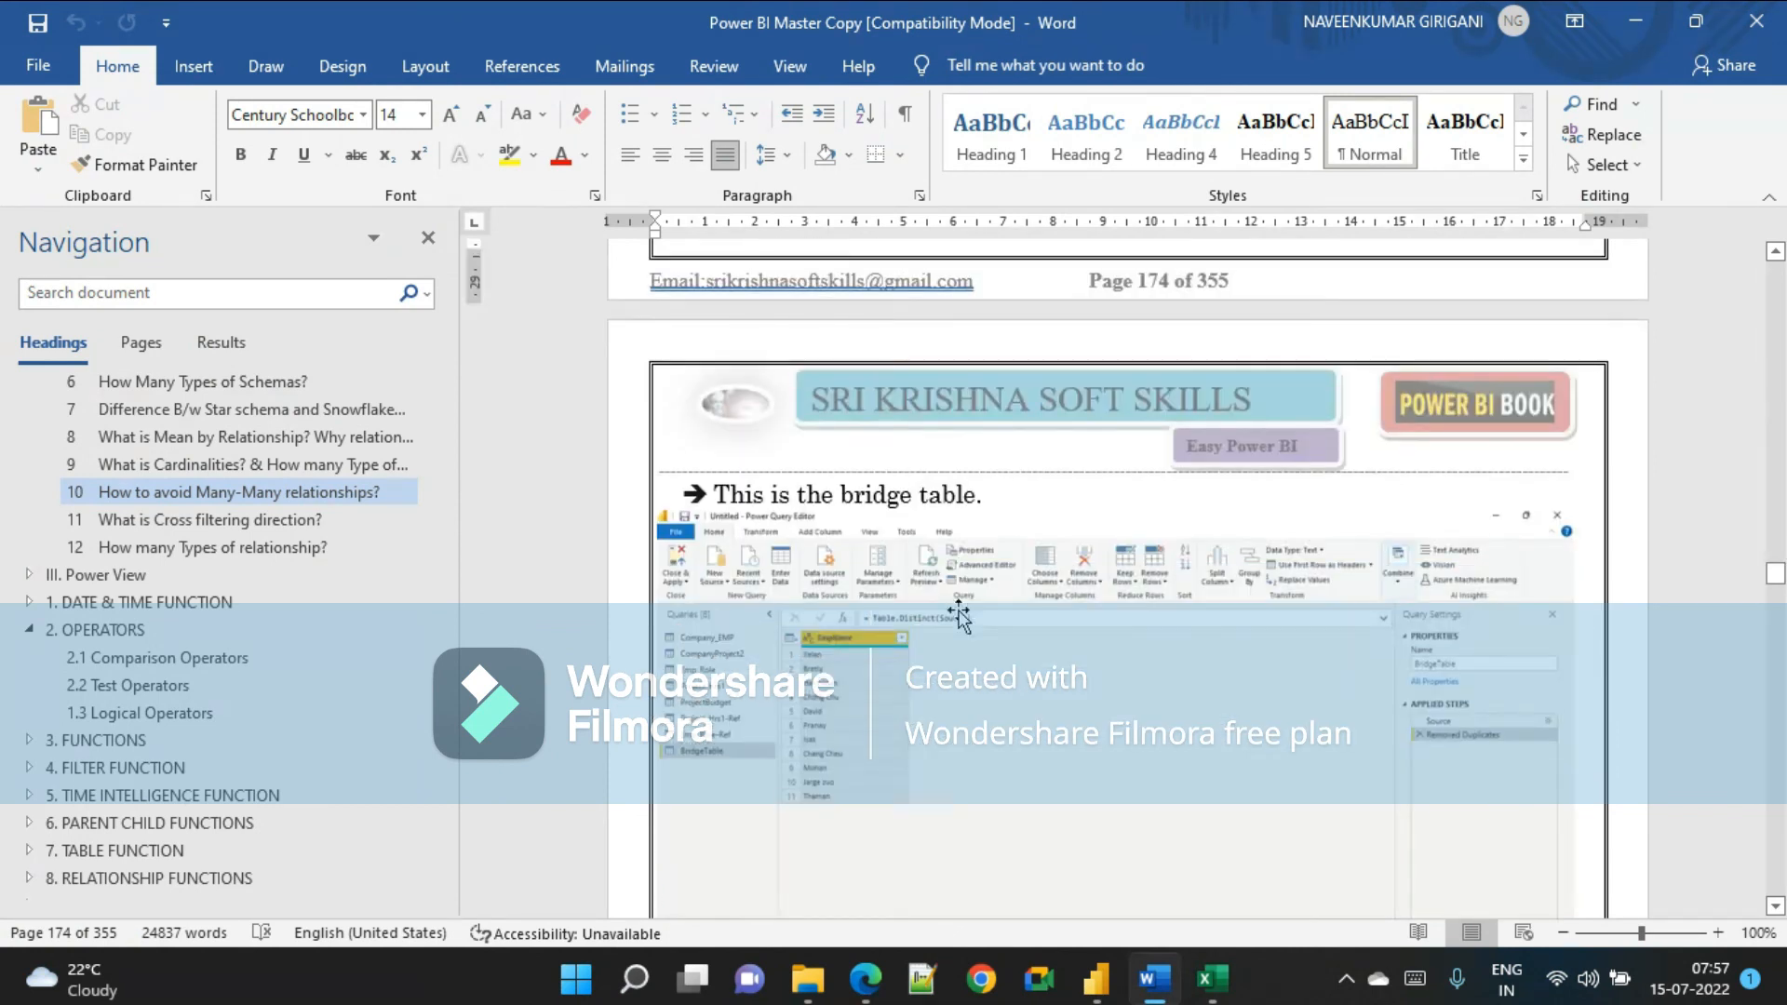
pyautogui.scroll(-3, 947, 605)
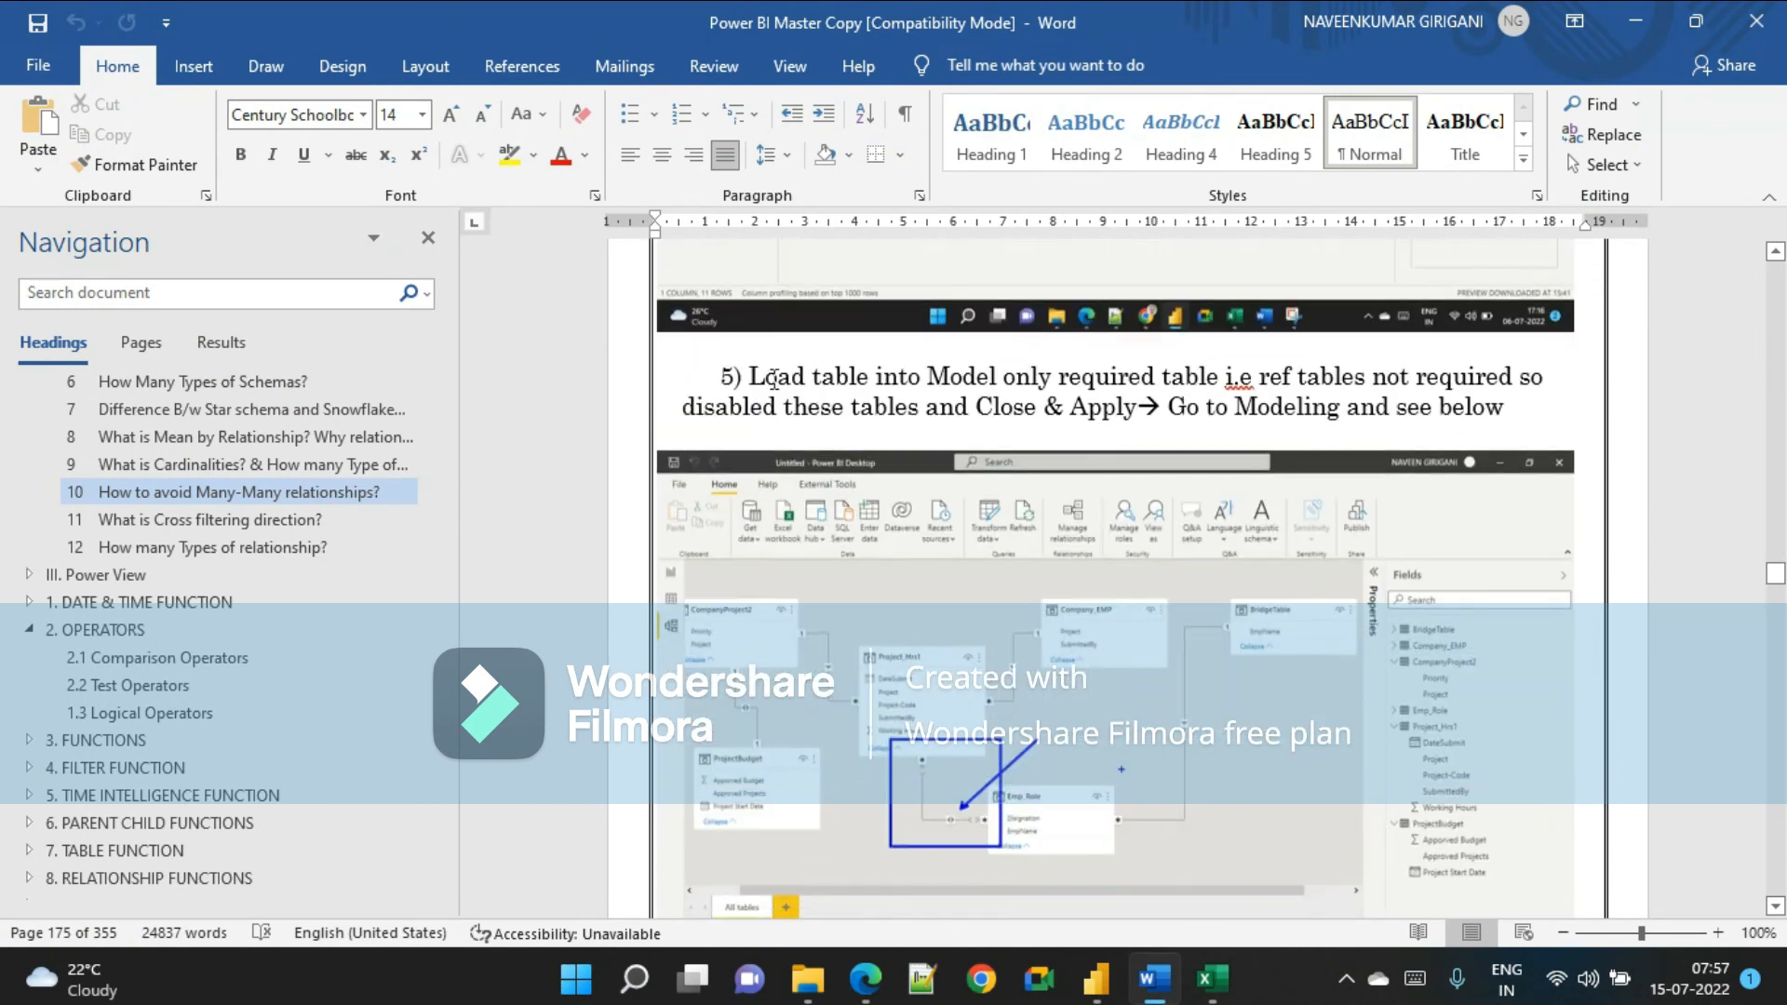
pyautogui.moveTo(826, 391); pyautogui.dragTo(1227, 398)
pyautogui.click(1082, 379)
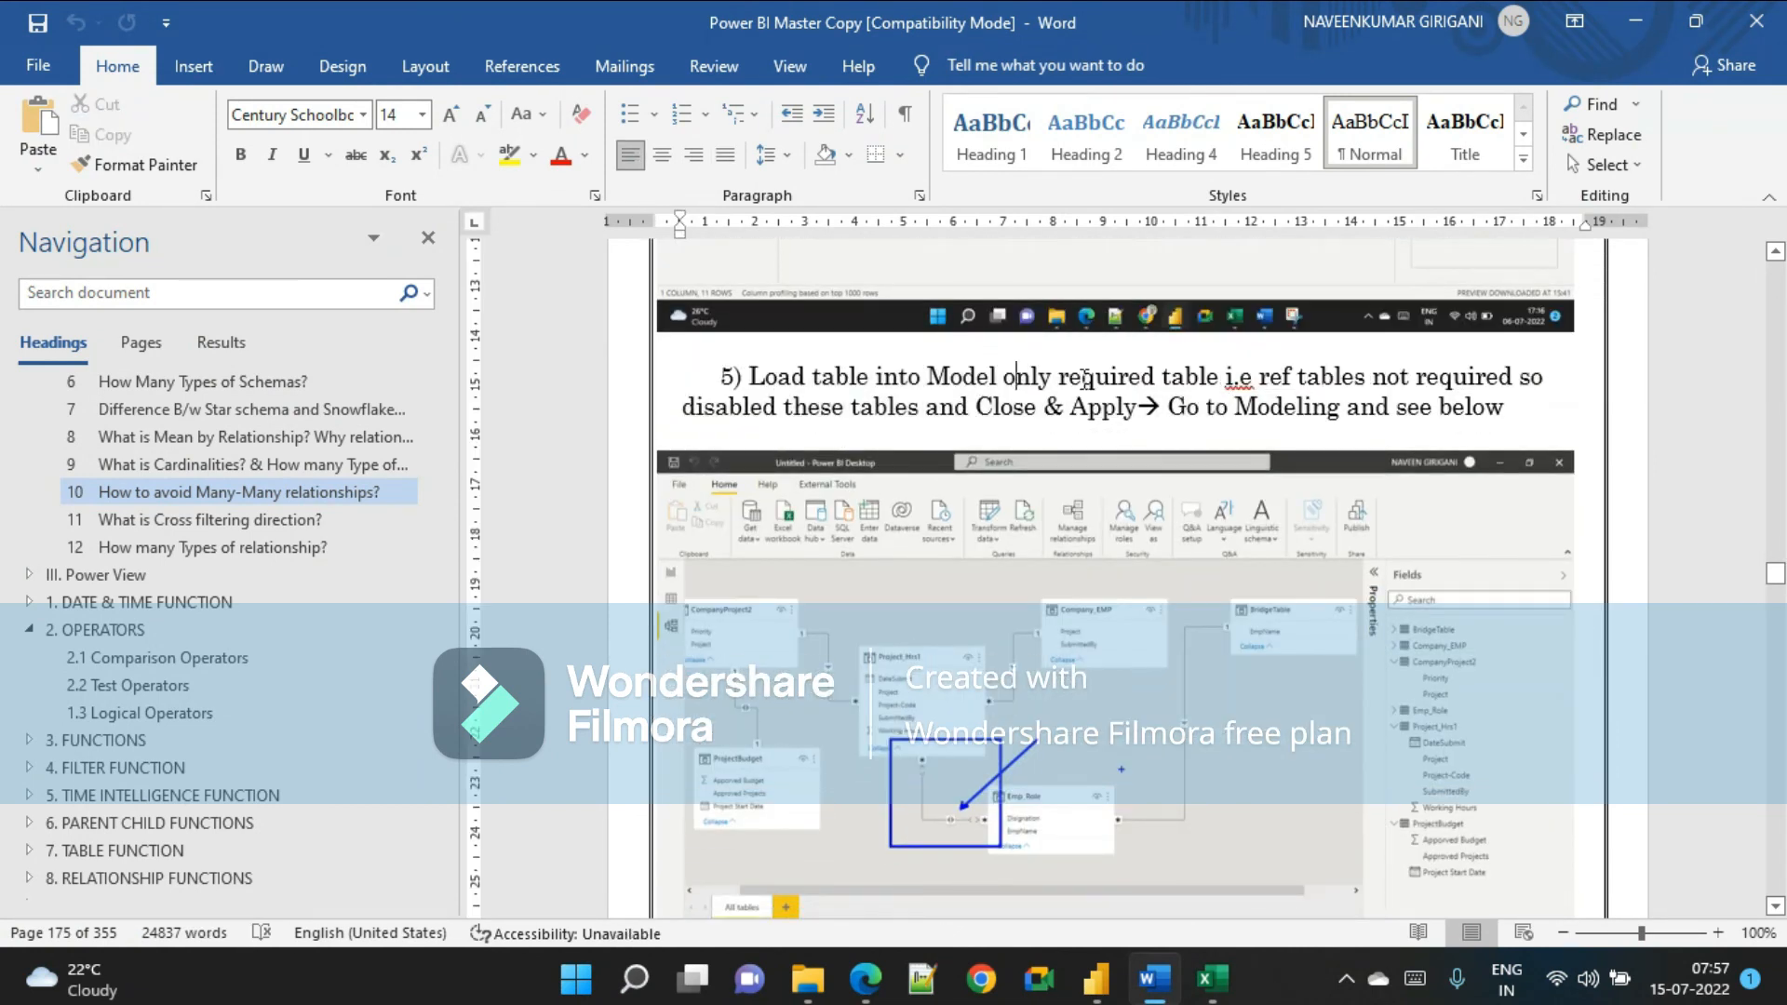
pyautogui.moveTo(1082, 379); pyautogui.dragTo(1340, 395)
pyautogui.scroll(4, 1341, 399)
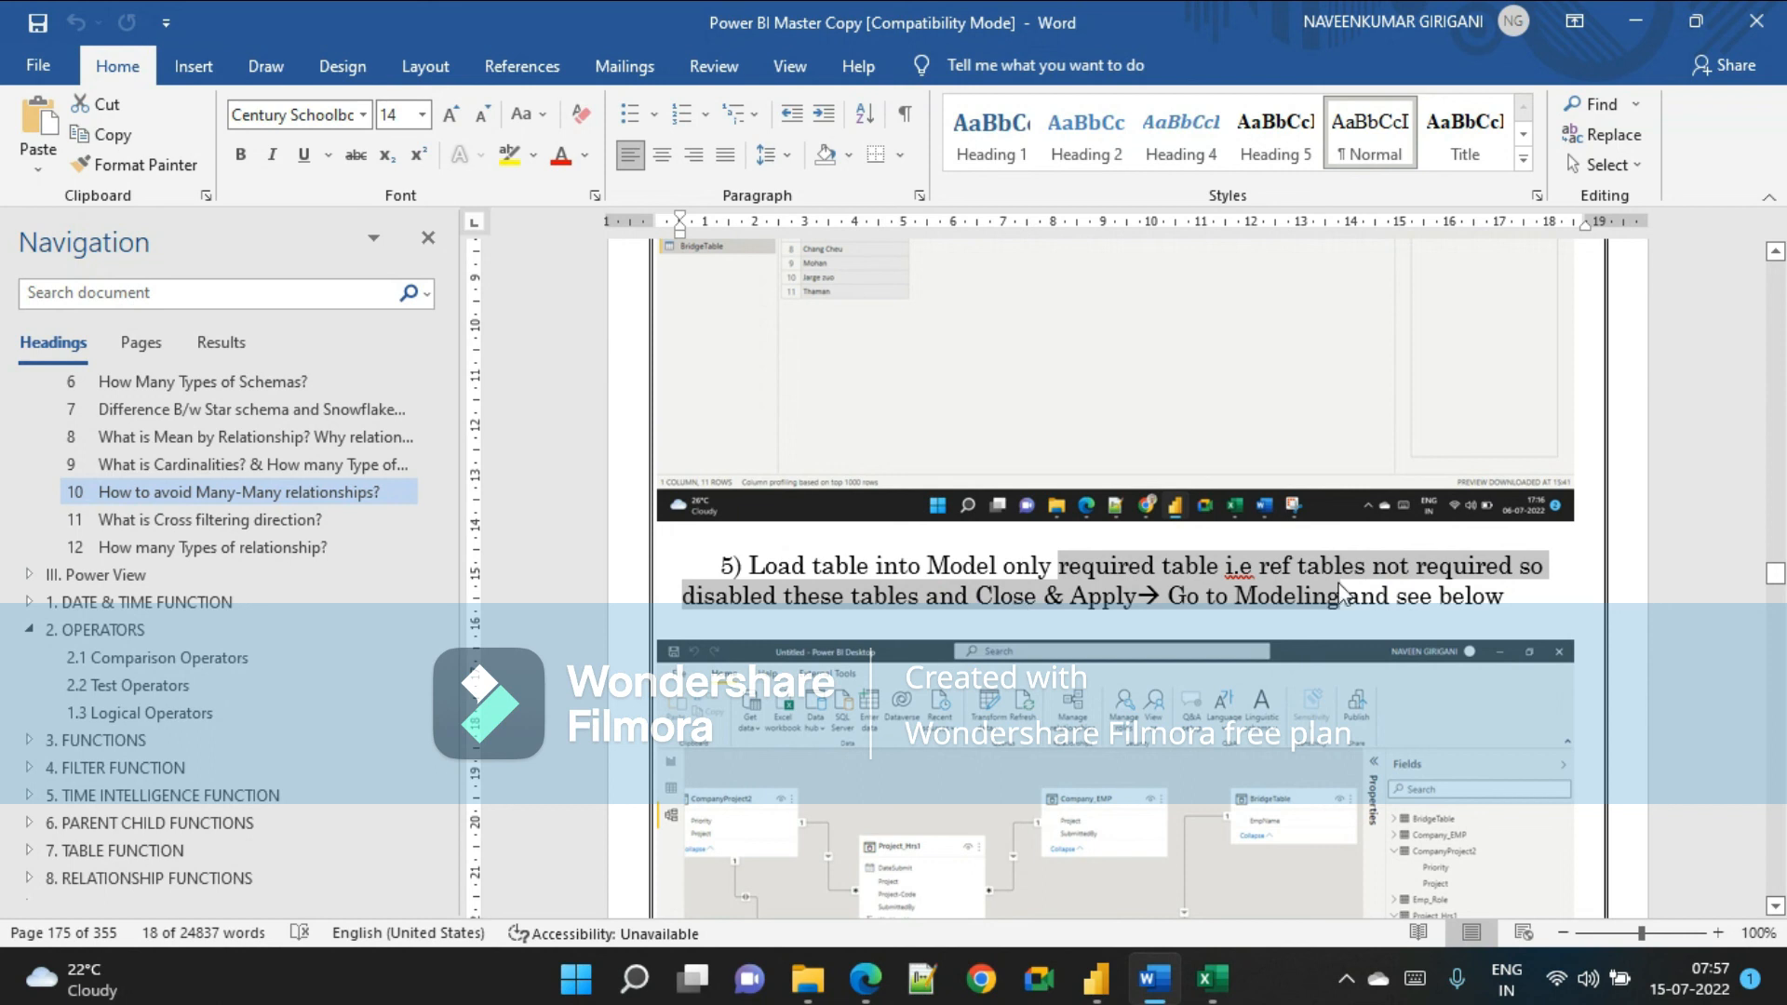
pyautogui.hotkey('alt', 'Tab')
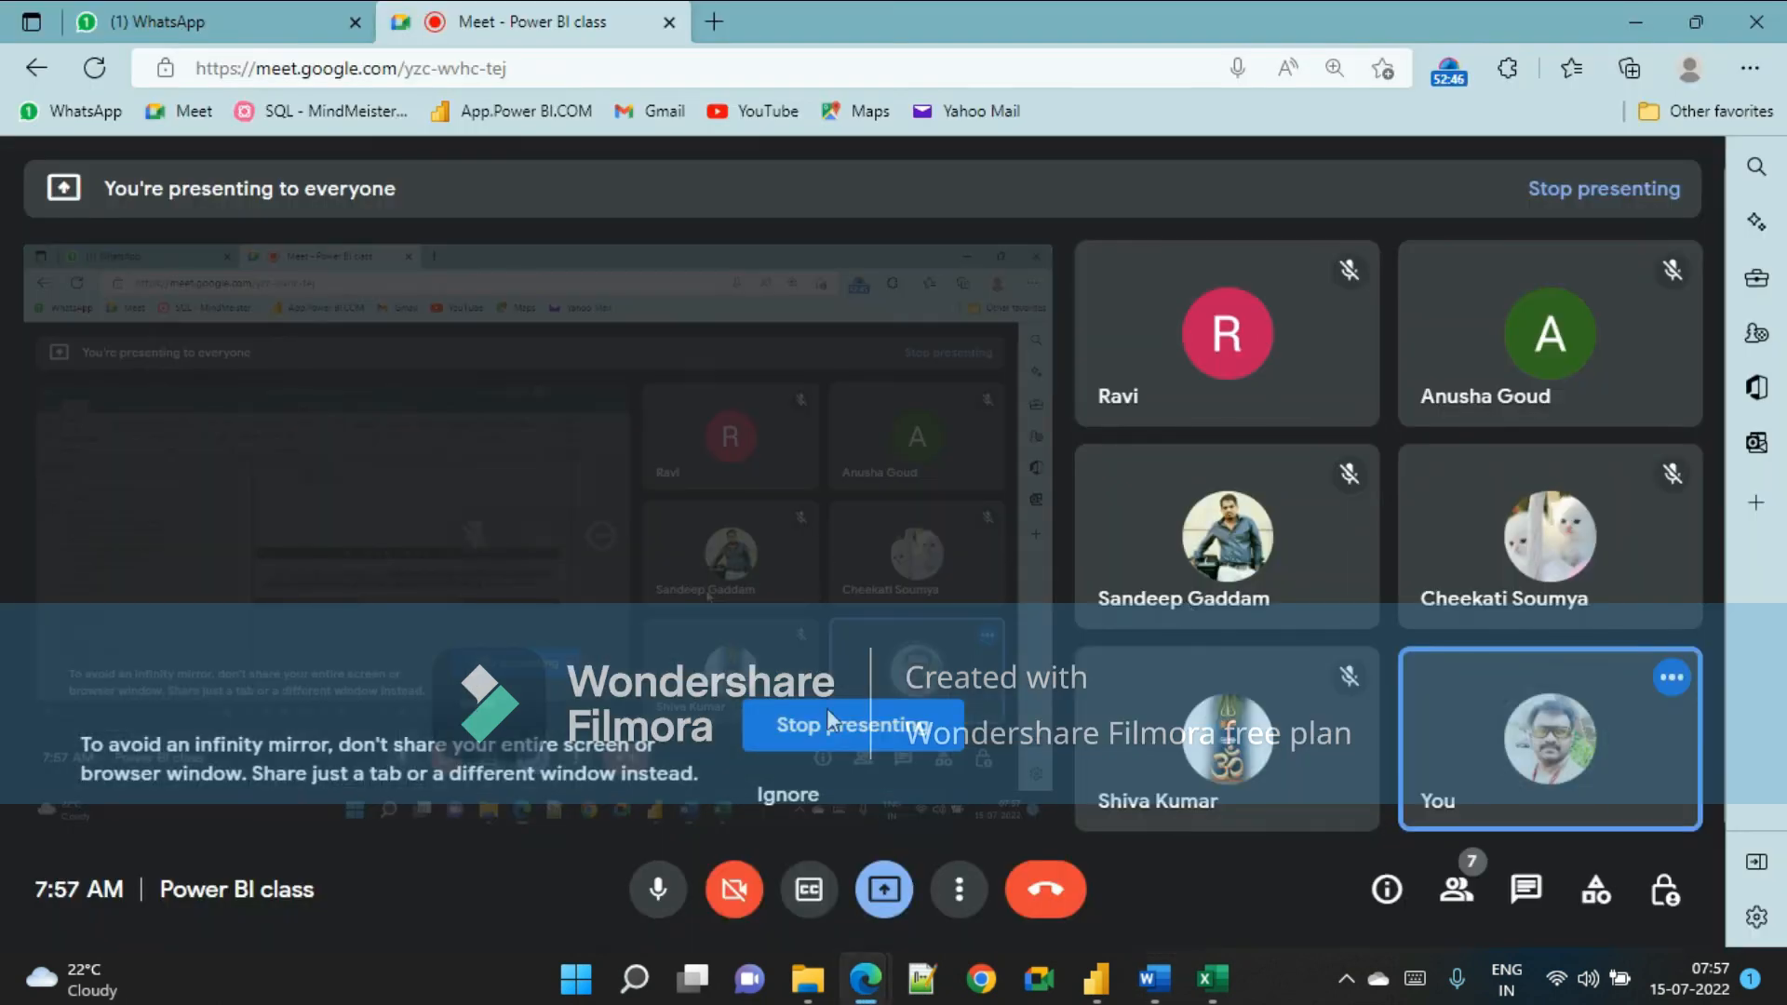
# Disable loading of the Project_Hrs1-Ref query into the model.
pyautogui.moveTo(1098, 958)
pyautogui.click(1238, 851)
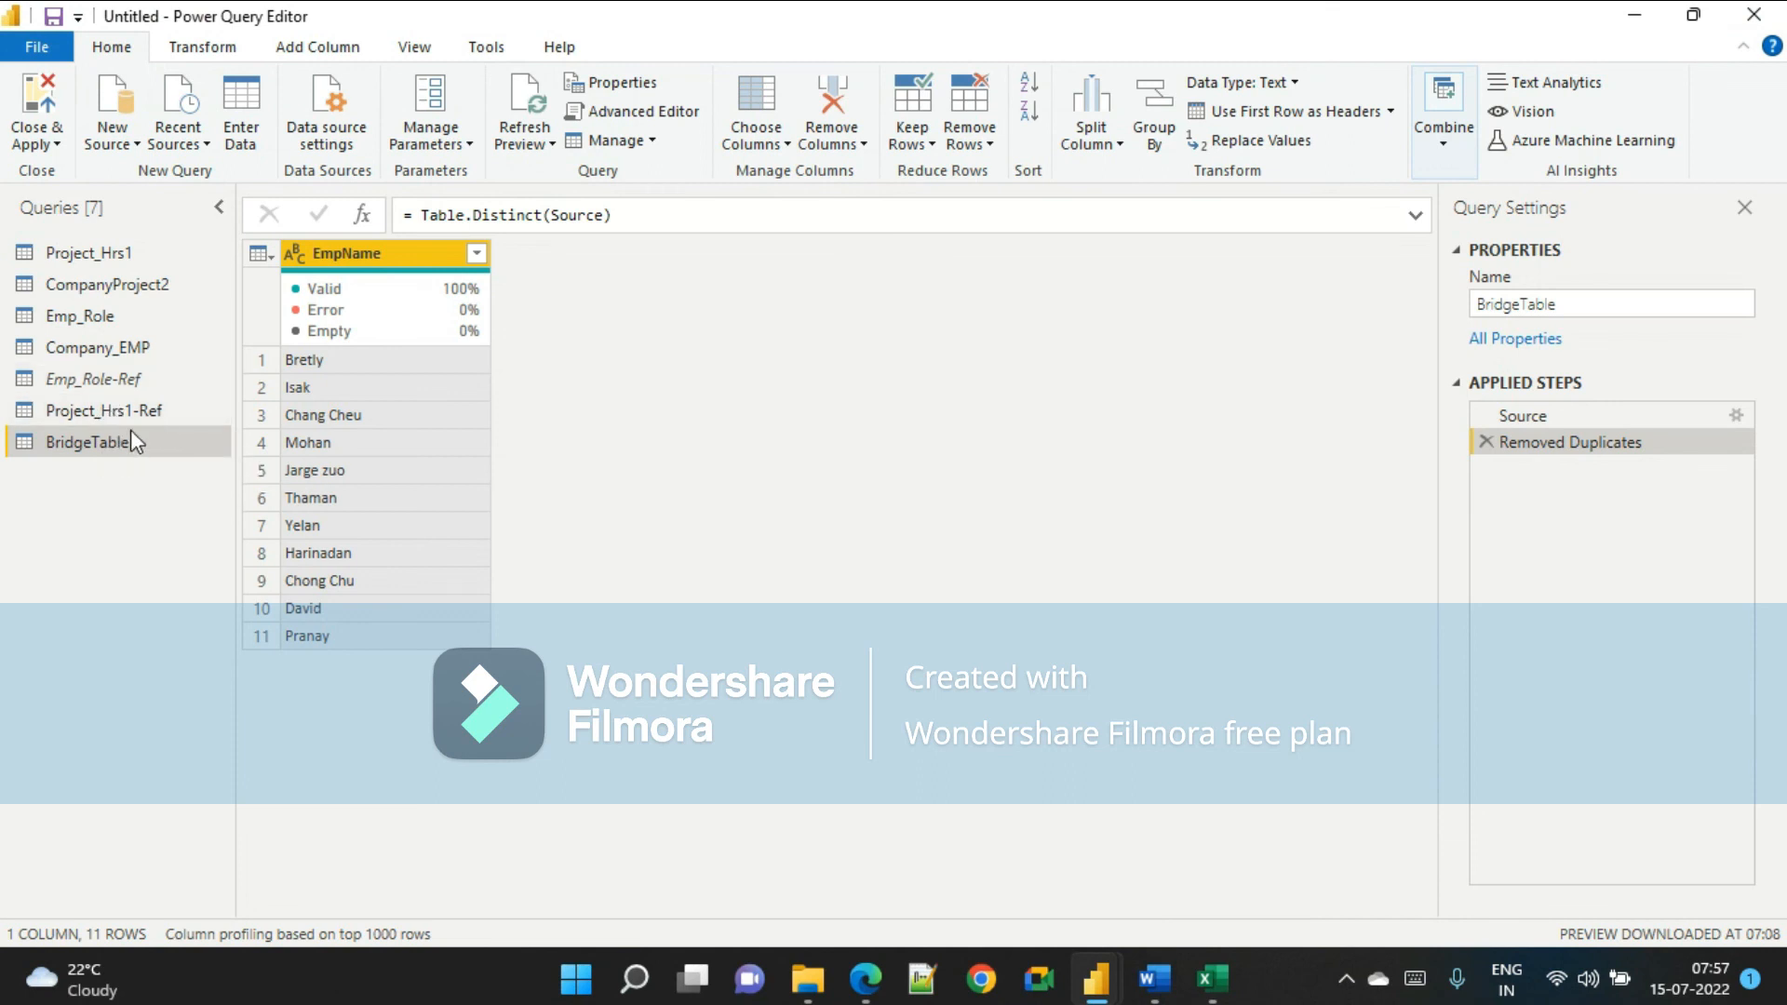
pyautogui.click(120, 380)
pyautogui.click(112, 407)
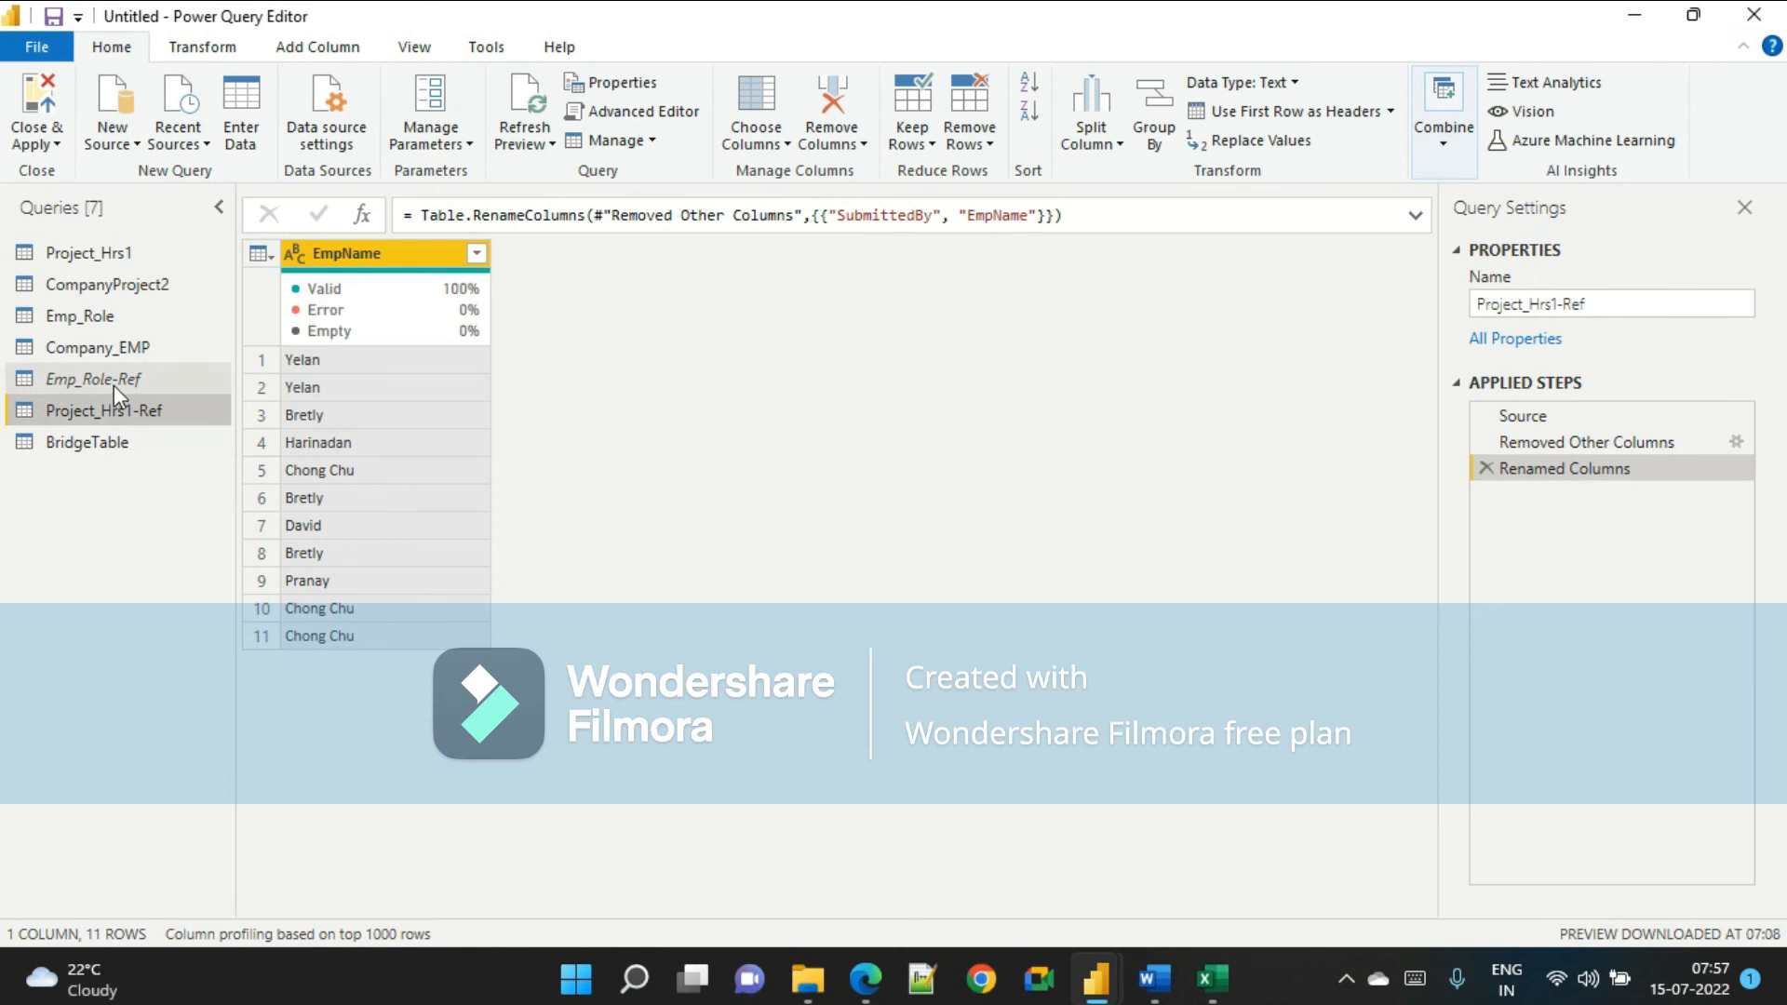
pyautogui.click(114, 383)
pyautogui.rightClick(113, 384)
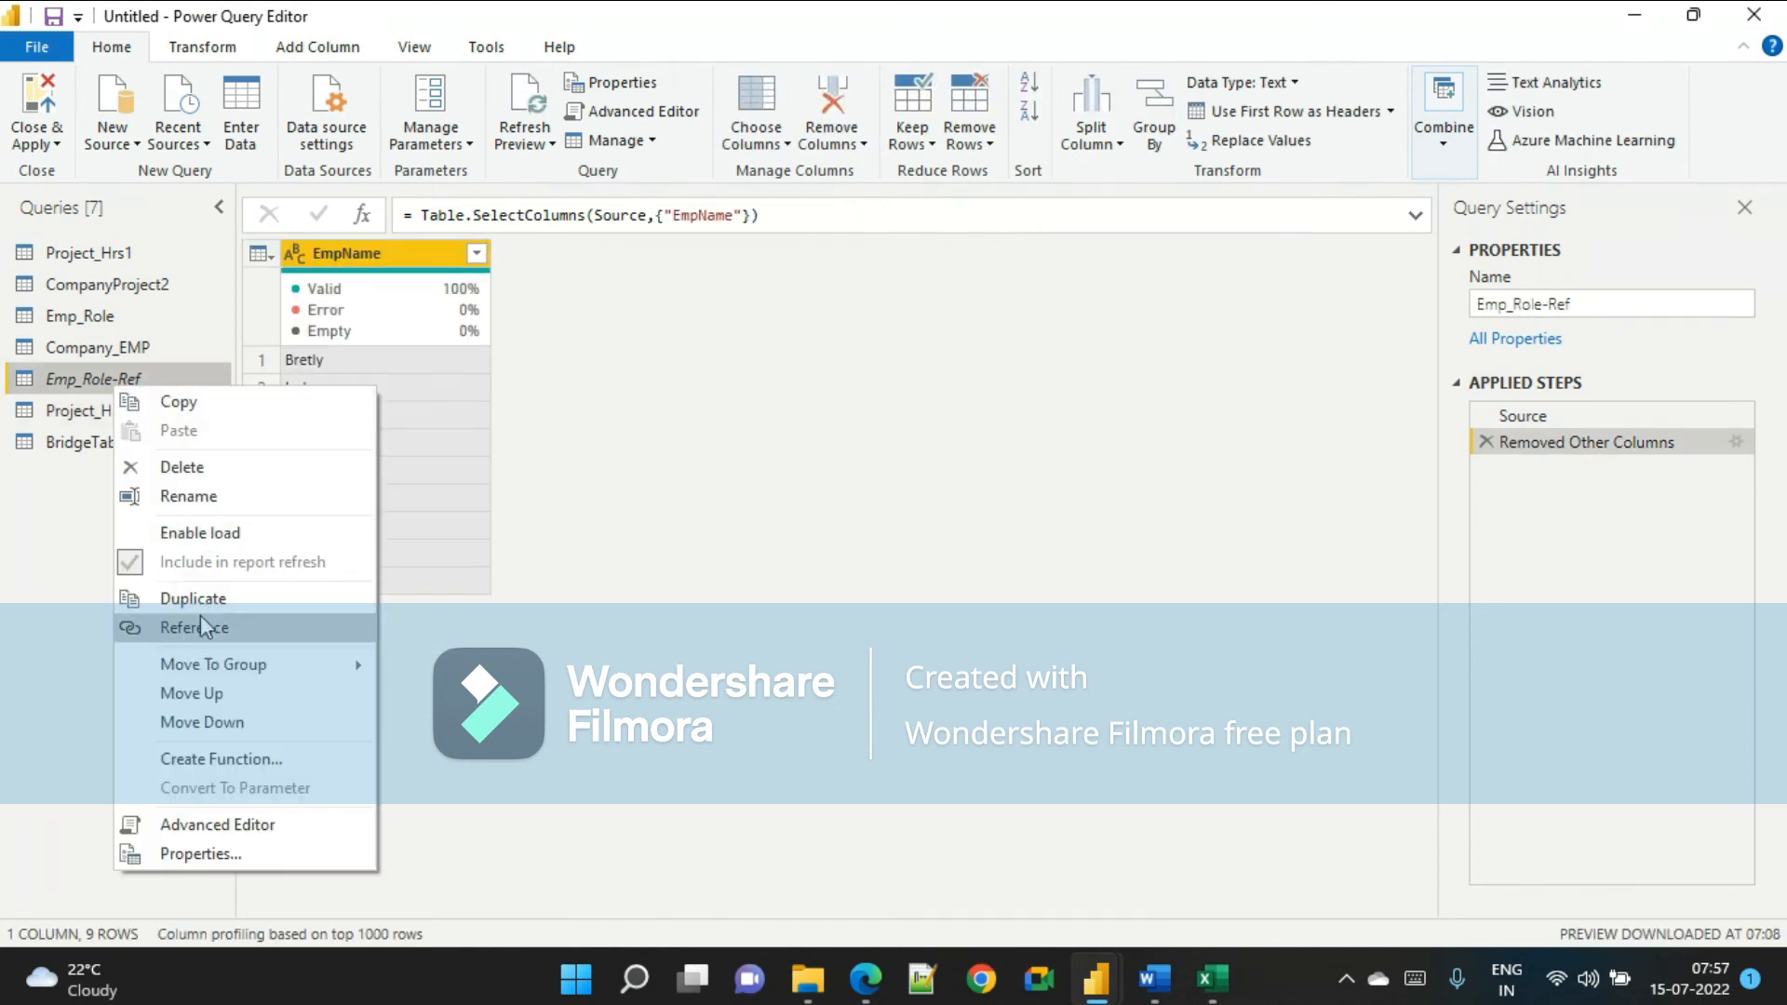
pyautogui.click(42, 411)
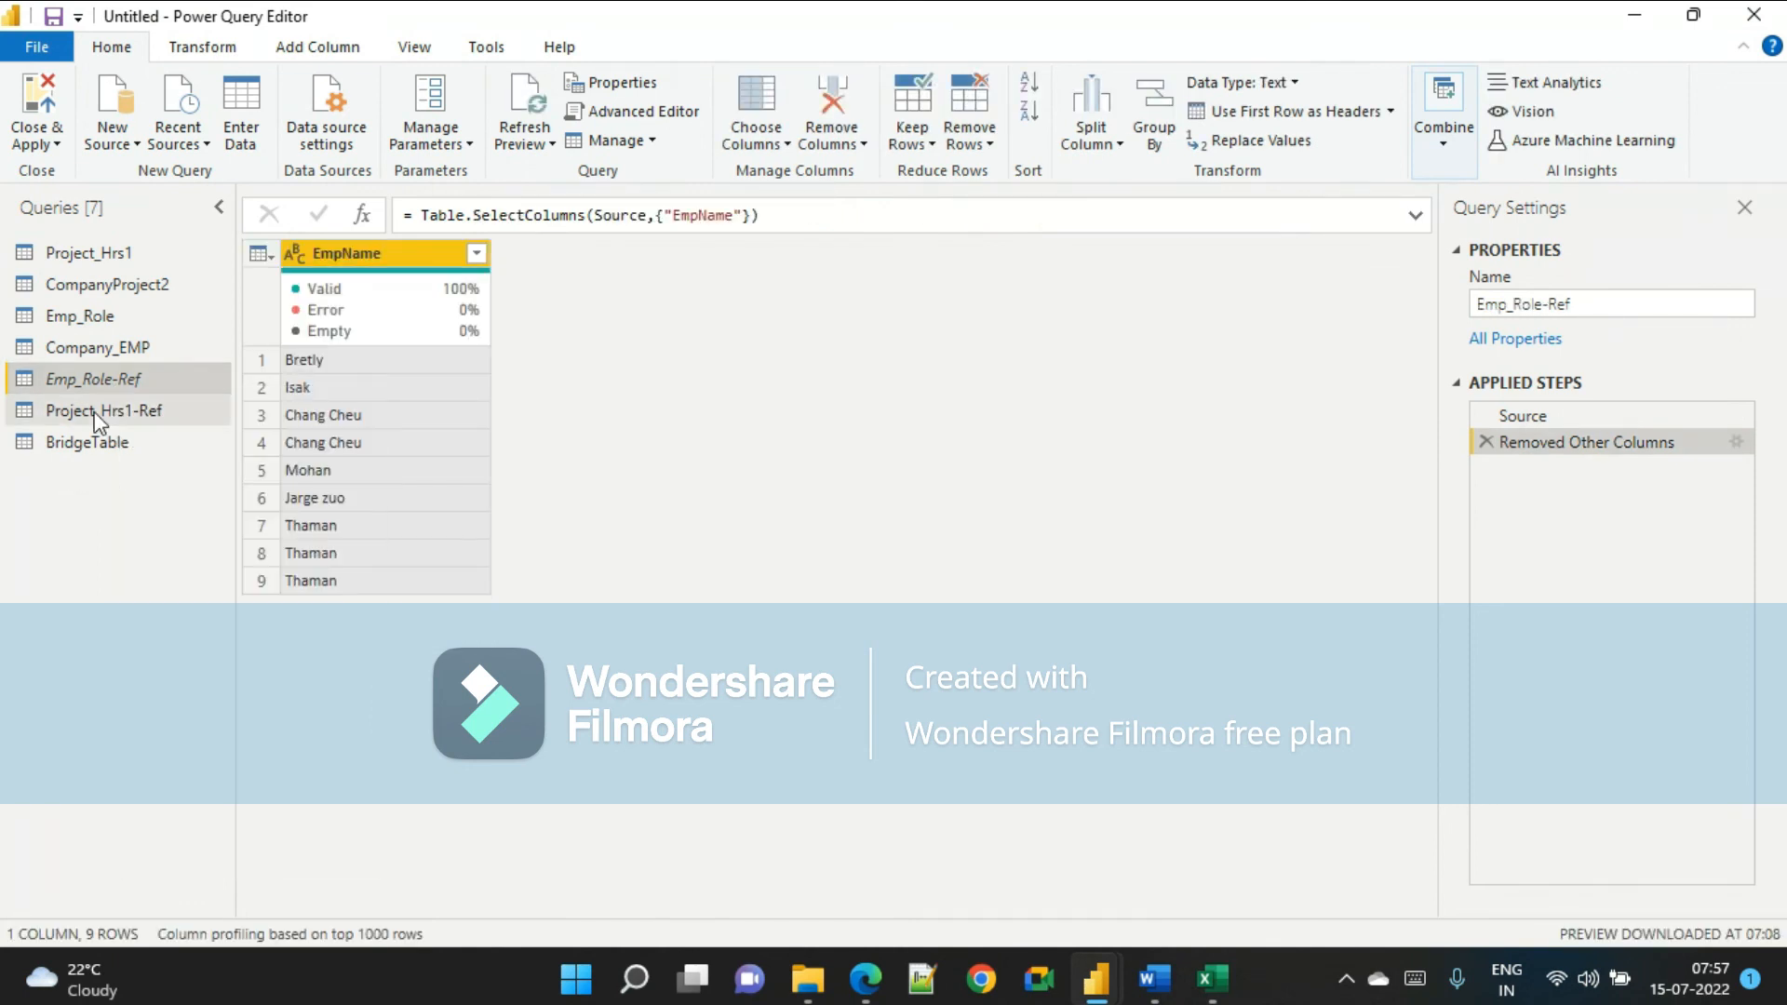
pyautogui.click(42, 410)
pyautogui.rightClick(93, 411)
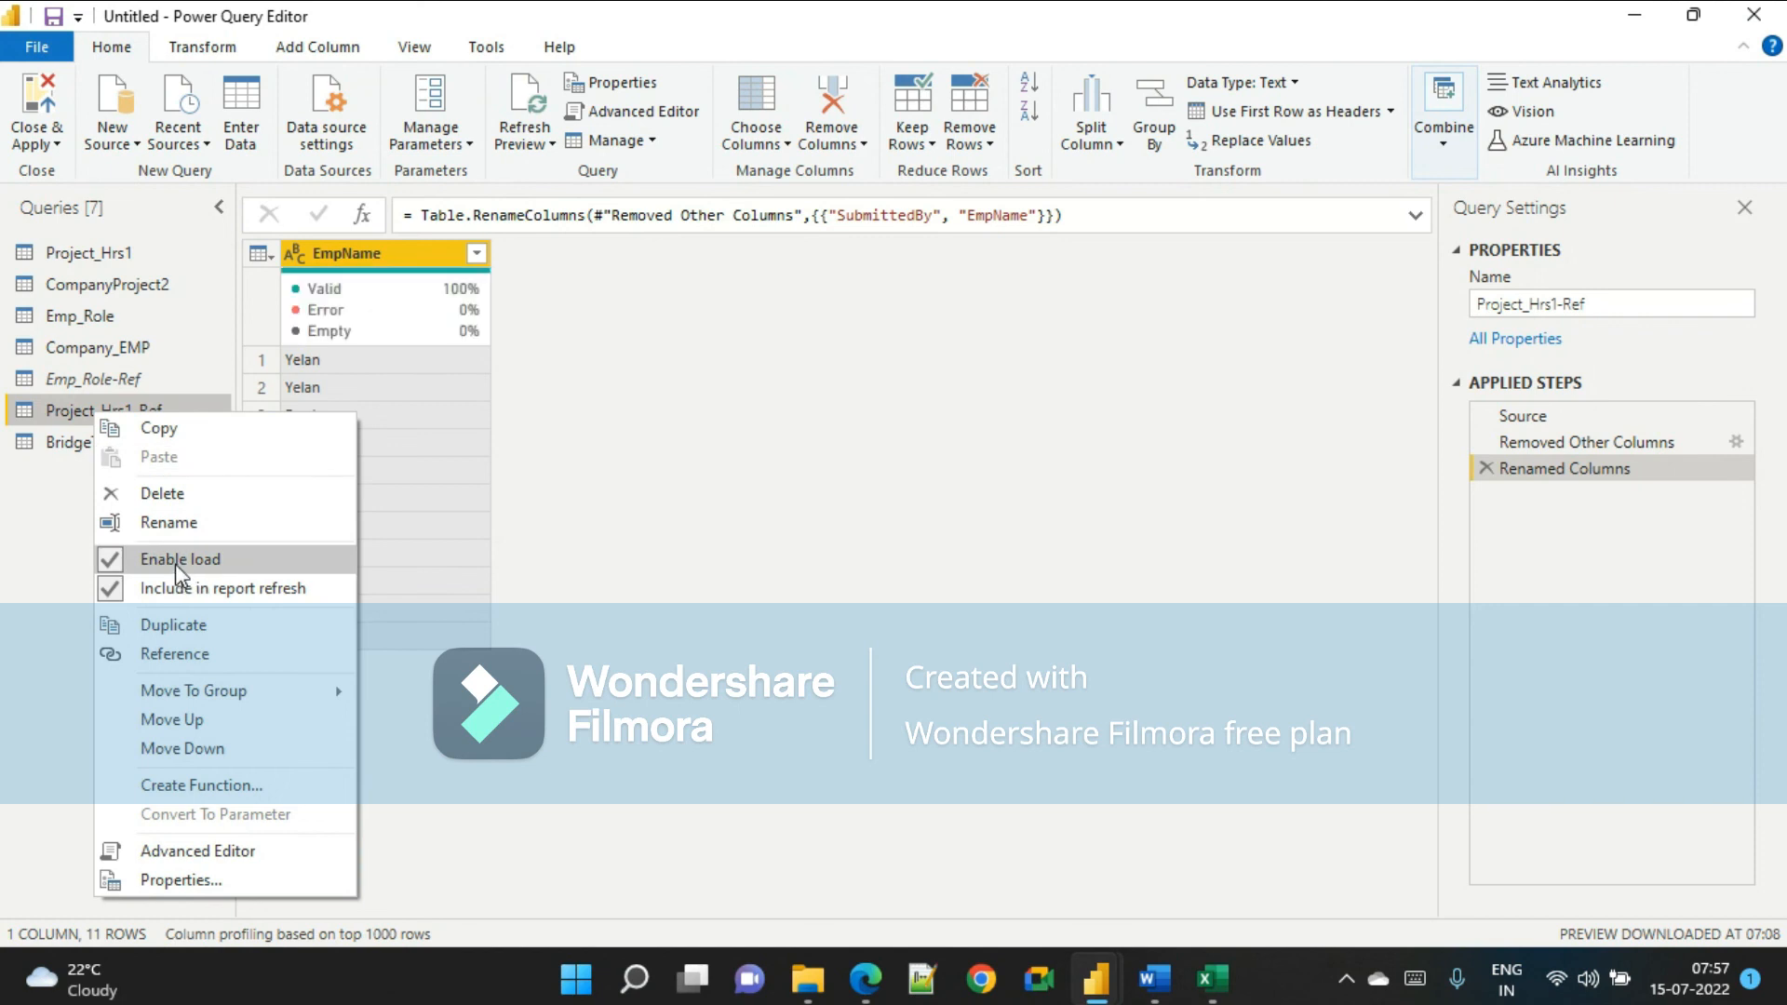
pyautogui.click(175, 560)
pyautogui.click(1007, 547)
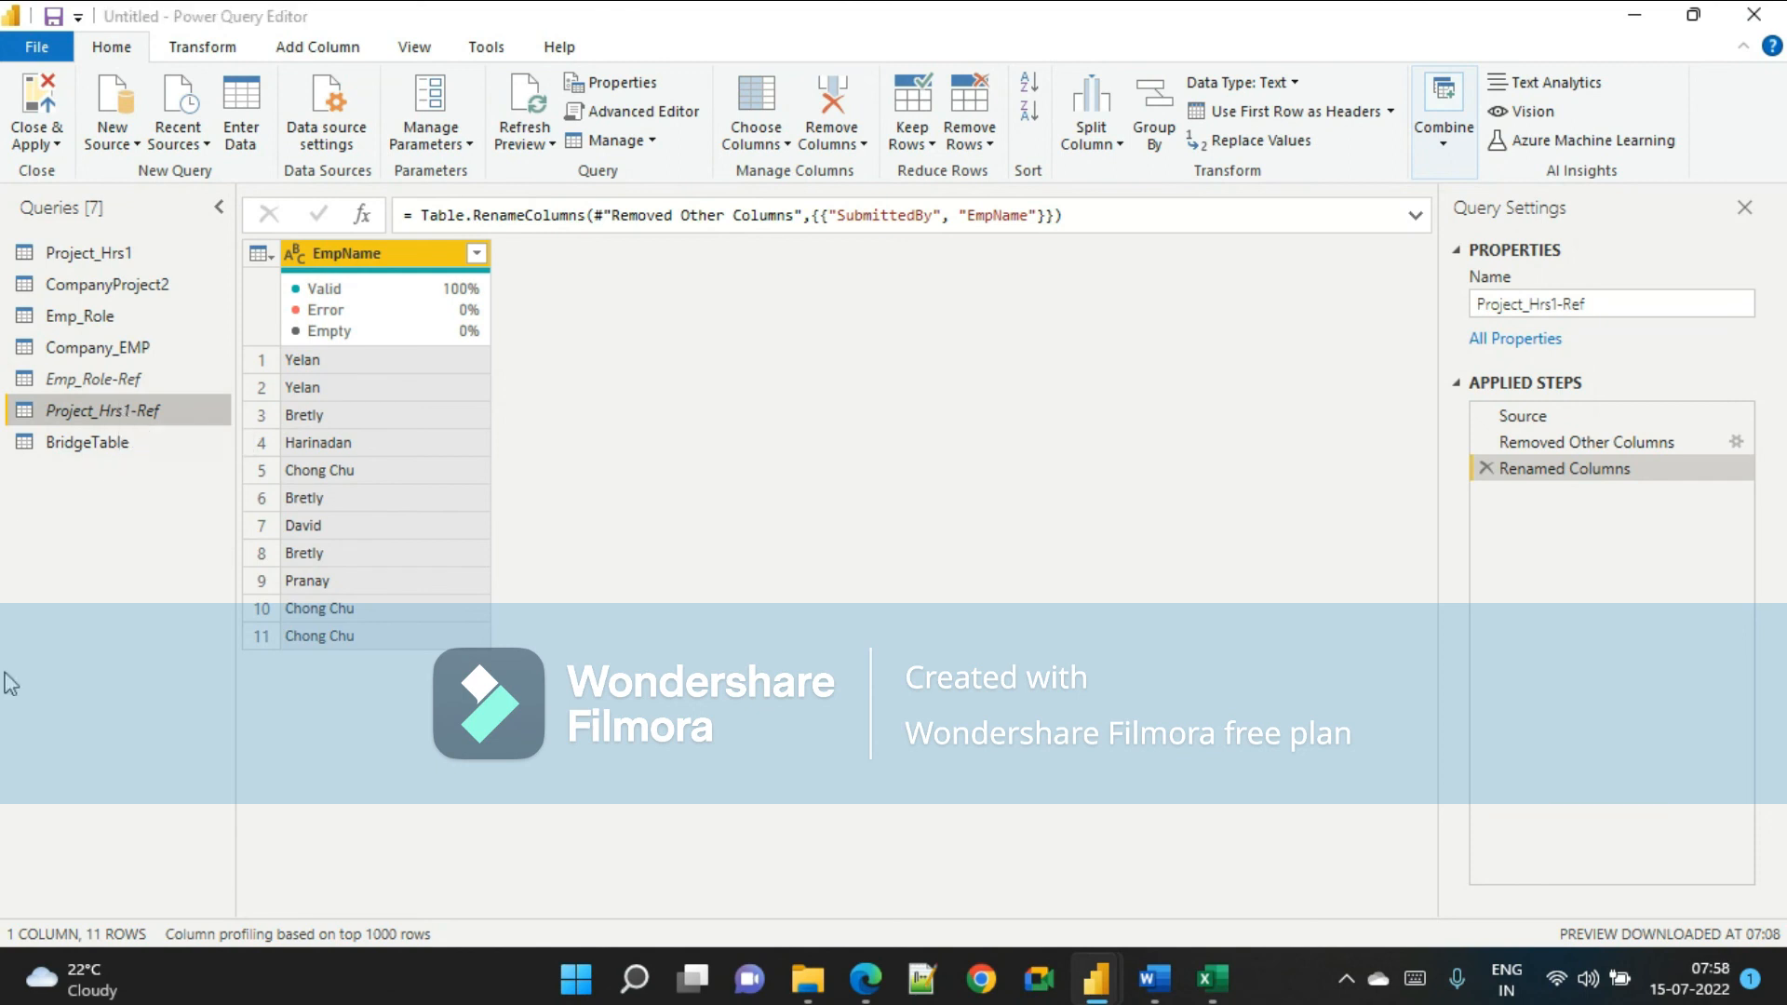
pyautogui.click(127, 388)
pyautogui.click(121, 402)
pyautogui.click(121, 380)
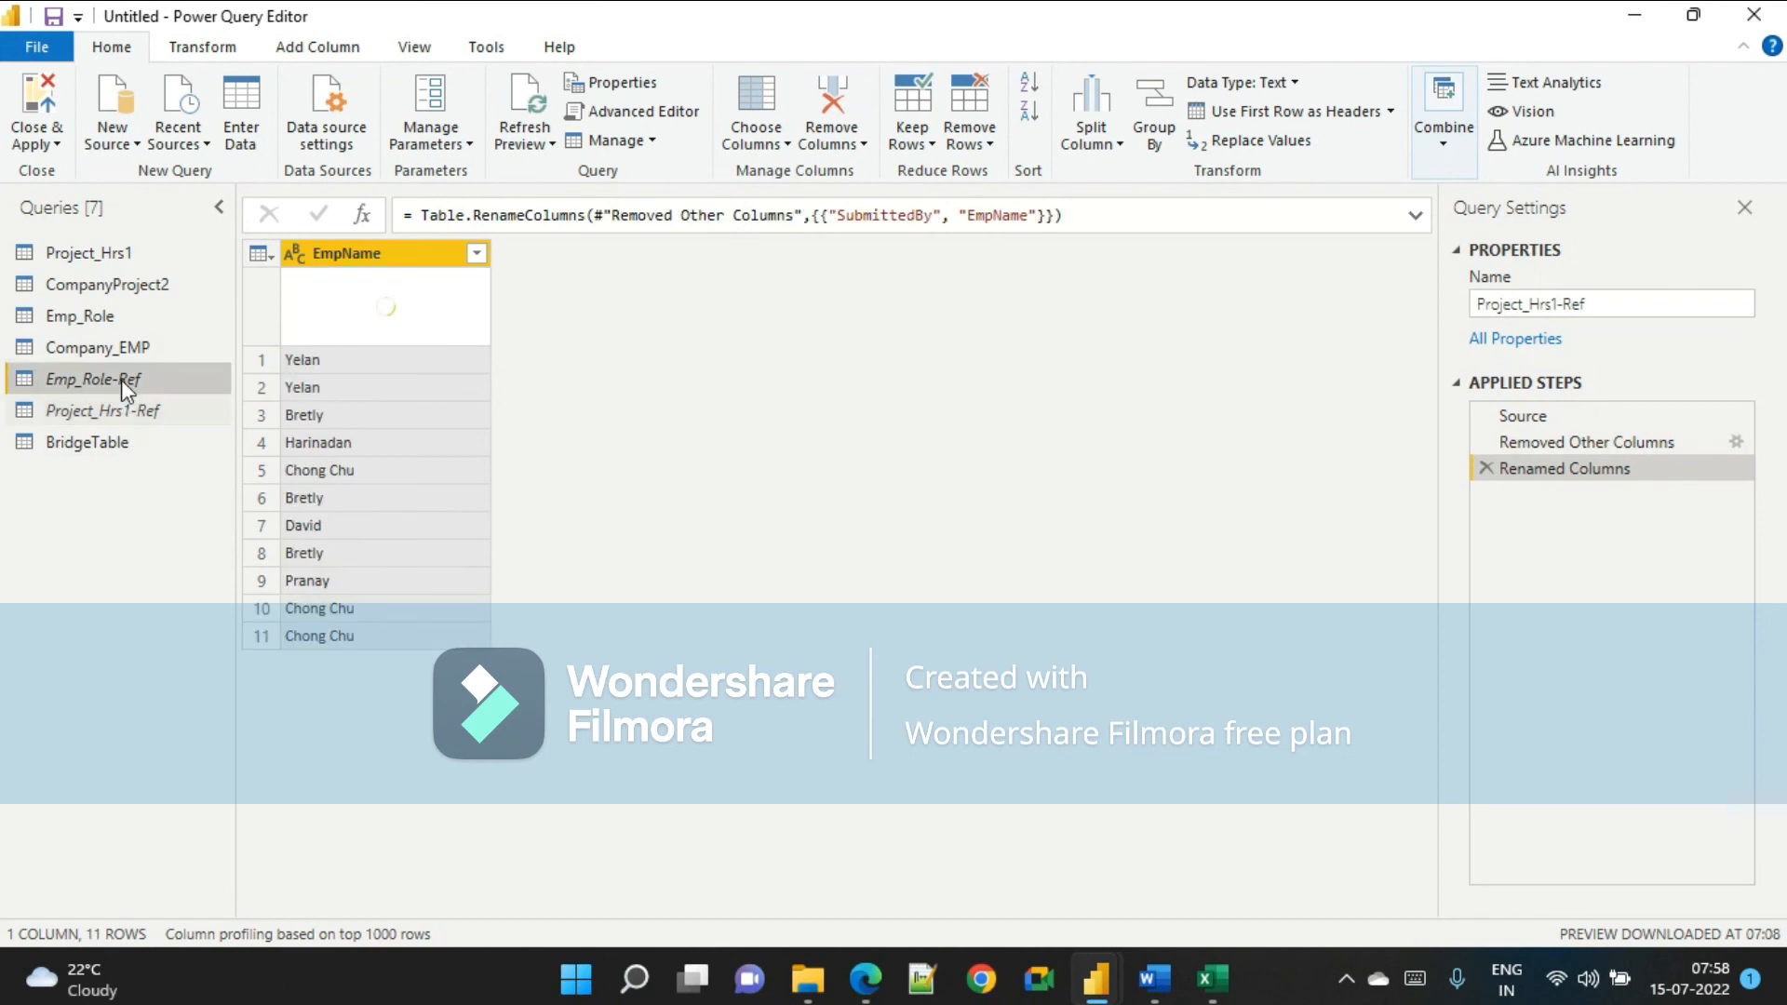
pyautogui.click(123, 412)
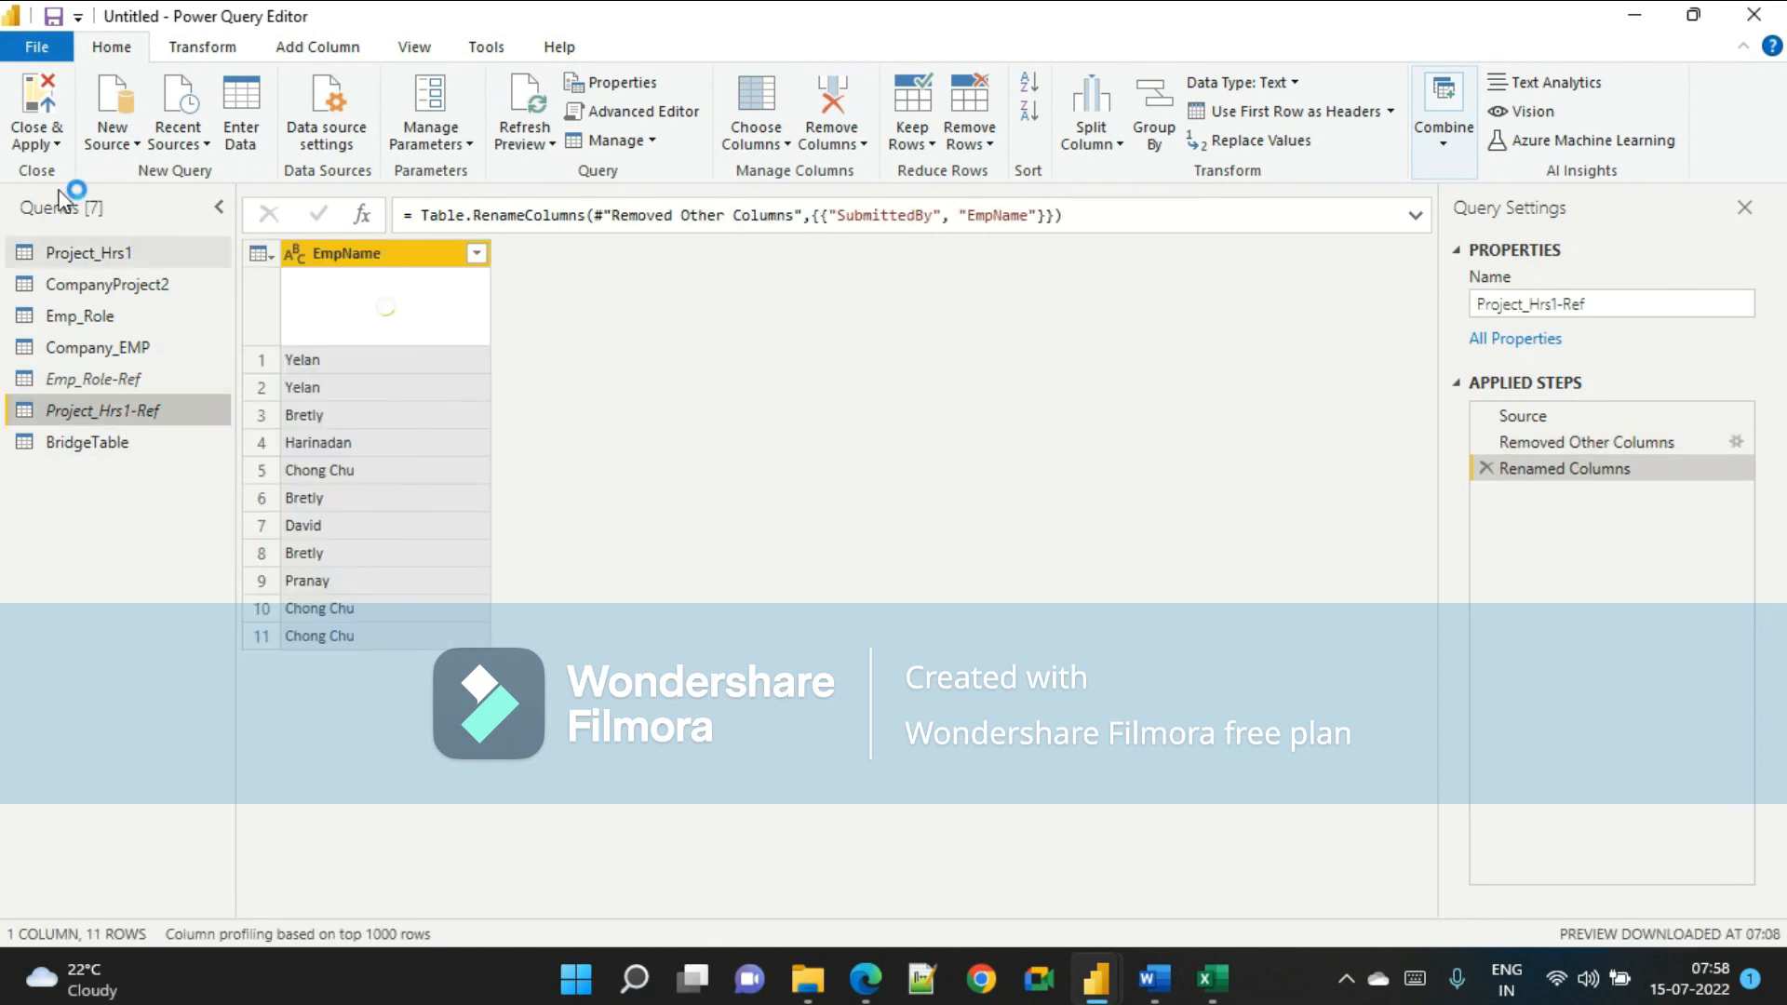
# Close and apply the query changes, then arrange the Emp_Role and BridgeTable tables in the model diagram.
pyautogui.click(50, 53)
pyautogui.click(97, 100)
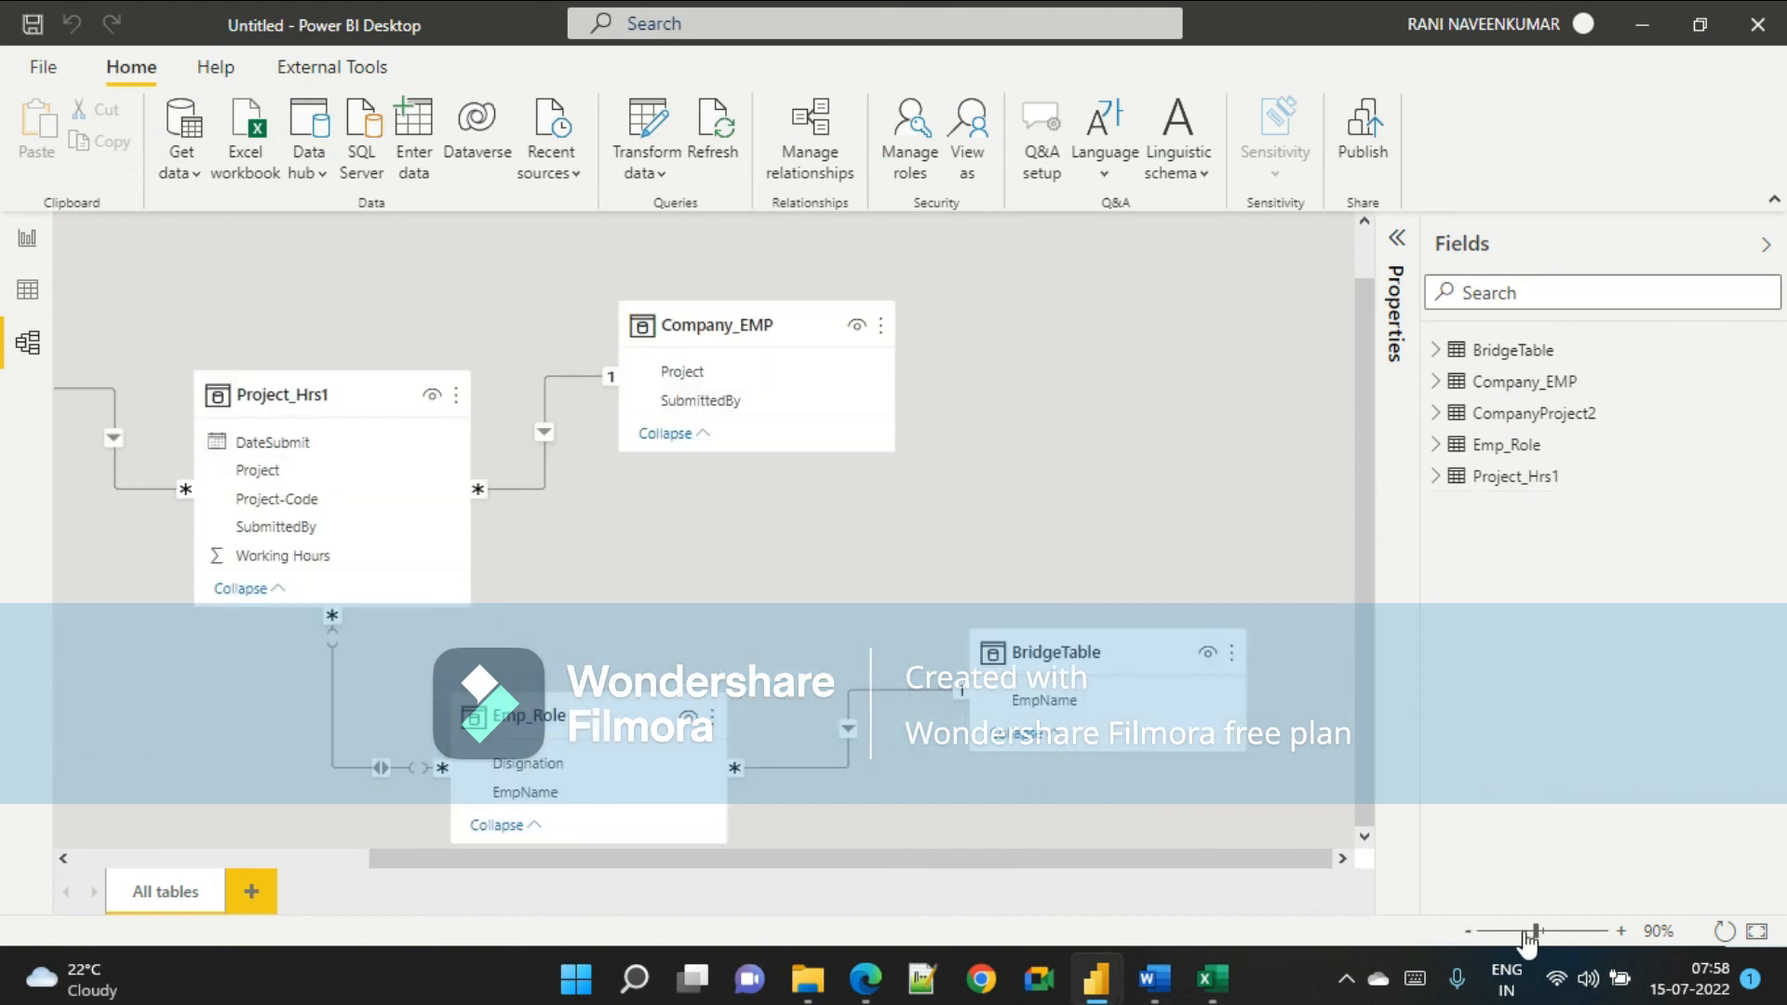
pyautogui.click(1469, 931)
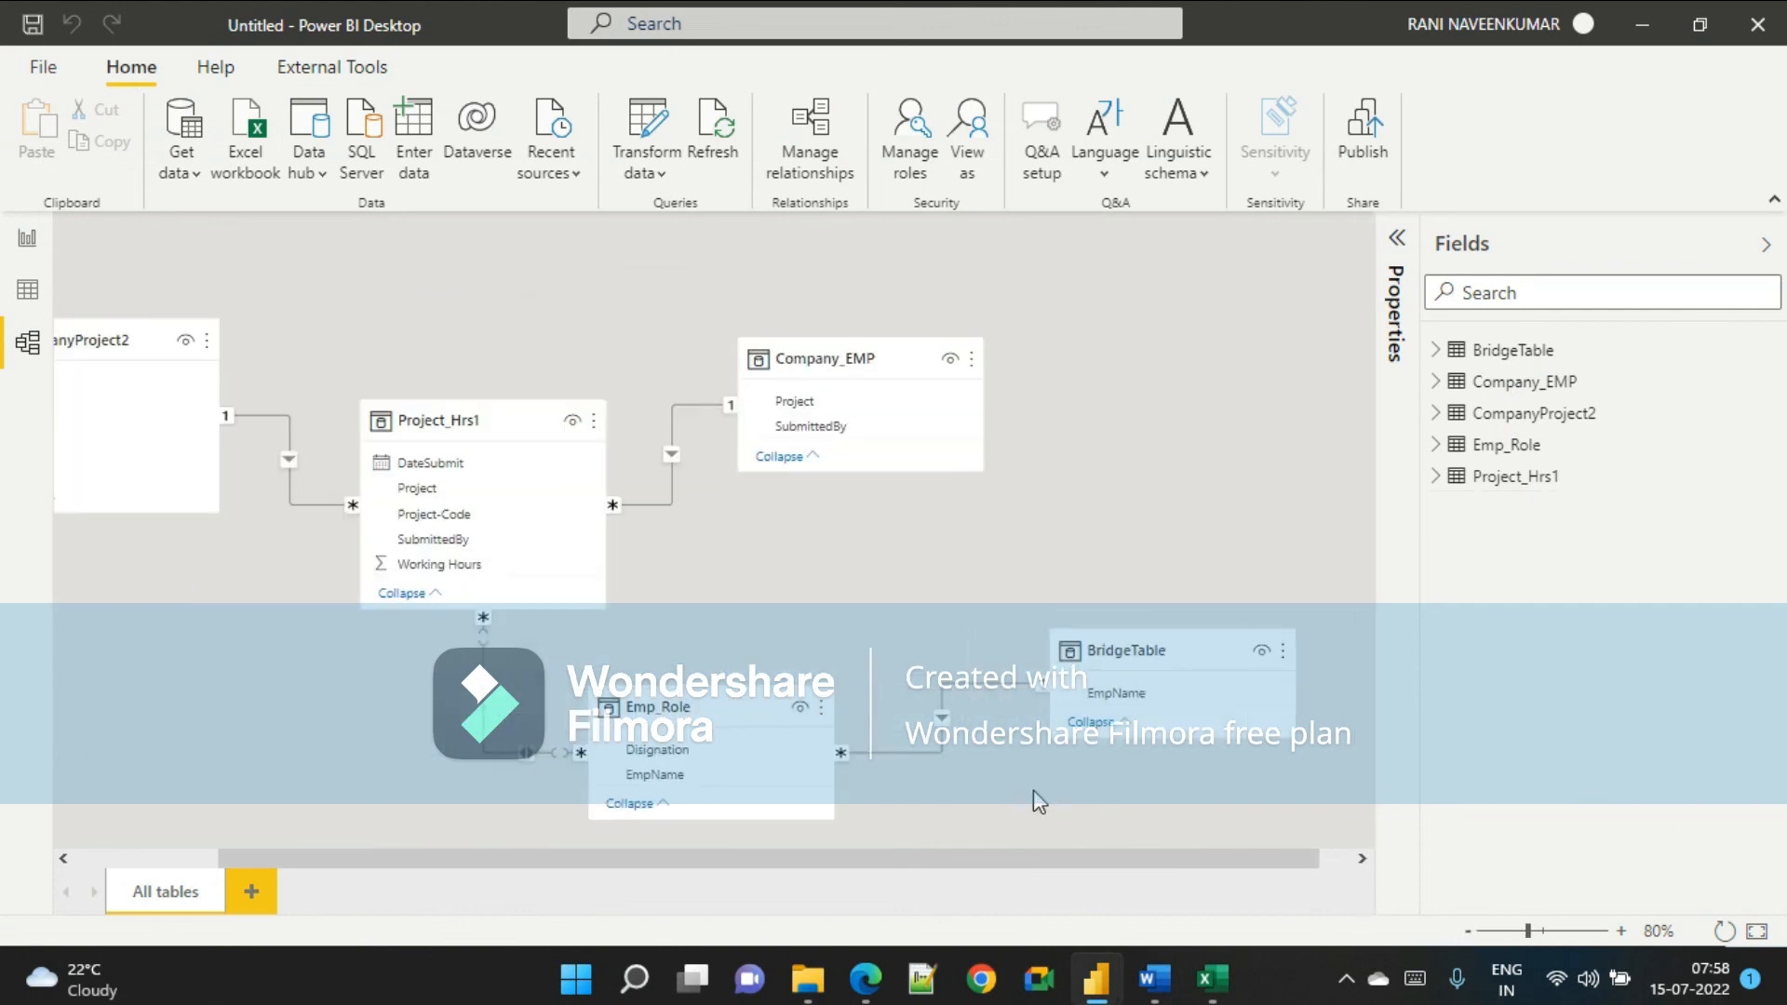
pyautogui.moveTo(1029, 858); pyautogui.dragTo(887, 858)
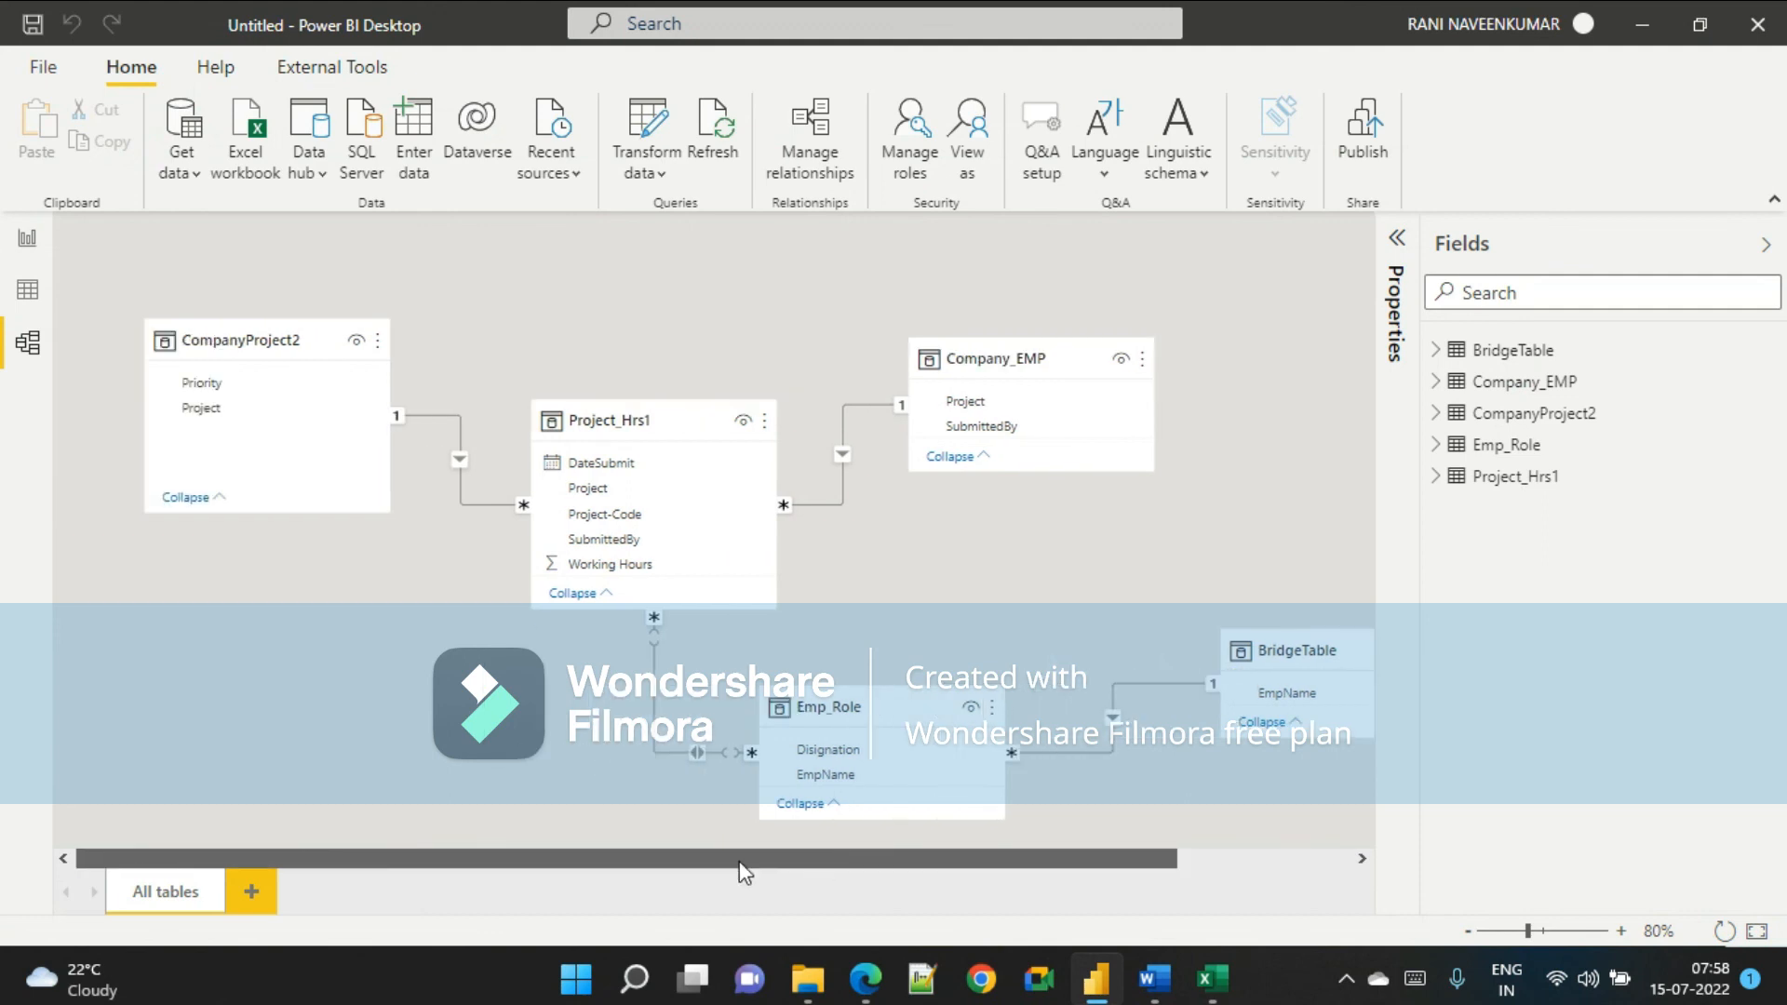
pyautogui.moveTo(864, 723); pyautogui.dragTo(573, 749)
pyautogui.moveTo(1284, 647); pyautogui.dragTo(1077, 627)
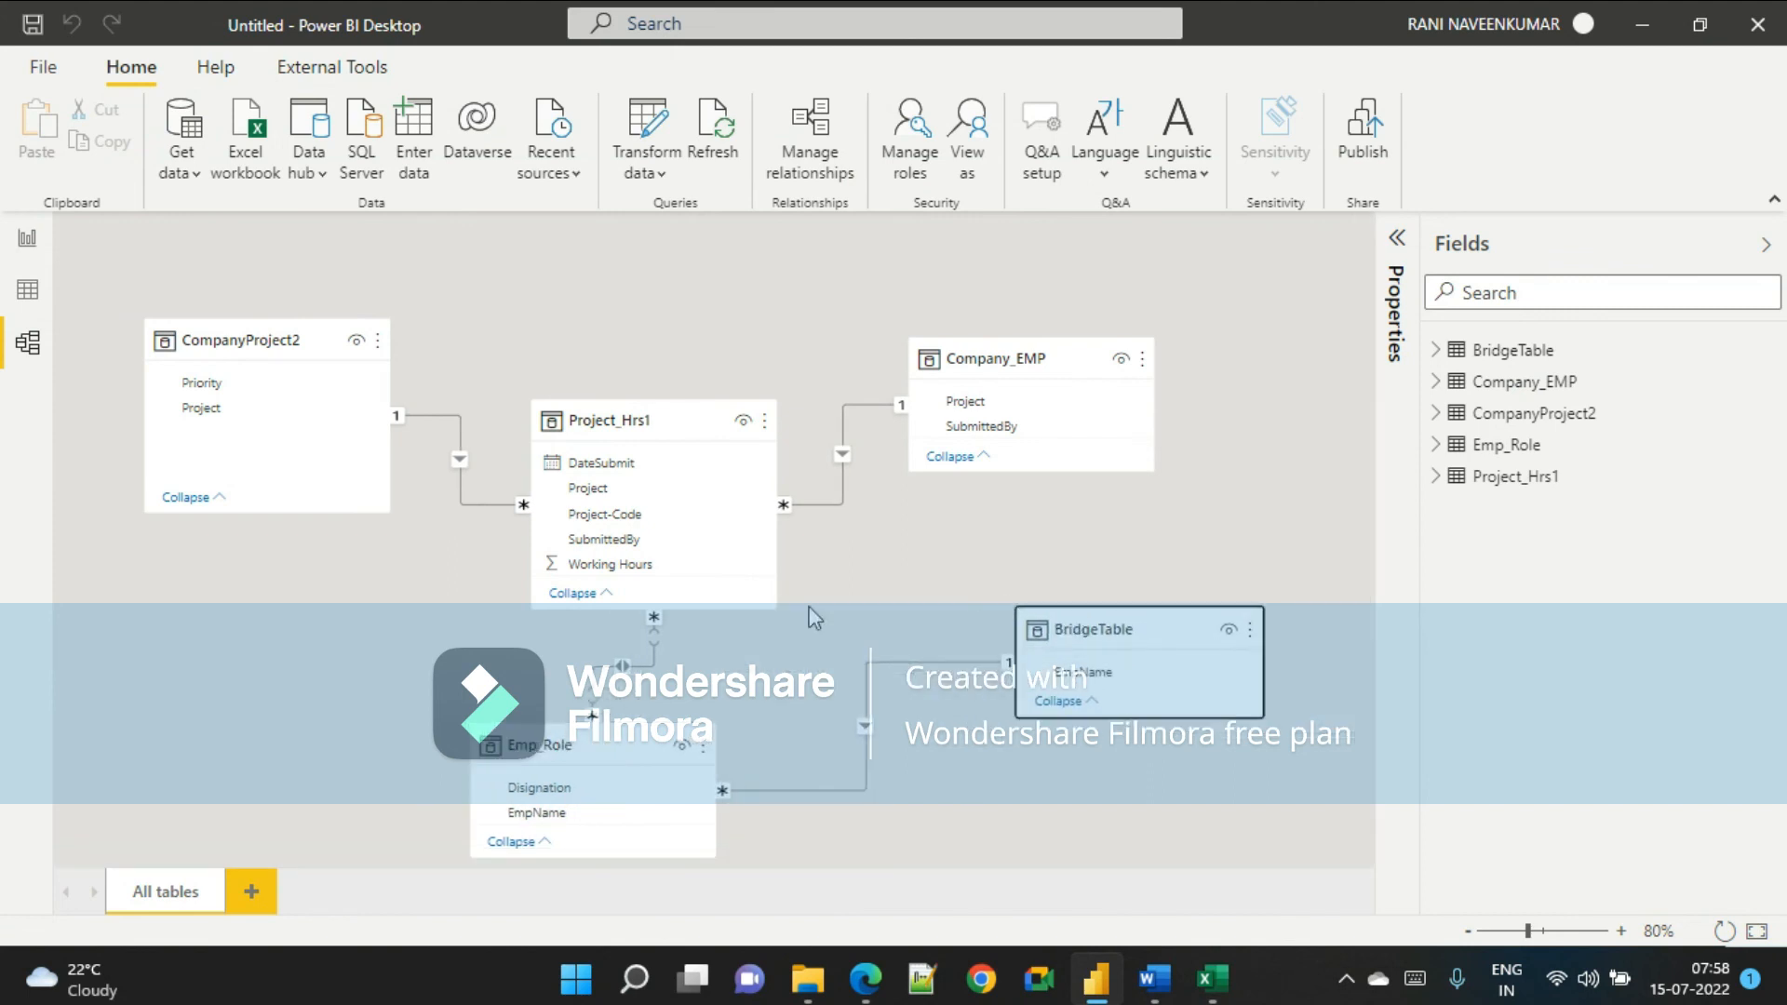
pyautogui.click(1124, 632)
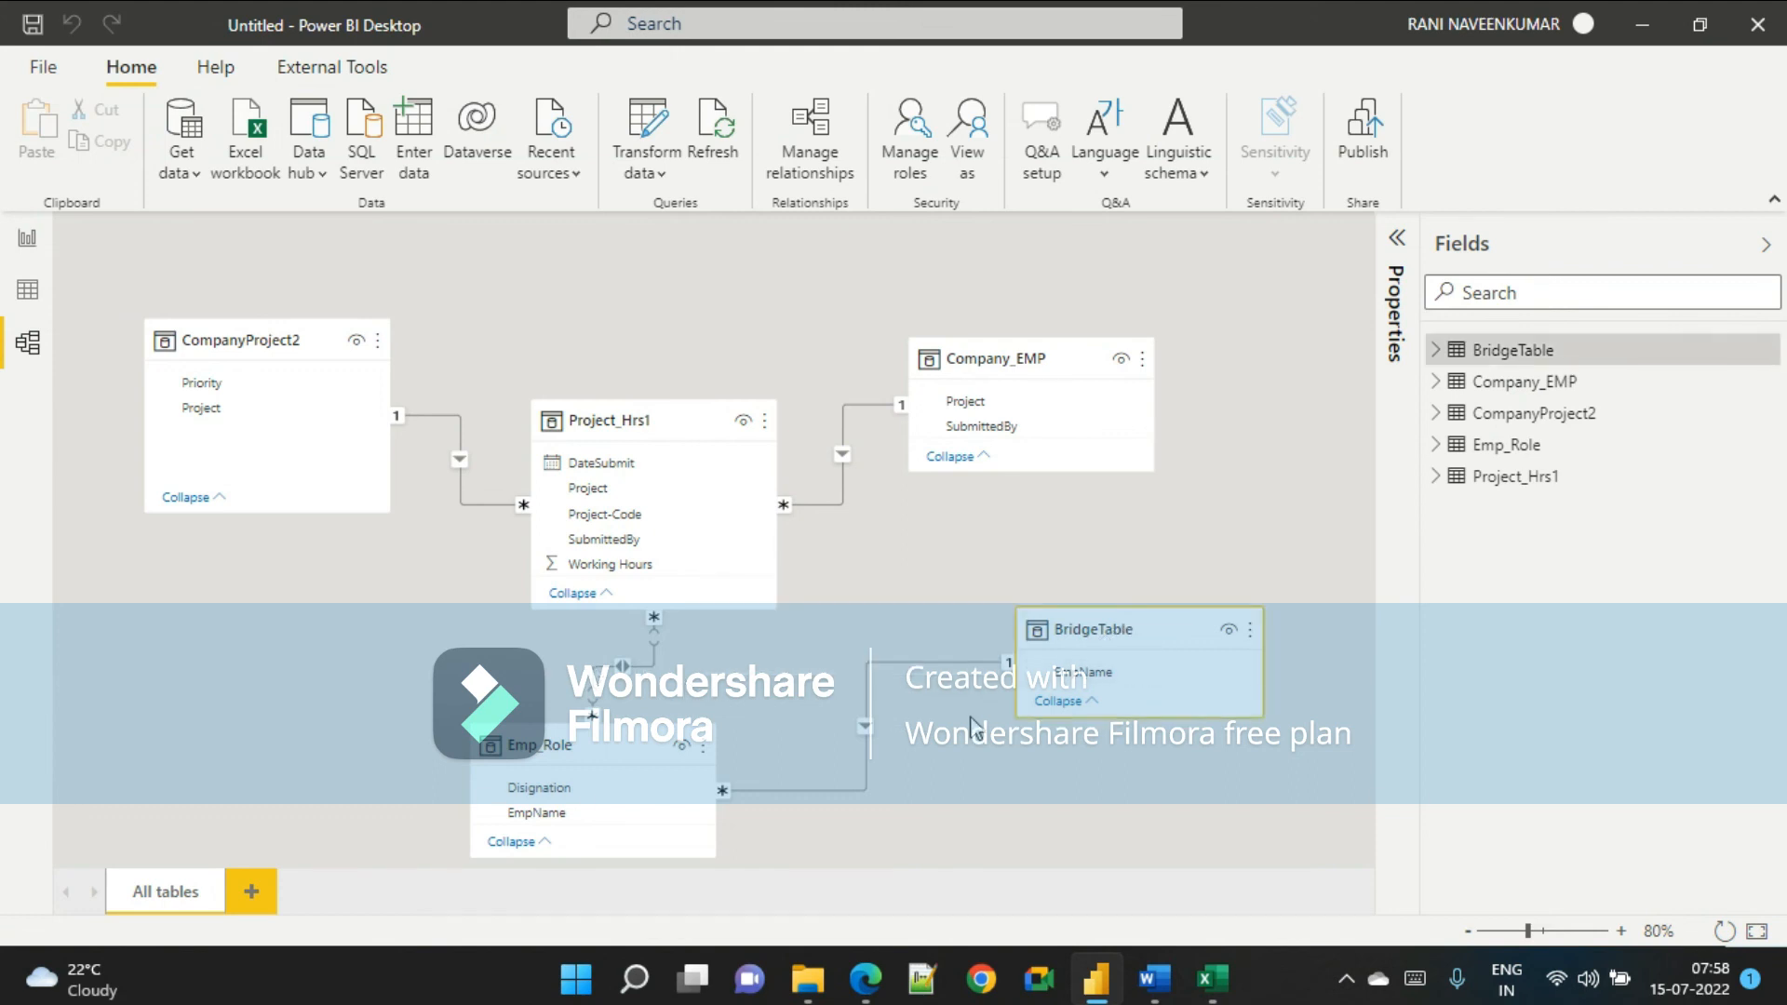
# Read the reference document's next step on removing the many-to-many relationship and creating bridge relationships.
pyautogui.hotkey('alt', 'Tab')
pyautogui.click(1154, 978)
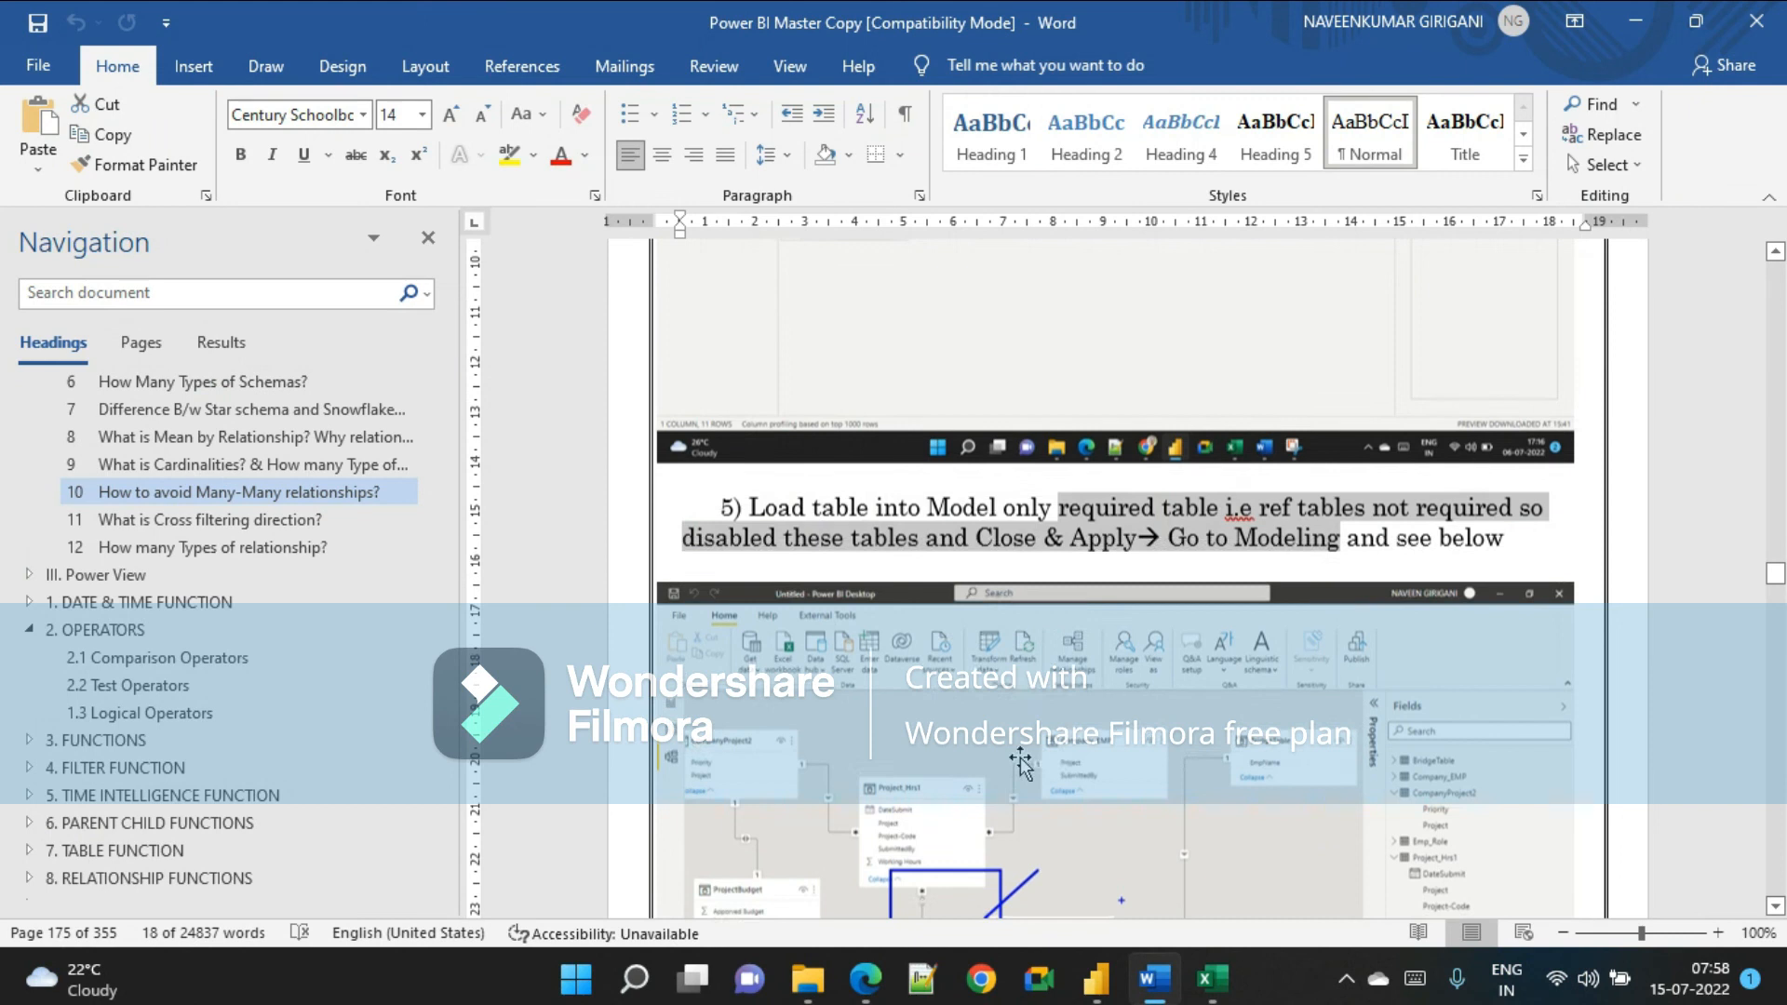
pyautogui.scroll(-5, 973, 657)
pyautogui.scroll(-3, 973, 656)
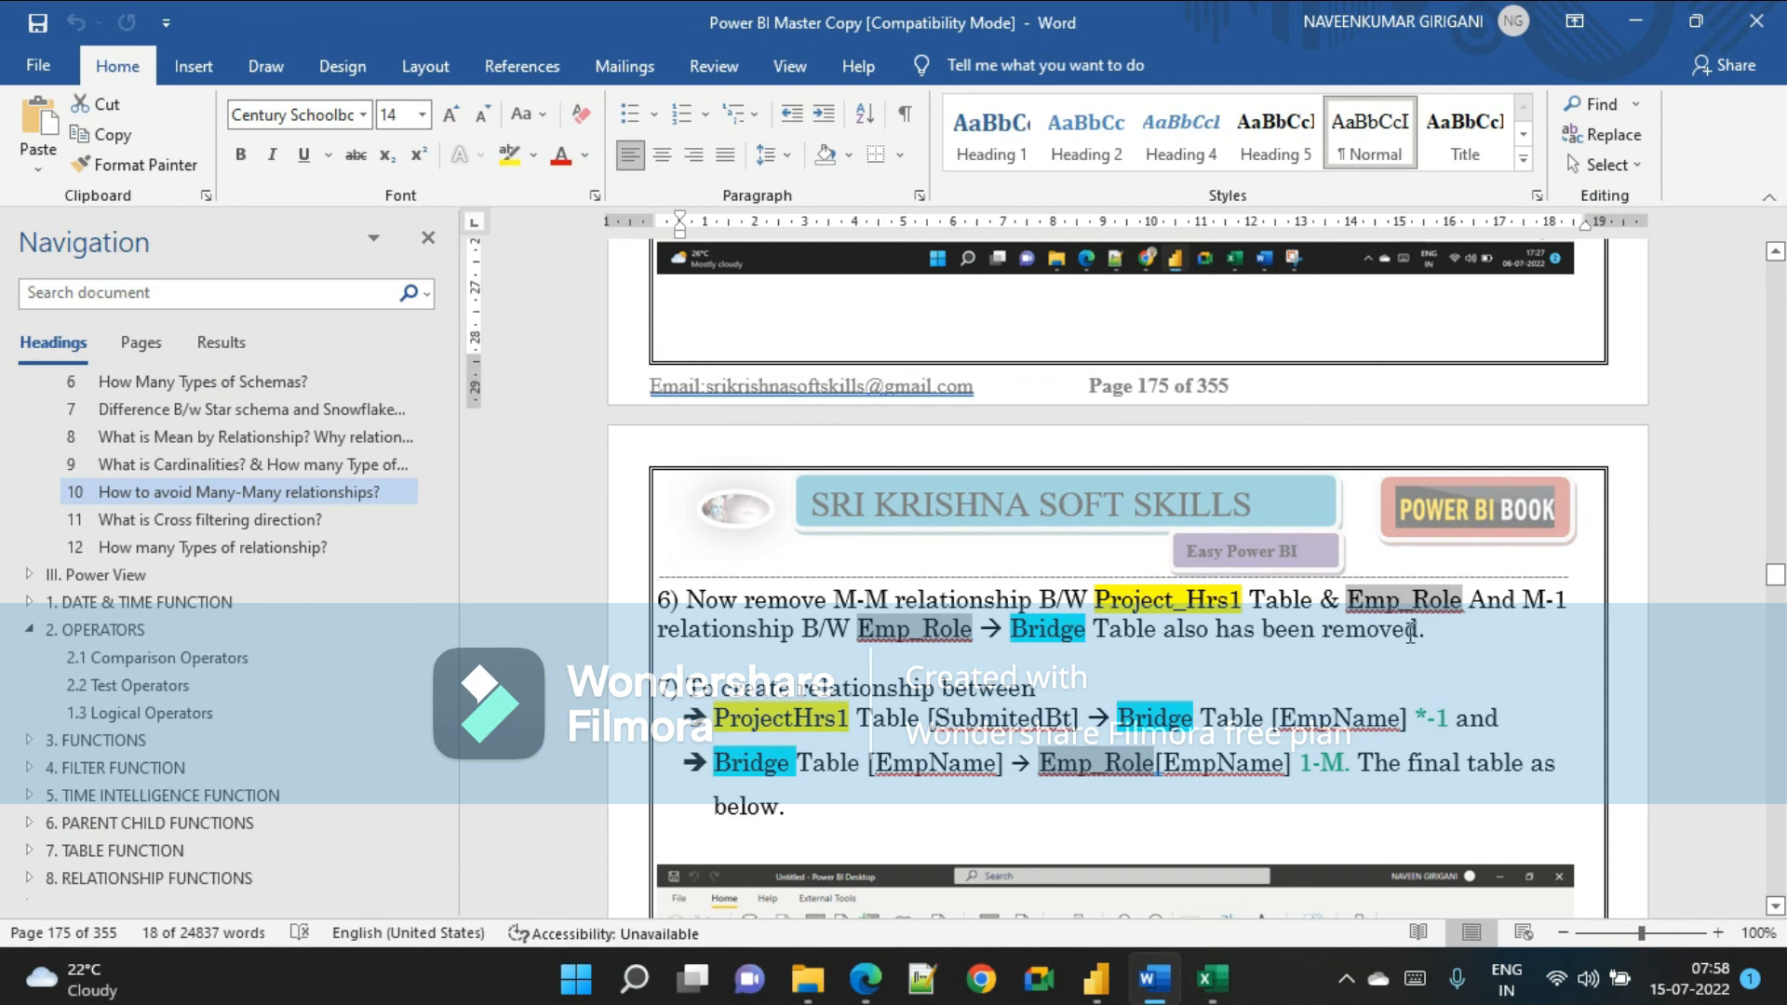
pyautogui.hotkey('alt', 'Tab')
pyautogui.click(1096, 977)
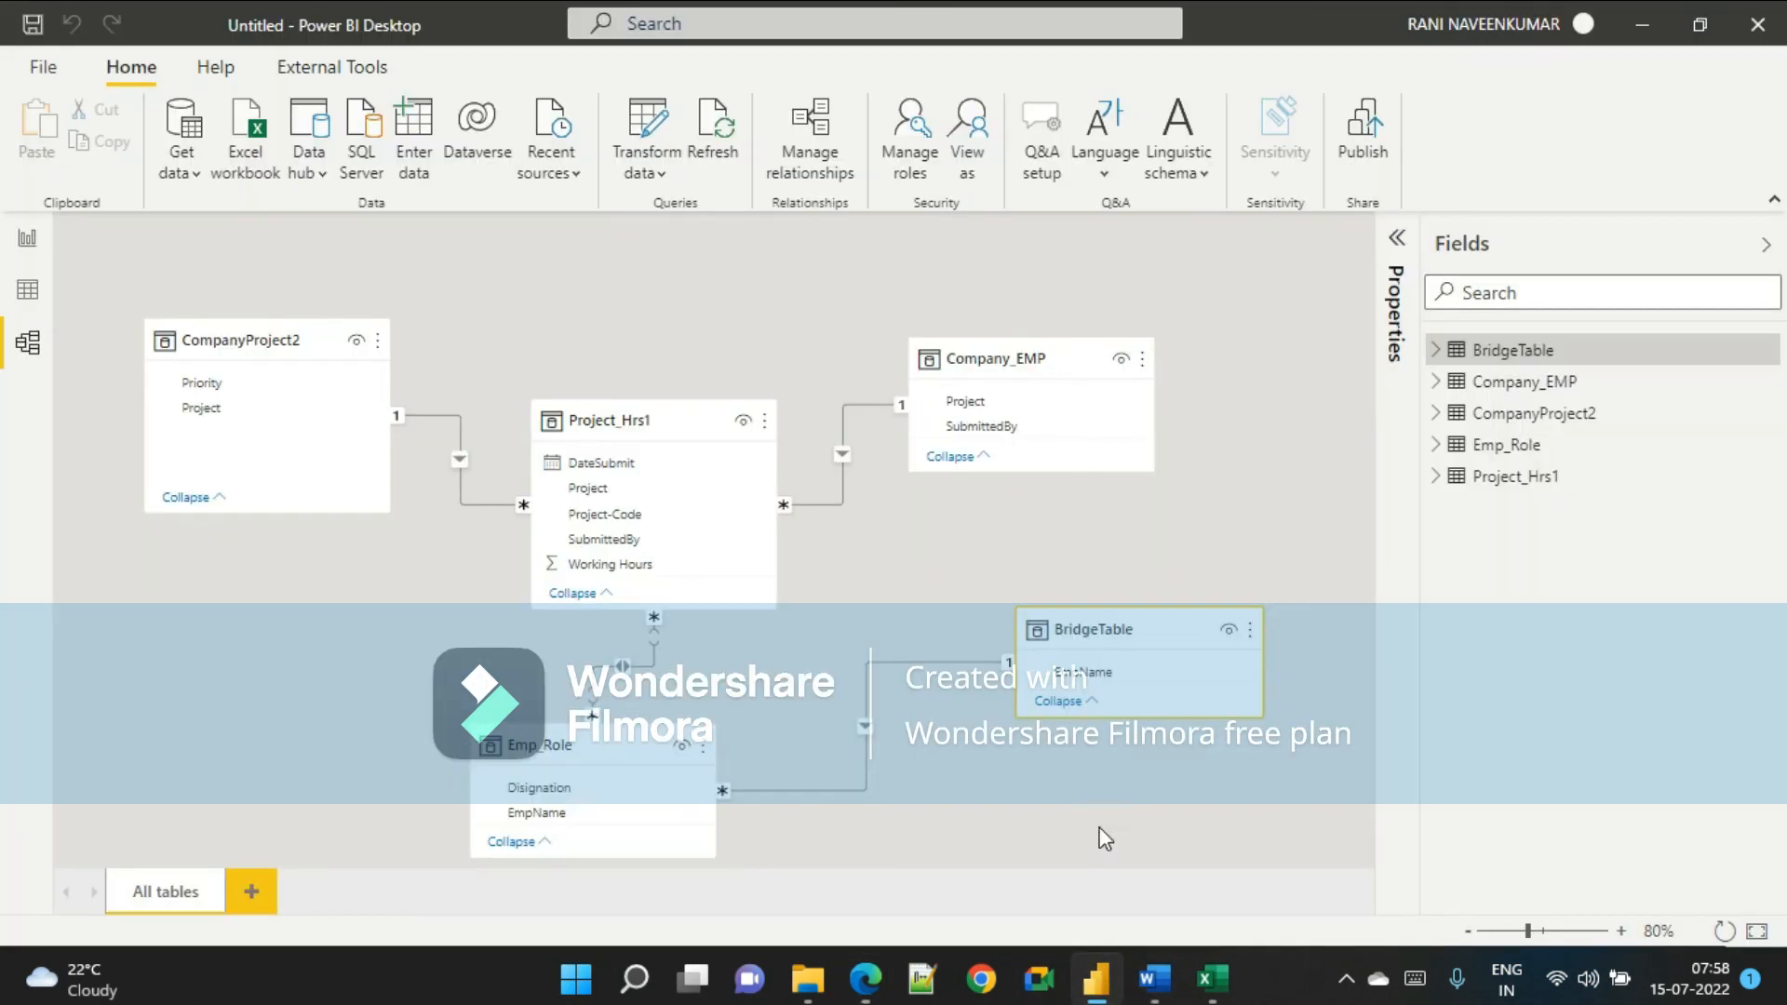
# Delete the Emp_Role–BridgeTable and Project_Hrs1–Emp_Role relationships, then place BridgeTable below Project_Hrs1 and Emp_Role beside it.
pyautogui.rightClick(868, 722)
pyautogui.click(912, 752)
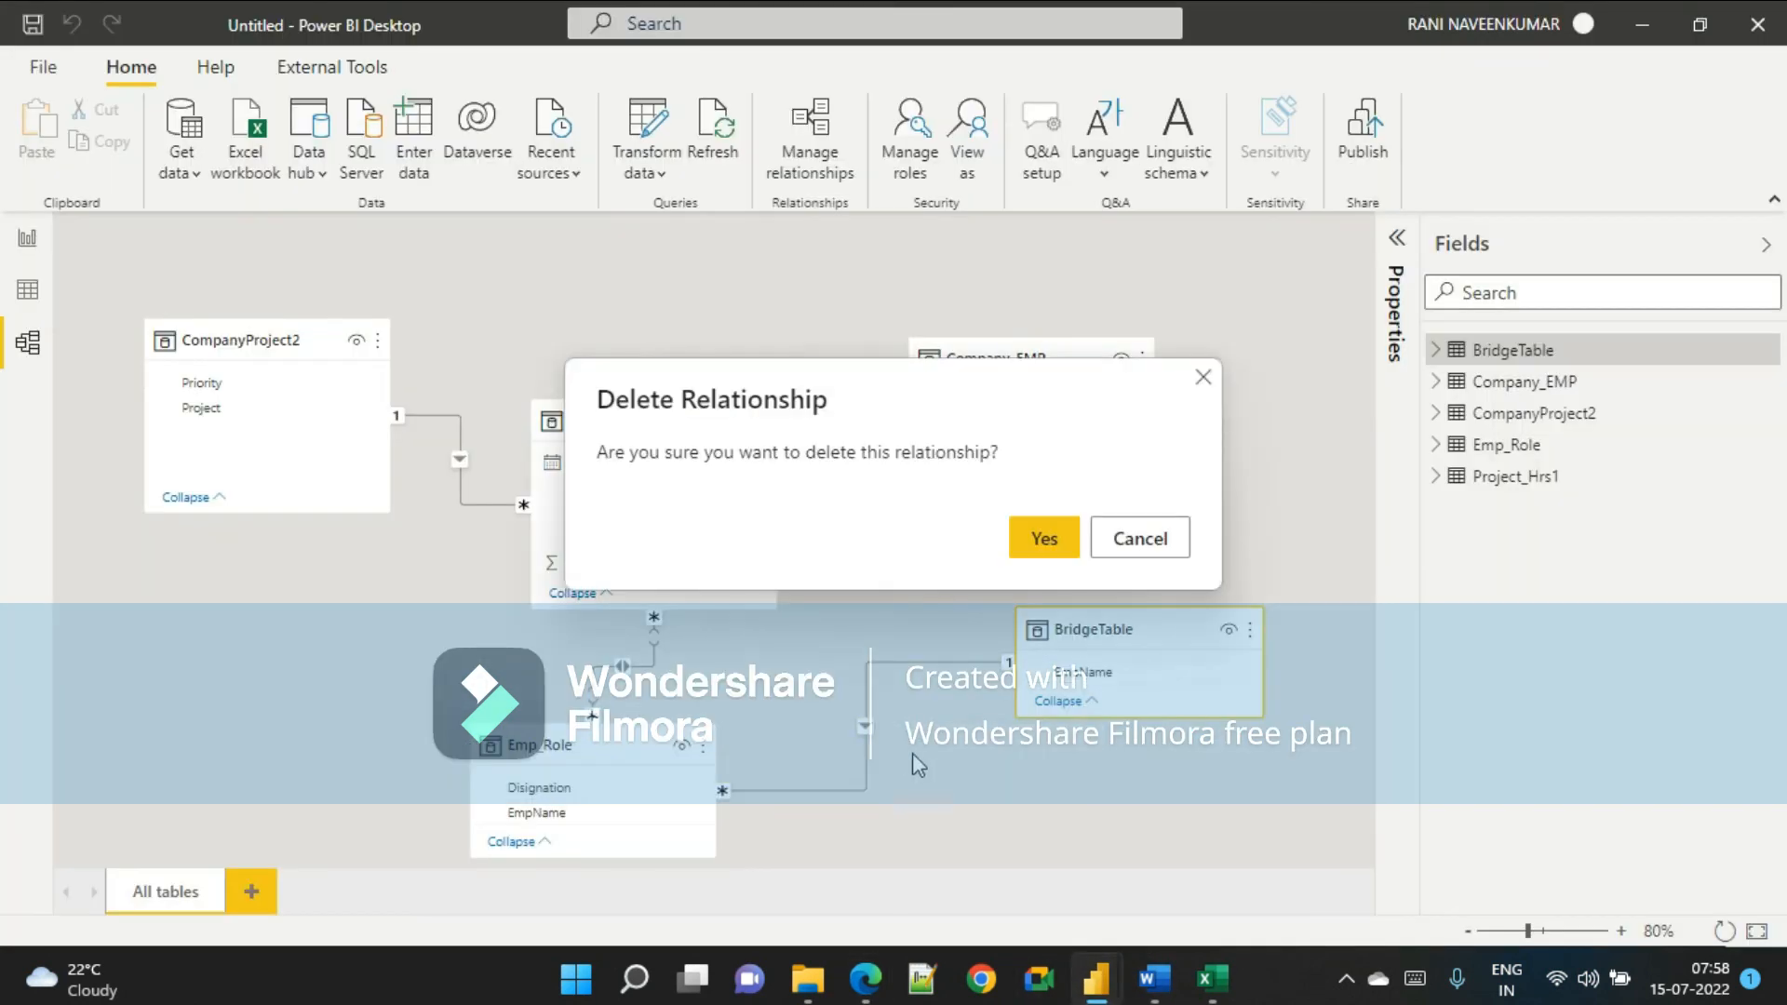
pyautogui.click(1036, 551)
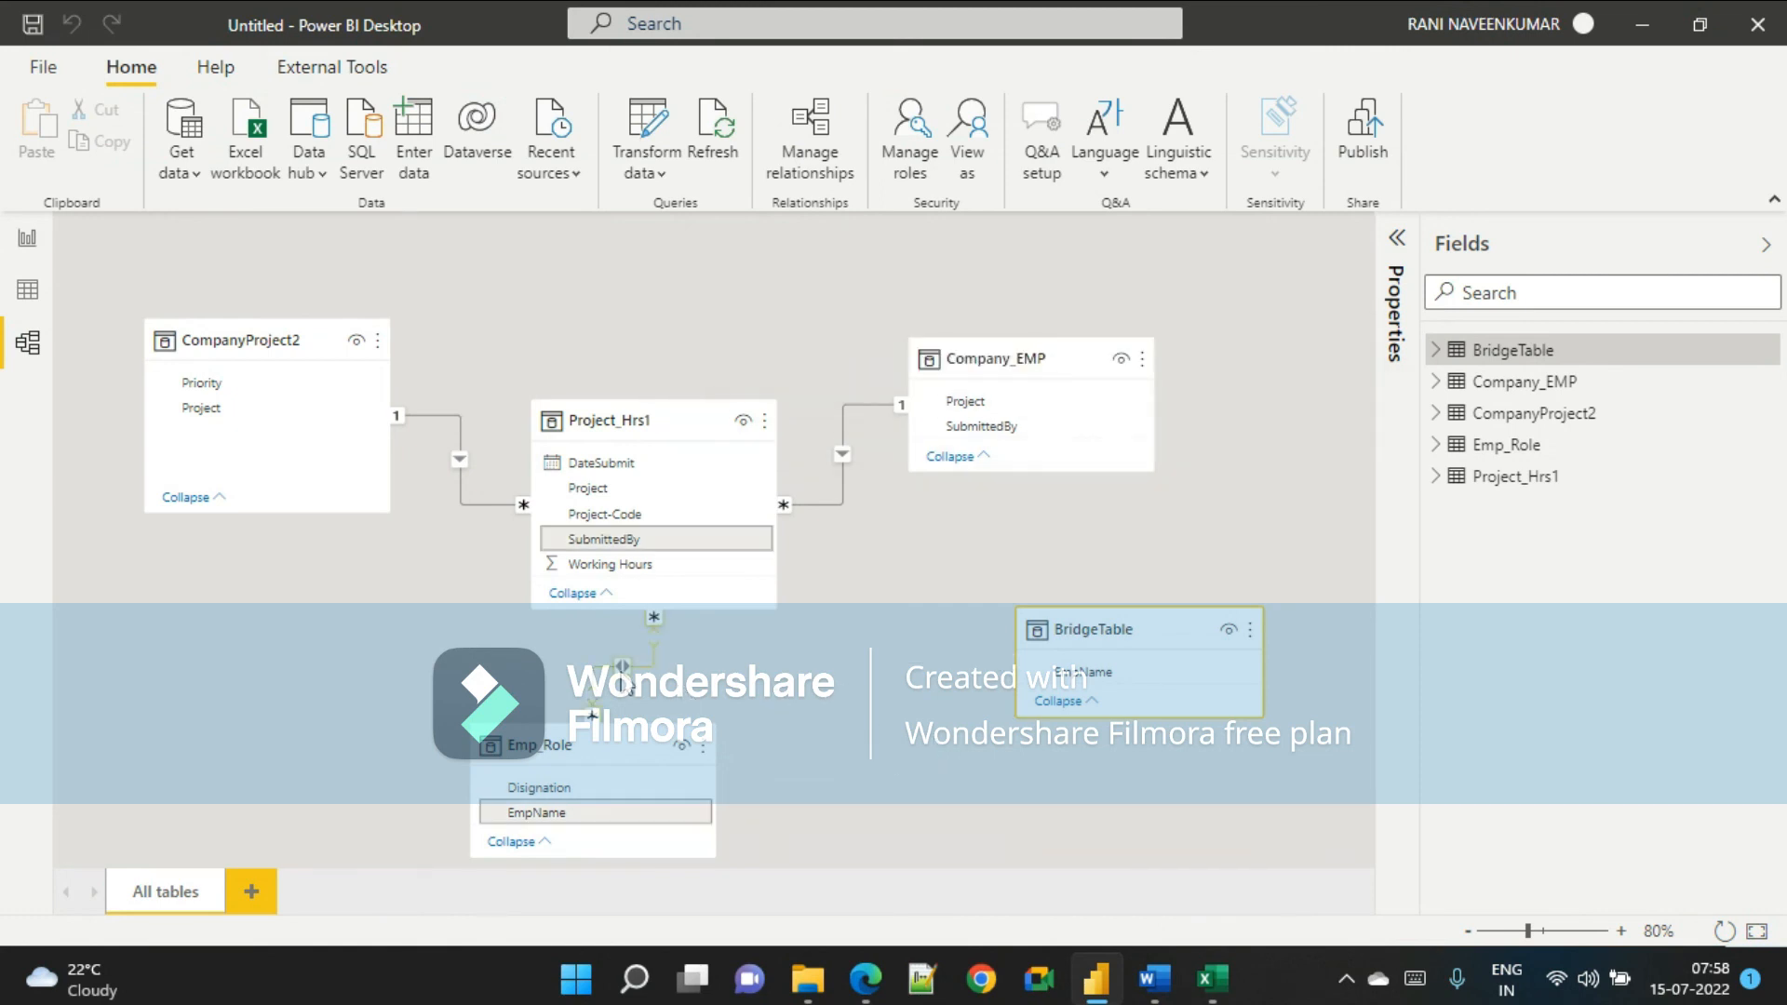
pyautogui.press('Delete')
pyautogui.click(1037, 534)
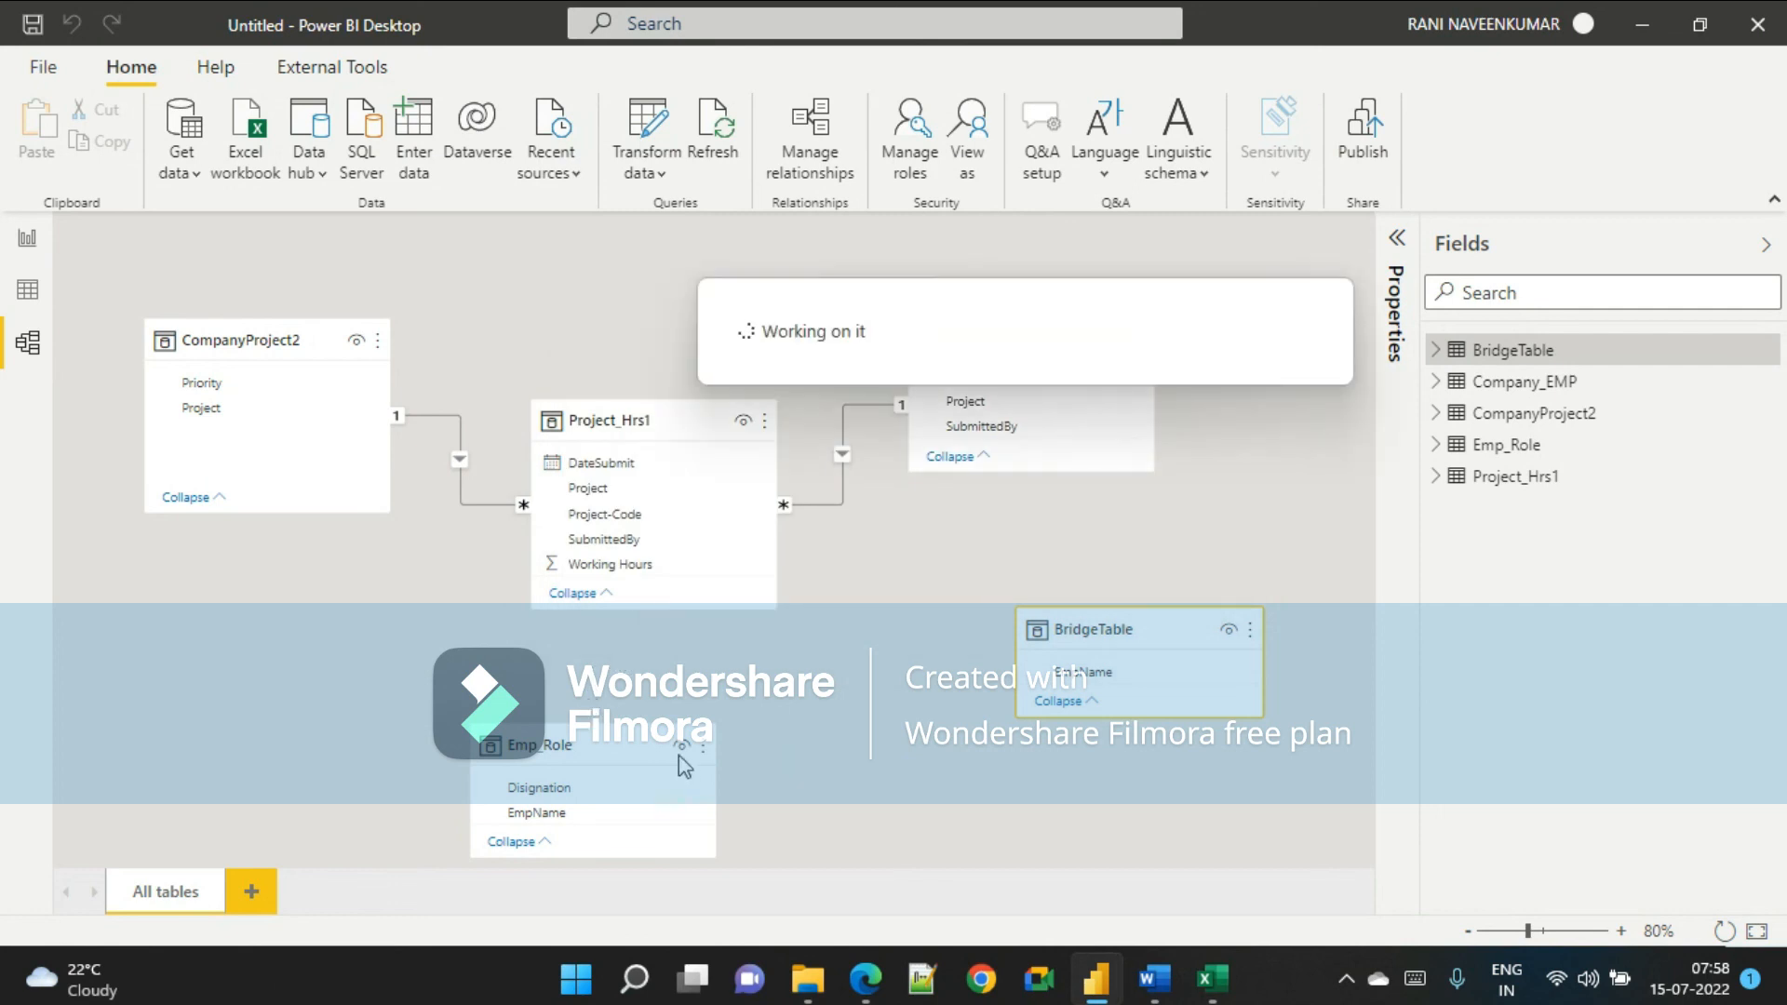
pyautogui.moveTo(713, 755); pyautogui.dragTo(1133, 786)
pyautogui.moveTo(1124, 632); pyautogui.dragTo(650, 721)
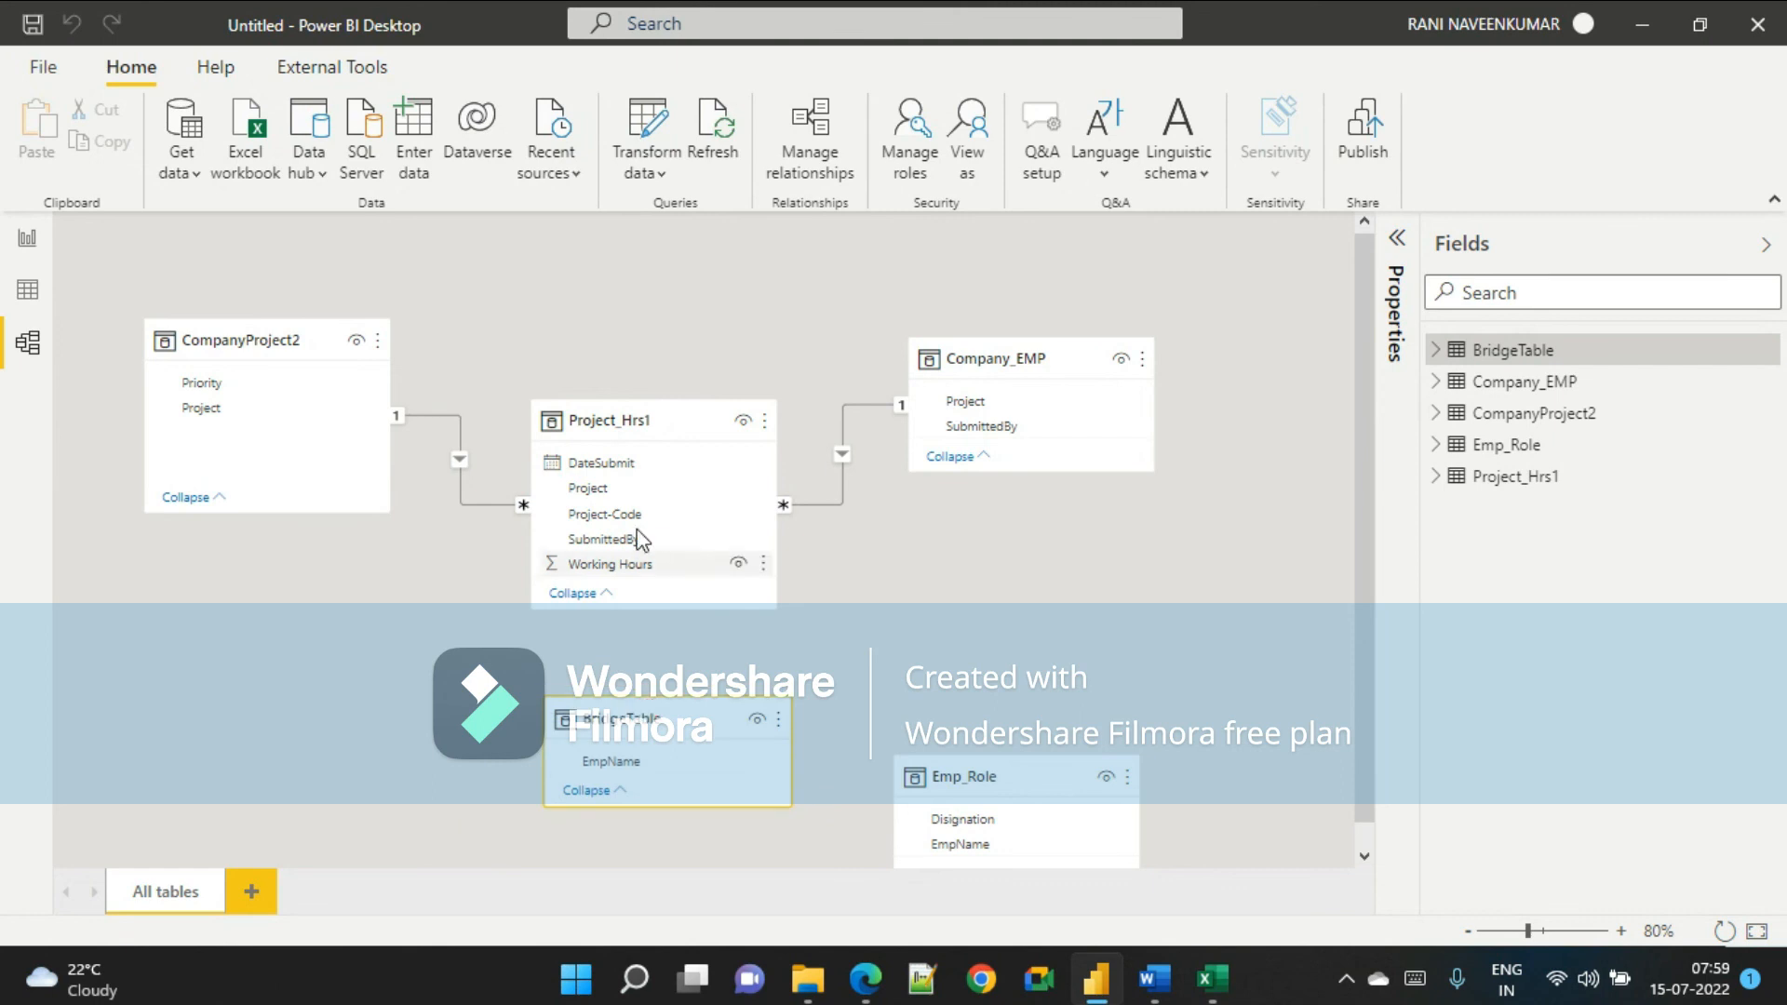
pyautogui.moveTo(491, 395); pyautogui.dragTo(1177, 888)
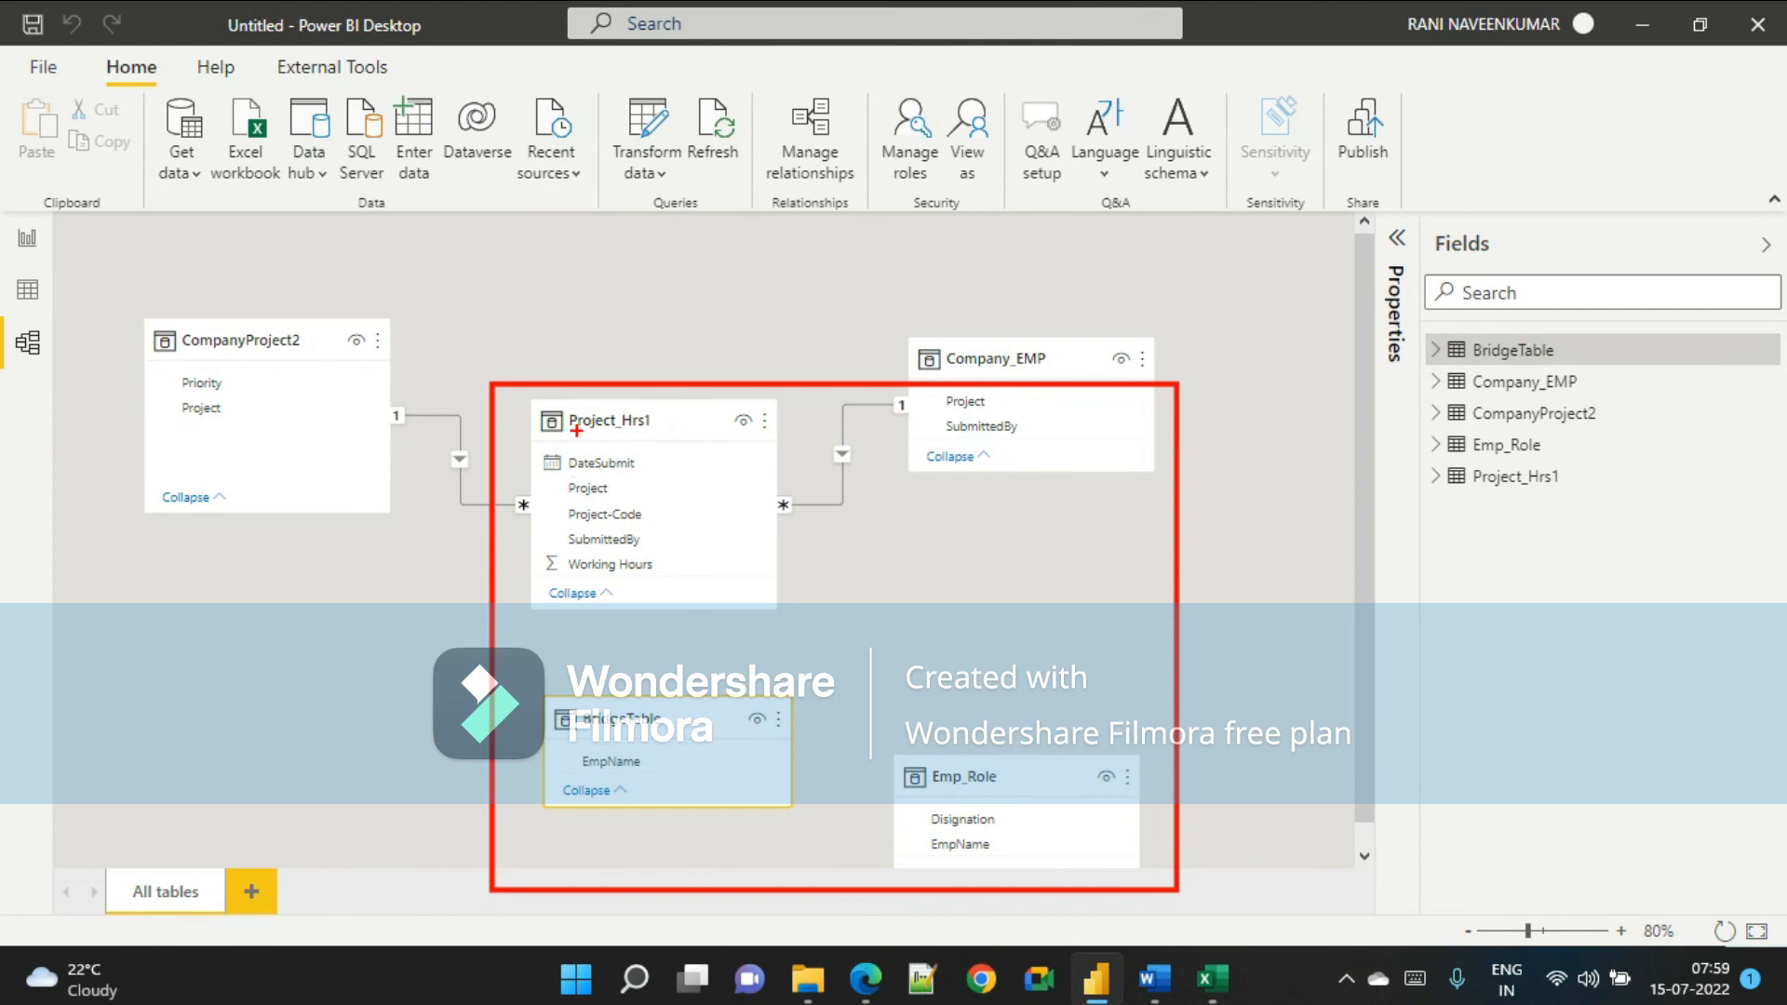
pyautogui.moveTo(626, 430); pyautogui.dragTo(933, 767)
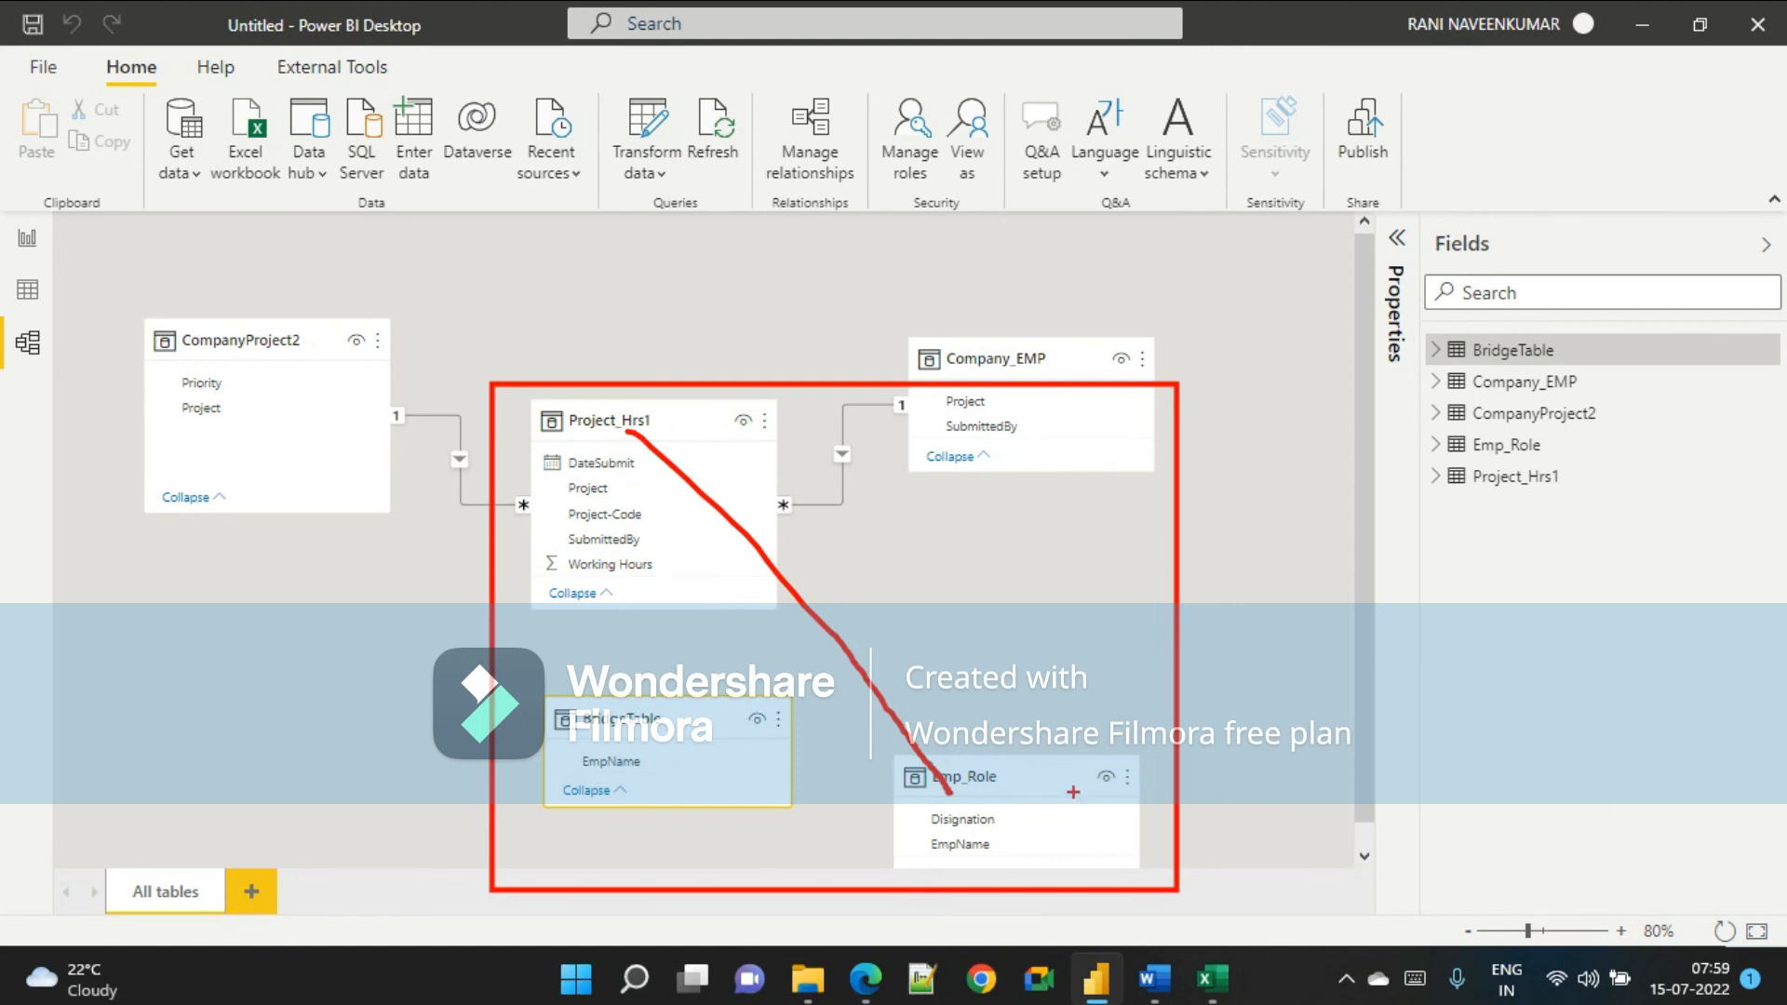
pyautogui.press('Escape')
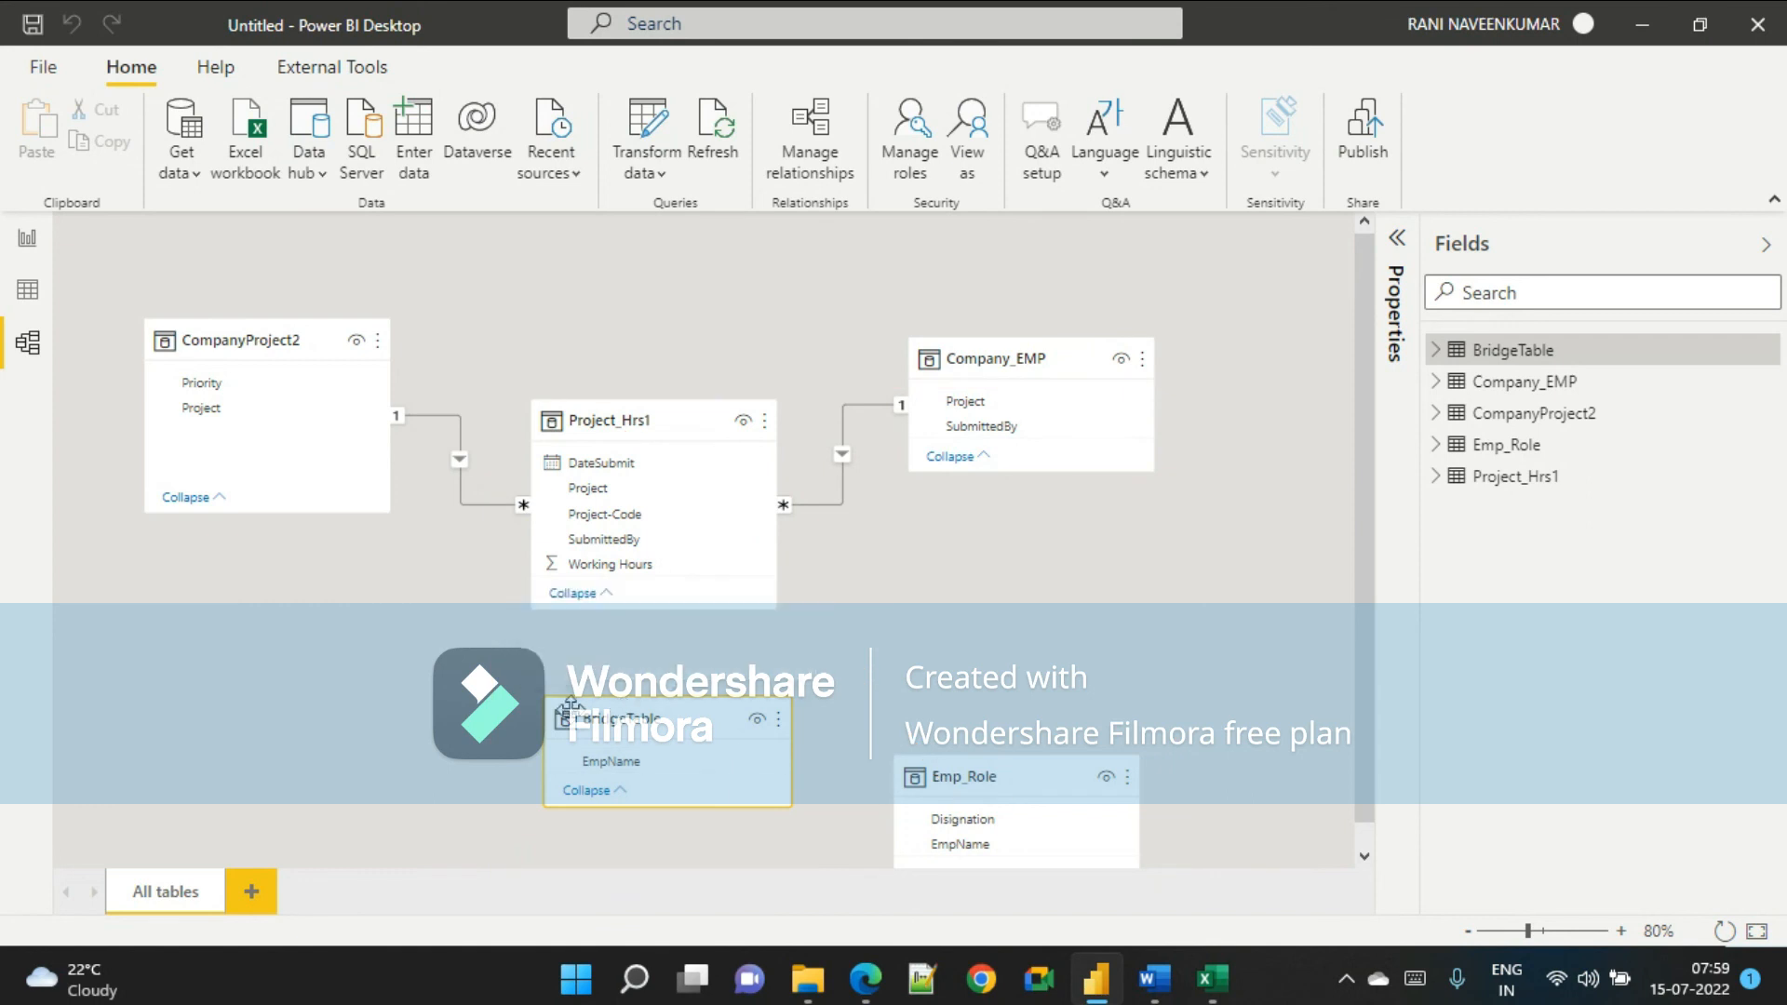
pyautogui.hotkey('ctrl', '2')
pyautogui.moveTo(493, 659)
pyautogui.mouseDown()
pyautogui.moveTo(514, 784)
pyautogui.moveTo(819, 843)
pyautogui.mouseUp()
pyautogui.press('Escape')
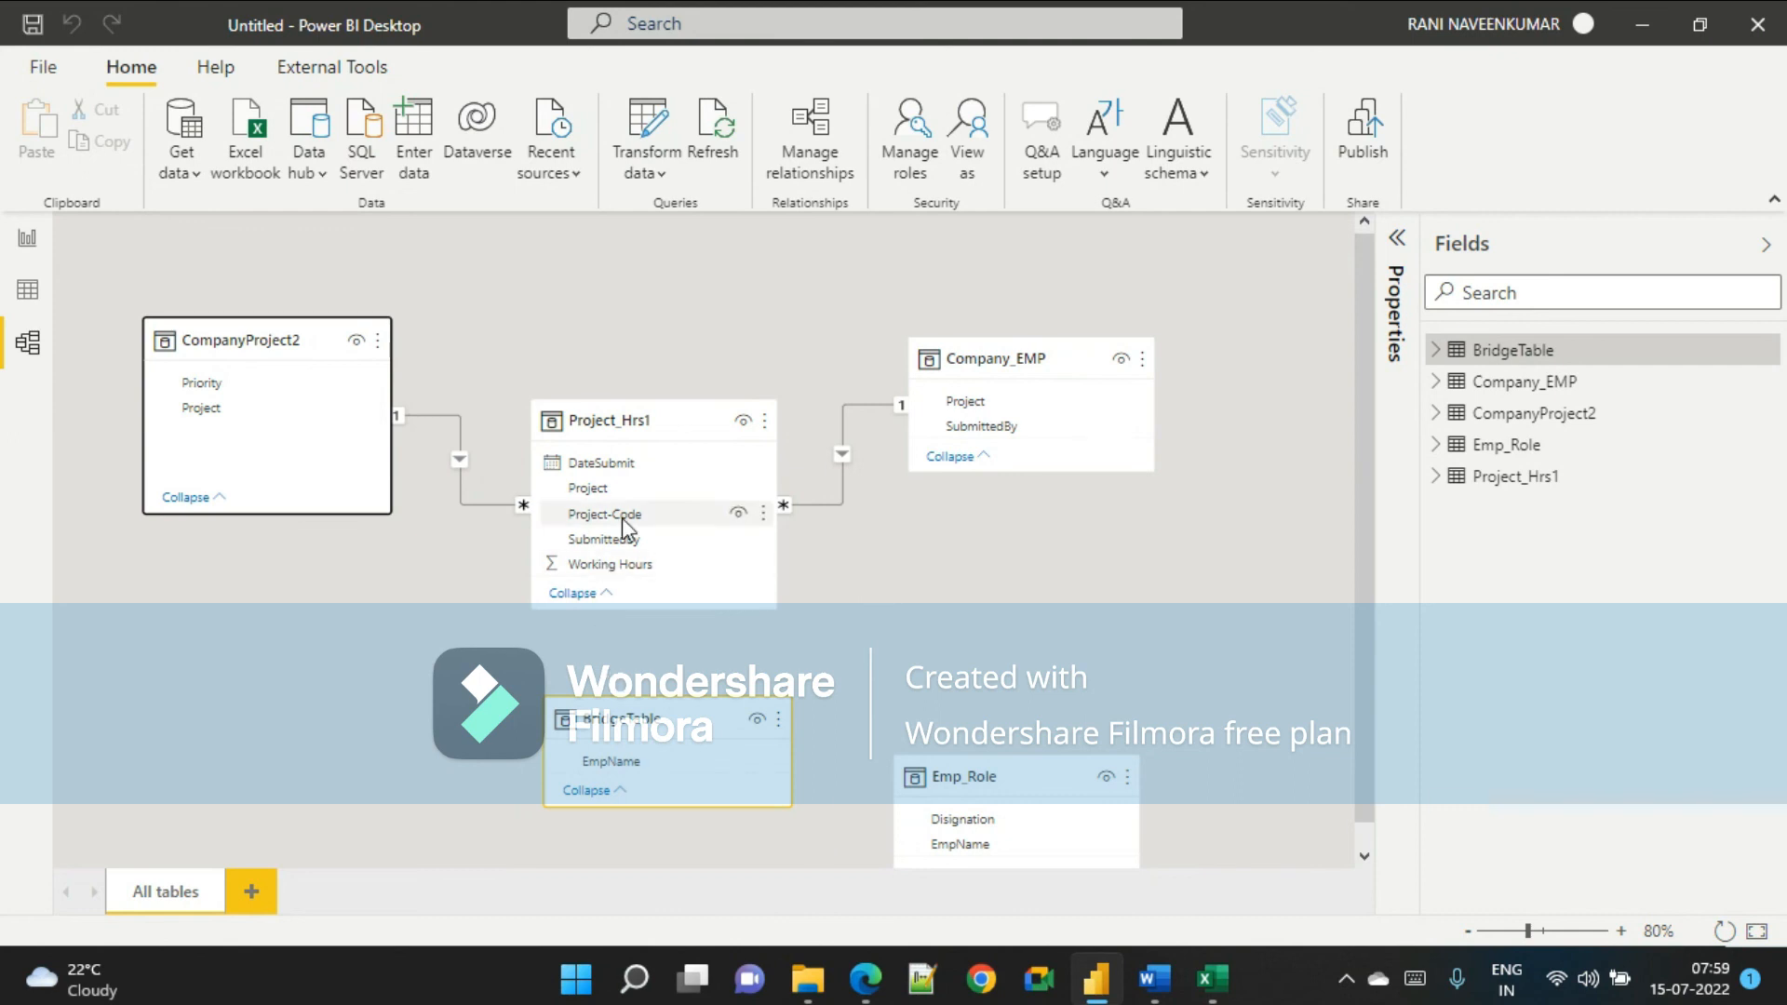
# Relate Project_Hrs1's SubmittedBy to BridgeTable's EmpName, and BridgeTable's EmpName to Emp_Role's EmpName.
pyautogui.moveTo(622, 543); pyautogui.dragTo(621, 760)
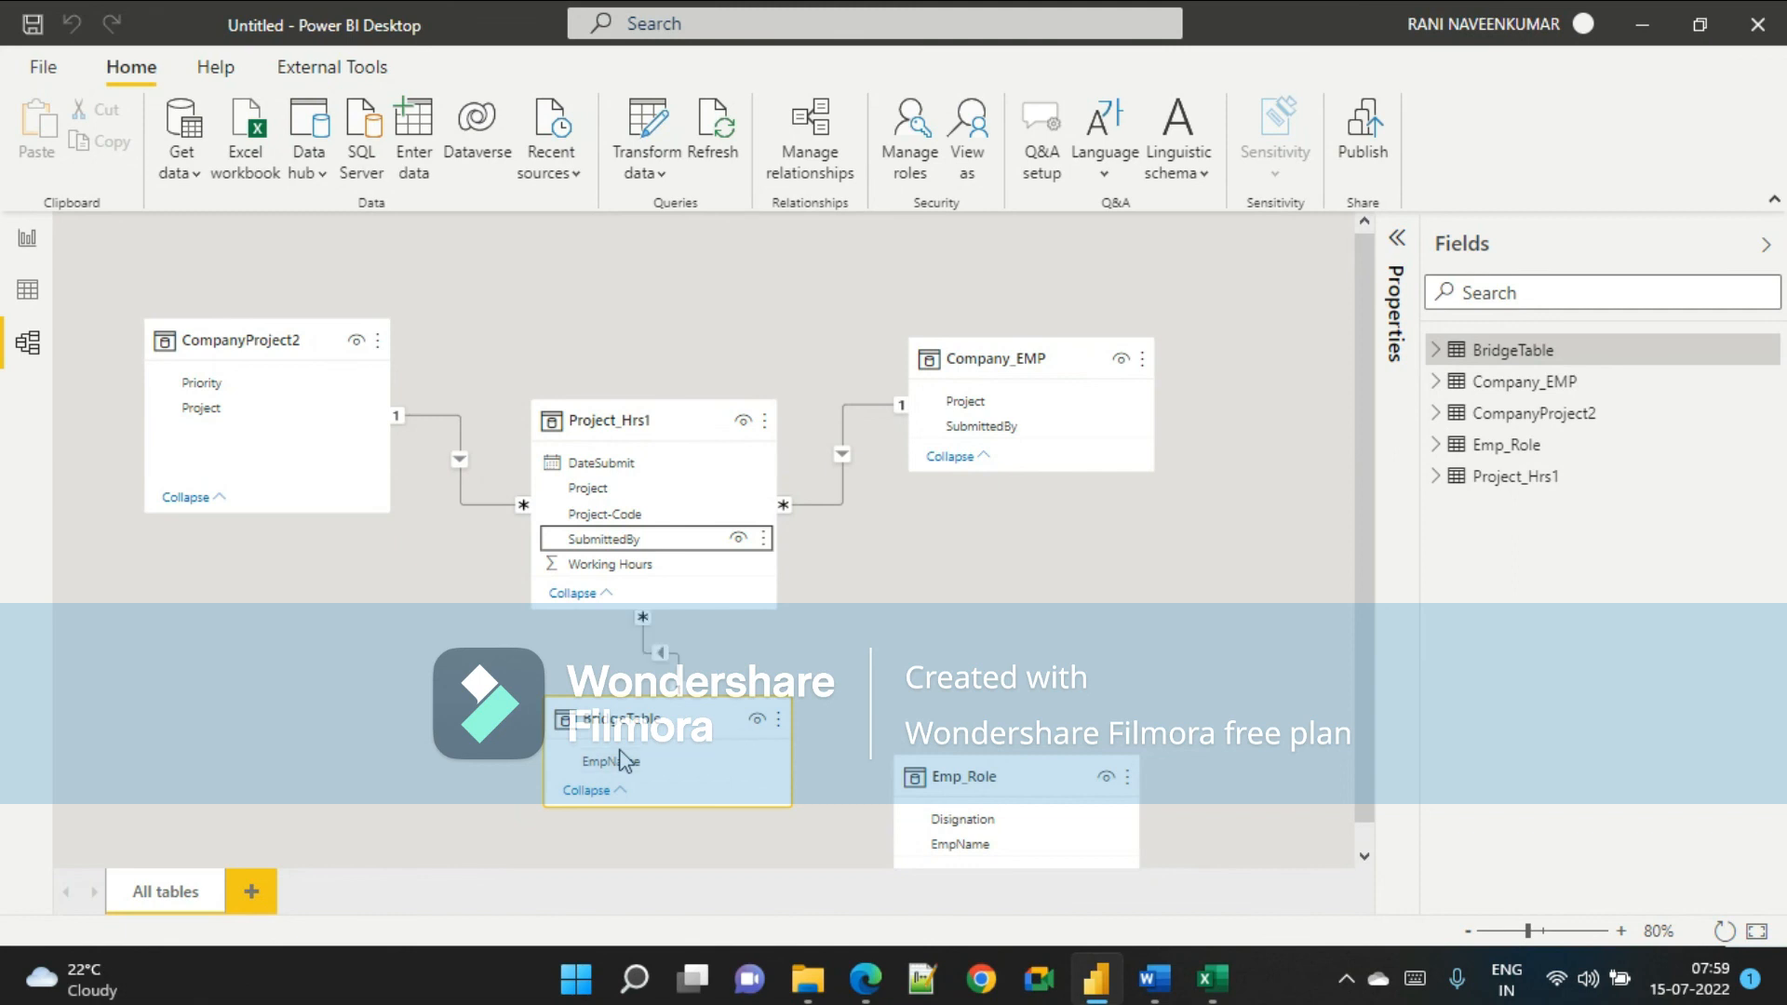
pyautogui.moveTo(966, 763); pyautogui.dragTo(1073, 766)
pyautogui.moveTo(712, 730)
pyautogui.mouseDown()
pyautogui.moveTo(822, 738)
pyautogui.moveTo(721, 752)
pyautogui.mouseUp()
pyautogui.moveTo(752, 748); pyautogui.dragTo(841, 741)
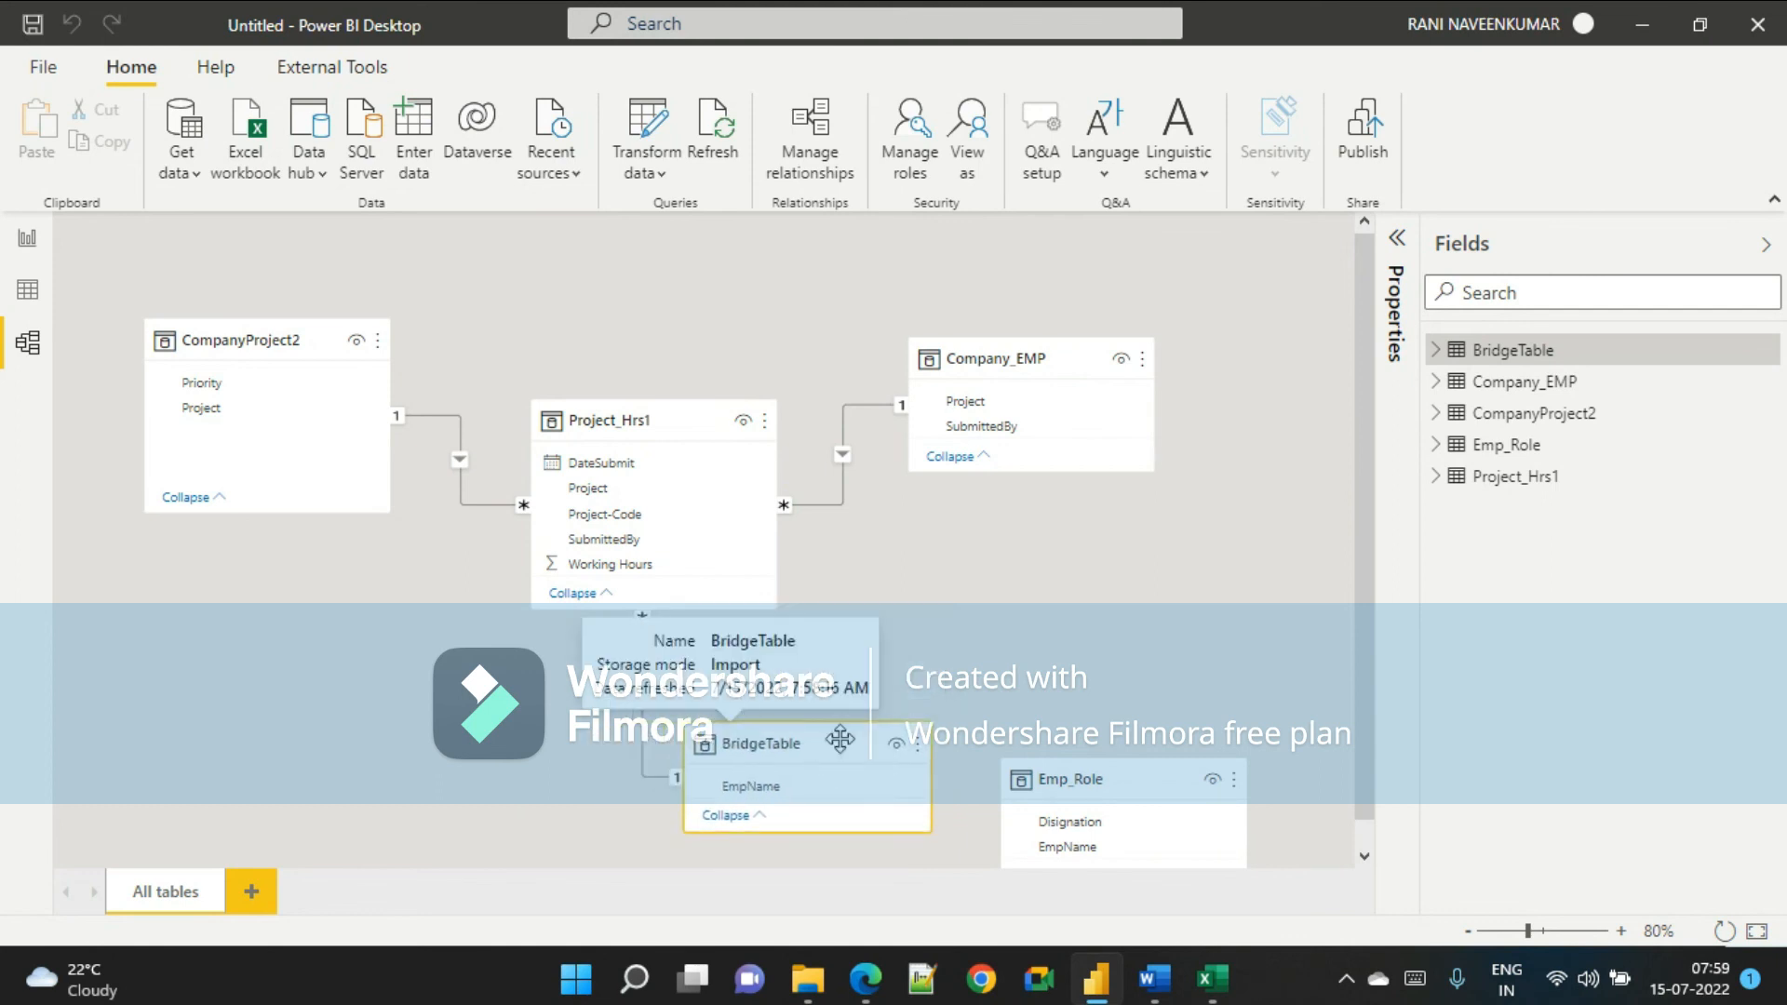
pyautogui.click(931, 678)
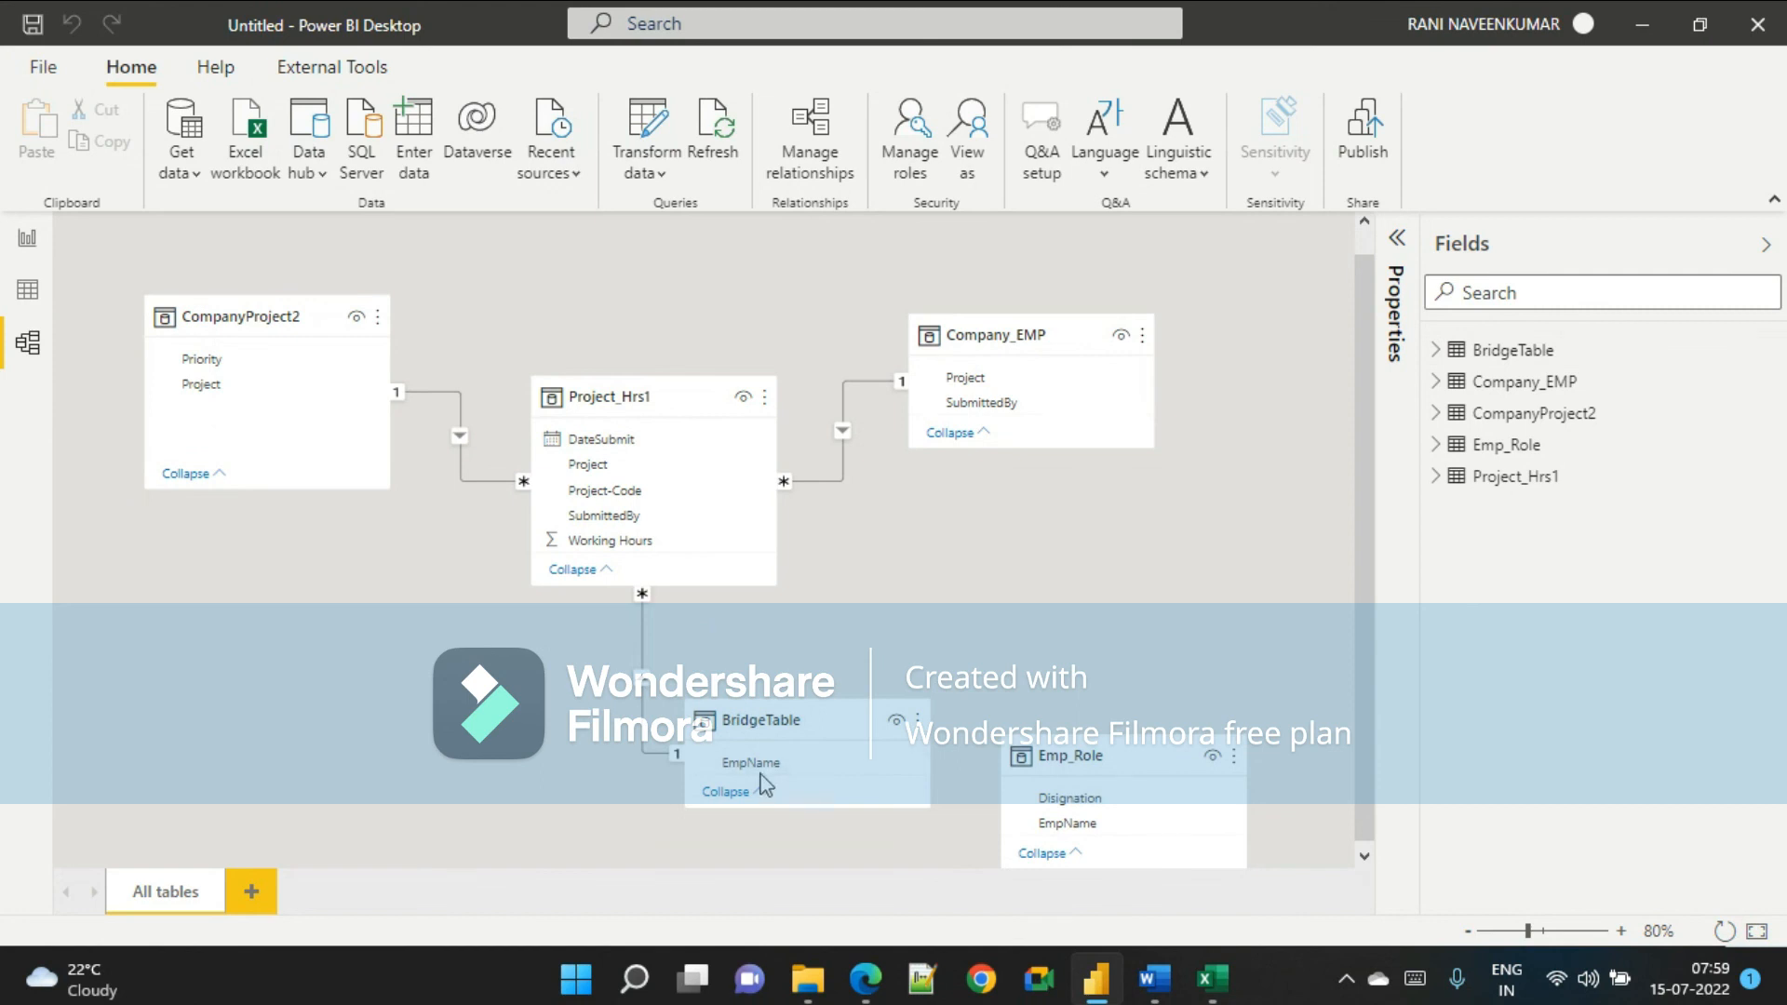
pyautogui.moveTo(771, 766); pyautogui.dragTo(1178, 581)
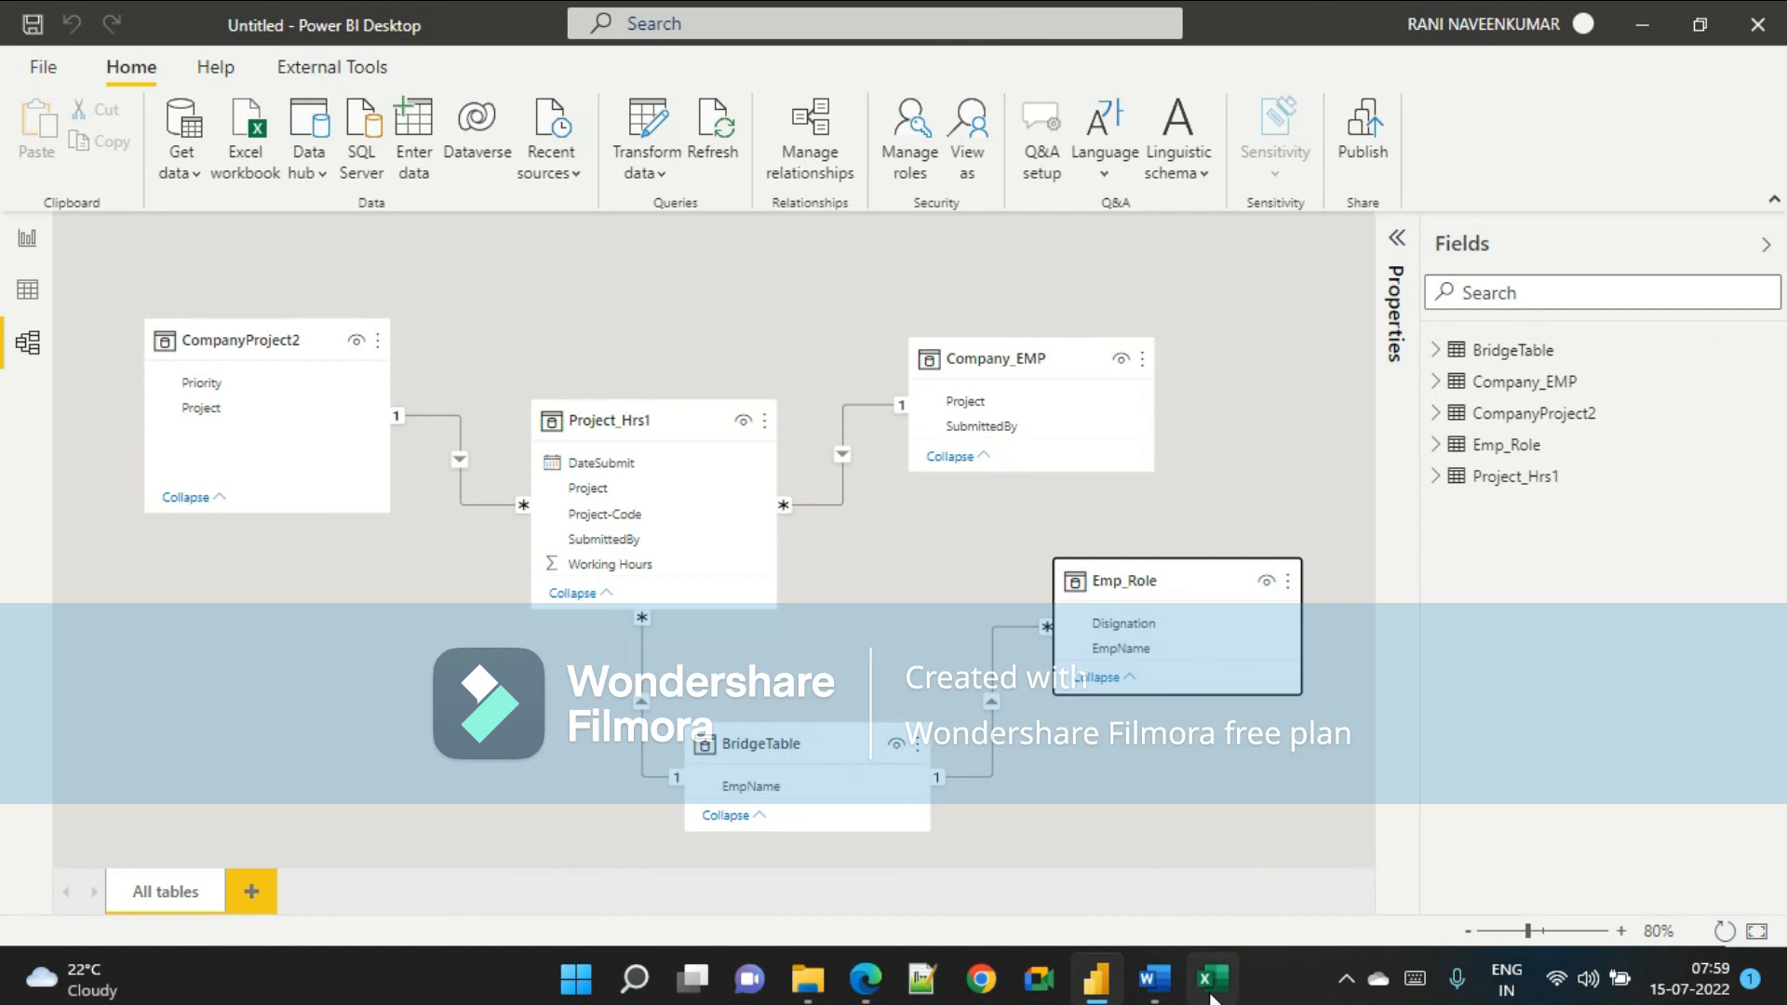
# Compare the model with the reference document's final diagram and bridge table notes.
pyautogui.click(1154, 977)
pyautogui.scroll(-3, 893, 806)
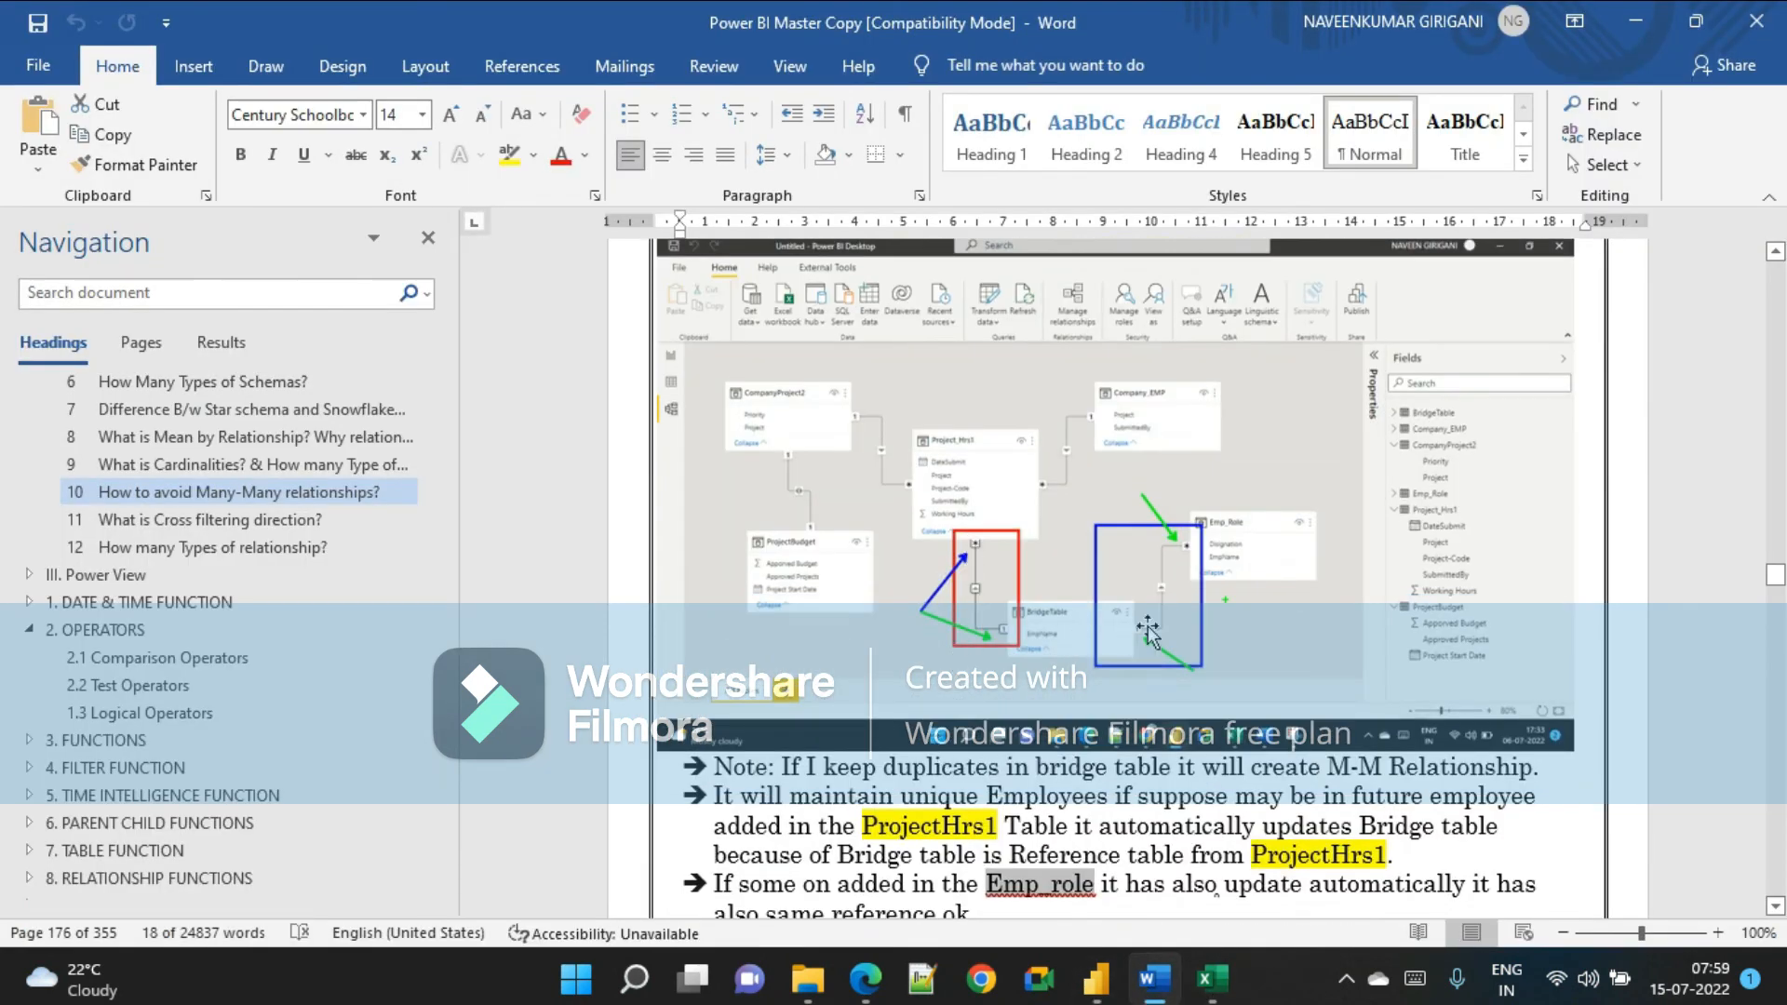
pyautogui.scroll(-2, 1070, 679)
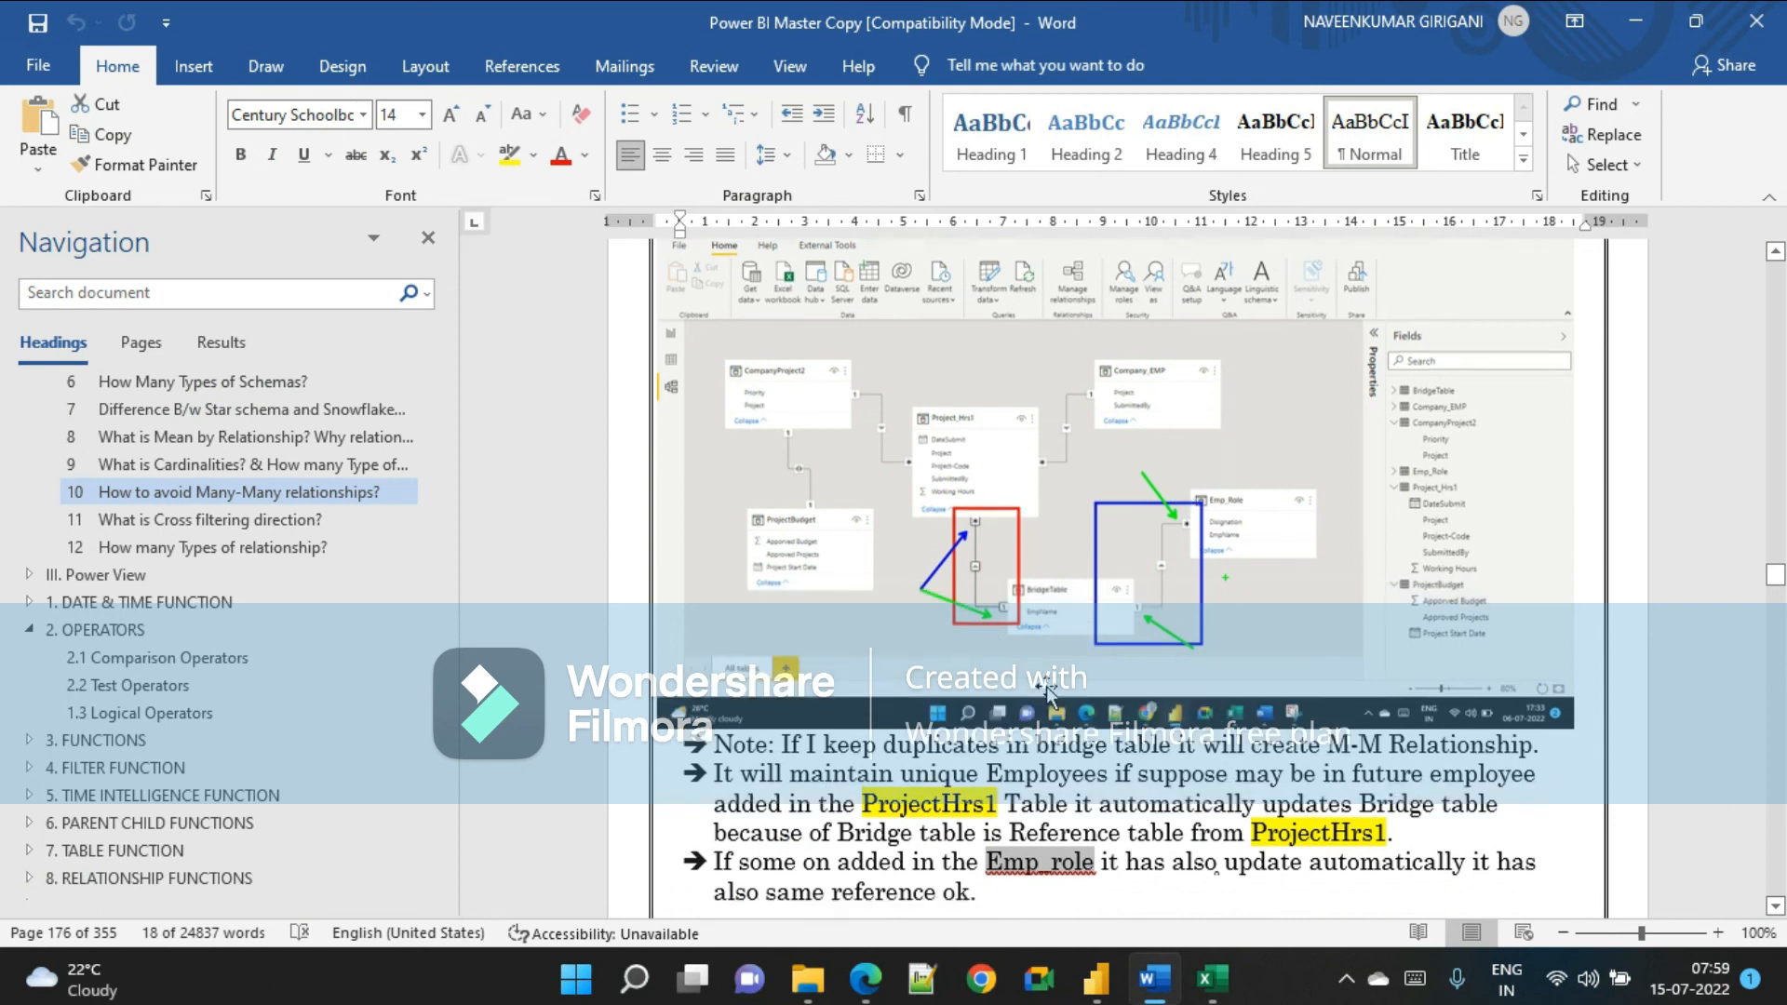
pyautogui.click(1097, 978)
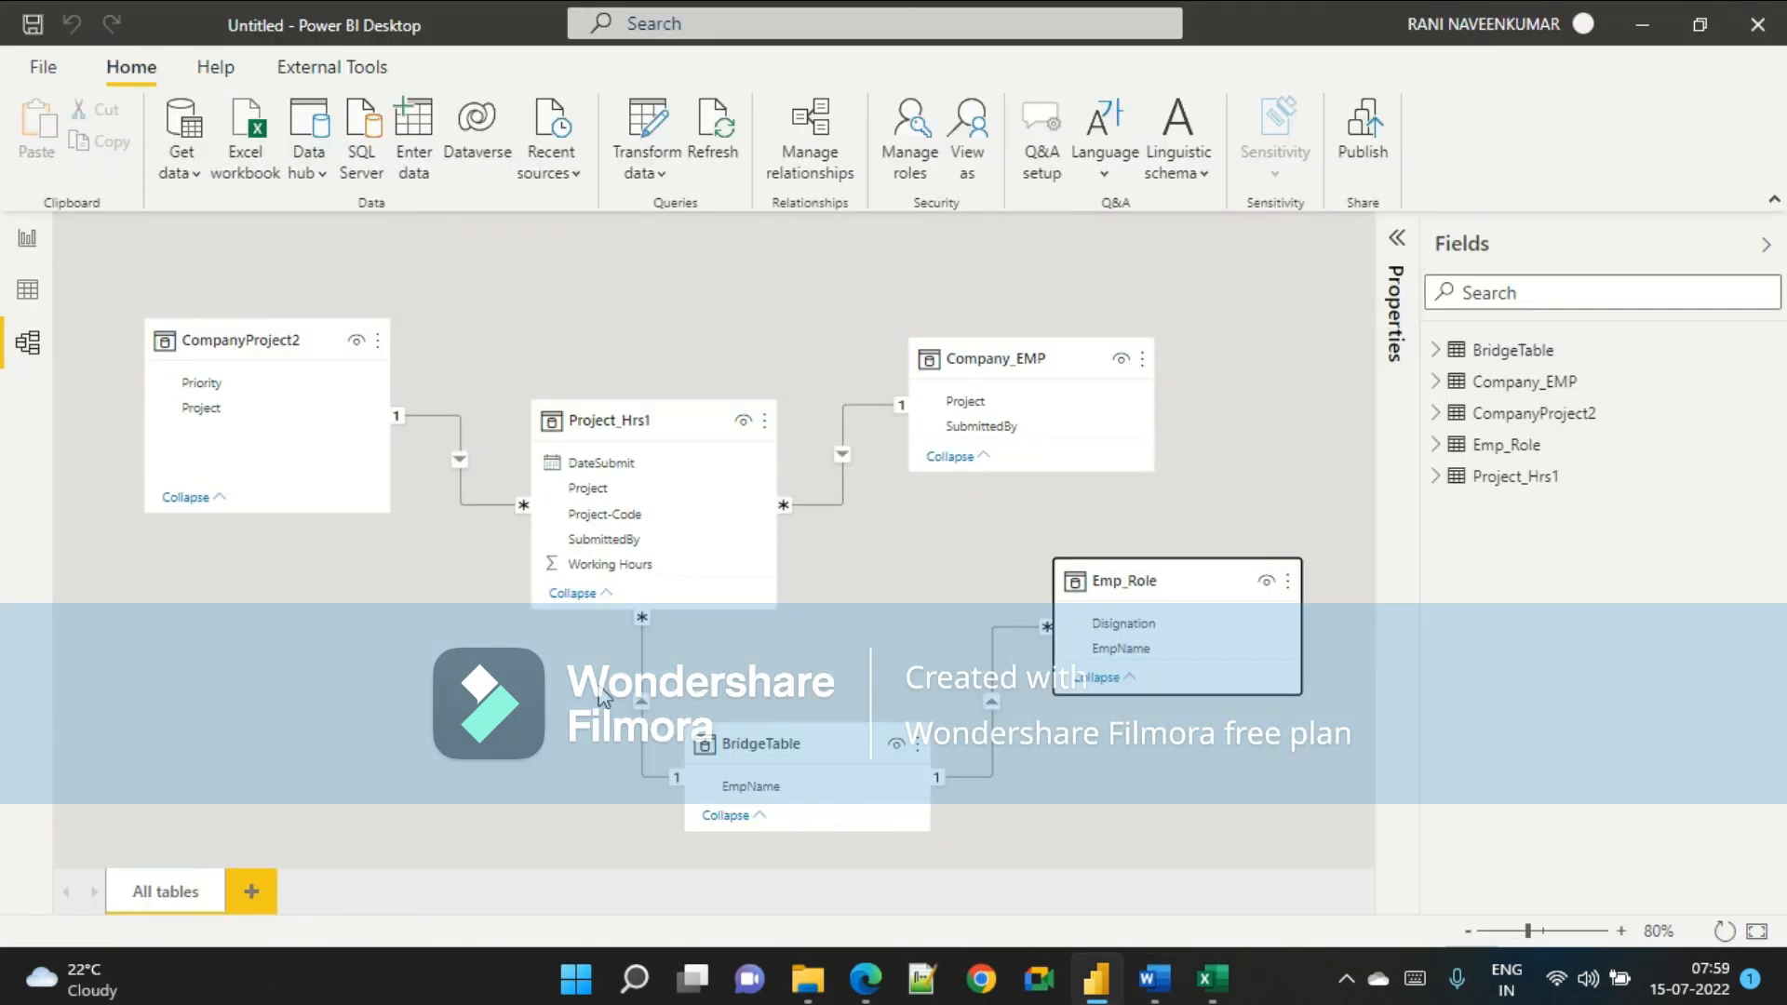
pyautogui.moveTo(582, 588)
pyautogui.mouseDown()
pyautogui.moveTo(607, 757)
pyautogui.moveTo(714, 817)
pyautogui.mouseUp()
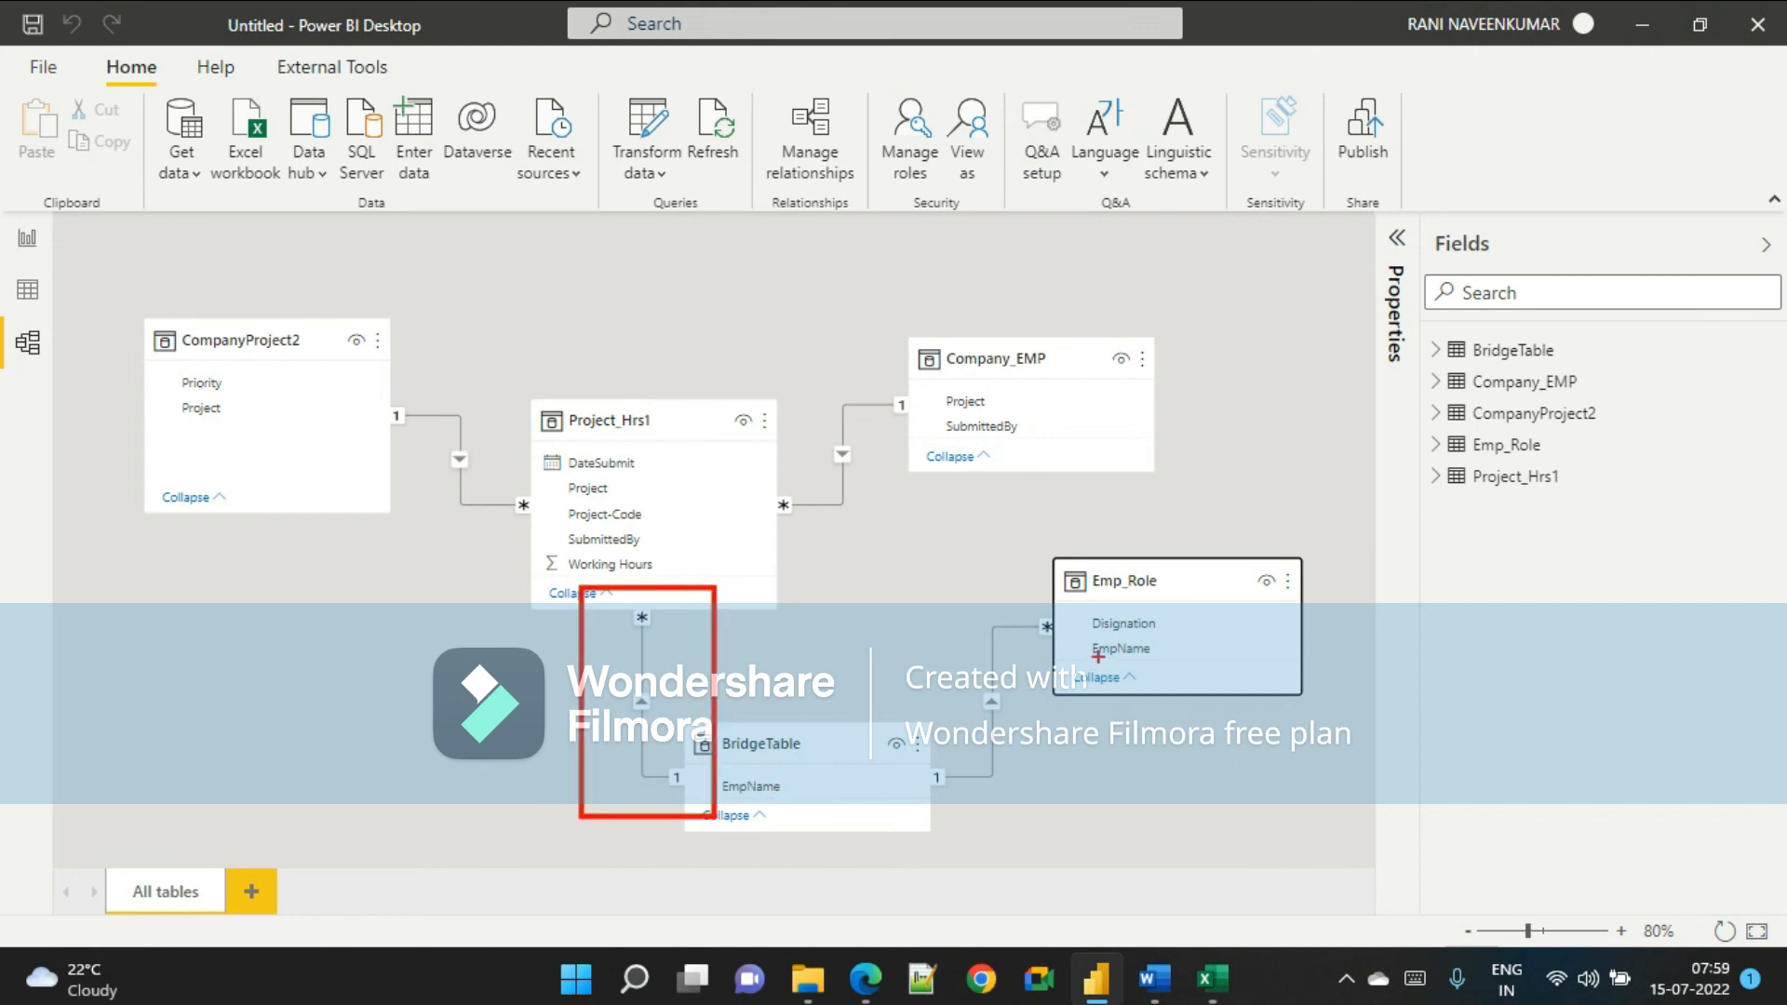
pyautogui.moveTo(874, 611)
pyautogui.mouseDown()
pyautogui.moveTo(918, 816)
pyautogui.moveTo(1035, 824)
pyautogui.mouseUp()
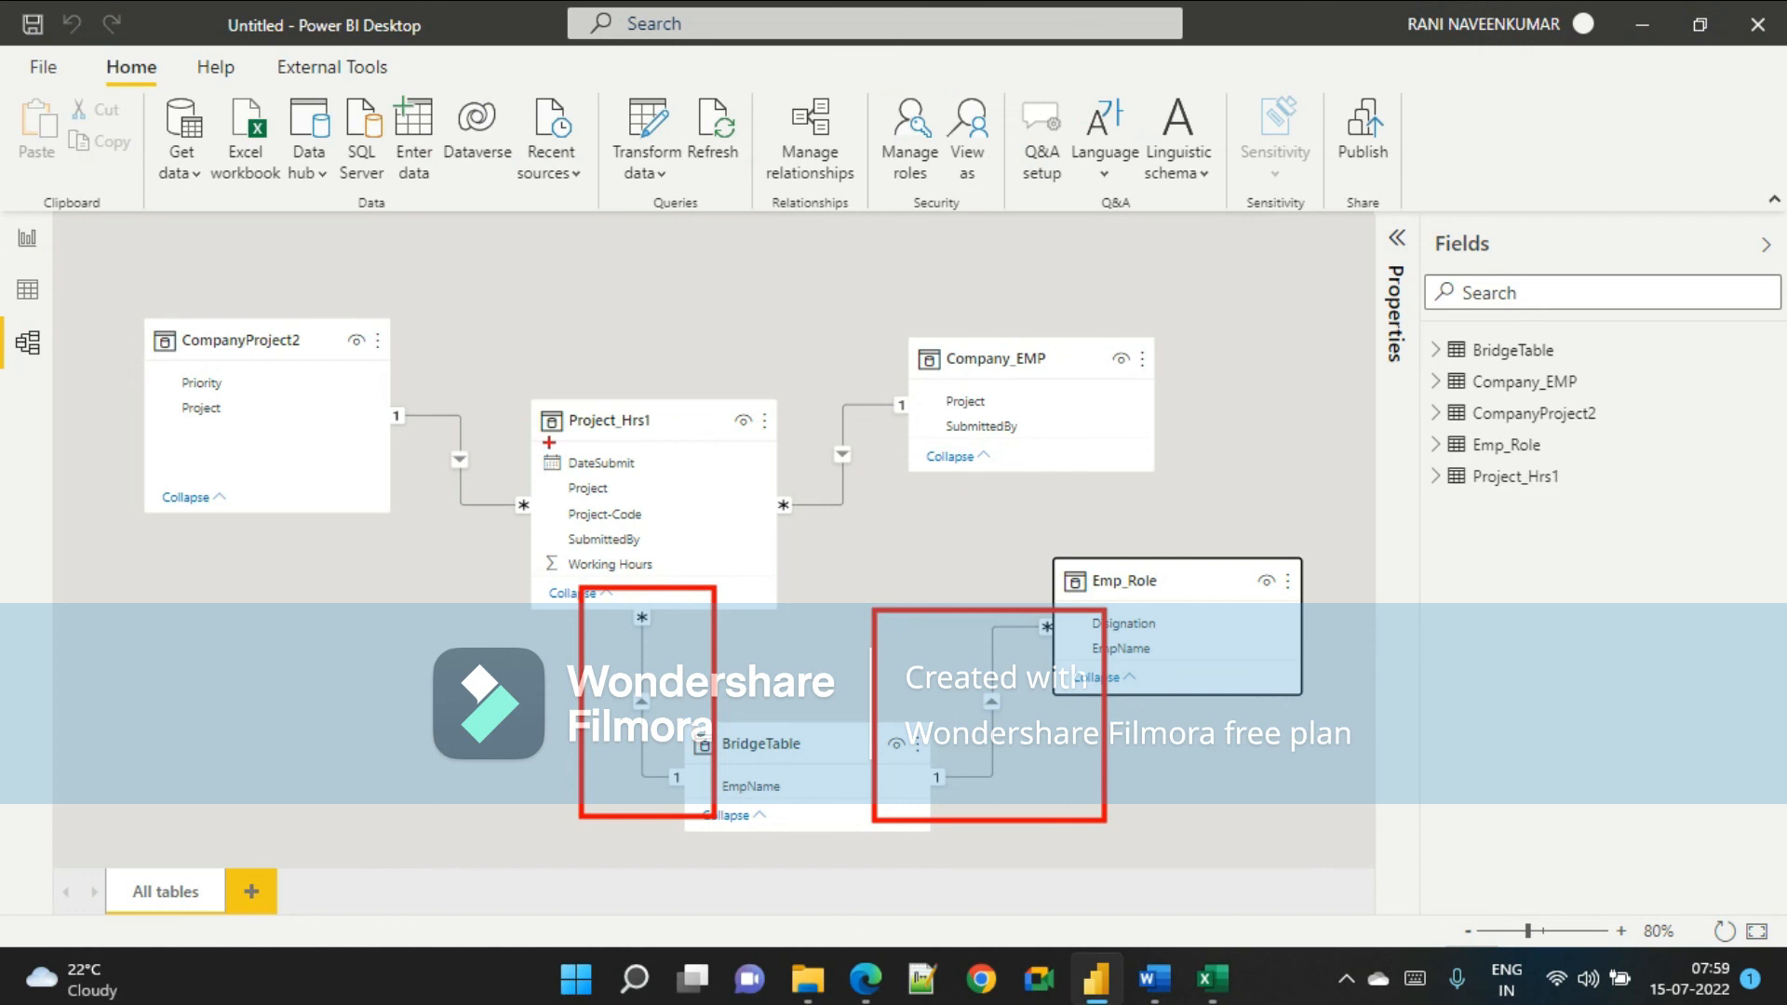
pyautogui.moveTo(487, 369)
pyautogui.mouseDown()
pyautogui.moveTo(509, 569)
pyautogui.moveTo(899, 440)
pyautogui.moveTo(415, 379)
pyautogui.mouseUp()
pyautogui.moveTo(670, 646)
pyautogui.mouseDown()
pyautogui.moveTo(694, 944)
pyautogui.moveTo(993, 802)
pyautogui.moveTo(1071, 721)
pyautogui.moveTo(1007, 553)
pyautogui.mouseUp()
pyautogui.moveTo(1084, 732); pyautogui.dragTo(1042, 513)
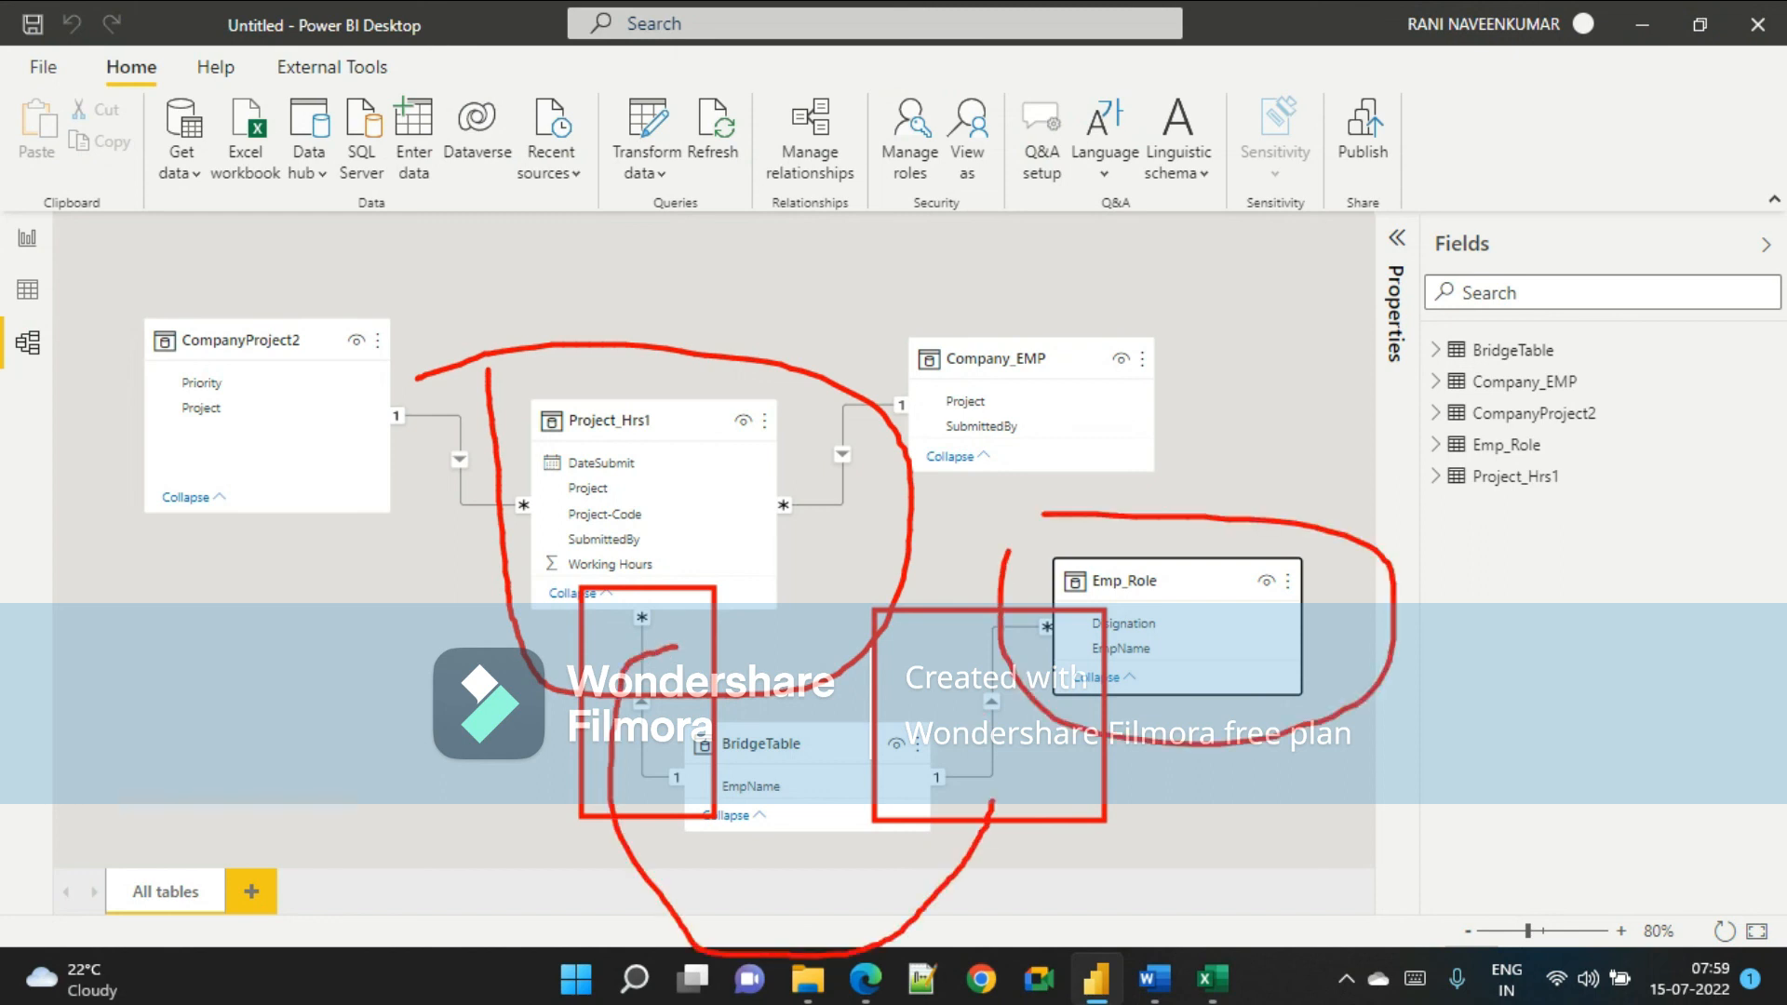
pyautogui.hotkey('ctrl', 'z')
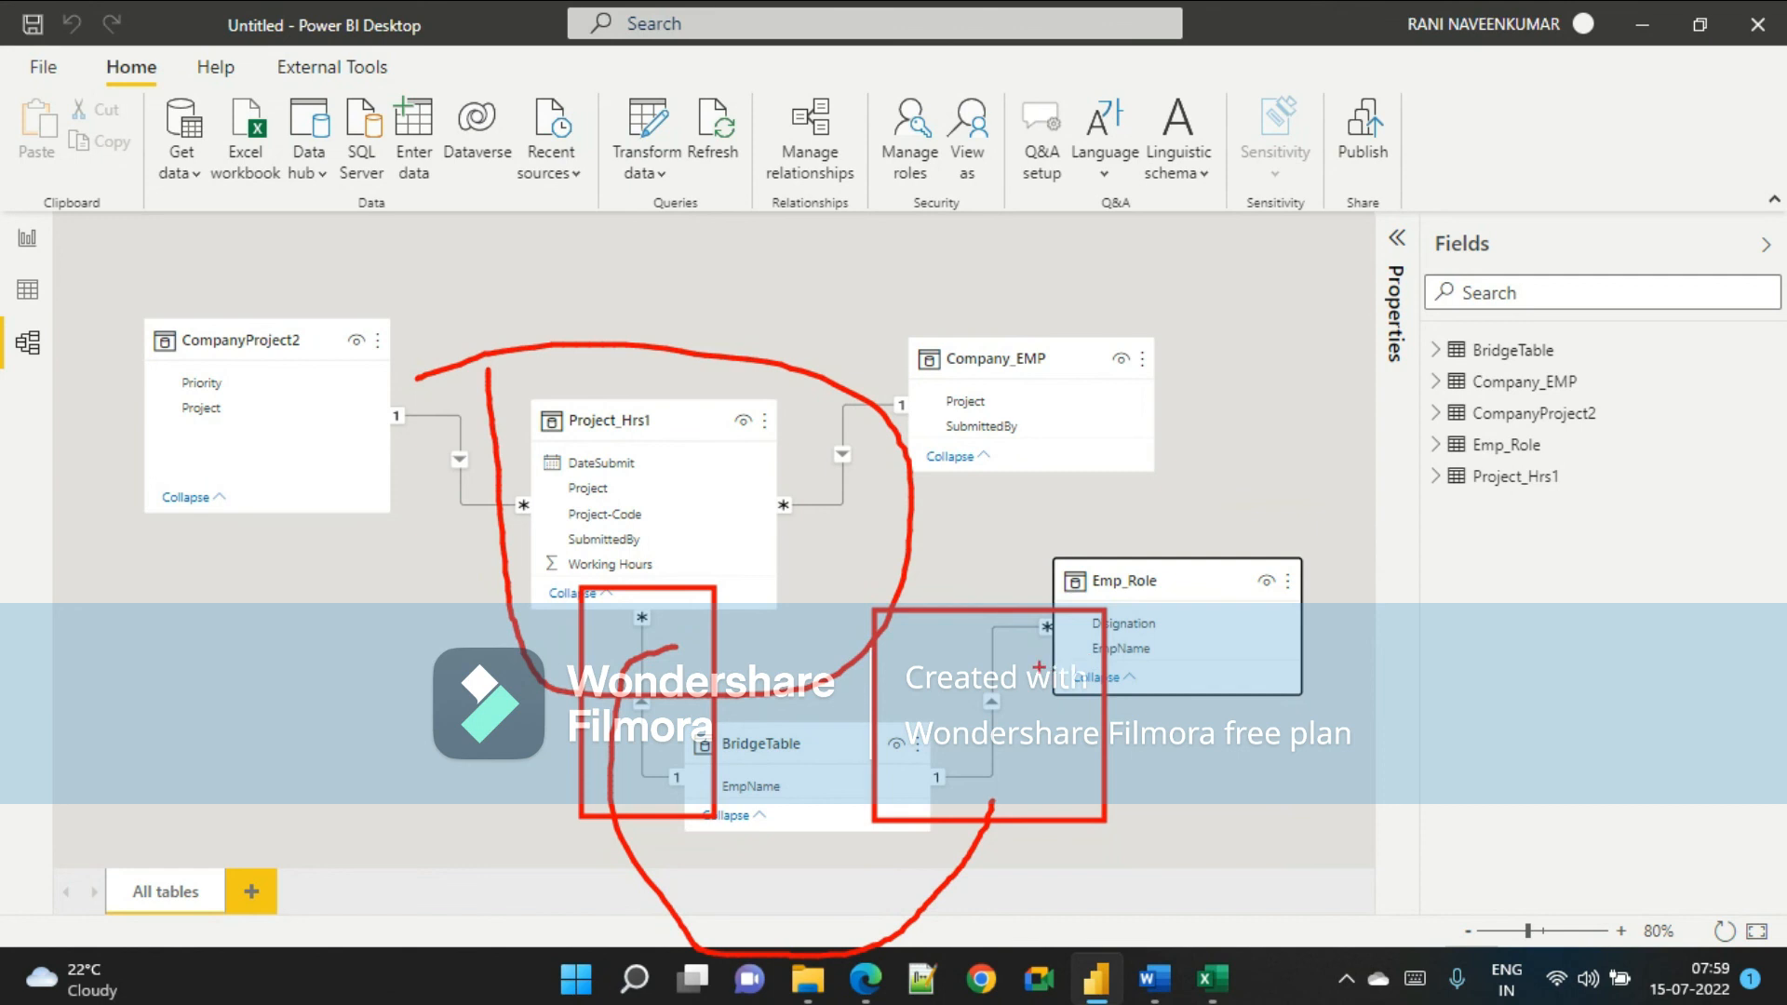
pyautogui.press('Escape')
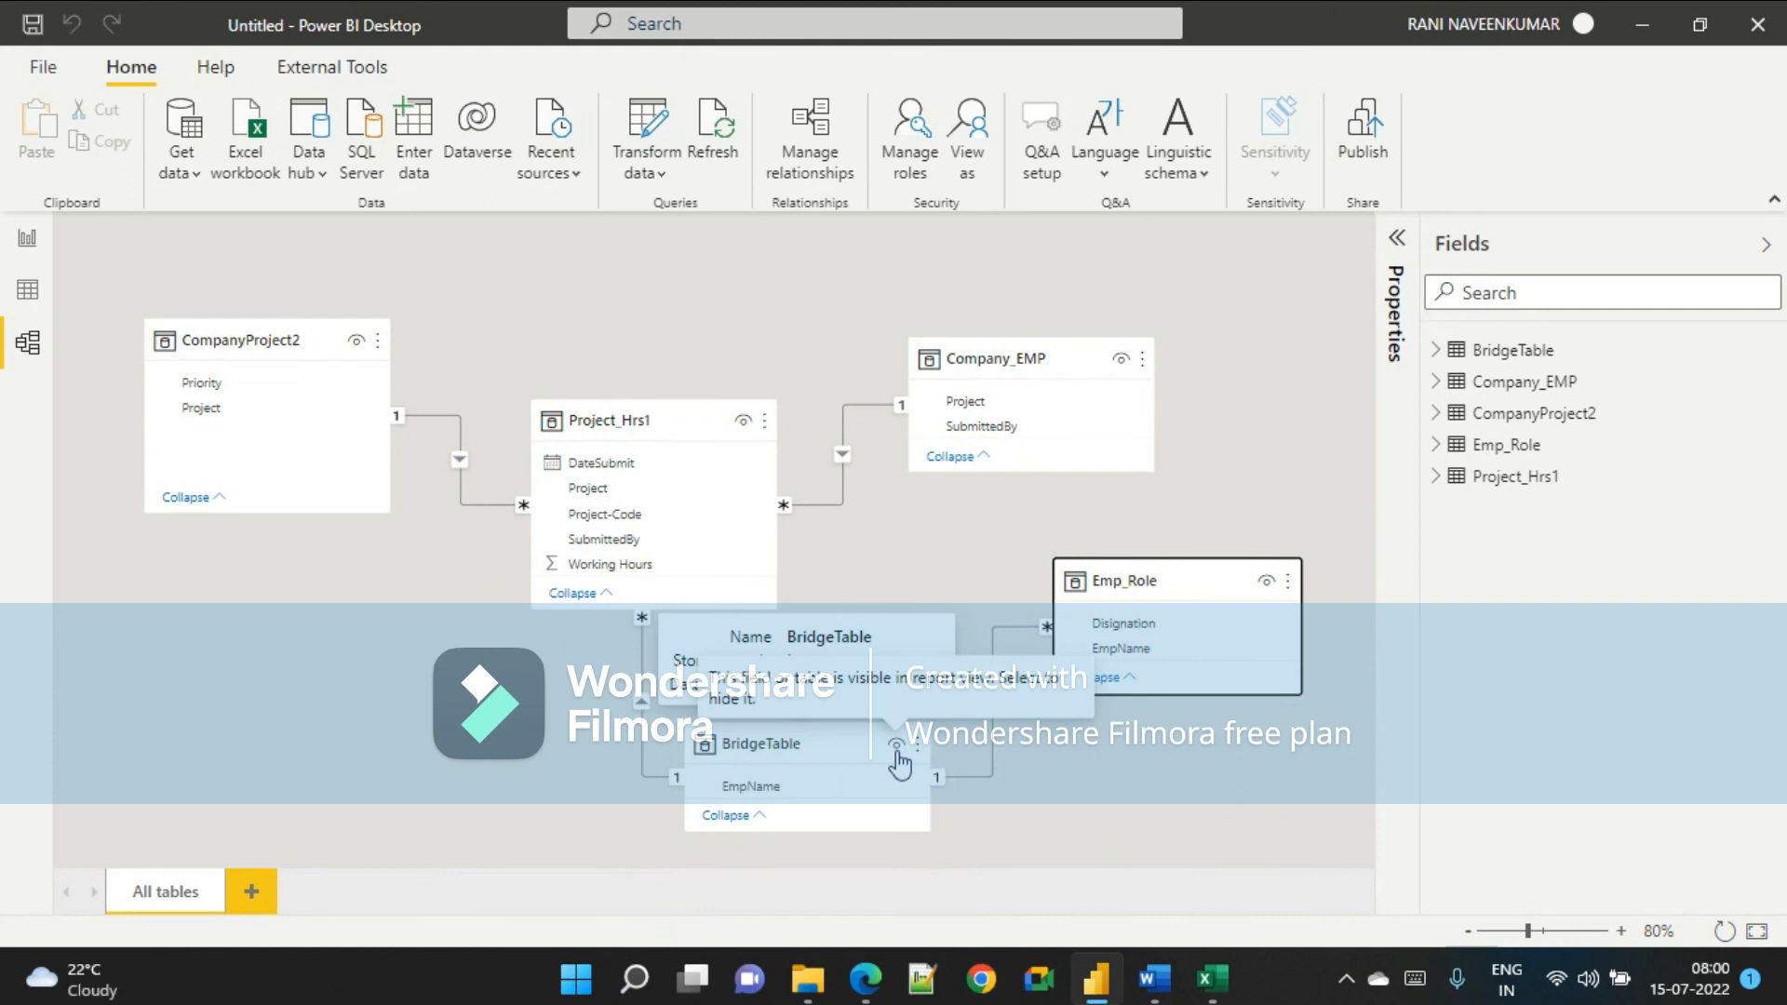
pyautogui.click(780, 744)
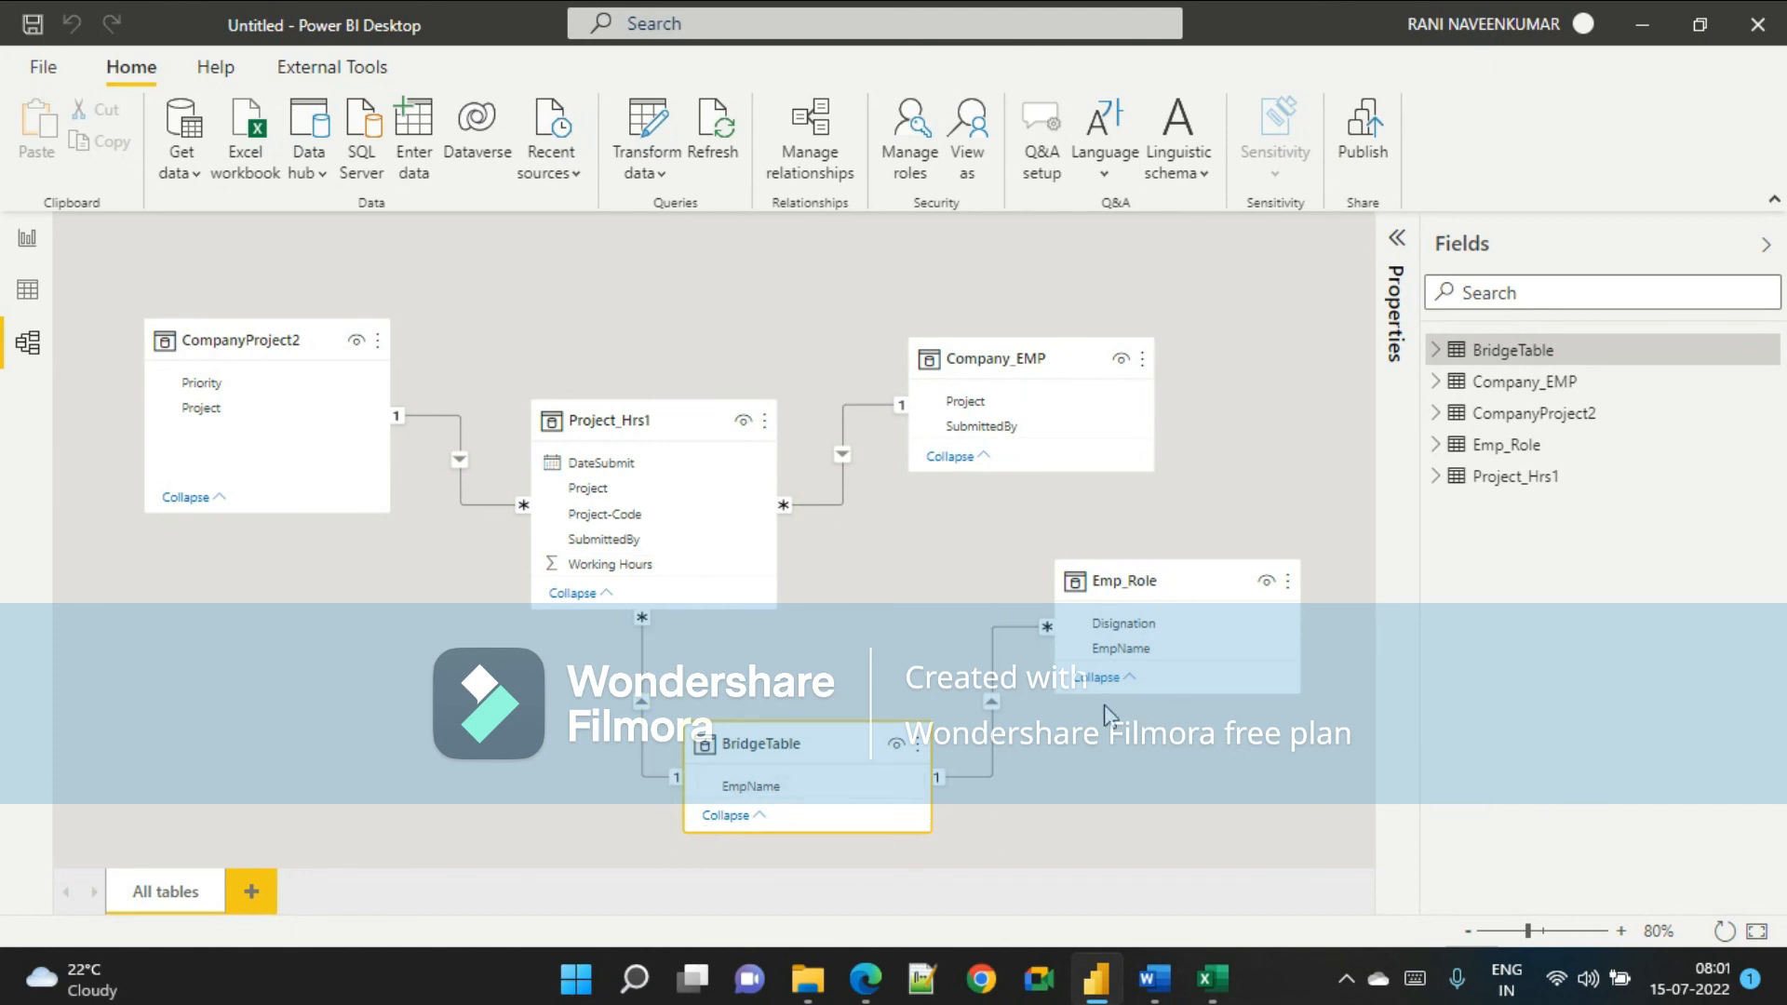
pyautogui.moveTo(1155, 978)
pyautogui.click(1163, 885)
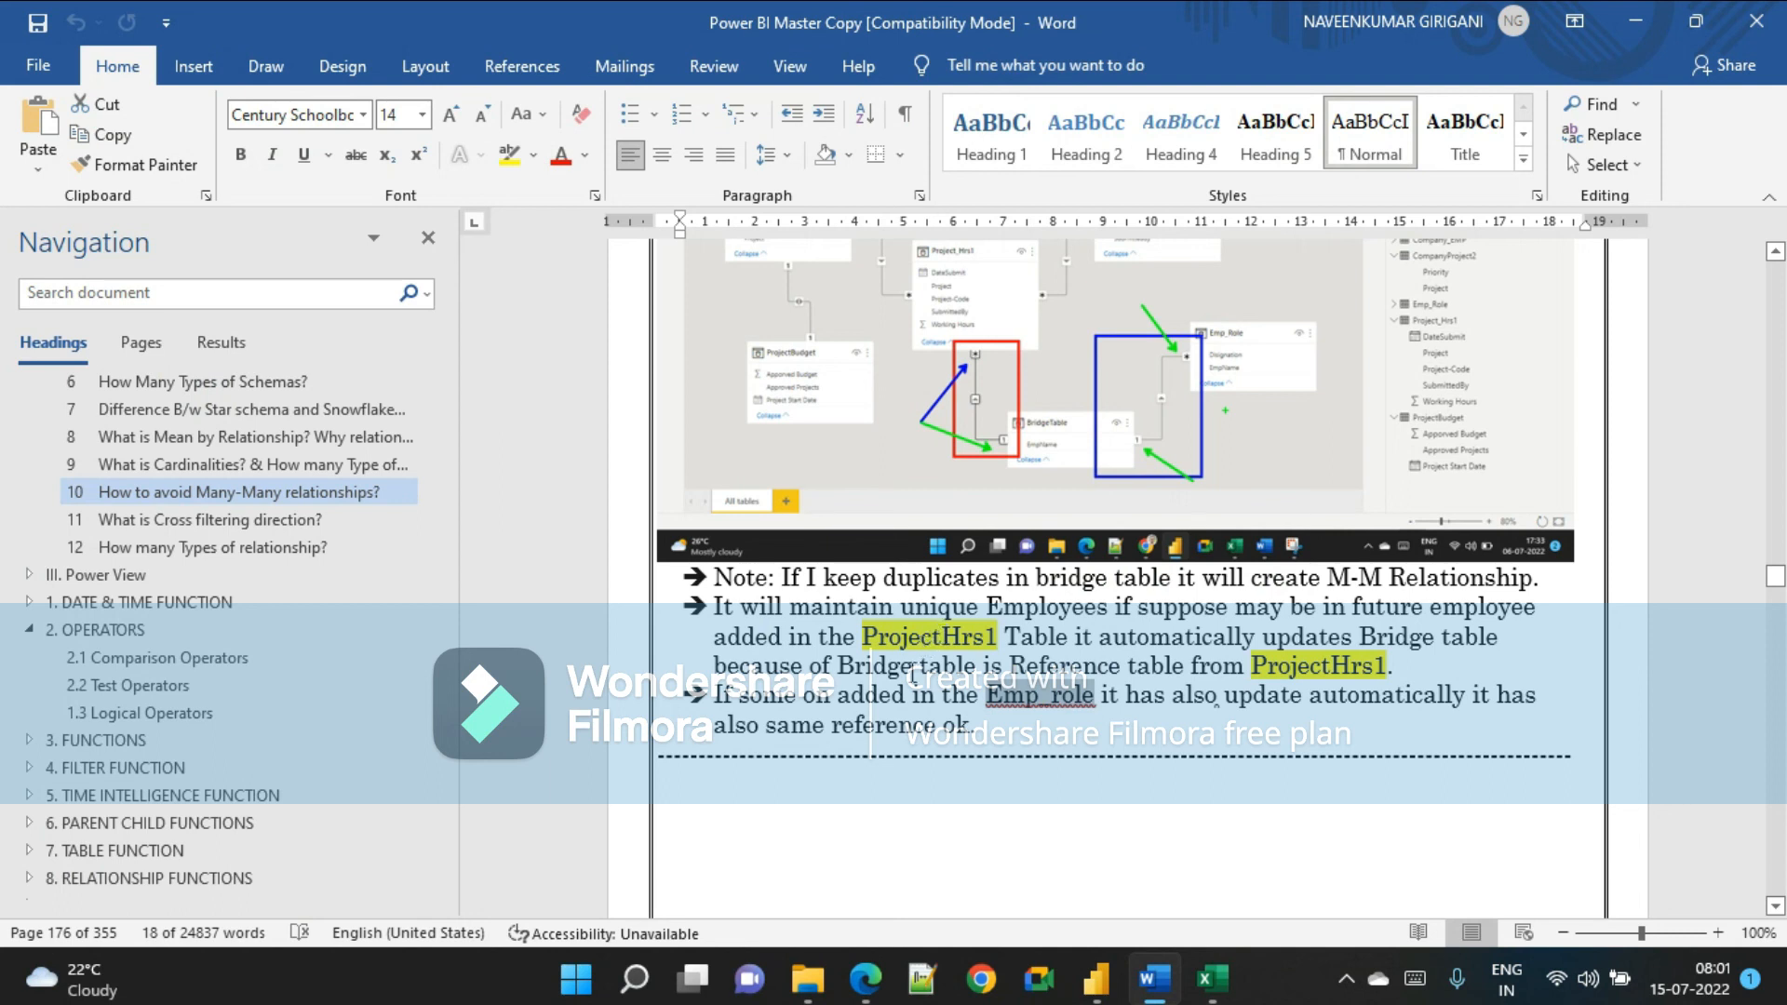
pyautogui.hotkey('alt', 'Tab')
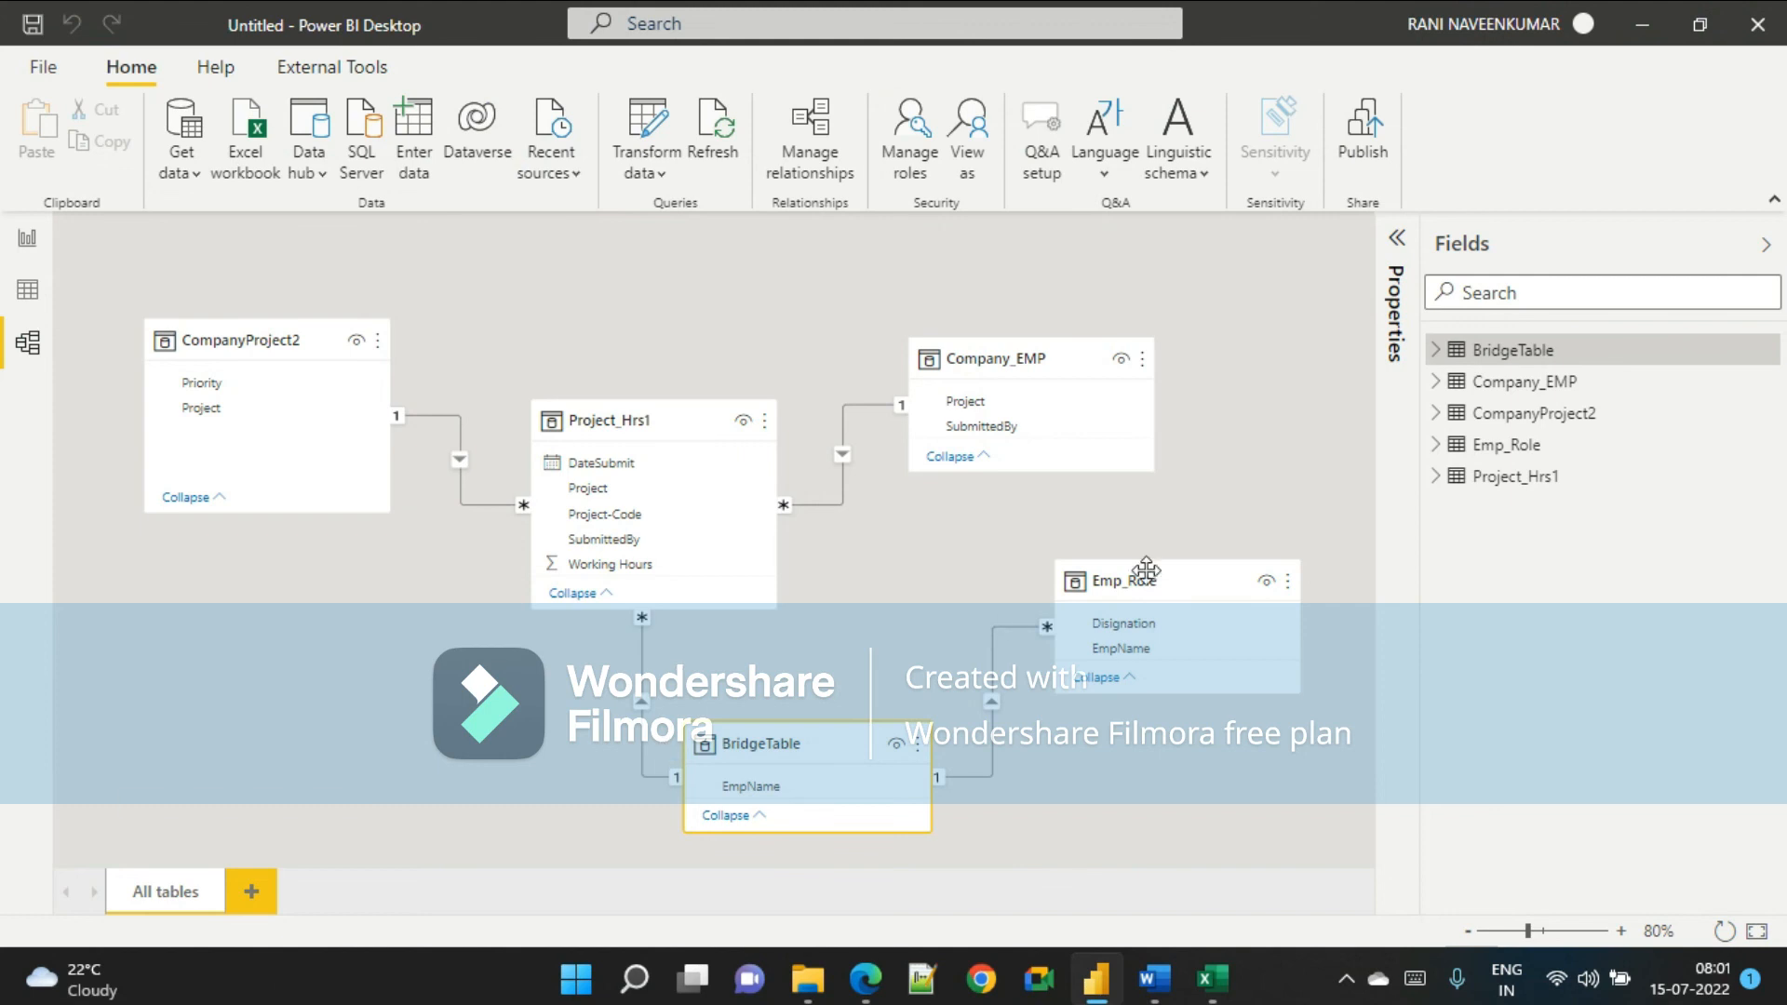
pyautogui.hotkey('alt', 'Tab')
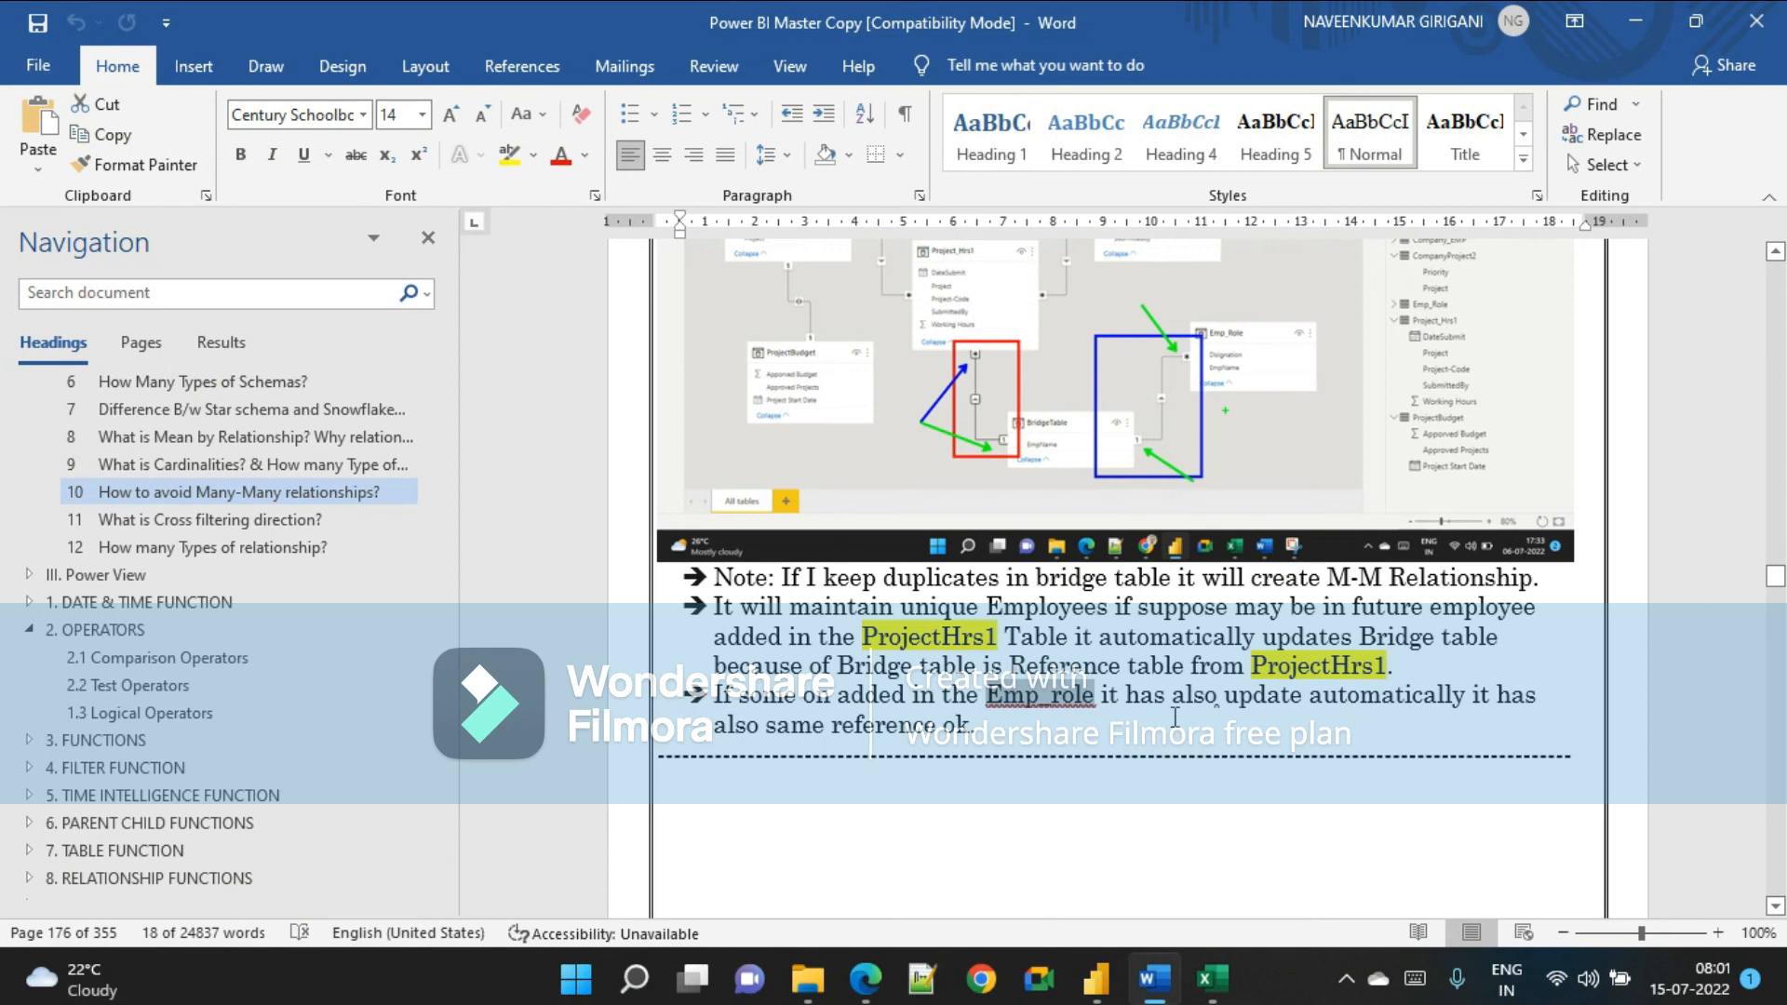
pyautogui.click(1097, 977)
pyautogui.moveTo(865, 977)
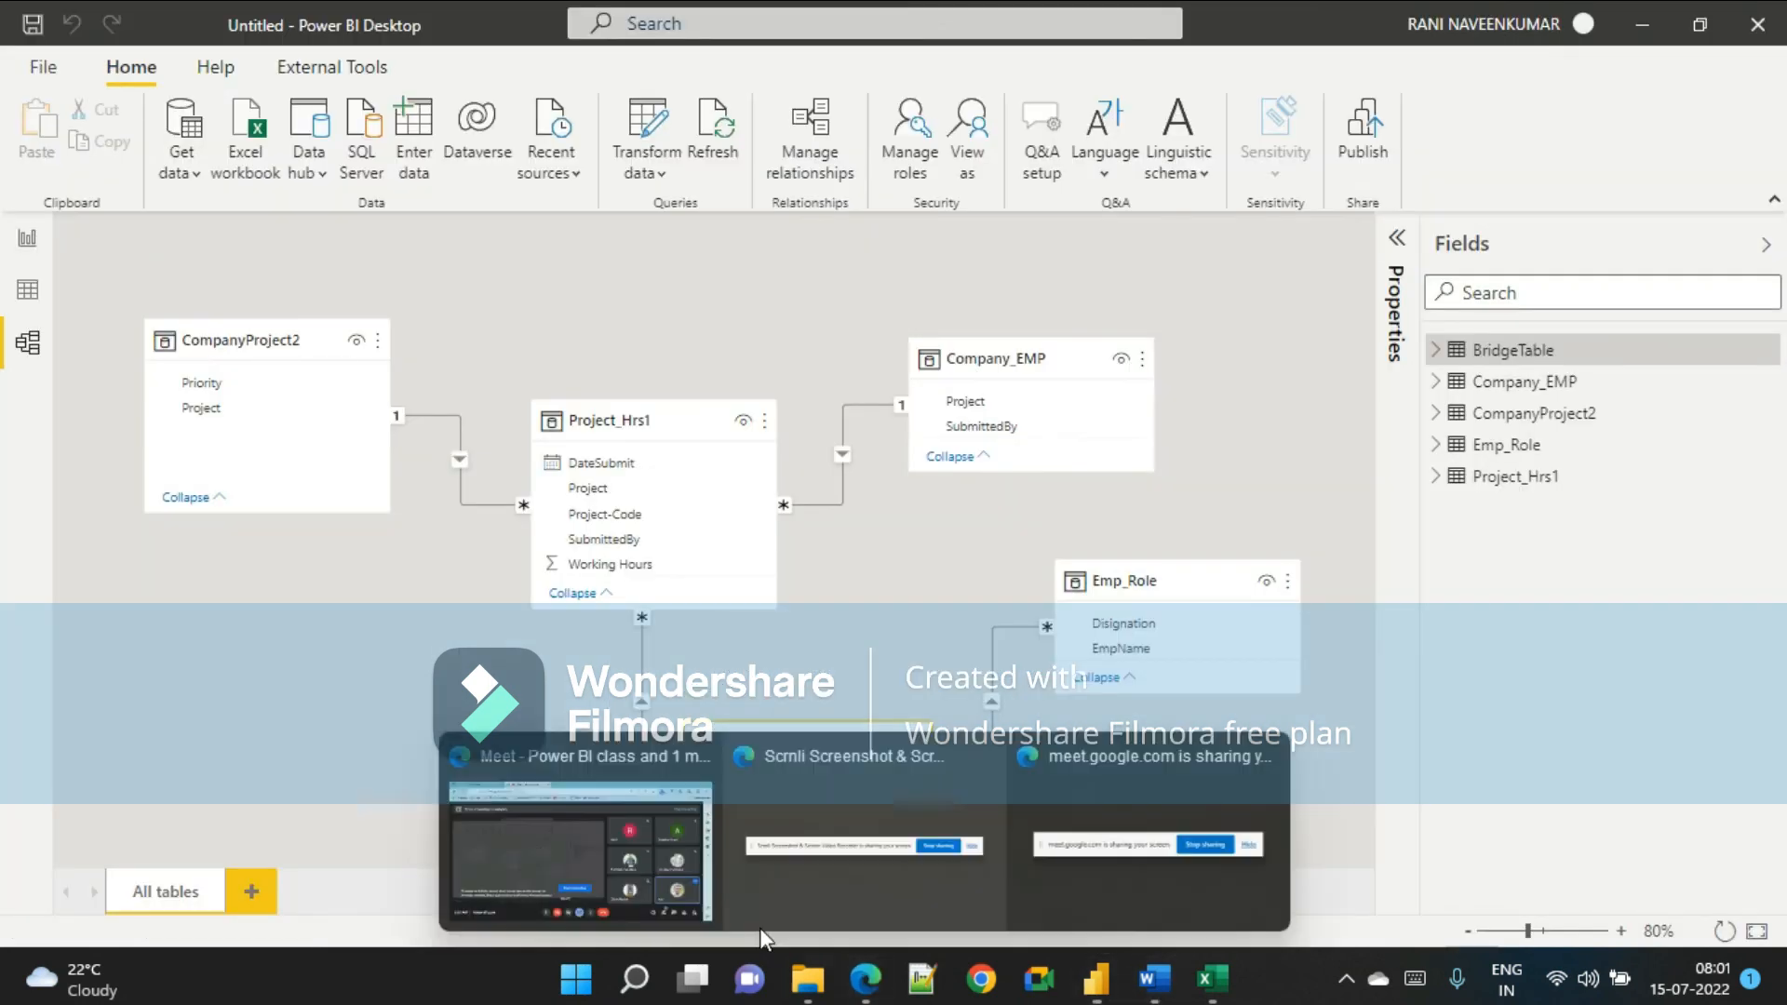
pyautogui.click(551, 862)
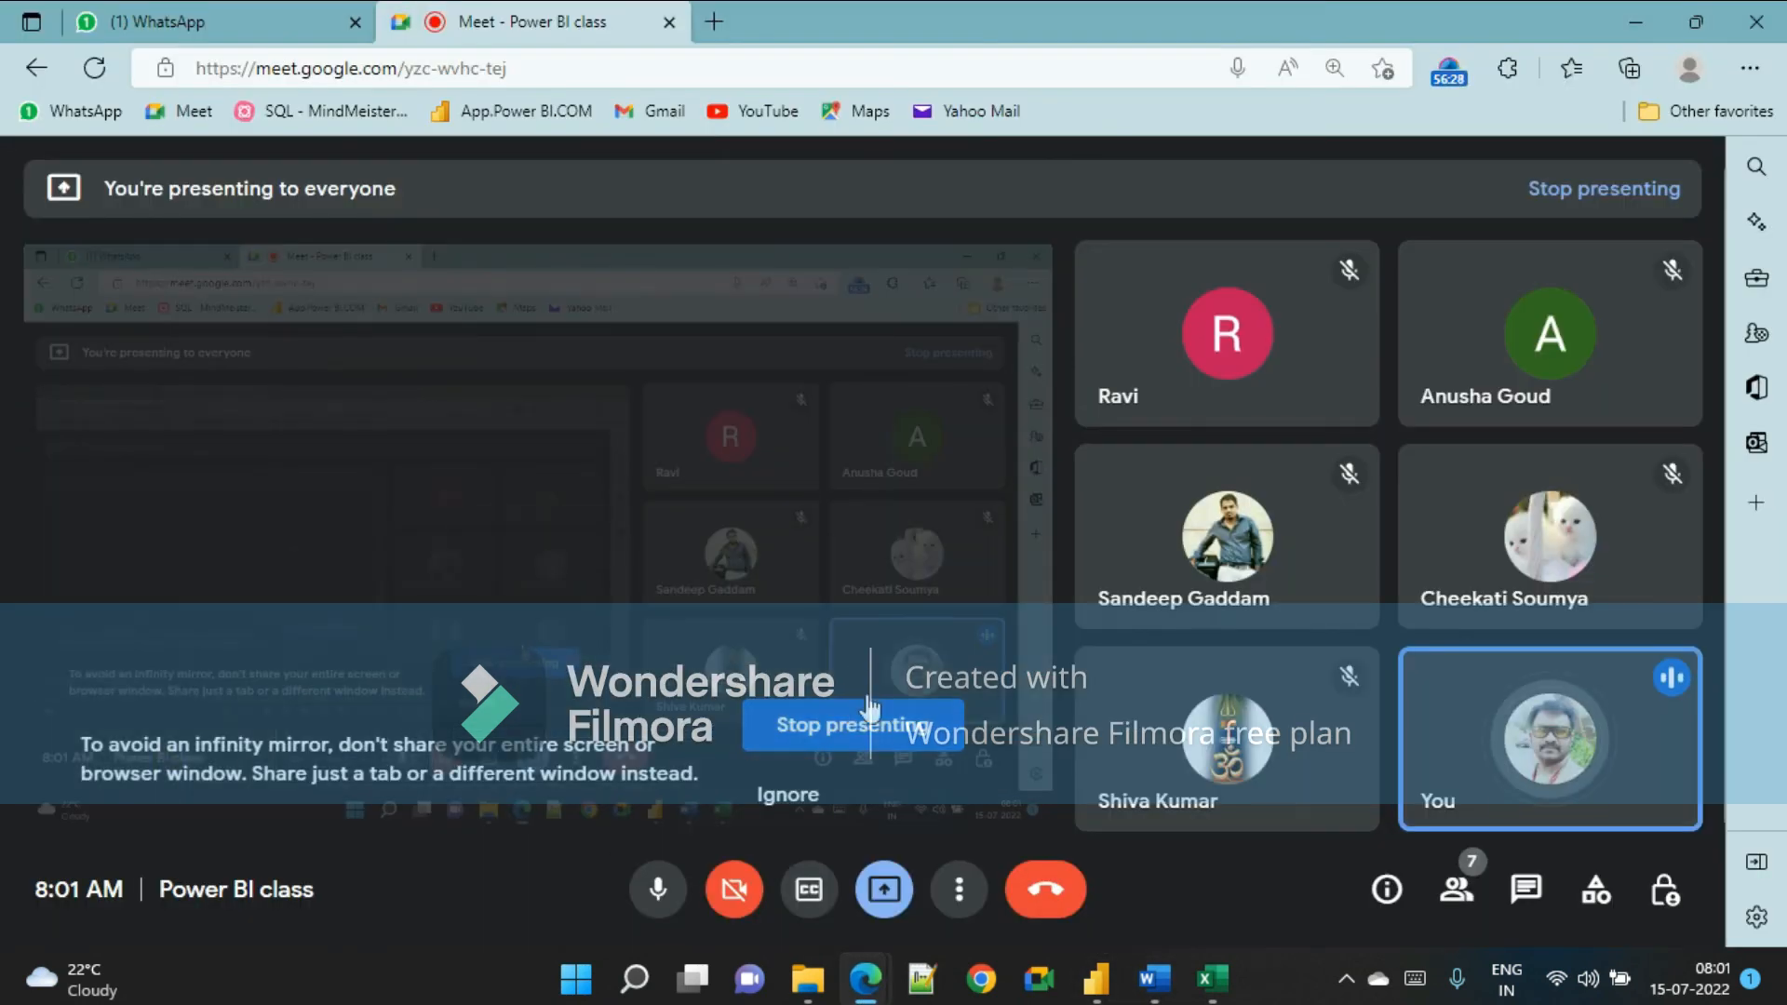